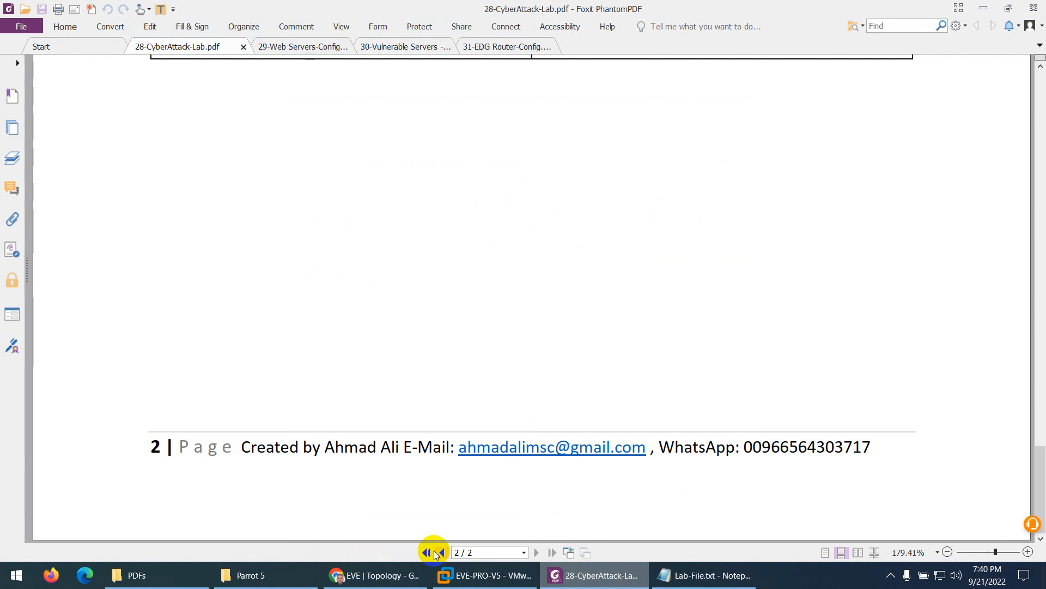
# Check the EDG router image in the lab PDF and name the new Cisco 7206VXR node EDG in EVE
pyautogui.click(427, 552)
pyautogui.scroll(-10, 506, 458)
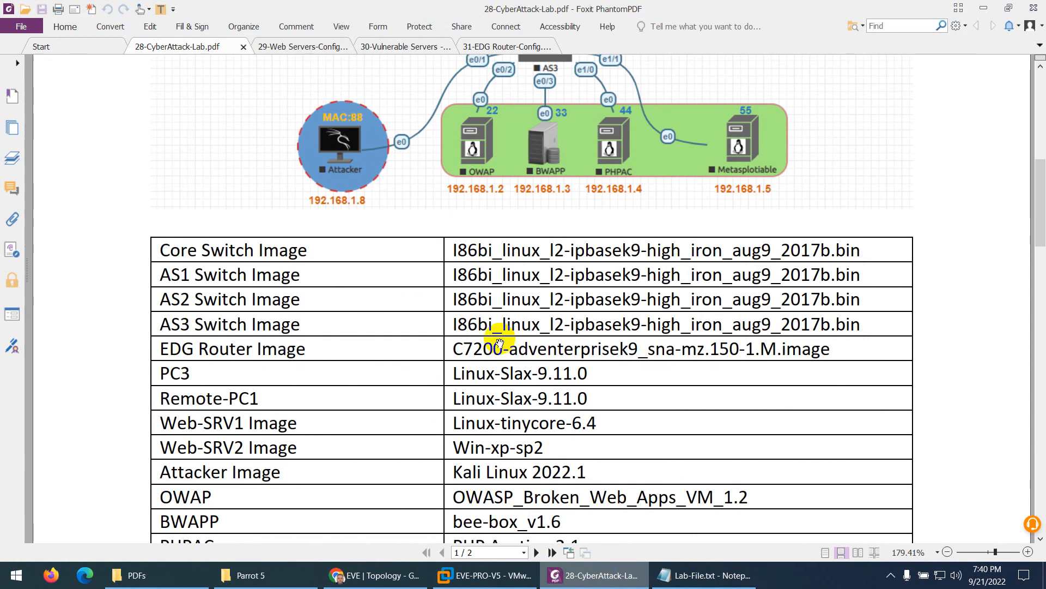
pyautogui.click(589, 581)
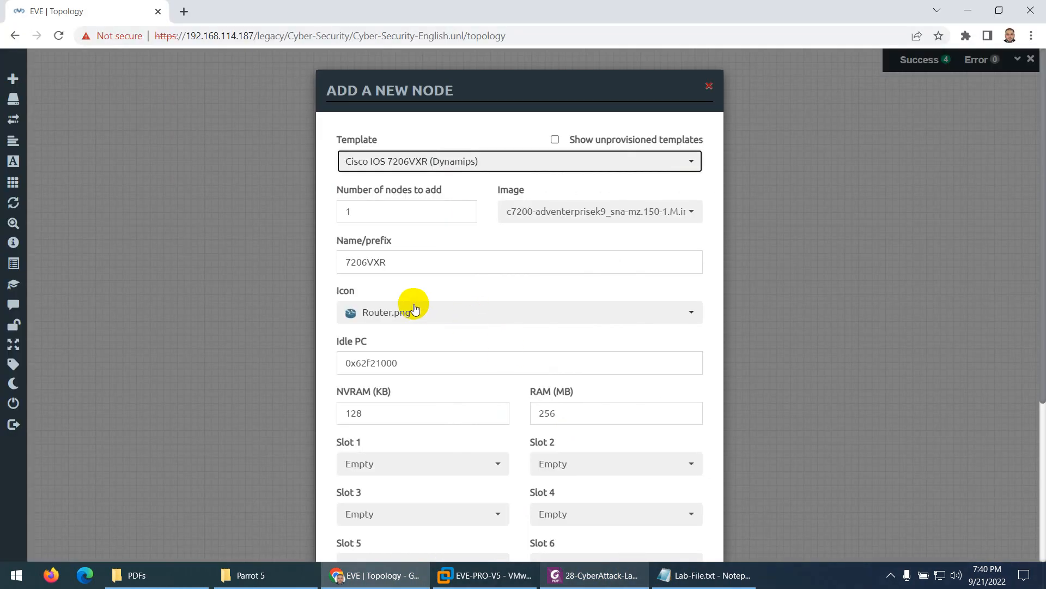
pyautogui.moveTo(402, 261); pyautogui.dragTo(333, 269)
pyautogui.write('EDG')
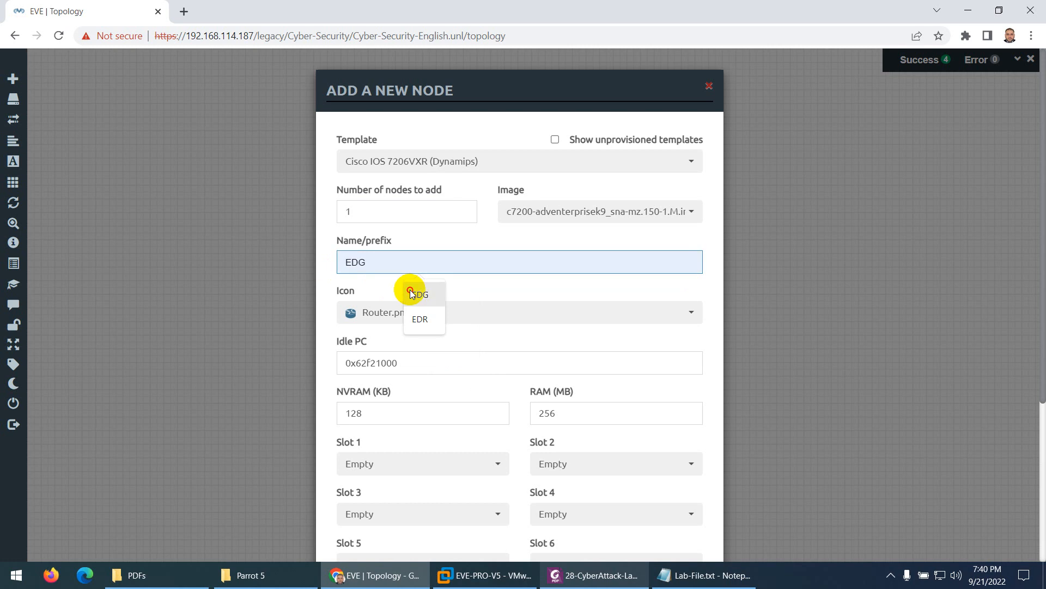
pyautogui.click(411, 290)
# Fit PA-FE-TX modules in slots 1 and 2 of the EDG router and save the node
pyautogui.scroll(-4, 411, 290)
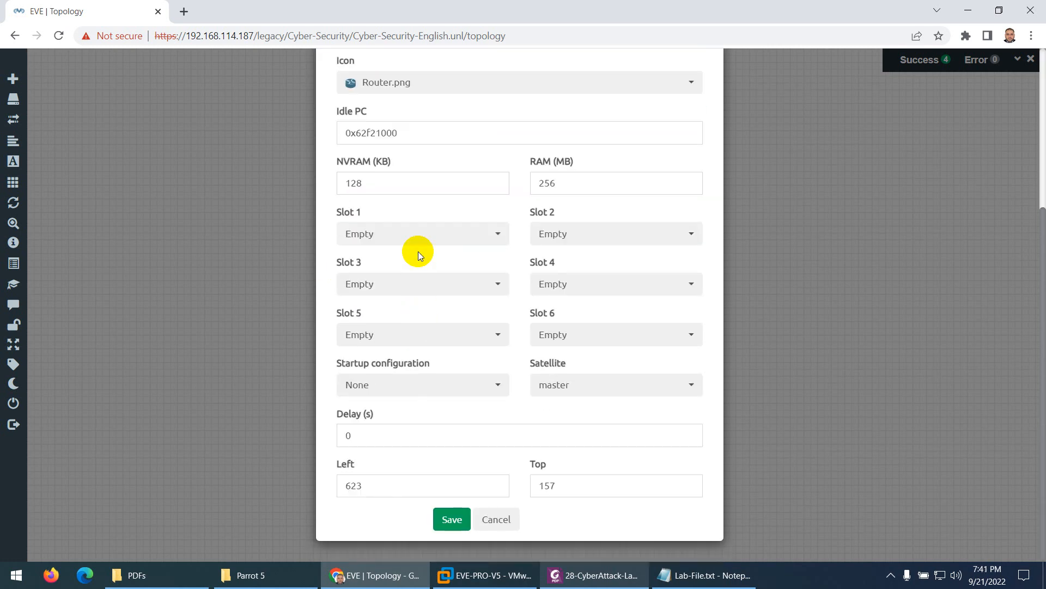
pyautogui.click(387, 232)
pyautogui.click(384, 280)
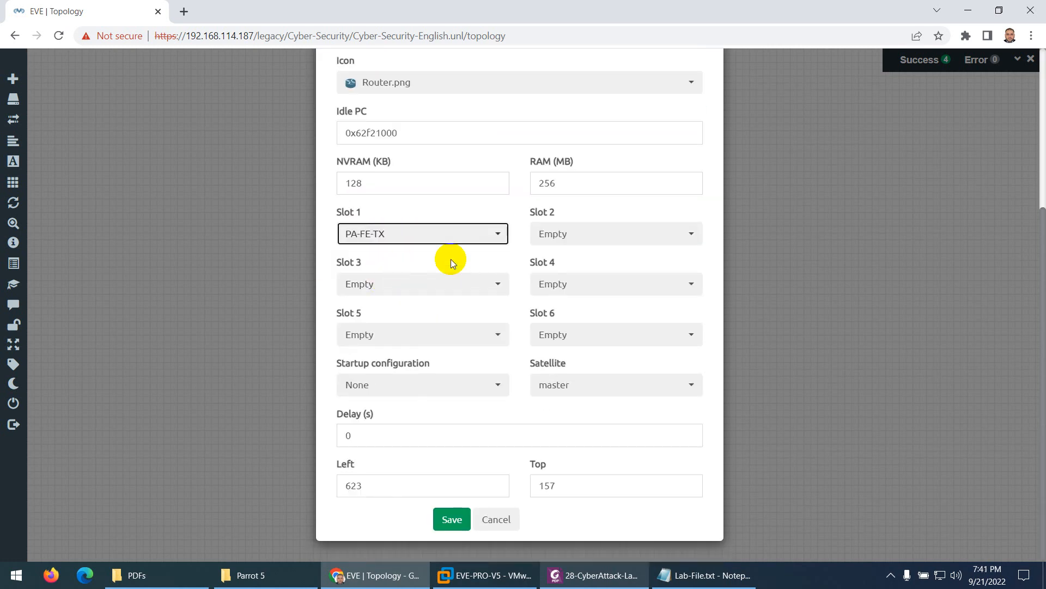
pyautogui.click(549, 238)
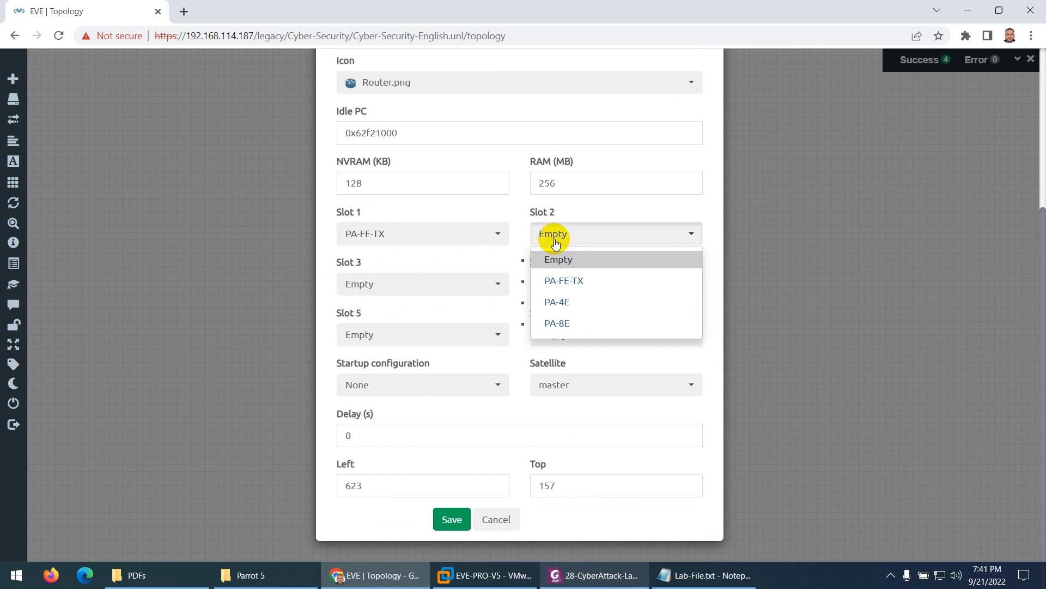
pyautogui.click(560, 279)
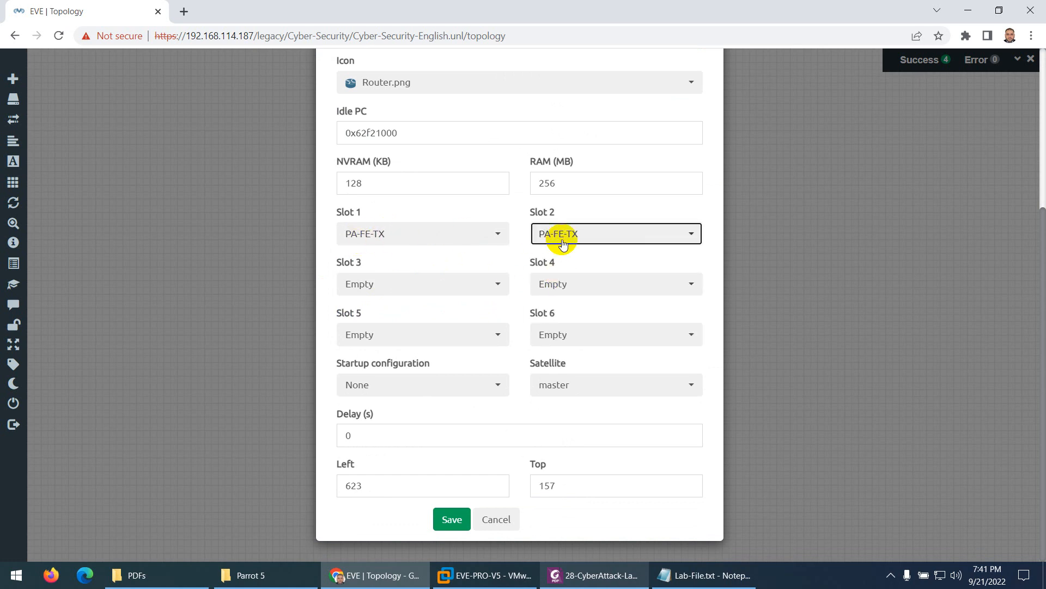
pyautogui.click(452, 522)
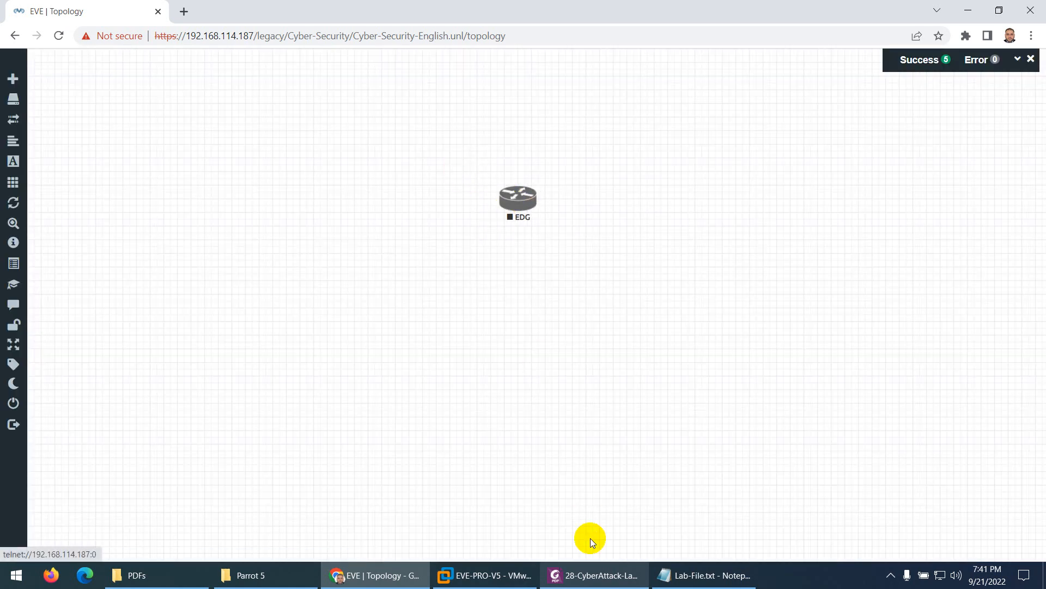
# Consult the topology diagram in the lab PDF and start a new EVE node from the Cisco IOL template
pyautogui.click(586, 574)
pyautogui.scroll(5, 514, 343)
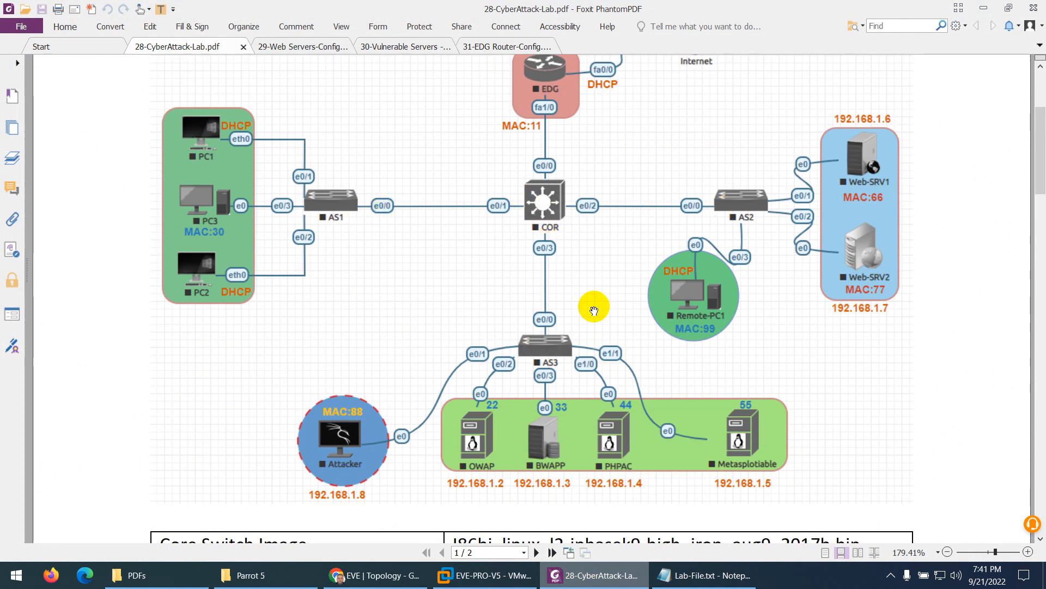
pyautogui.click(605, 576)
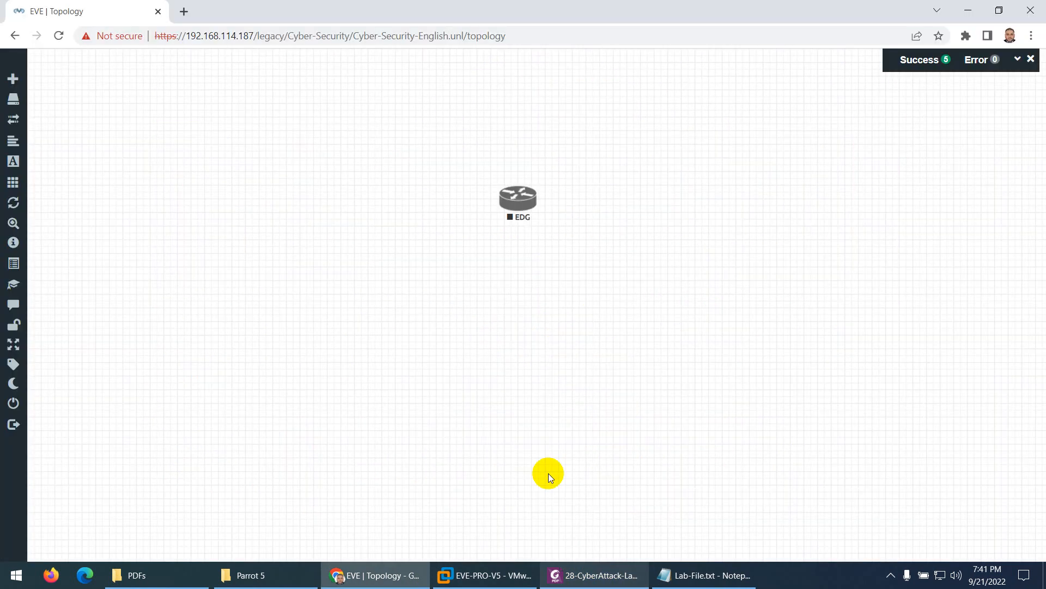
pyautogui.rightClick(384, 232)
pyautogui.click(415, 255)
pyautogui.write('iol')
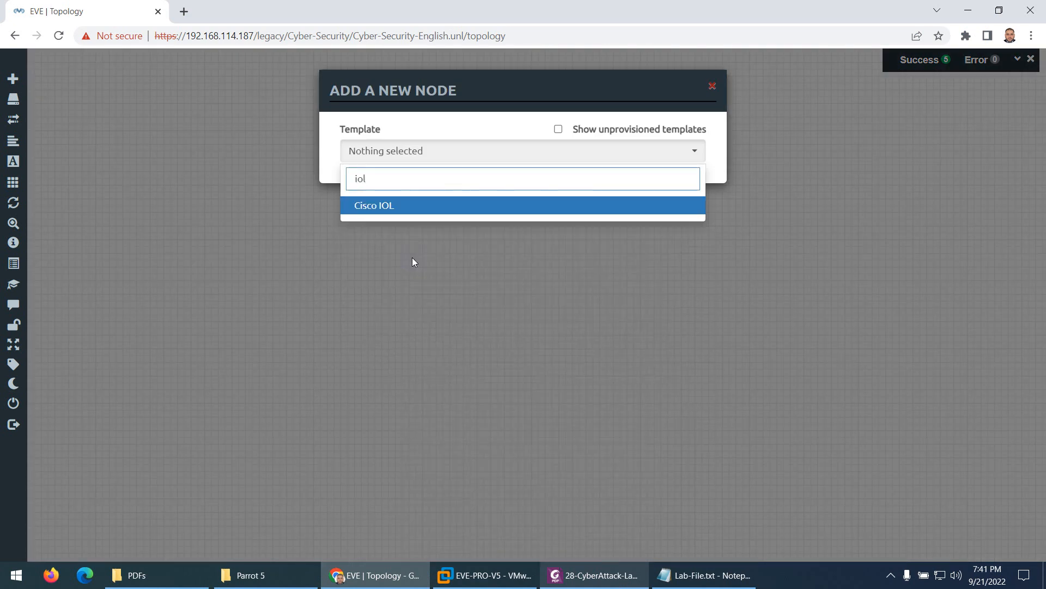
pyautogui.click(380, 205)
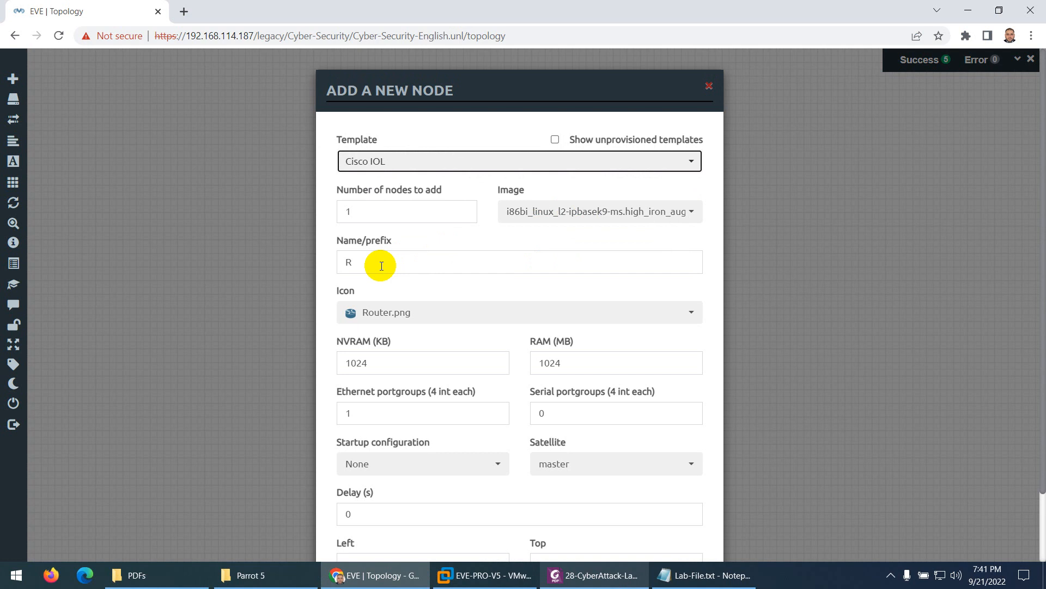
# Set the Cisco IOL node name prefix to SW and the number of nodes to 4
pyautogui.doubleClick(345, 264)
pyautogui.write('SW')
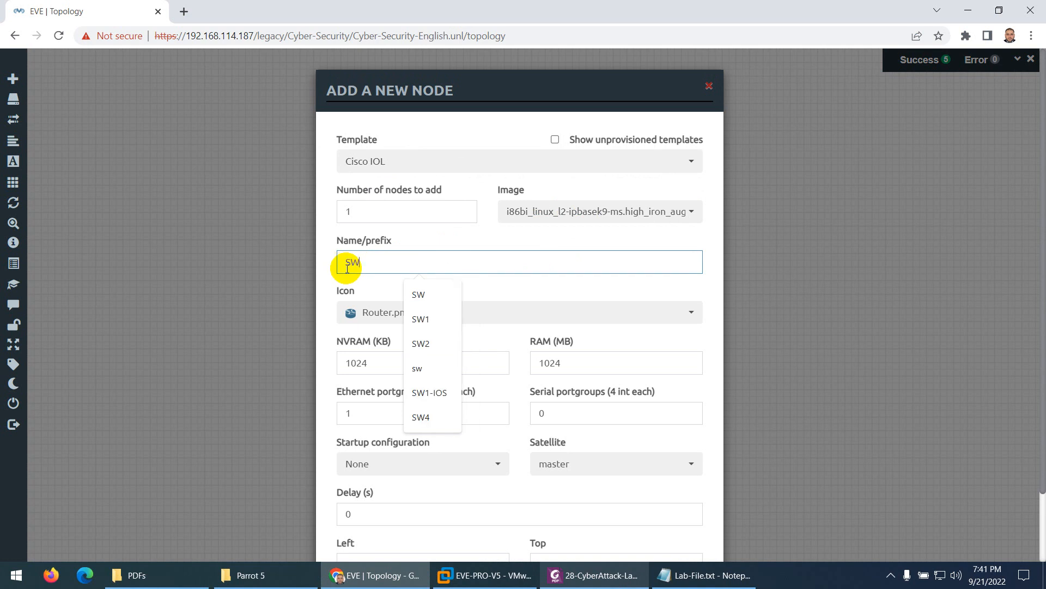
pyautogui.click(365, 213)
pyautogui.doubleClick(345, 214)
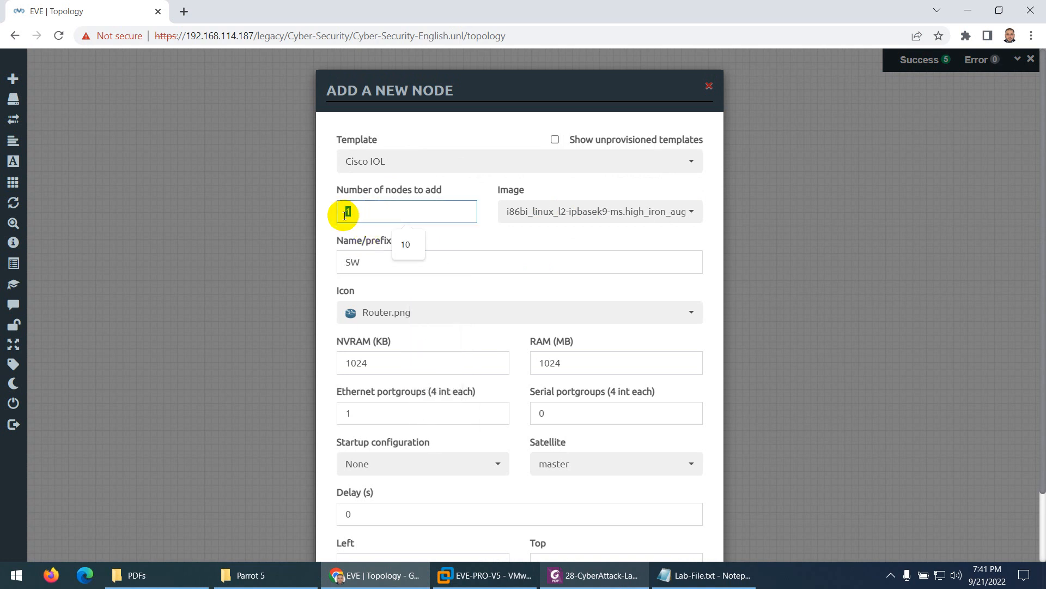
pyautogui.write('4')
# Choose Switch L3.png as the icon for the SW nodes
pyautogui.click(406, 315)
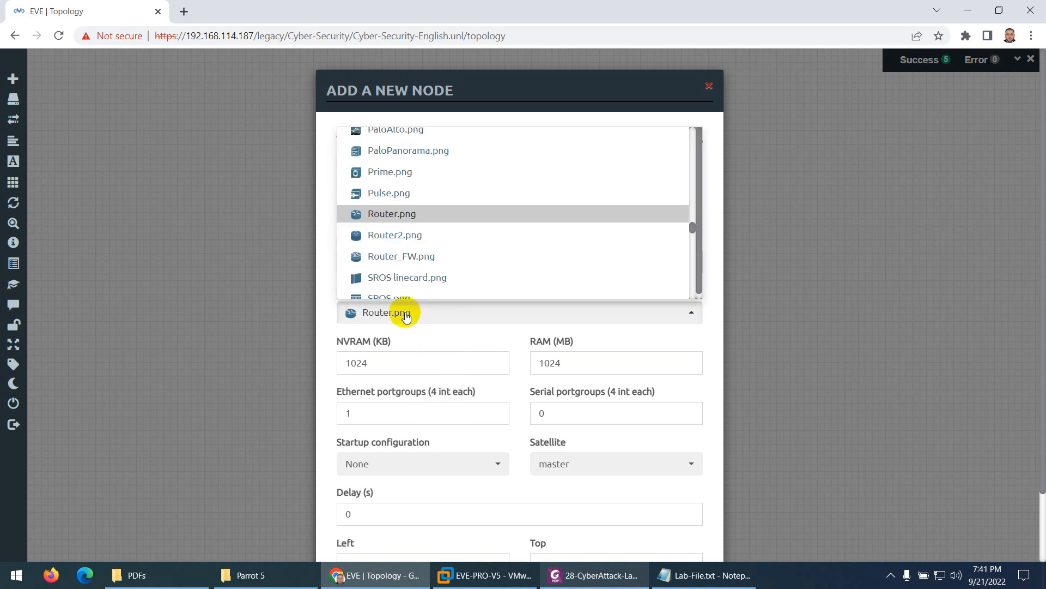
pyautogui.scroll(-10, 409, 262)
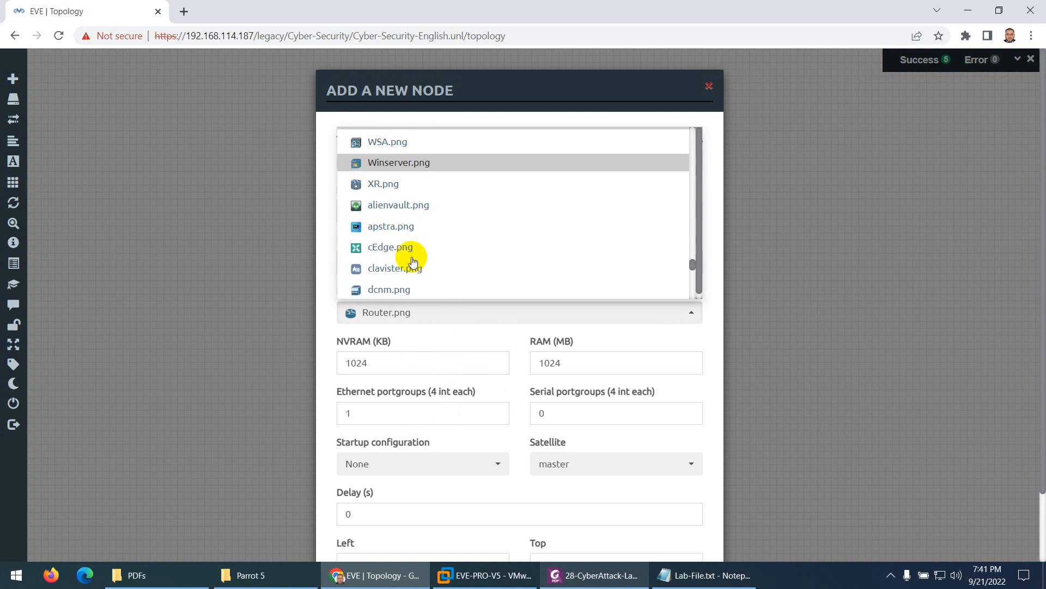
pyautogui.scroll(-8, 412, 263)
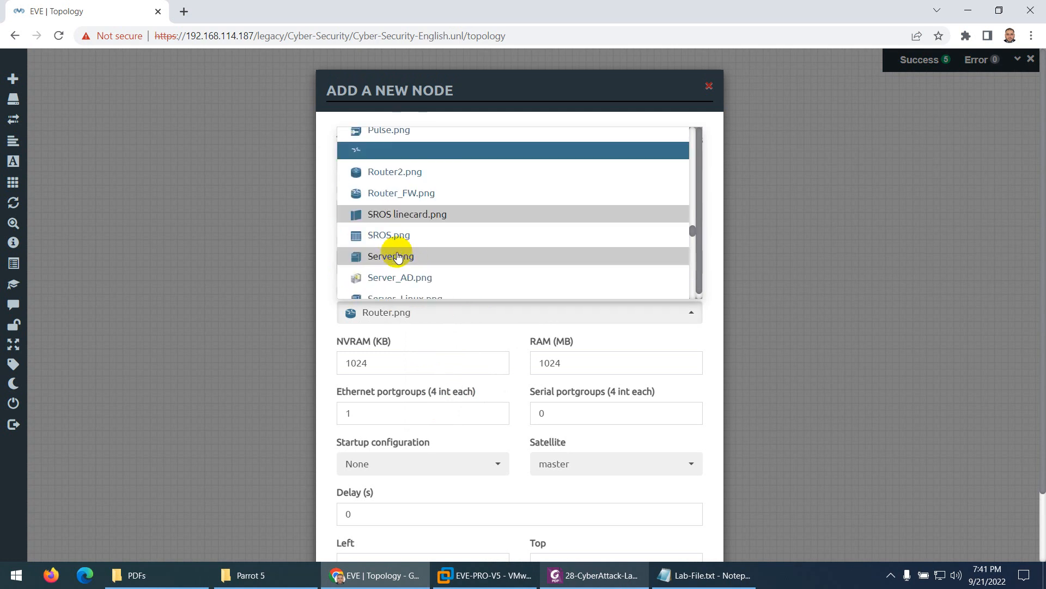
pyautogui.scroll(-5, 397, 256)
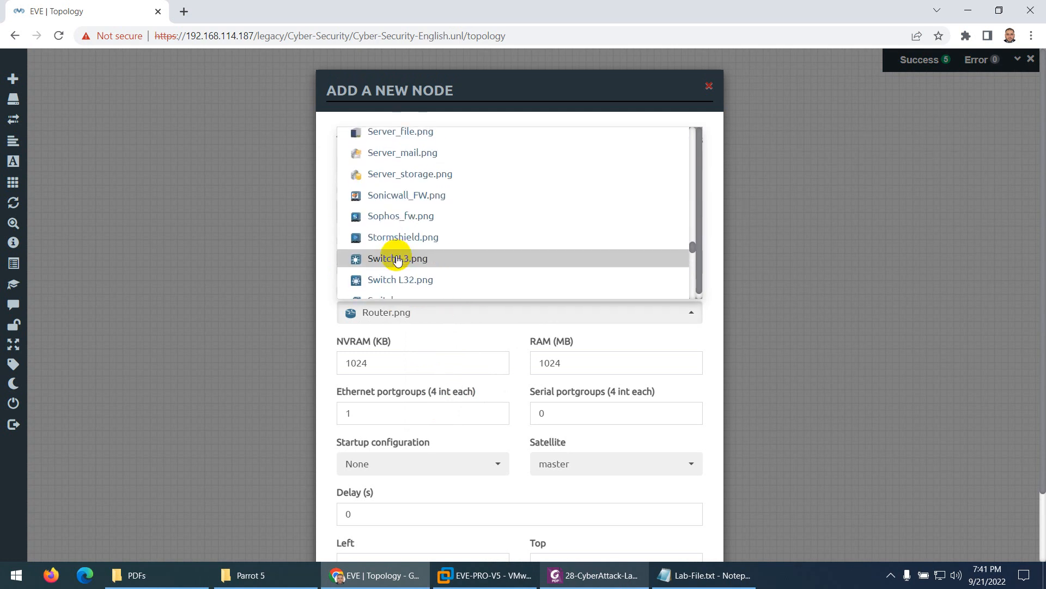
pyautogui.click(396, 260)
pyautogui.scroll(-2, 449, 325)
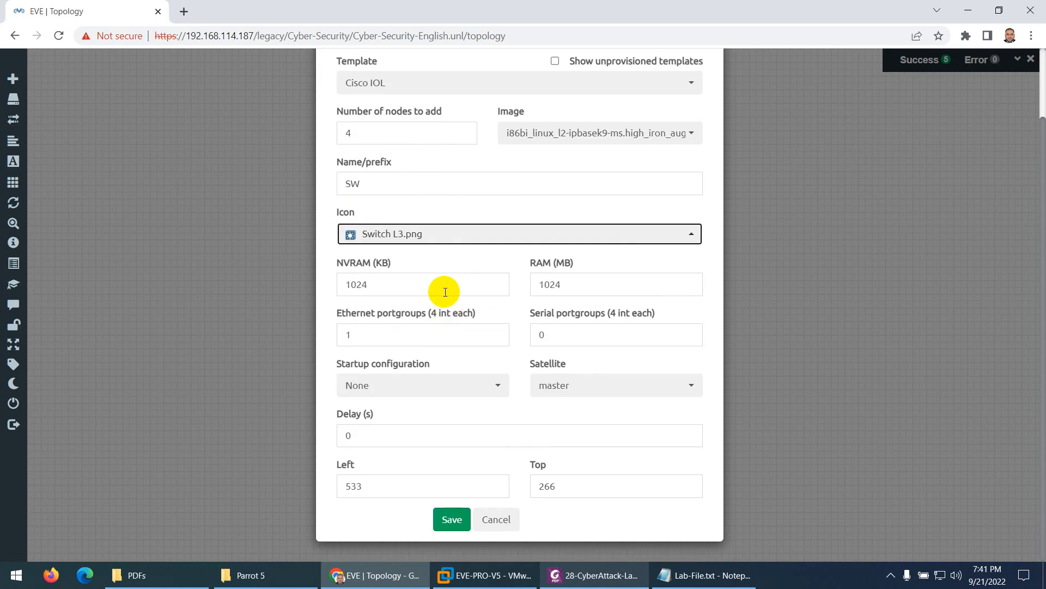
# Set the switches' Ethernet portgroups to 2, check the ports against the lab PDF diagram, and save the nodes
pyautogui.doubleClick(362, 334)
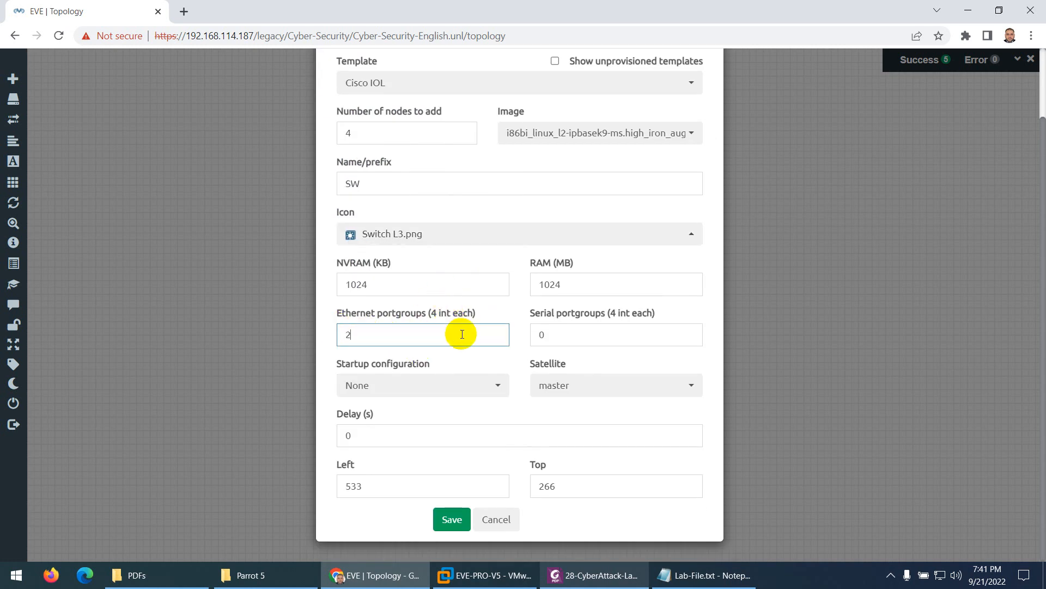
pyautogui.write('2')
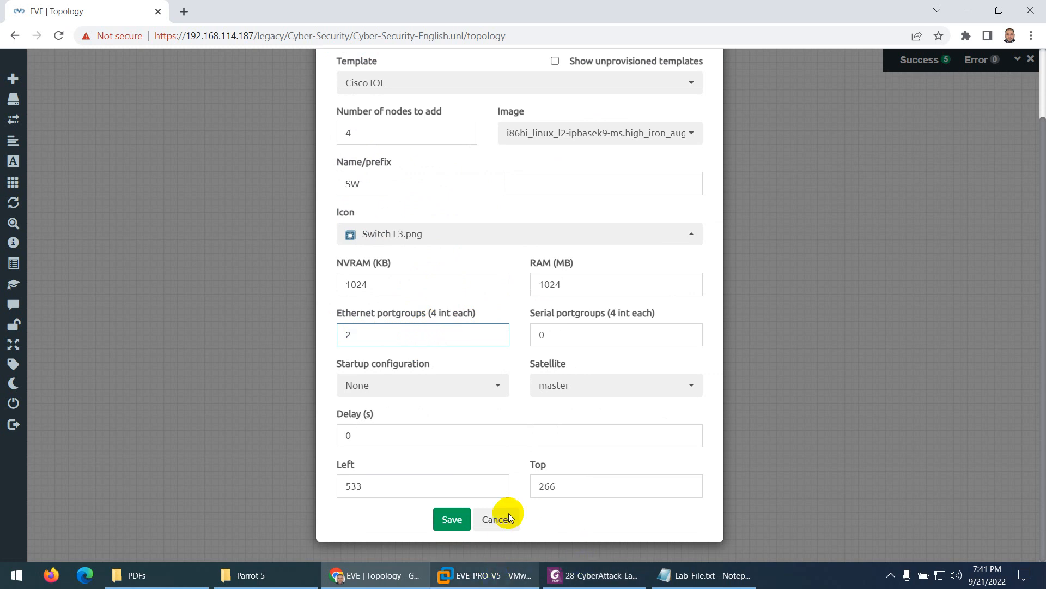
pyautogui.click(576, 576)
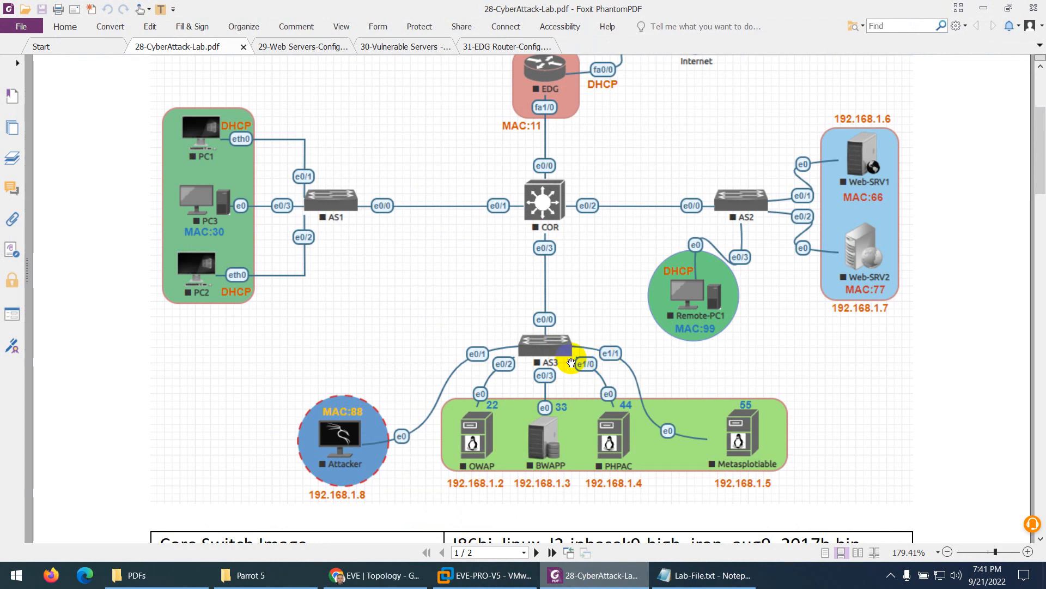
pyautogui.click(594, 575)
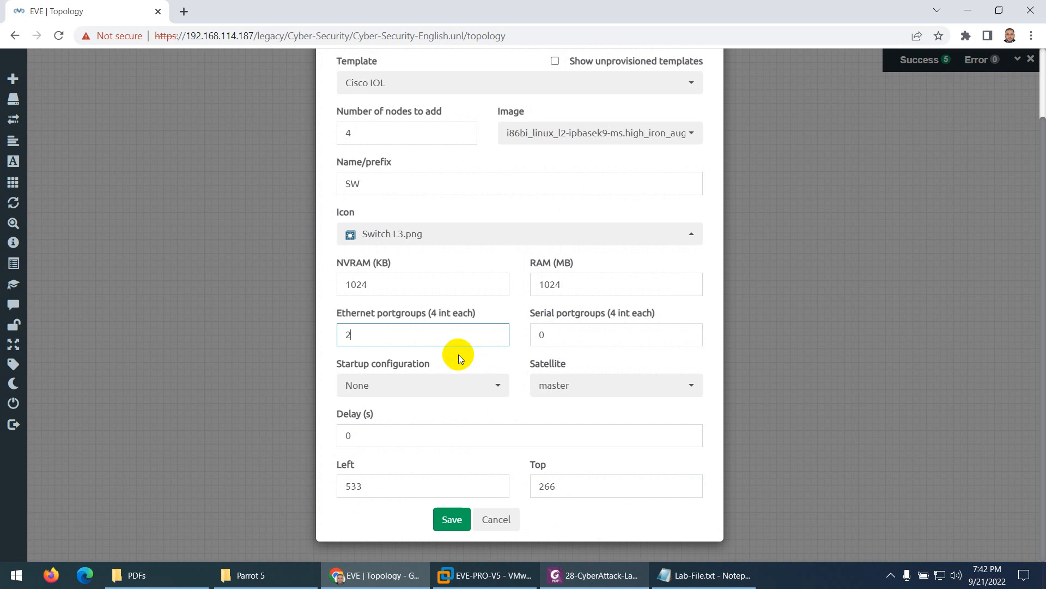
pyautogui.moveTo(422, 312); pyautogui.dragTo(464, 318)
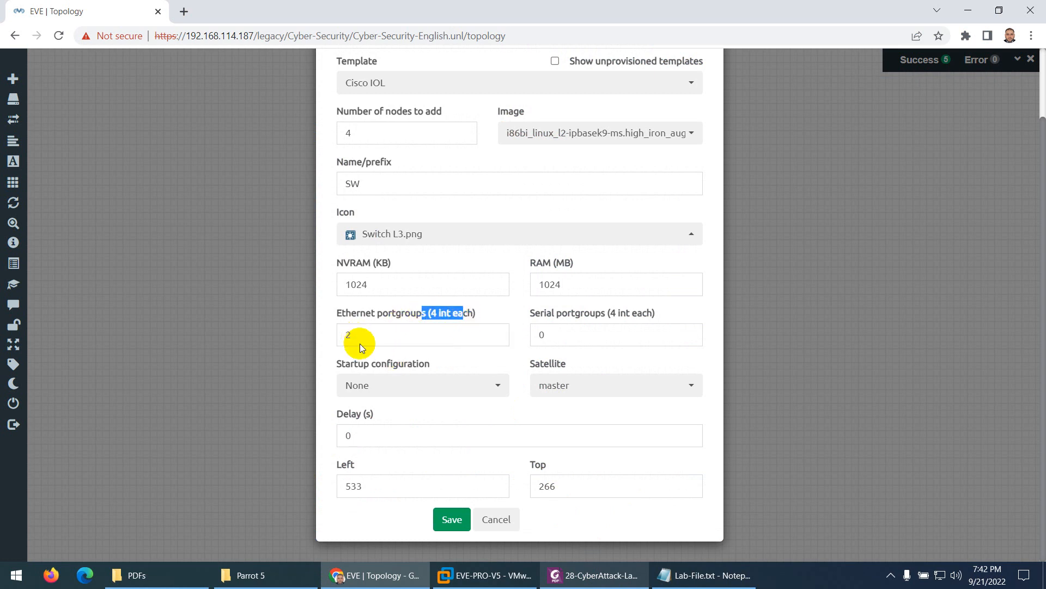
pyautogui.click(452, 518)
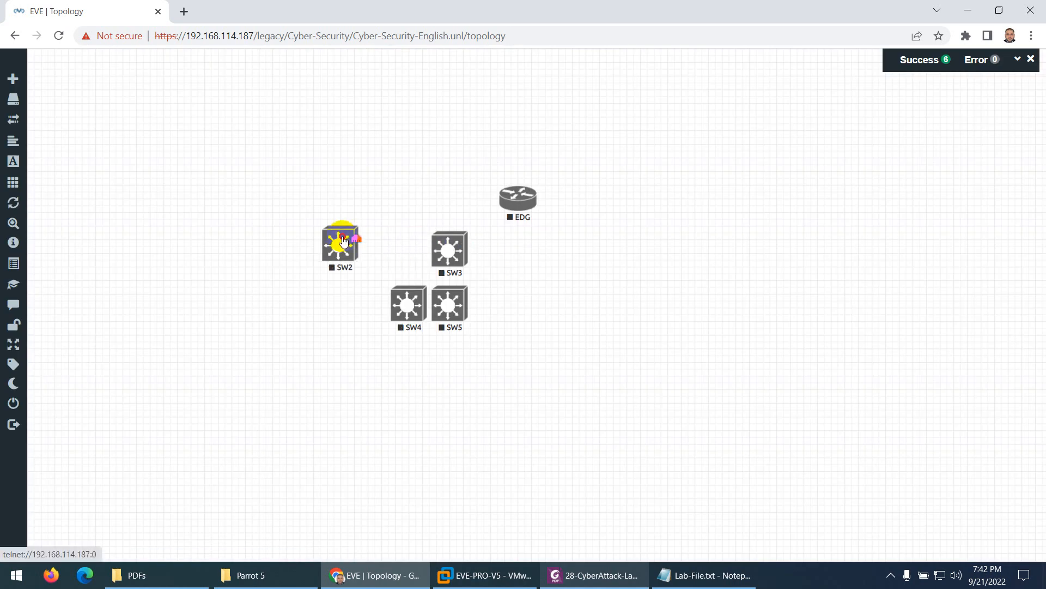
# Spread out the switches, placing SW2 west of the EDG router, SW3 east of it and SW5 below it
pyautogui.moveTo(343, 241); pyautogui.dragTo(331, 238)
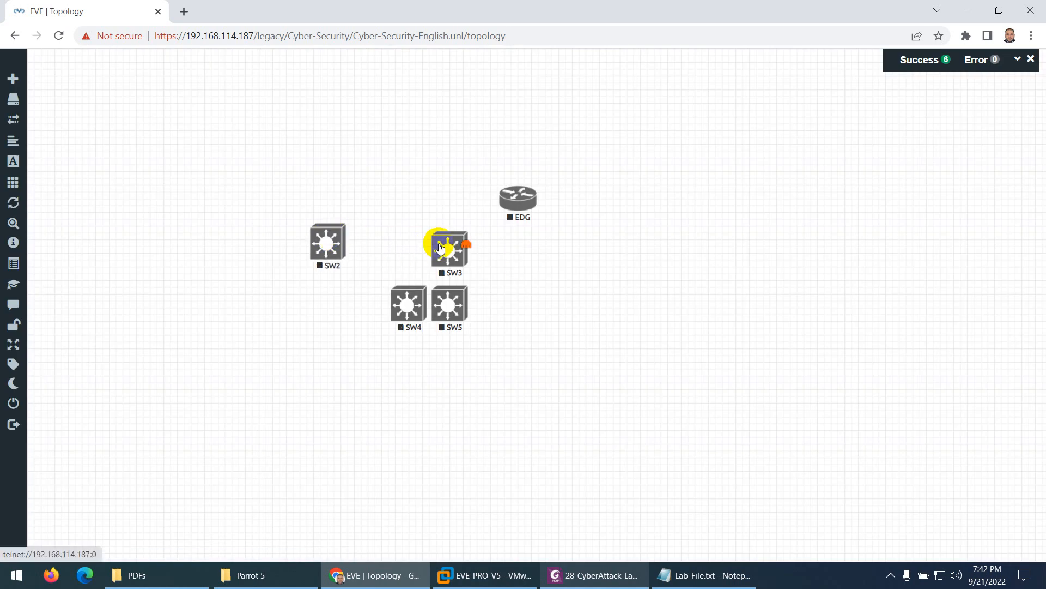
pyautogui.moveTo(451, 251); pyautogui.dragTo(713, 240)
pyautogui.moveTo(464, 315); pyautogui.dragTo(515, 401)
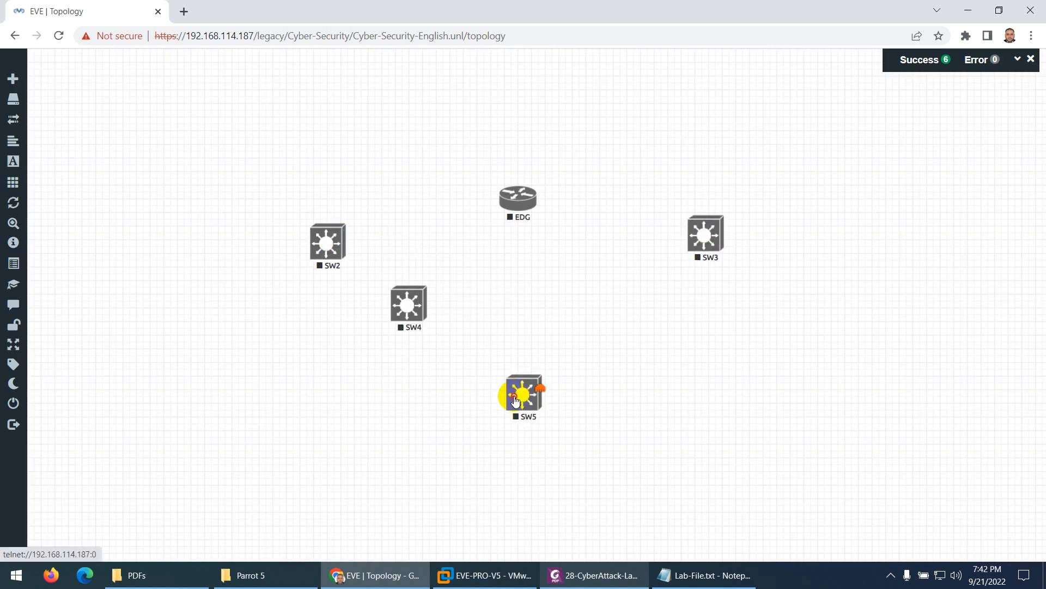
# Following the lab PDF diagram, place SW4 in the centre with the EDG router above it and SW5 aligned below
pyautogui.click(594, 576)
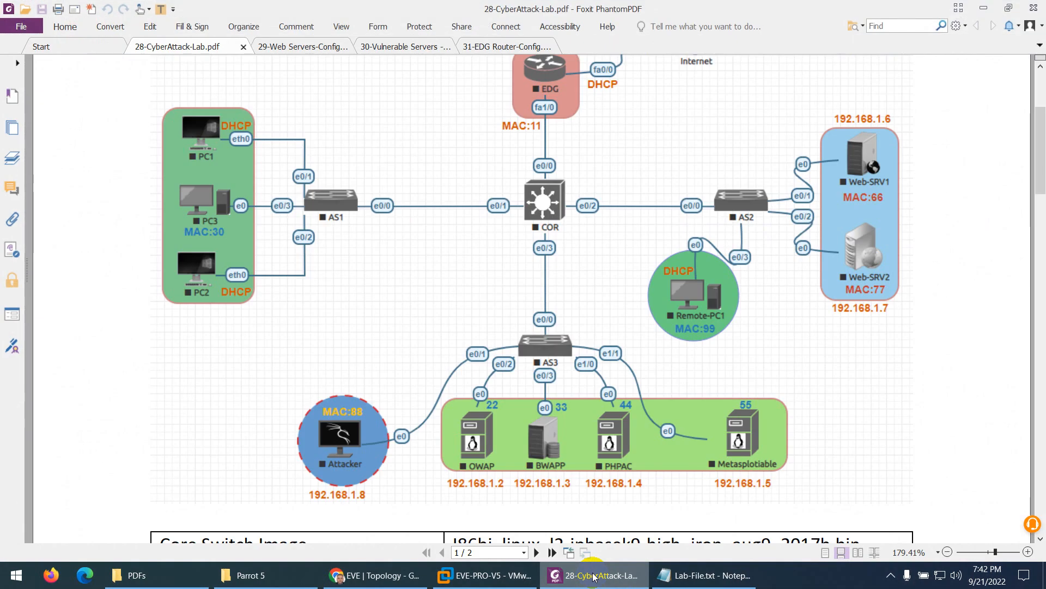
pyautogui.click(594, 575)
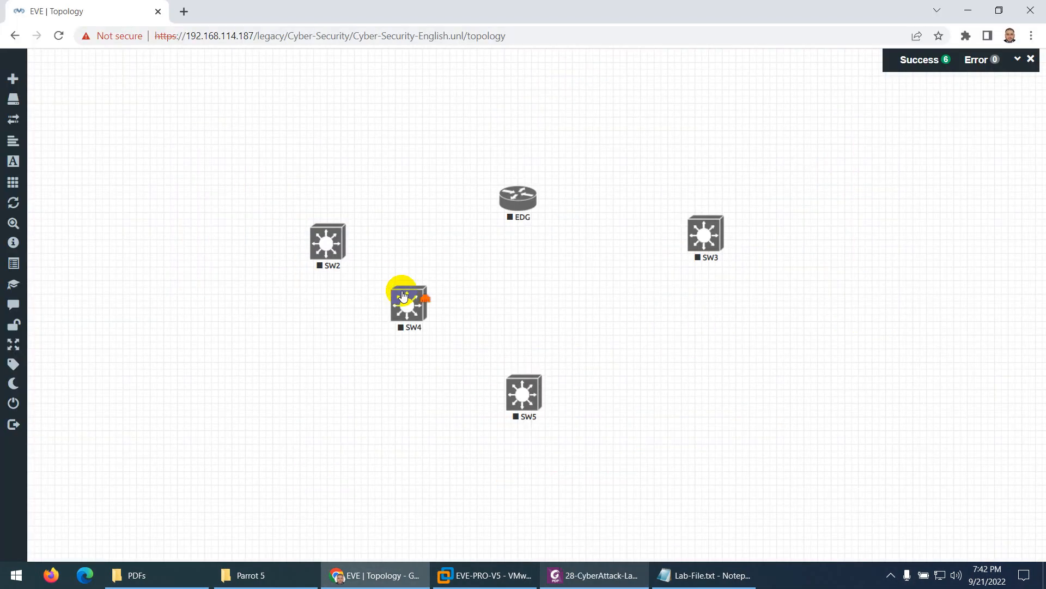
pyautogui.moveTo(404, 296); pyautogui.dragTo(501, 272)
pyautogui.moveTo(517, 197); pyautogui.dragTo(527, 135)
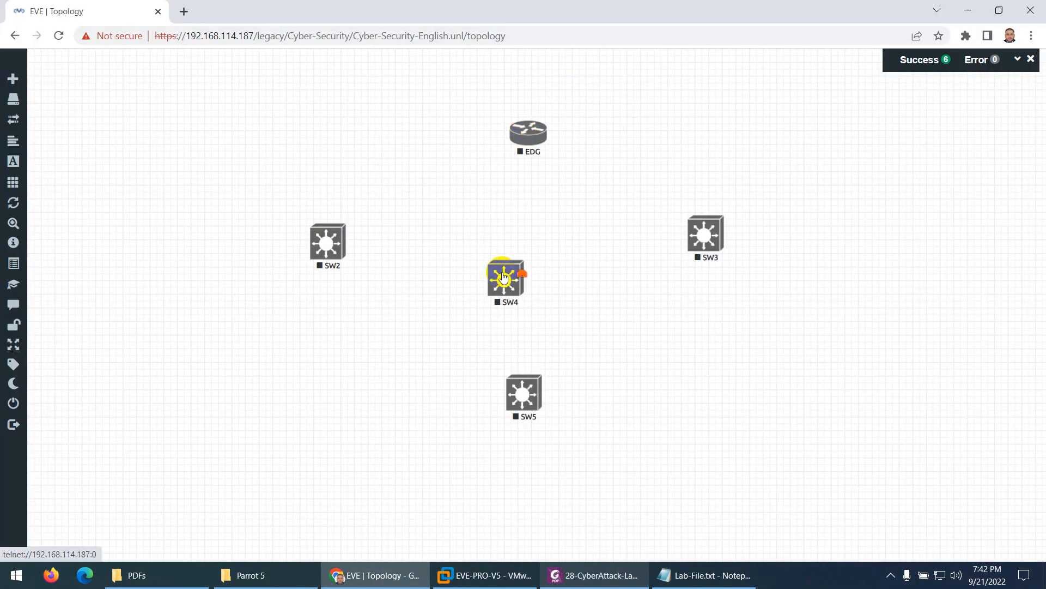
pyautogui.moveTo(504, 278); pyautogui.dragTo(517, 248)
pyautogui.moveTo(521, 385); pyautogui.dragTo(516, 377)
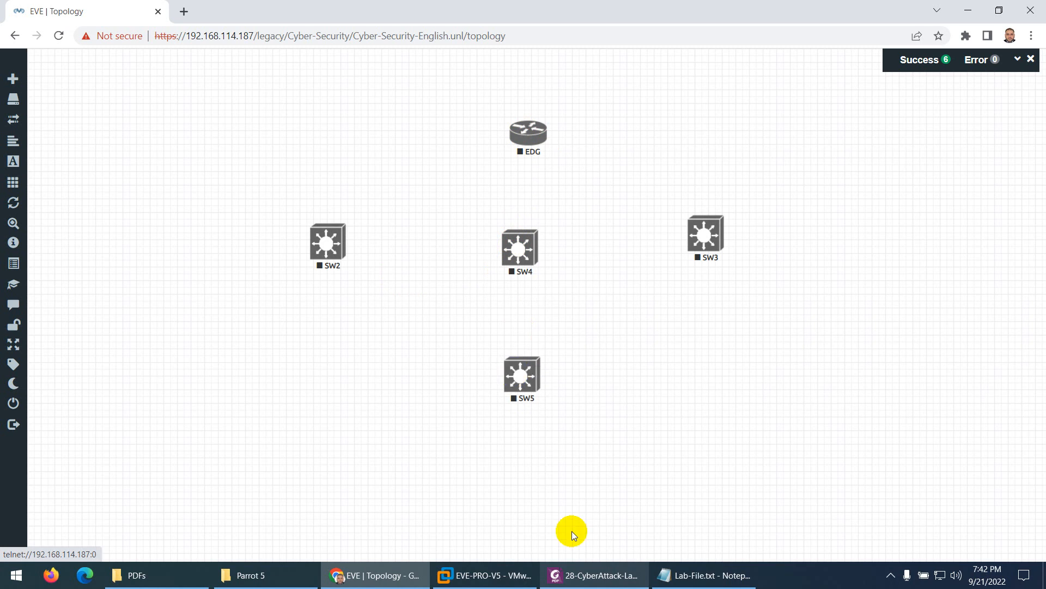
# Check the PCs in the lab PDF diagram and start a new EVE node from the Virtual PC (VPCS) template
pyautogui.click(570, 574)
pyautogui.scroll(-1, 520, 317)
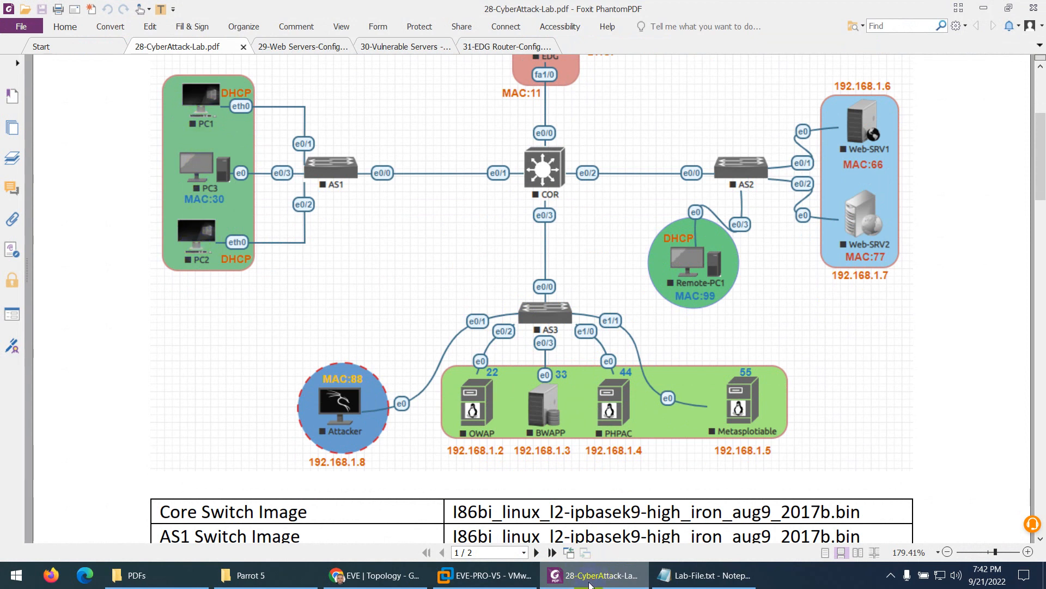
pyautogui.click(376, 575)
pyautogui.rightClick(411, 243)
pyautogui.click(436, 270)
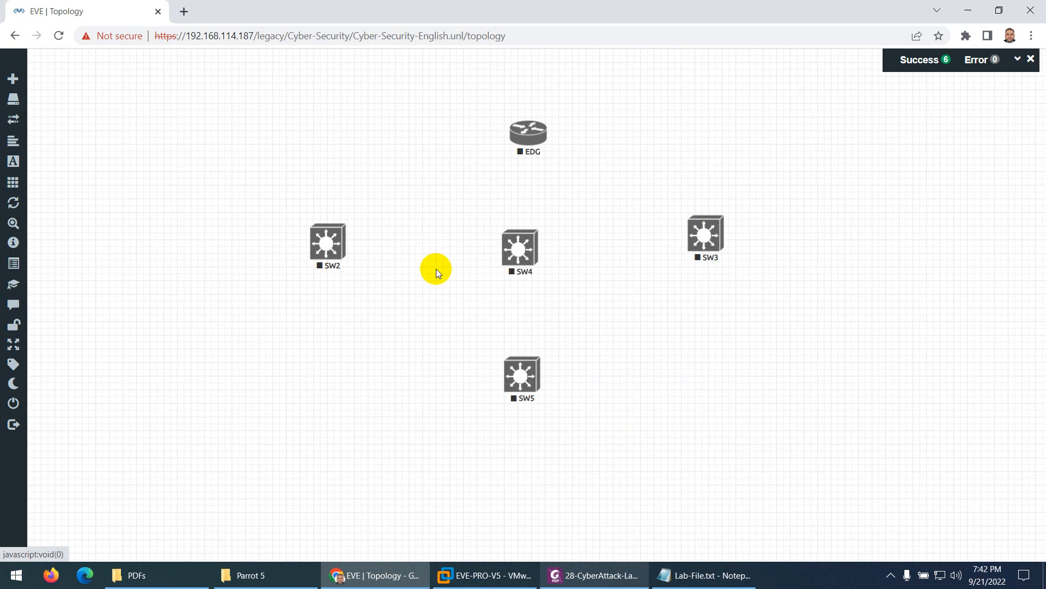
pyautogui.write('vp')
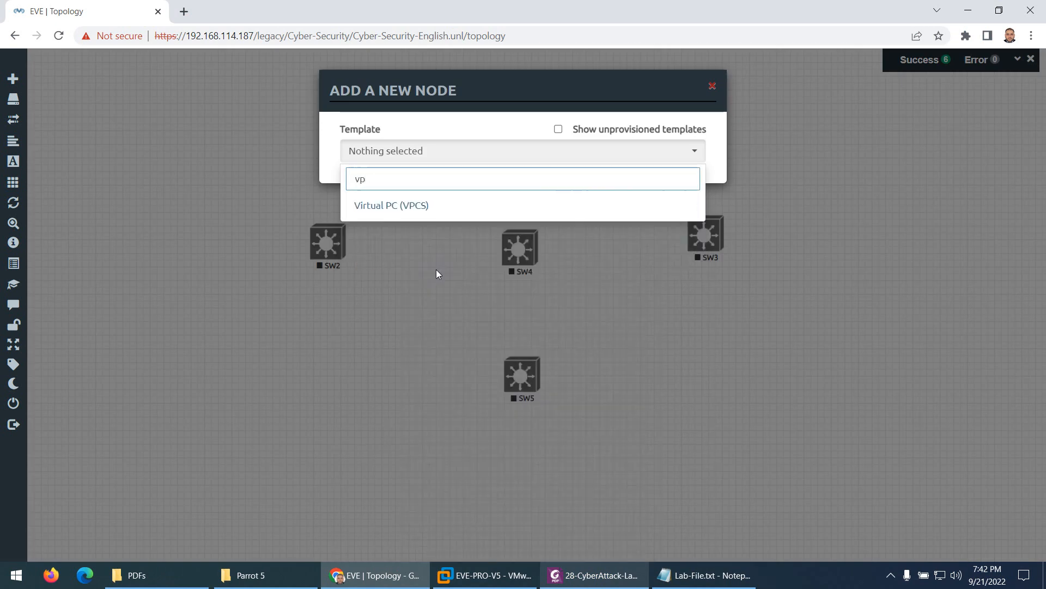
pyautogui.click(402, 205)
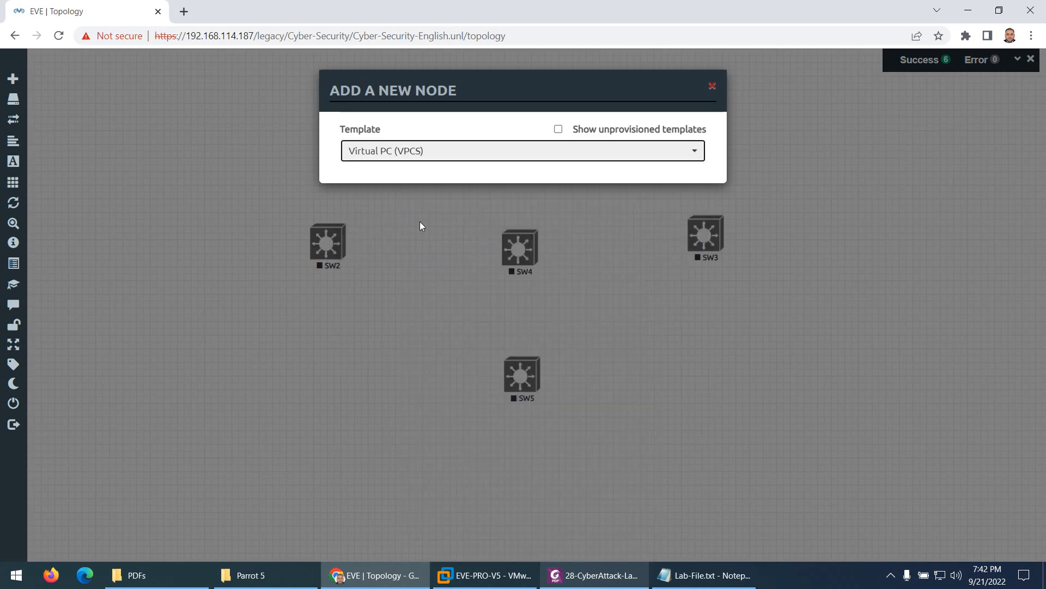
# Add two Virtual PC nodes with the name prefix PC and the Desktop4.png icon, and save them
pyautogui.click(446, 250)
pyautogui.doubleClick(345, 211)
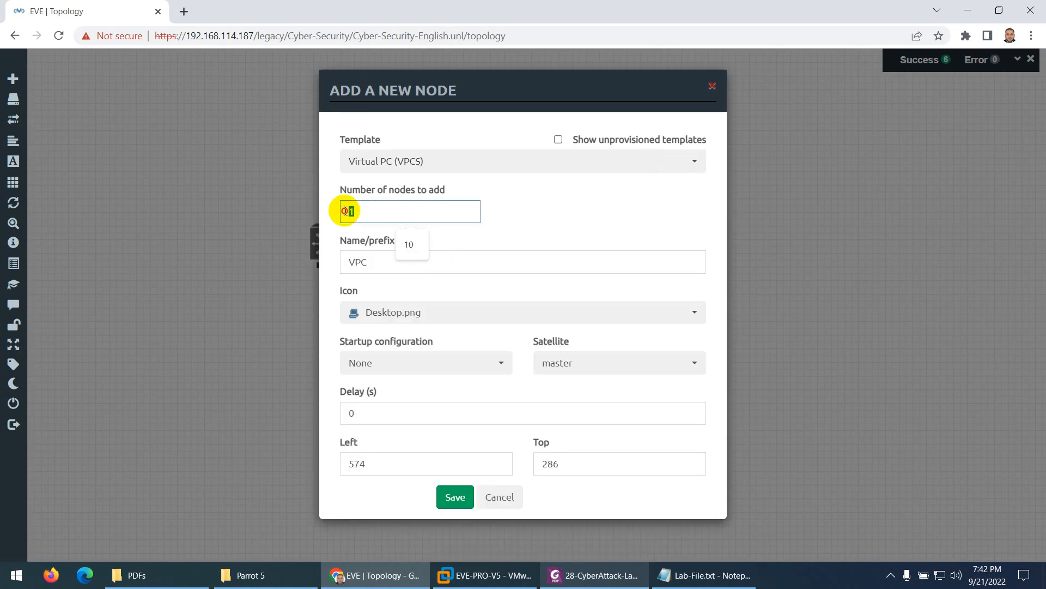
pyautogui.write('2')
pyautogui.doubleClick(342, 265)
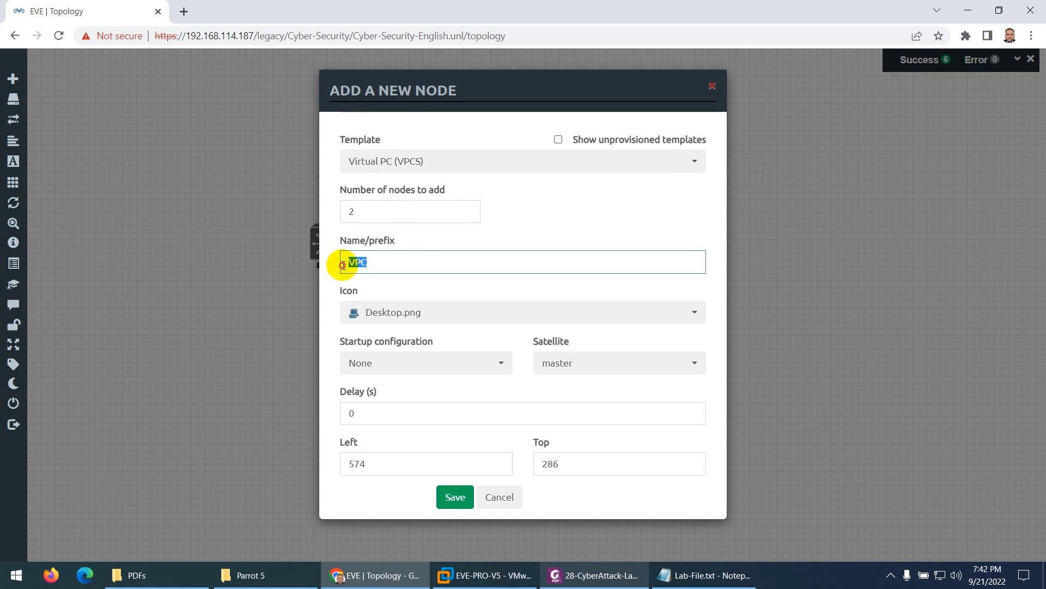
pyautogui.write('PC')
pyautogui.click(396, 322)
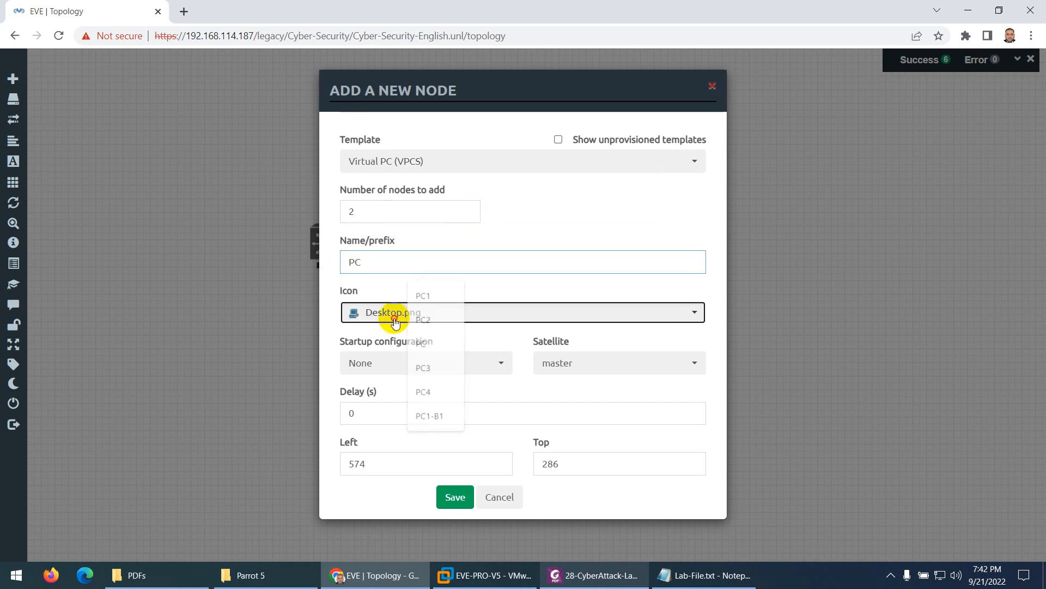
pyautogui.click(397, 277)
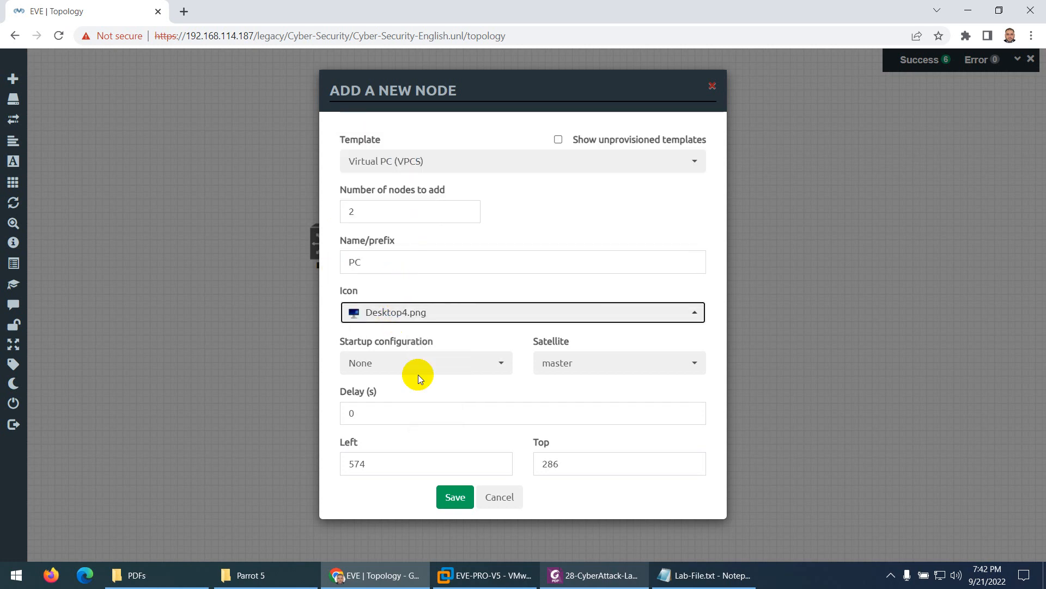
pyautogui.click(456, 504)
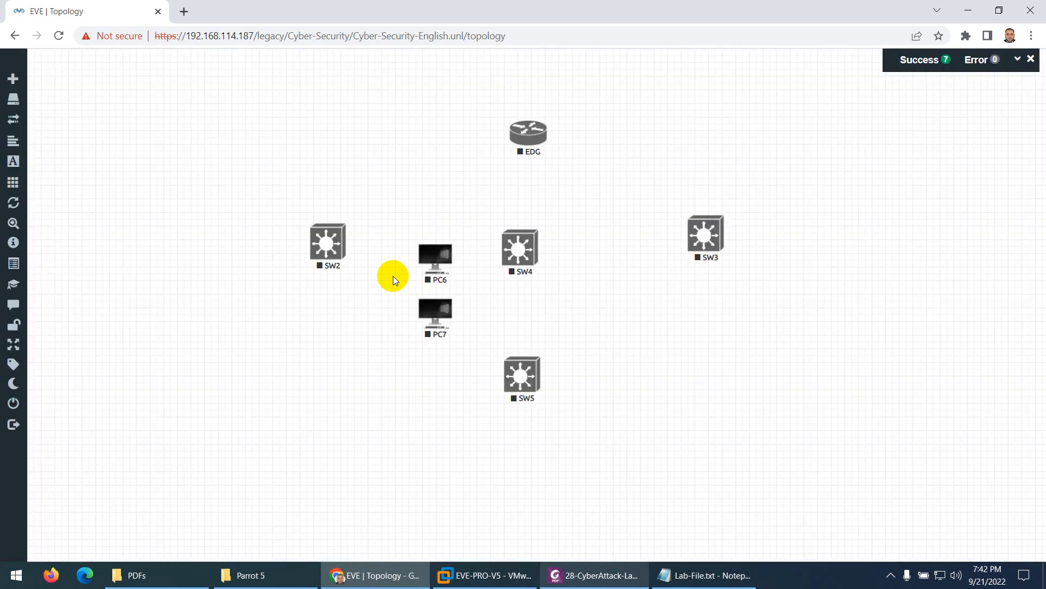
# Place PC6 and PC7 one above the other west of SW2, and check the layout against the lab PDF diagram
pyautogui.moveTo(432, 279); pyautogui.dragTo(185, 184)
pyautogui.moveTo(428, 309); pyautogui.dragTo(197, 281)
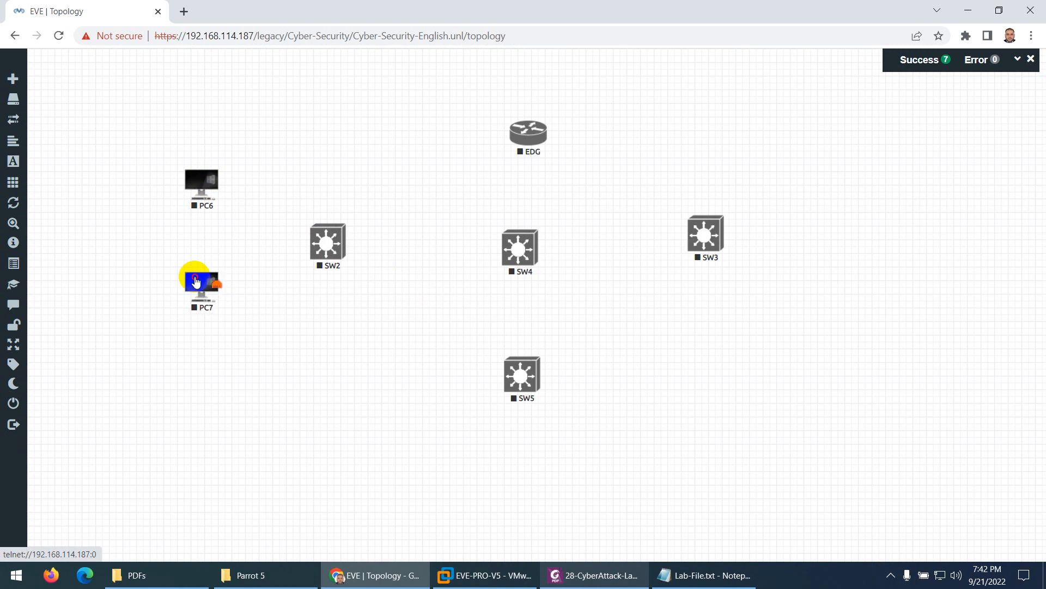
pyautogui.click(588, 577)
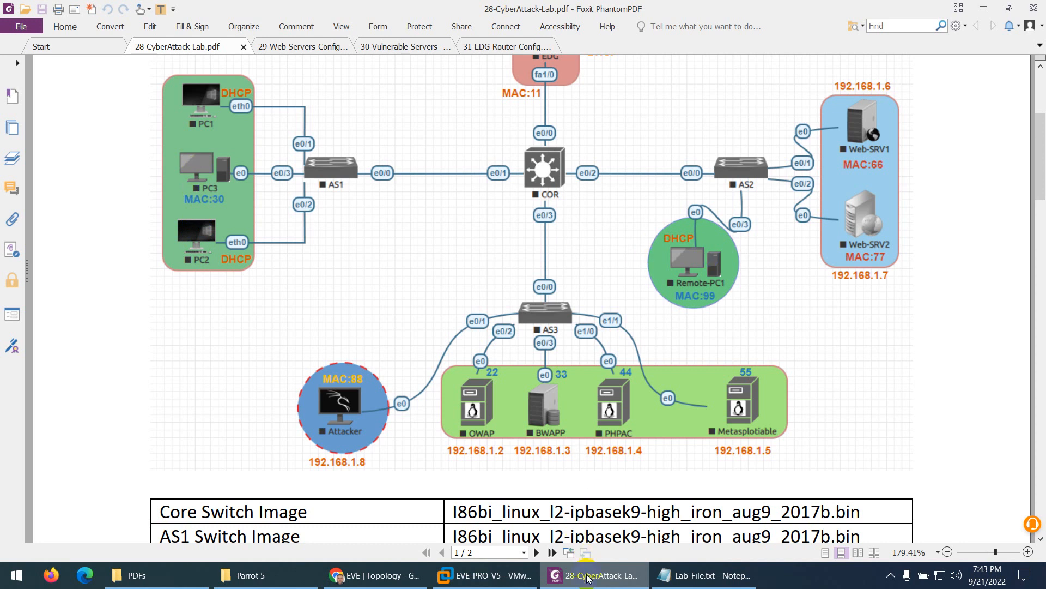
pyautogui.click(376, 575)
pyautogui.rightClick(408, 155)
pyautogui.click(432, 175)
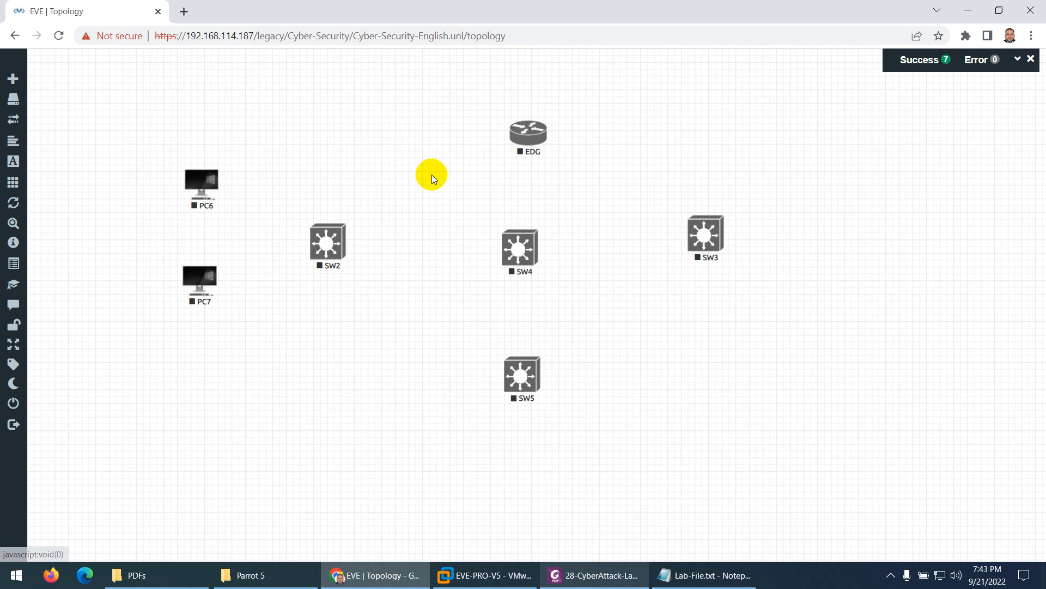
pyautogui.write('lin')
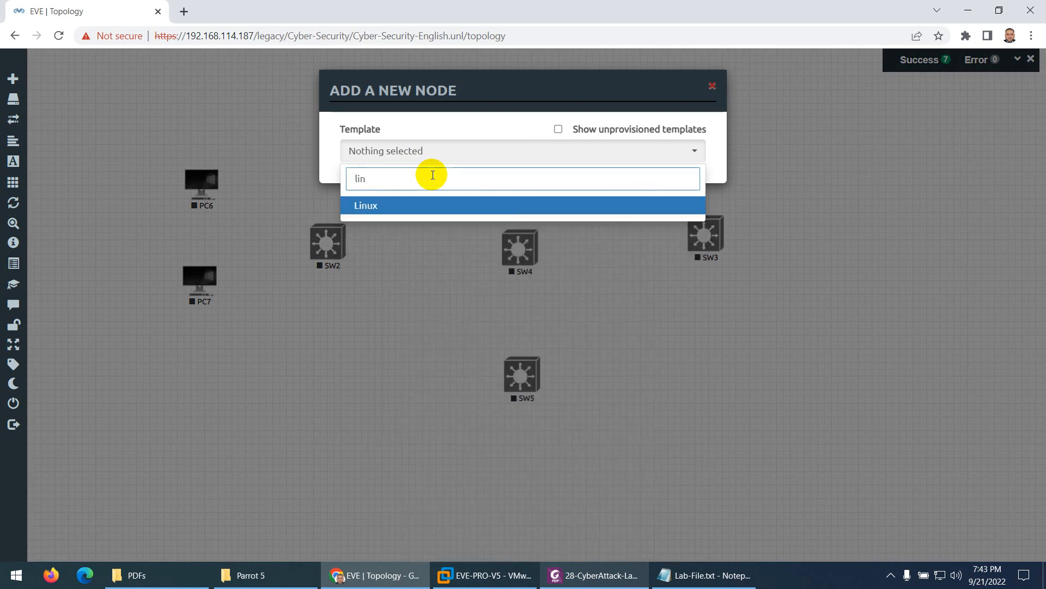
pyautogui.click(370, 206)
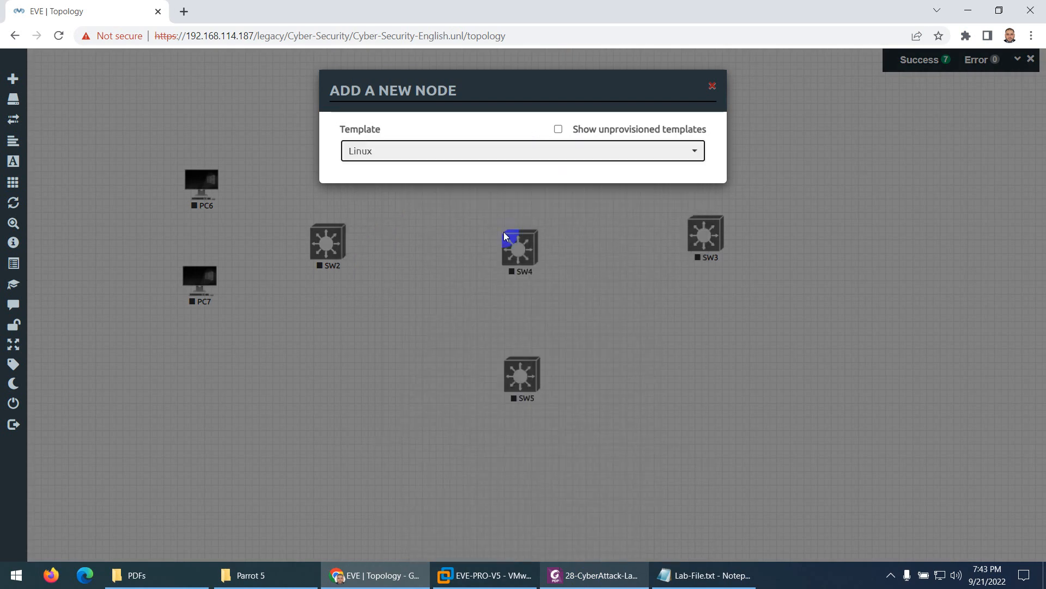
pyautogui.click(564, 221)
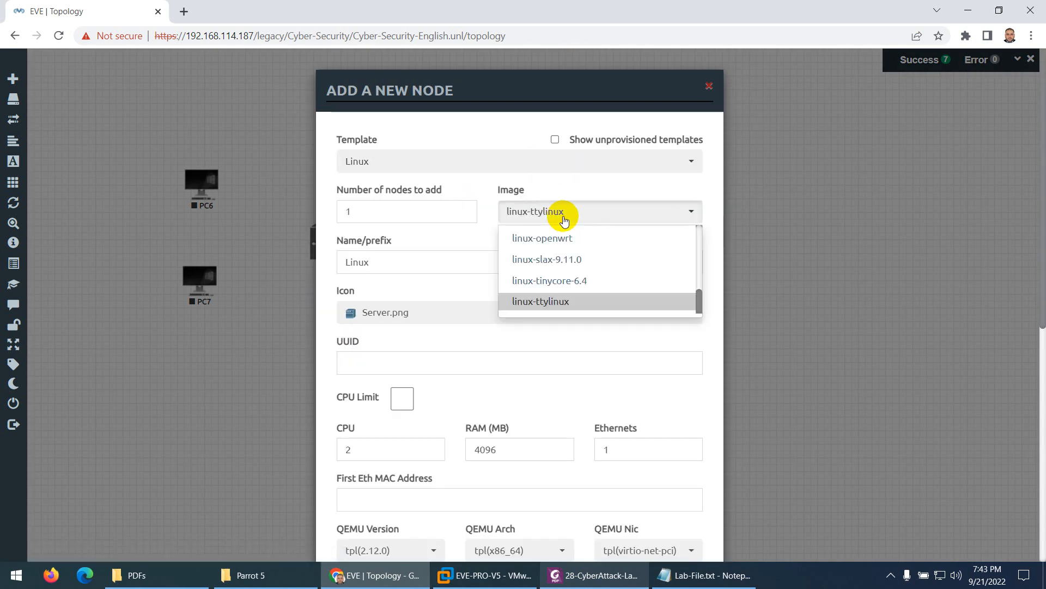
pyautogui.click(542, 260)
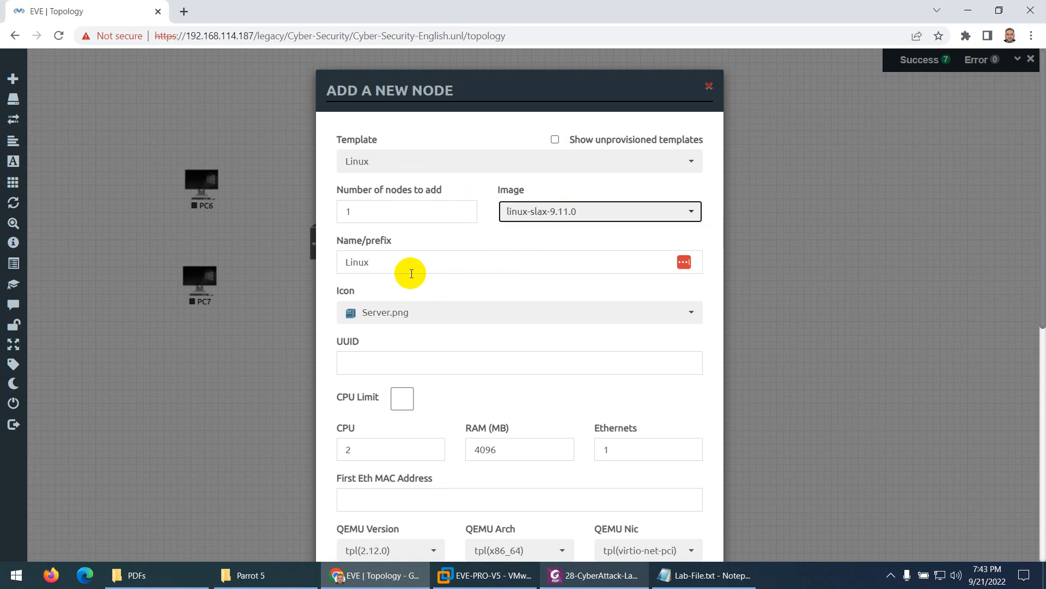
pyautogui.doubleClick(369, 213)
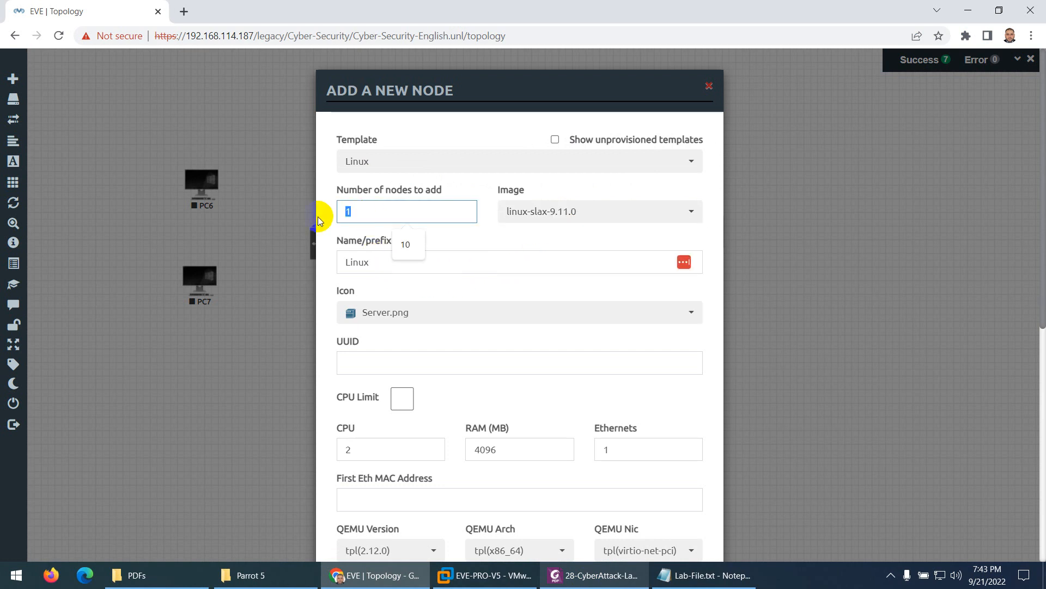
pyautogui.write('2')
pyautogui.doubleClick(341, 264)
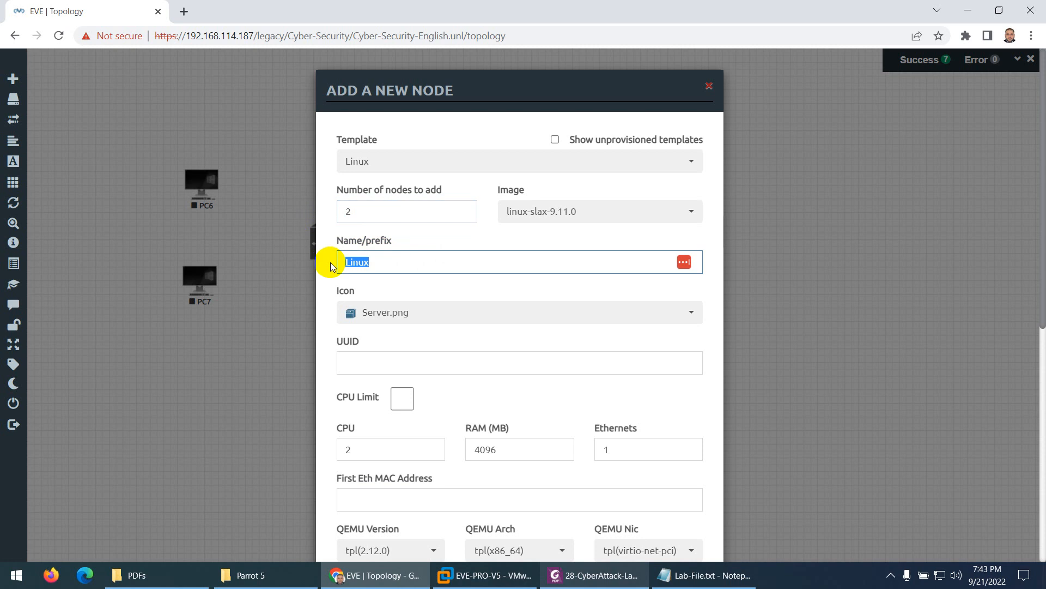
pyautogui.scroll(-3, 331, 266)
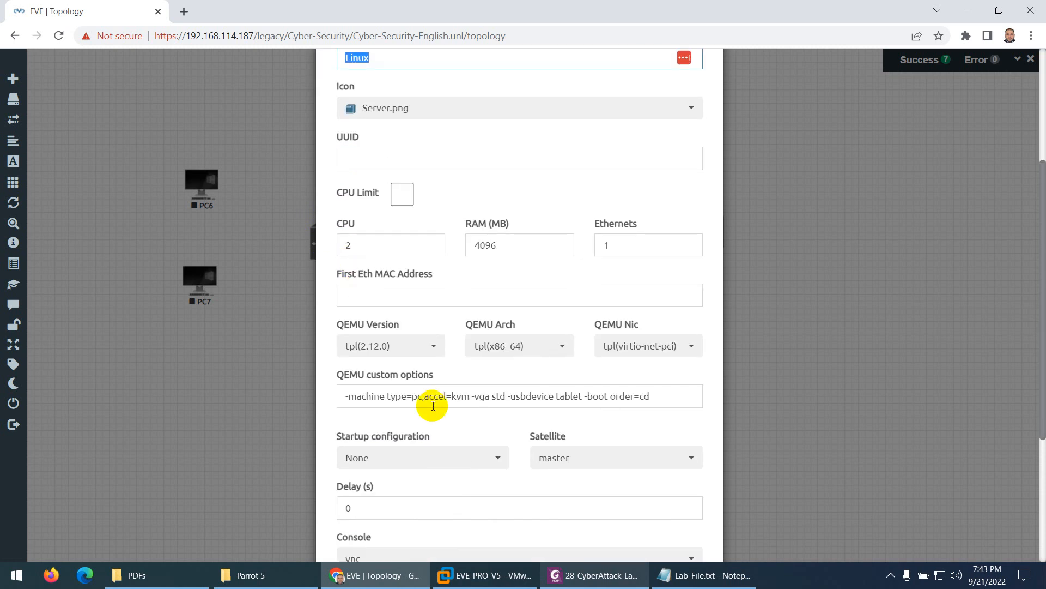
pyautogui.scroll(-2, 433, 406)
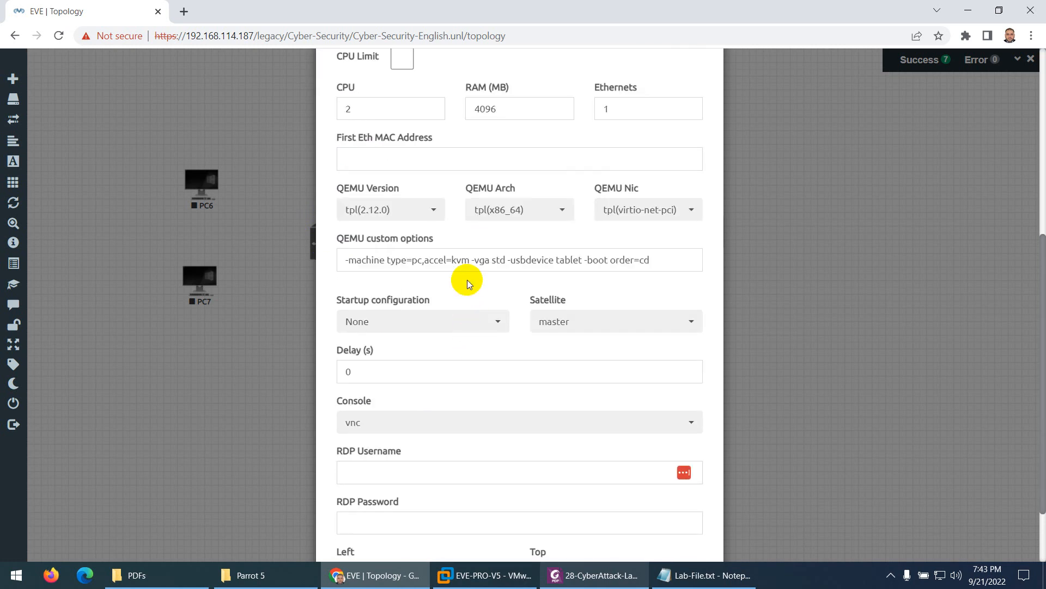
pyautogui.scroll(-2, 501, 361)
pyautogui.scroll(7, 456, 290)
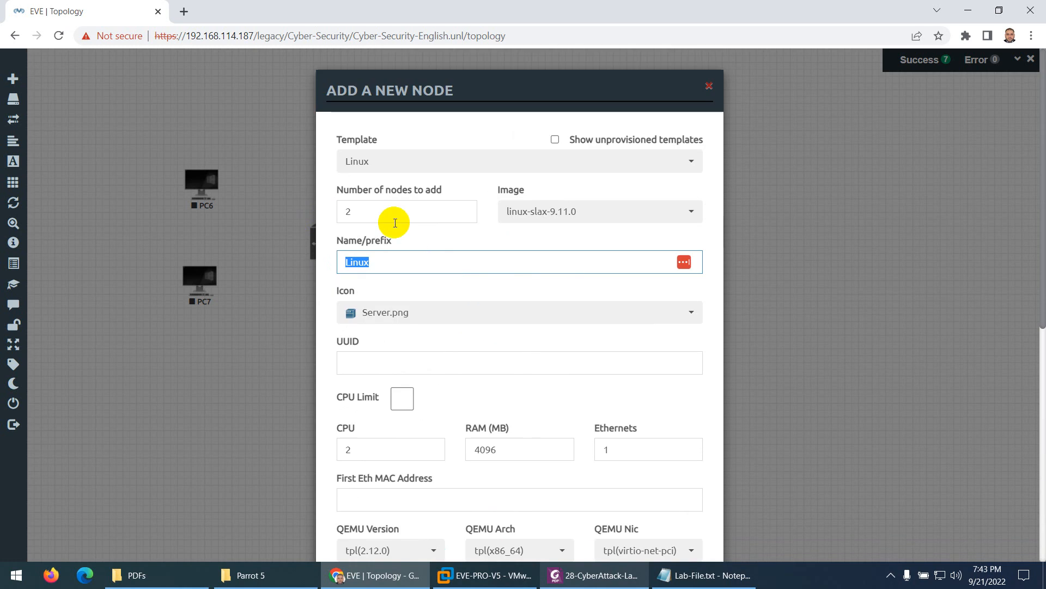
pyautogui.moveTo(358, 211); pyautogui.dragTo(327, 210)
pyautogui.write('1')
pyautogui.scroll(-2, 414, 294)
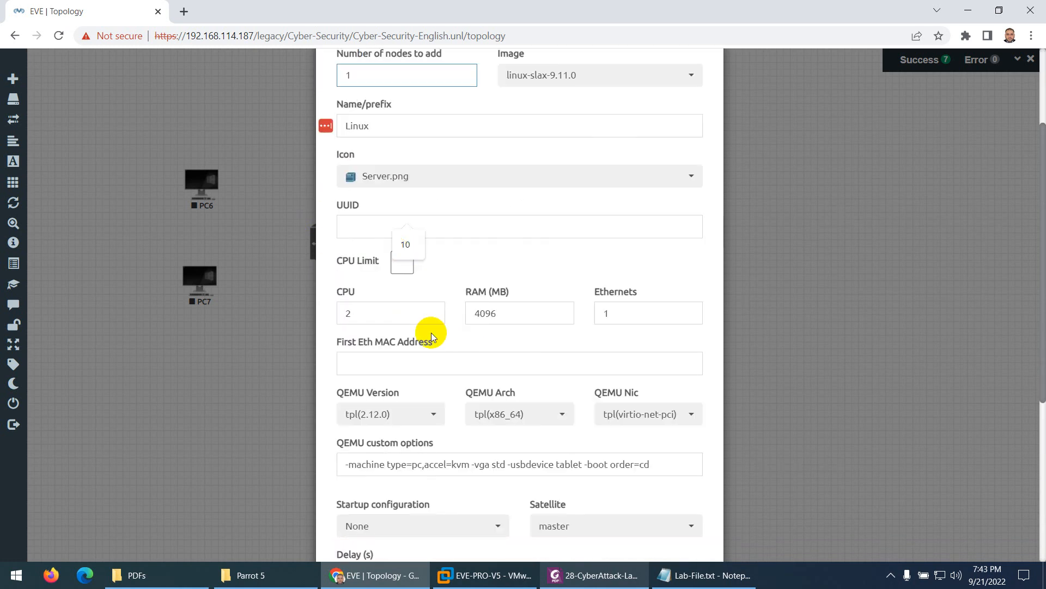
pyautogui.scroll(-5, 431, 415)
pyautogui.click(503, 540)
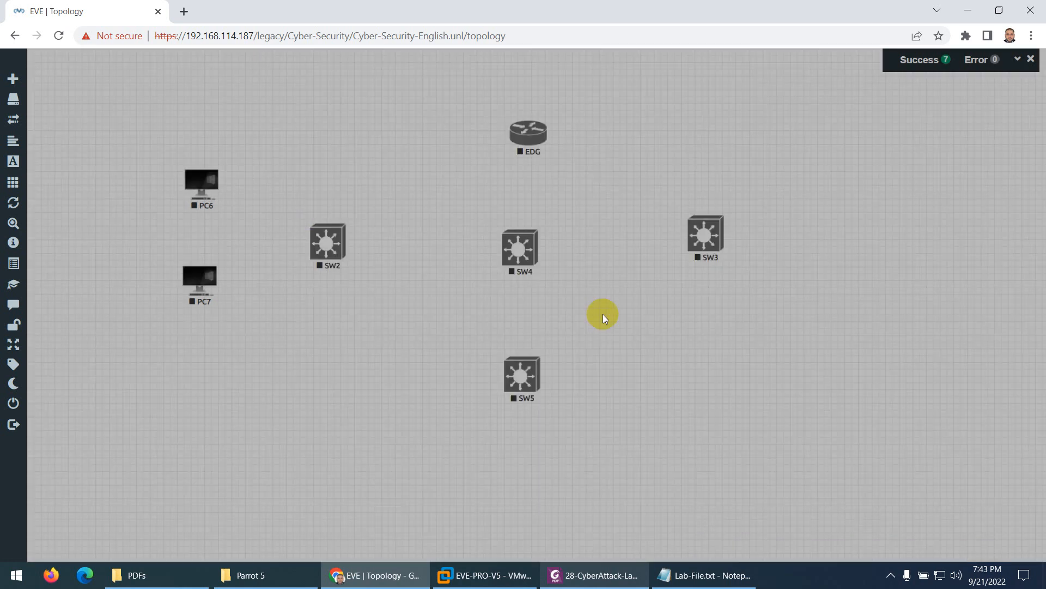
# Start a new node from the Linux template using the linux-slax-9.11.0 image
pyautogui.rightClick(588, 235)
pyautogui.click(620, 260)
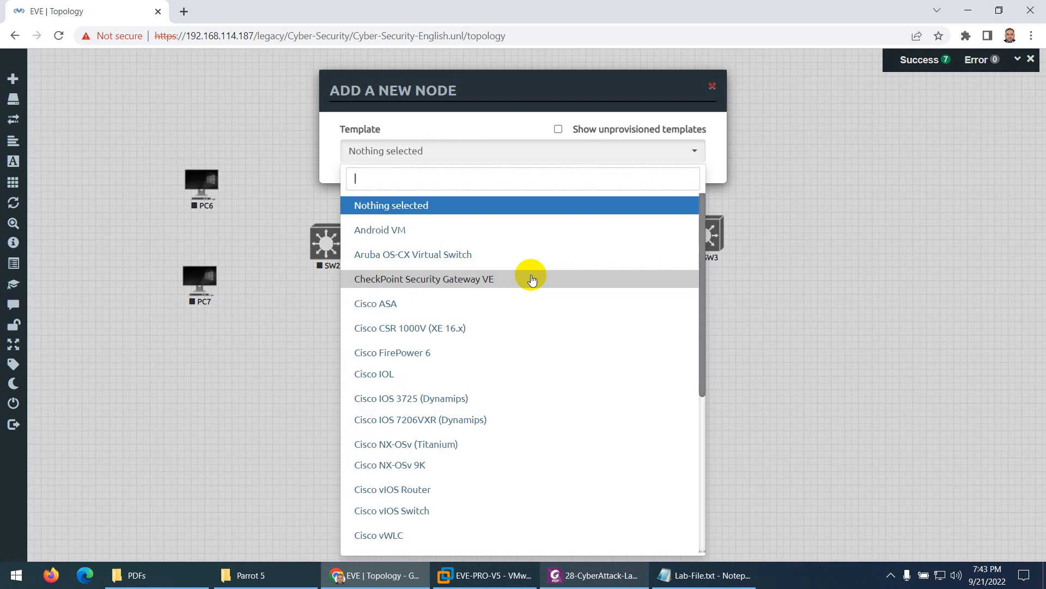
pyautogui.write('lin')
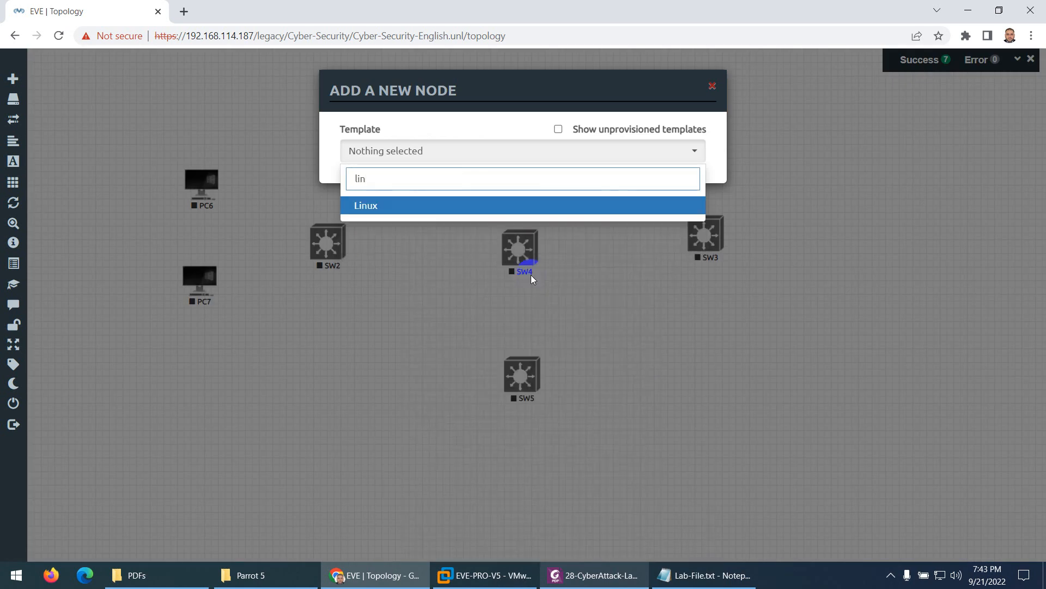
pyautogui.click(367, 205)
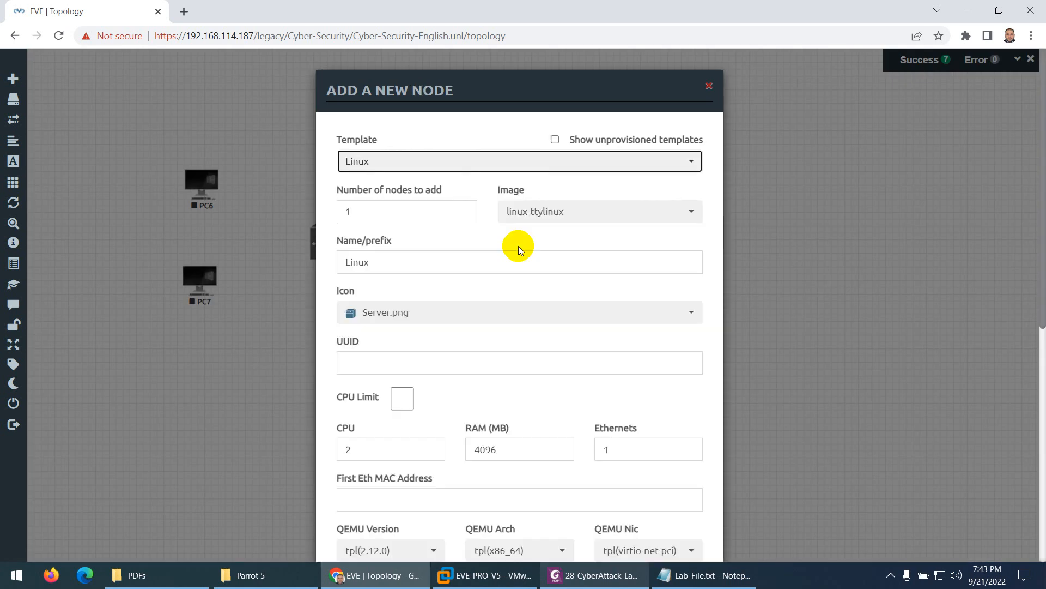
pyautogui.click(537, 212)
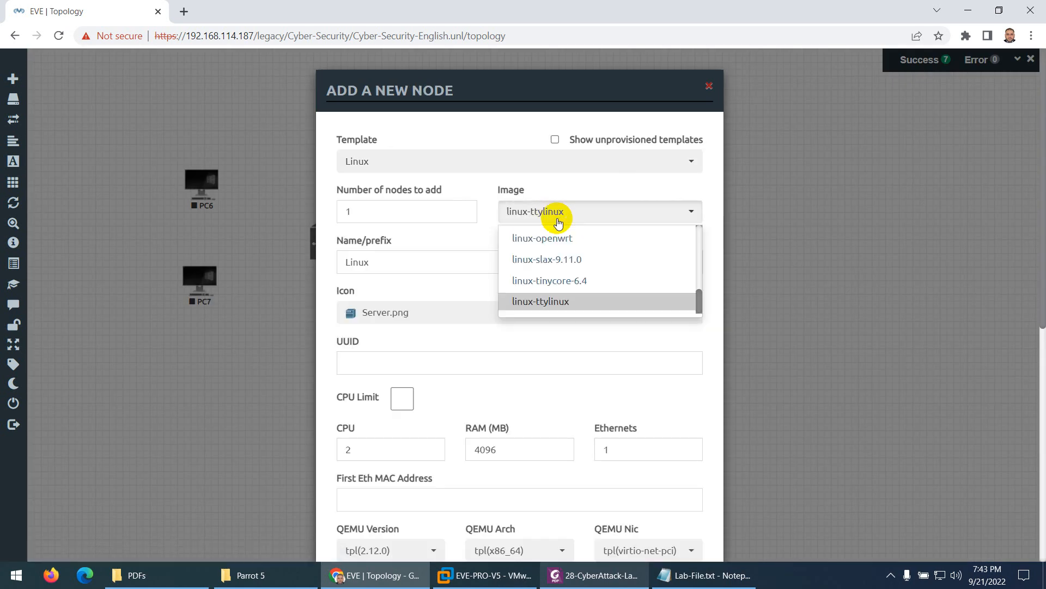
pyautogui.click(561, 259)
# Name the new Linux node PC3, checking the PC's label in the lab PDF diagram
pyautogui.doubleClick(351, 262)
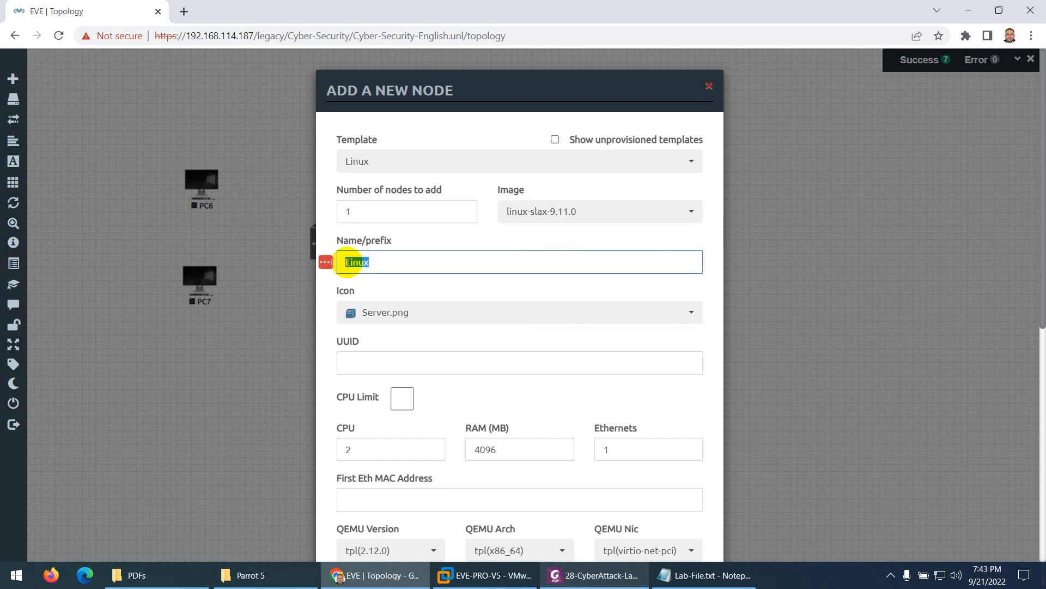
pyautogui.write('PC')
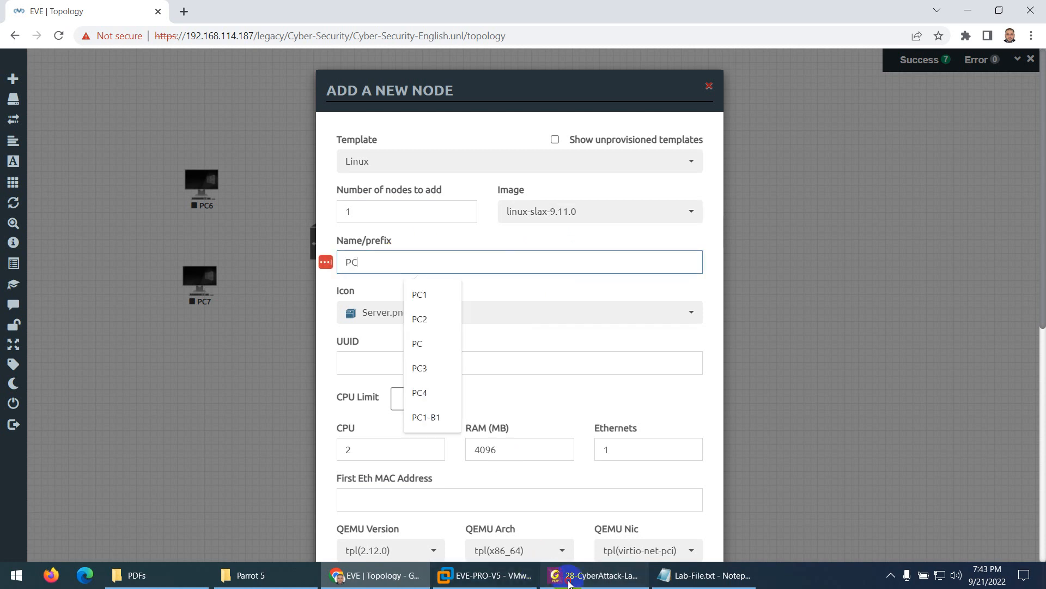
pyautogui.click(569, 584)
pyautogui.click(569, 583)
pyautogui.write('3')
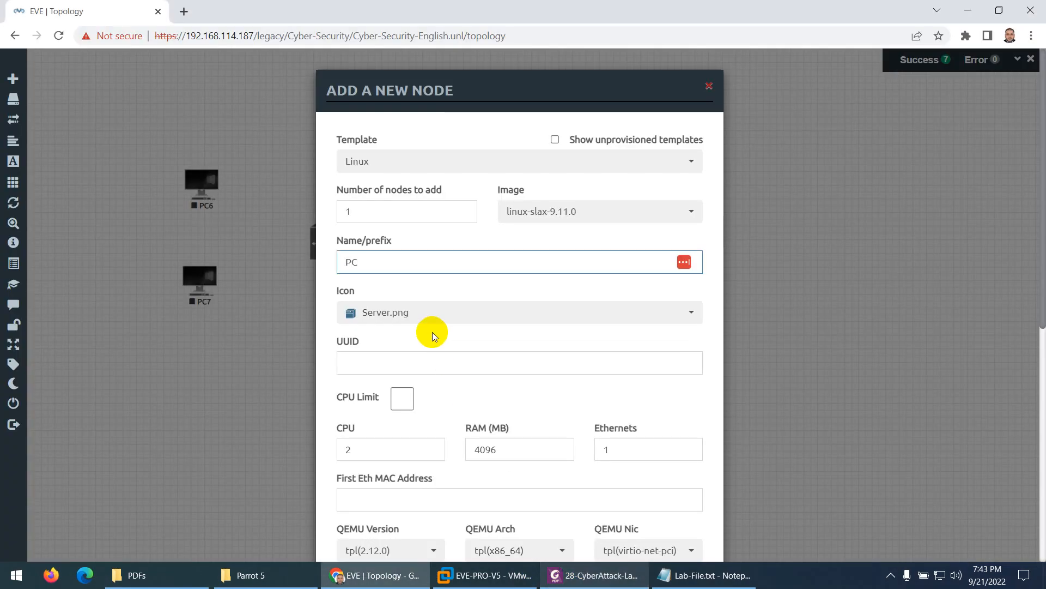
# Choose Desktop4.png as the icon of the new Linux node
pyautogui.click(403, 319)
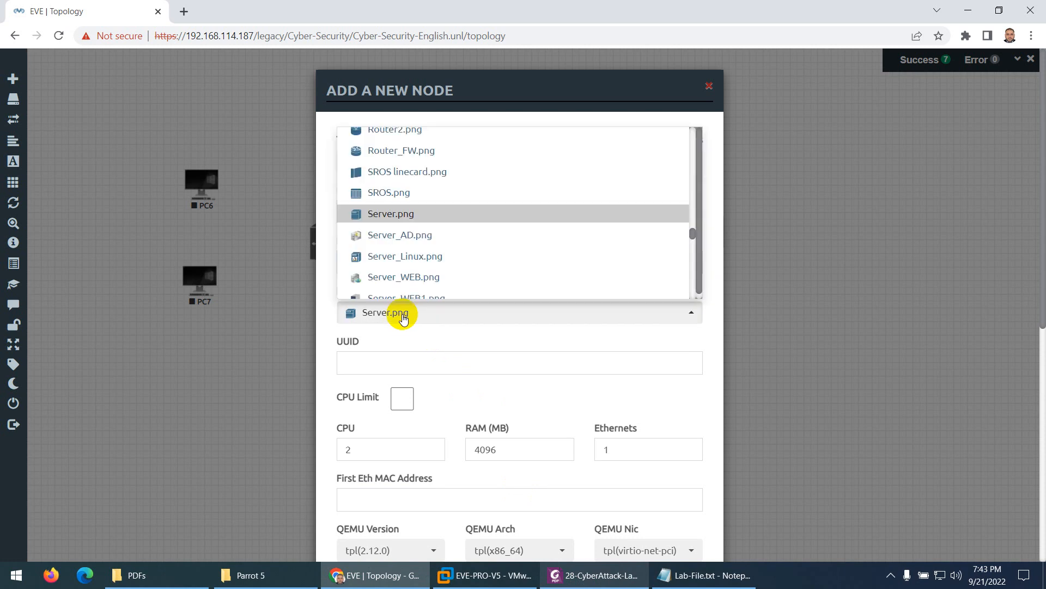
pyautogui.press('c')
pyautogui.scroll(-1, 423, 251)
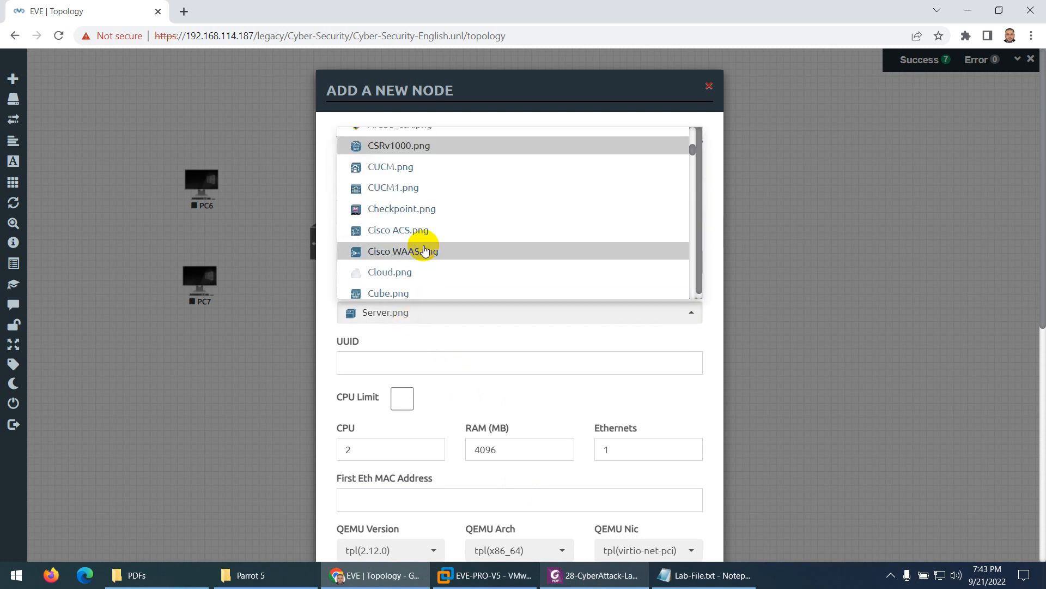
pyautogui.scroll(-3, 425, 251)
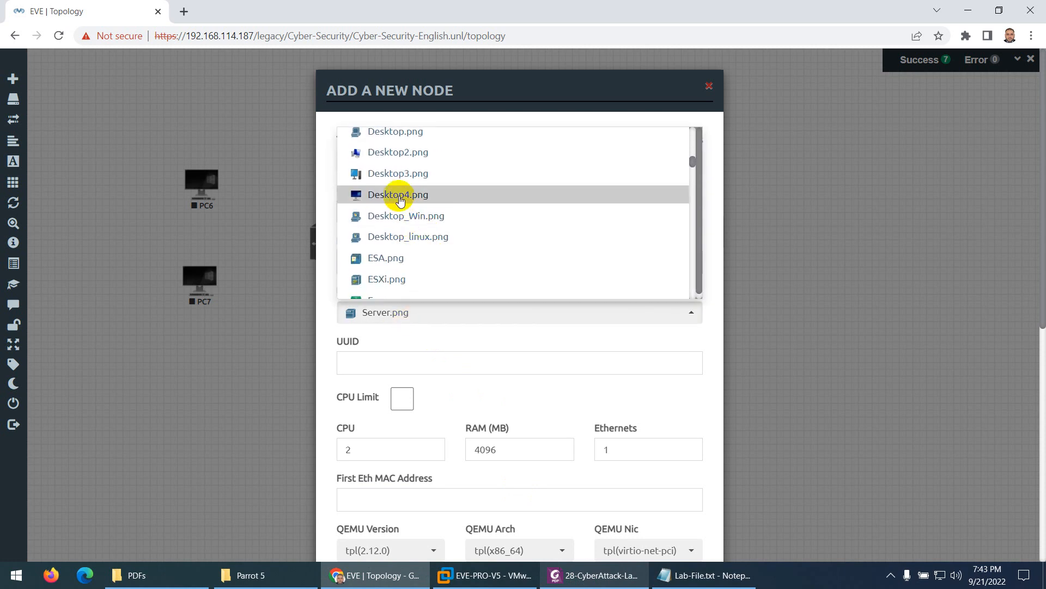
pyautogui.click(399, 197)
# Find the PC3 MAC address AA:AA:AA:AA:AA:30 in the lab PDF's address table and copy it for the node's first Ethernet MAC
pyautogui.scroll(-6, 438, 388)
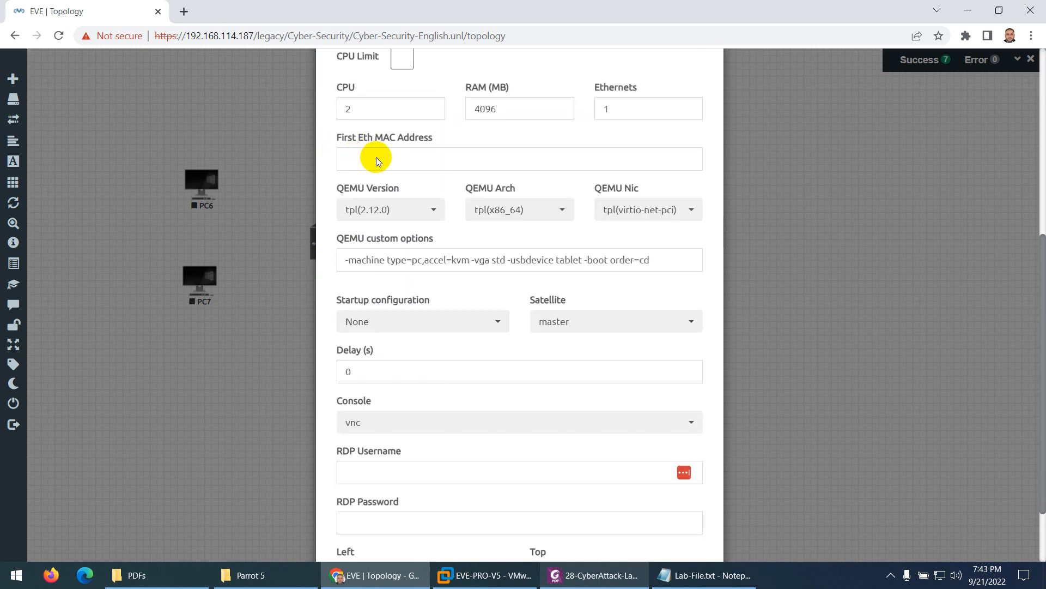
pyautogui.click(594, 575)
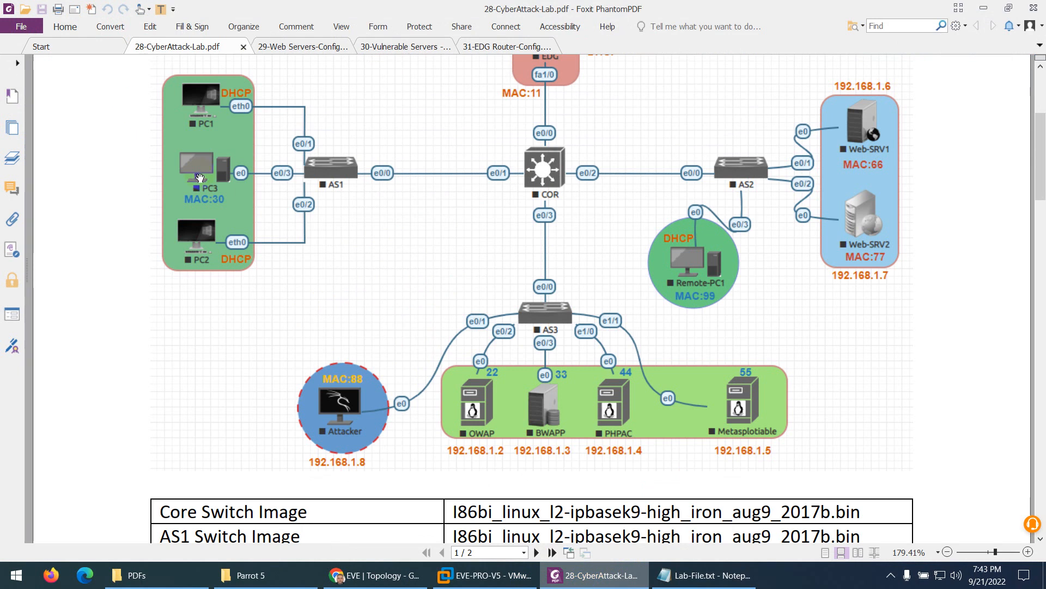
pyautogui.scroll(-10, 479, 439)
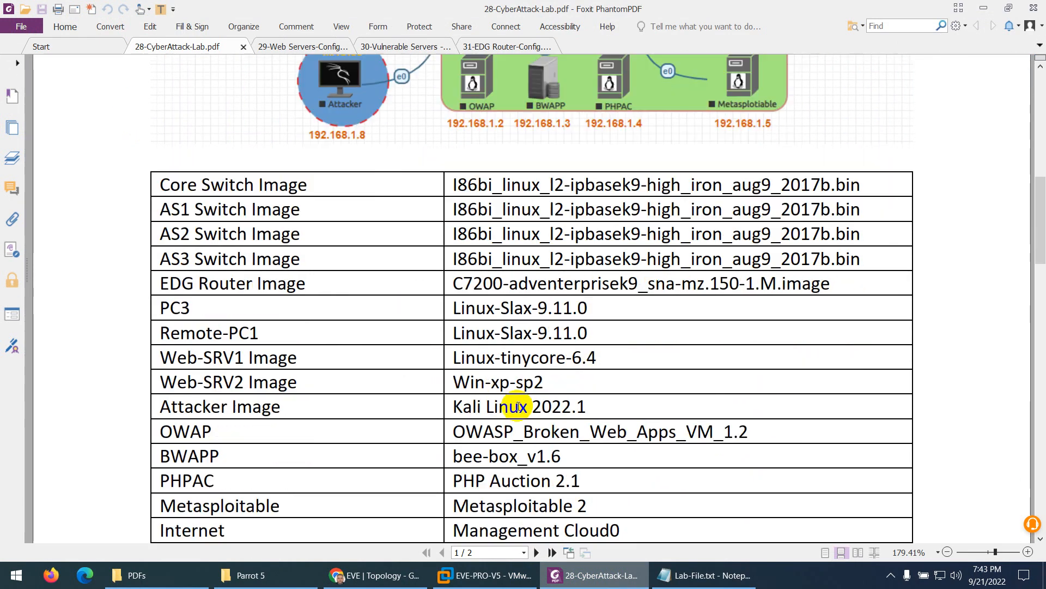
pyautogui.scroll(-12, 523, 406)
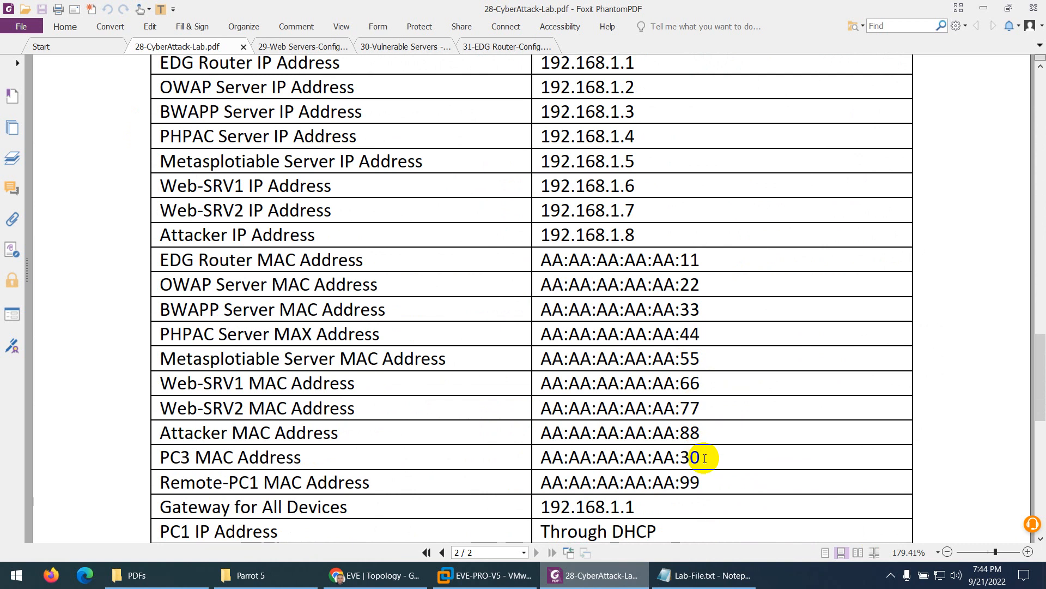
pyautogui.moveTo(702, 456); pyautogui.dragTo(547, 458)
pyautogui.rightClick(543, 459)
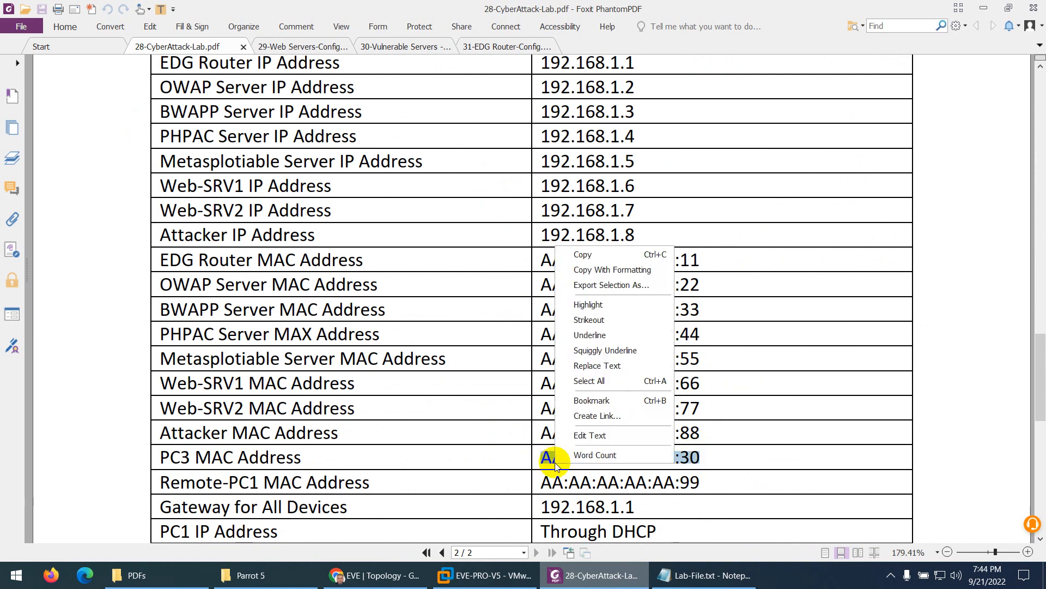
pyautogui.click(591, 265)
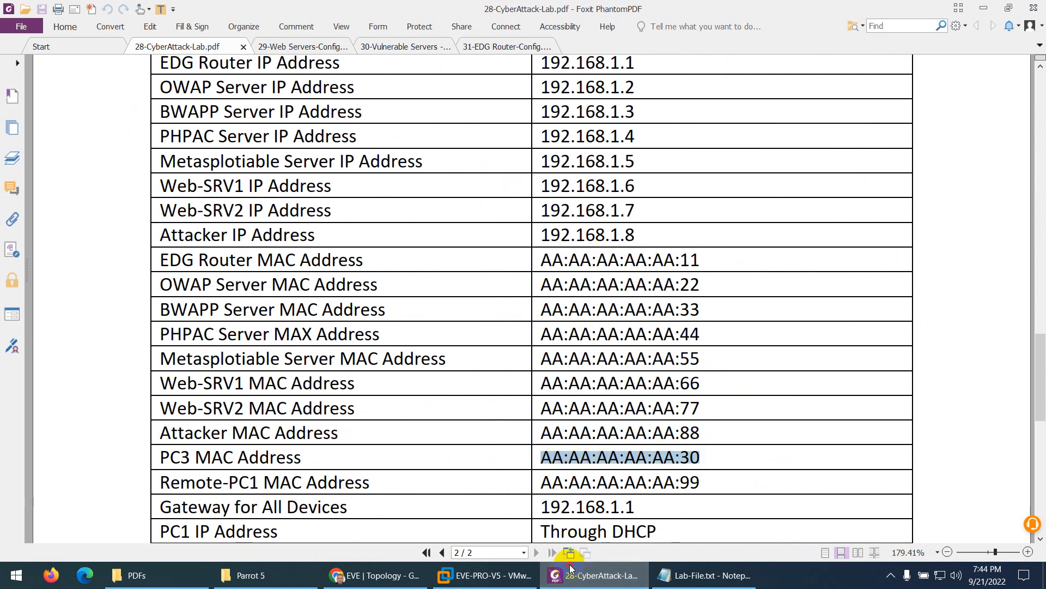
# Paste AA:AA:AA:AA:AA:30 as the first Ethernet MAC address of PC3 in EVE and save the node
pyautogui.hotkey('alt', 'Tab')
pyautogui.click(371, 166)
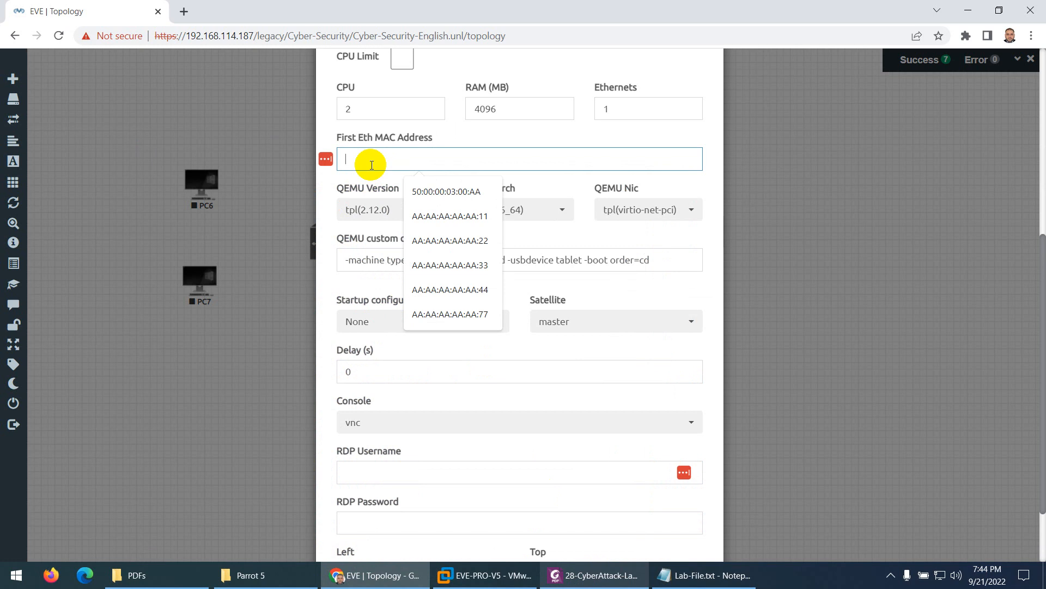
pyautogui.hotkey('ctrl', 'v')
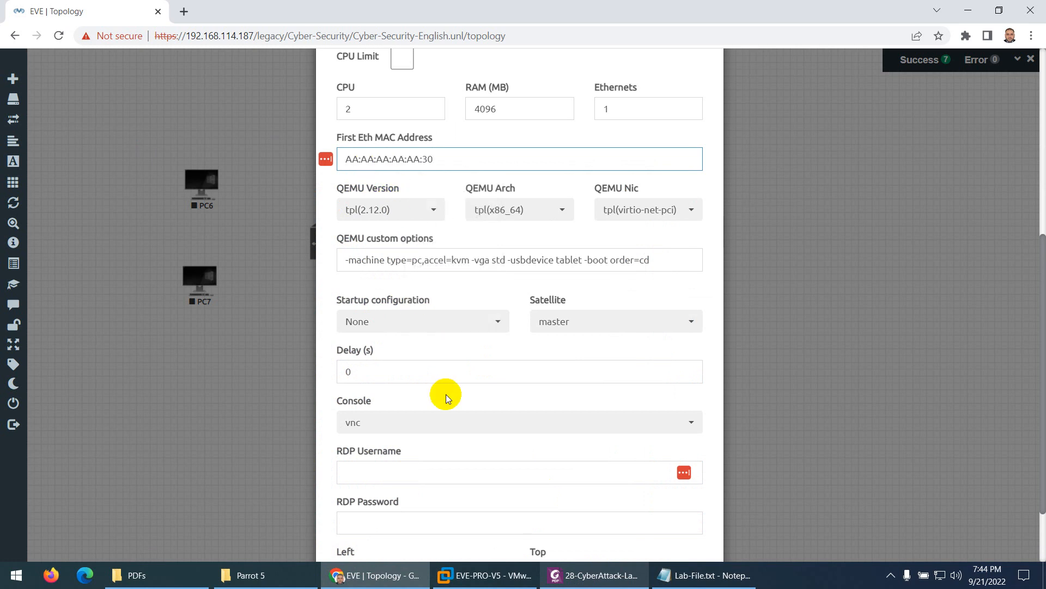
pyautogui.scroll(-2, 446, 394)
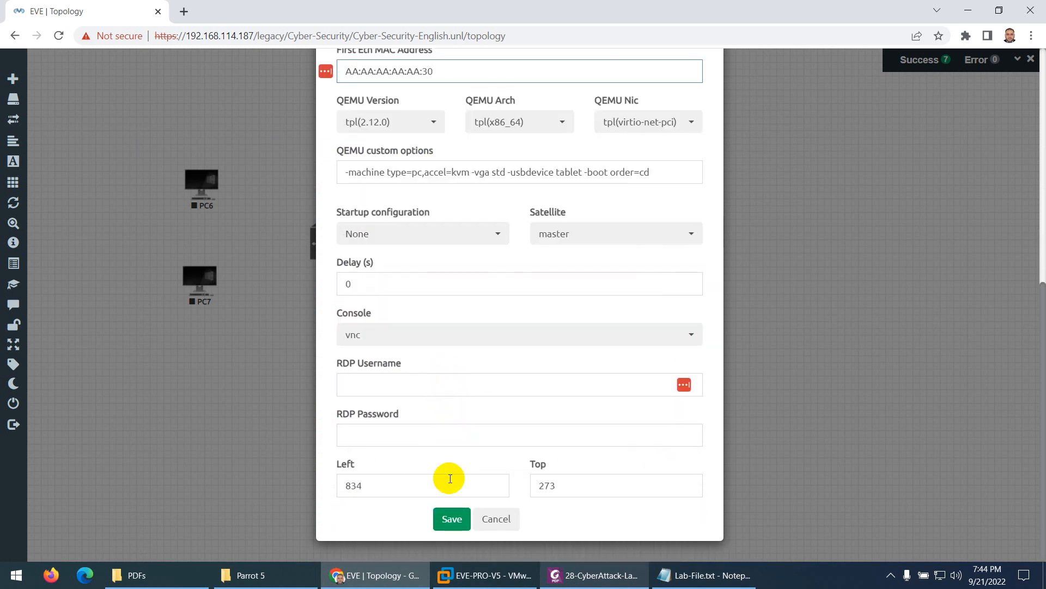
pyautogui.click(451, 518)
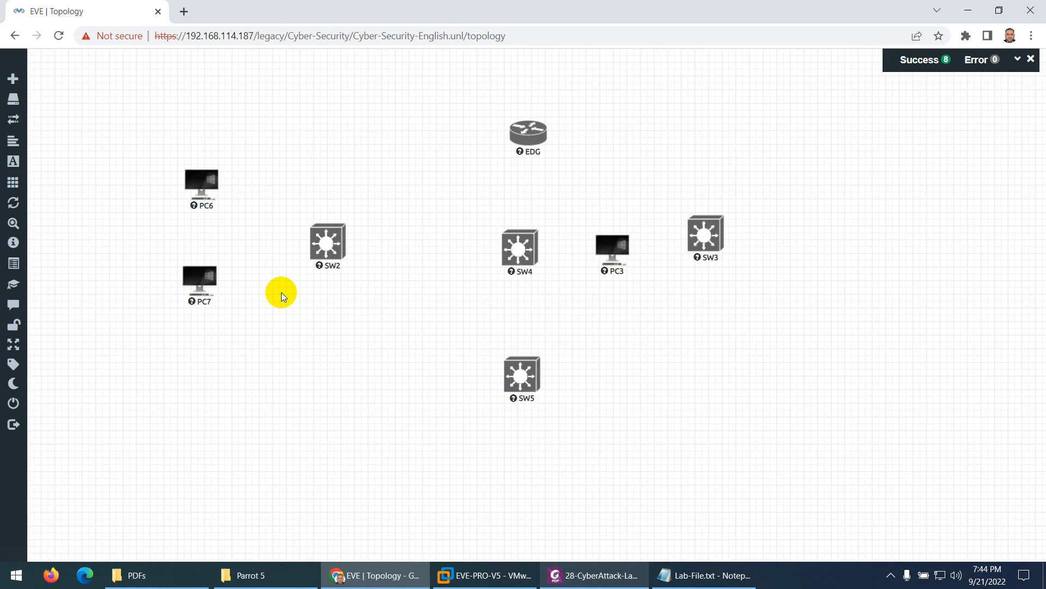
# Arrange PC6, PC3 and PC7 in a vertical column beside SW2, with PC3 in the middle
pyautogui.moveTo(628, 250); pyautogui.dragTo(207, 231)
pyautogui.moveTo(205, 181); pyautogui.dragTo(200, 142)
pyautogui.moveTo(201, 279); pyautogui.dragTo(191, 333)
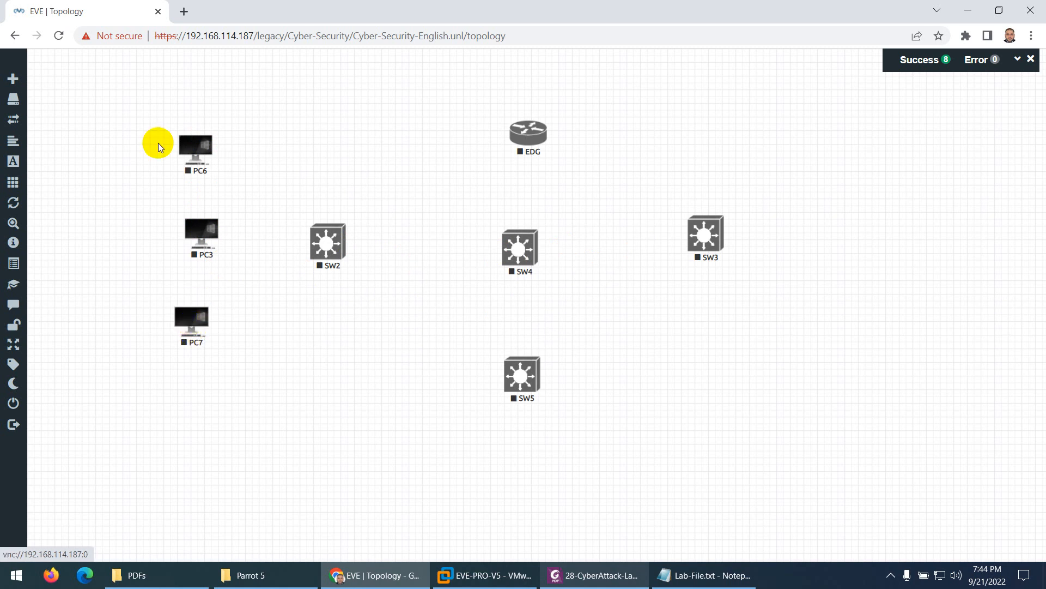
pyautogui.moveTo(186, 146); pyautogui.dragTo(197, 147)
pyautogui.moveTo(191, 336); pyautogui.dragTo(194, 337)
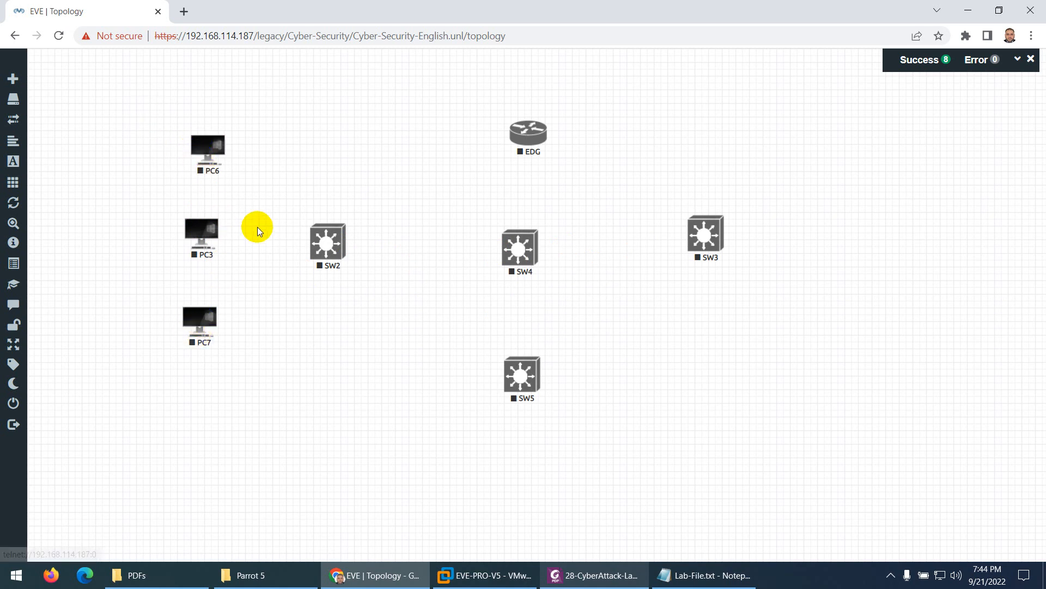
pyautogui.moveTo(200, 230); pyautogui.dragTo(204, 233)
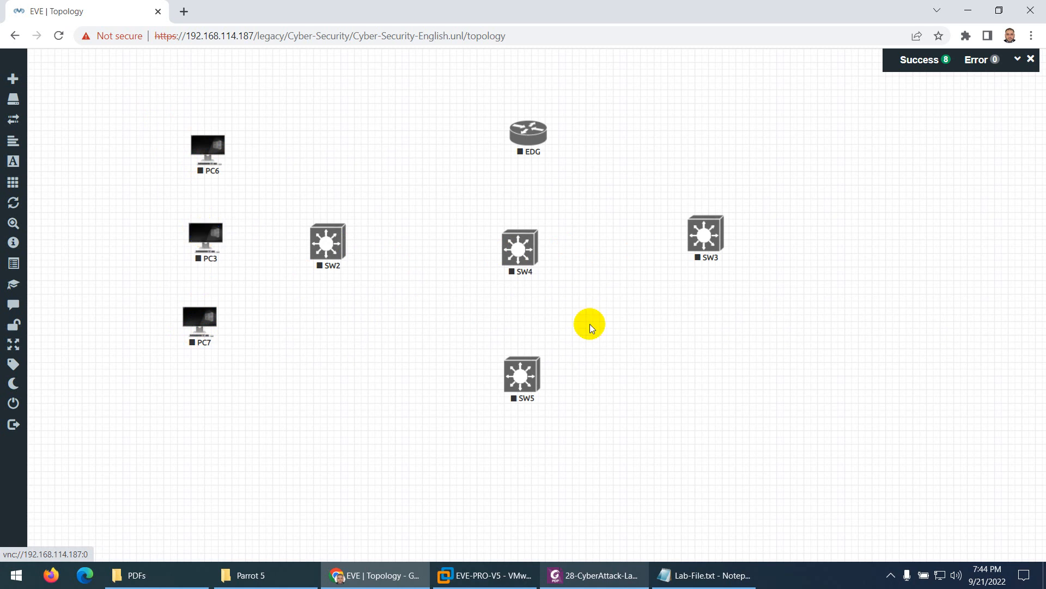
# Switch to the lab PDF and copy the Remote-PC1 MAC address AA:AA:AA:AA:AA:99 from the address table
pyautogui.click(578, 575)
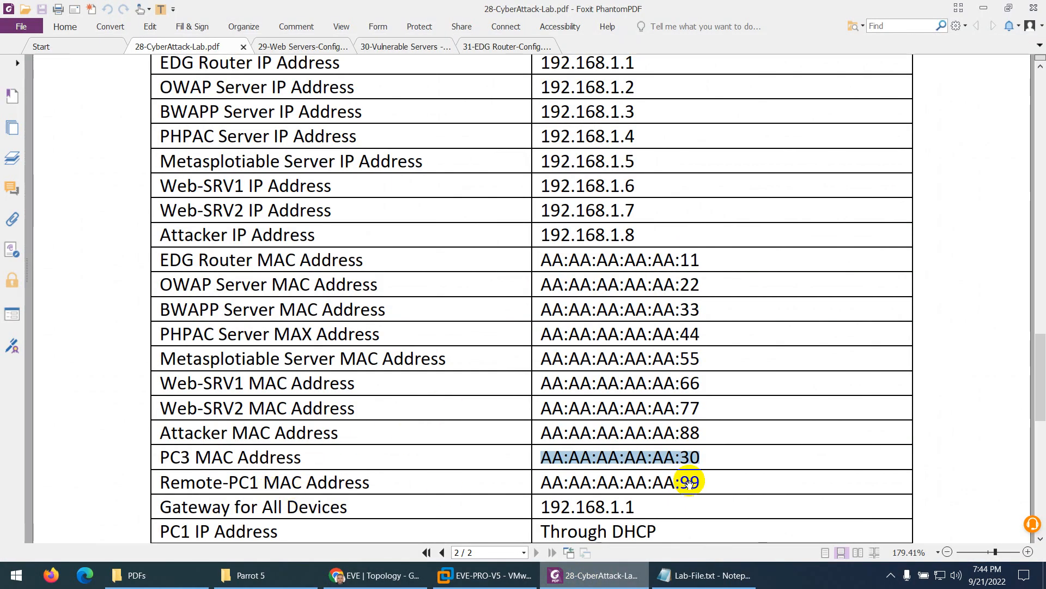
pyautogui.moveTo(700, 483); pyautogui.dragTo(558, 481)
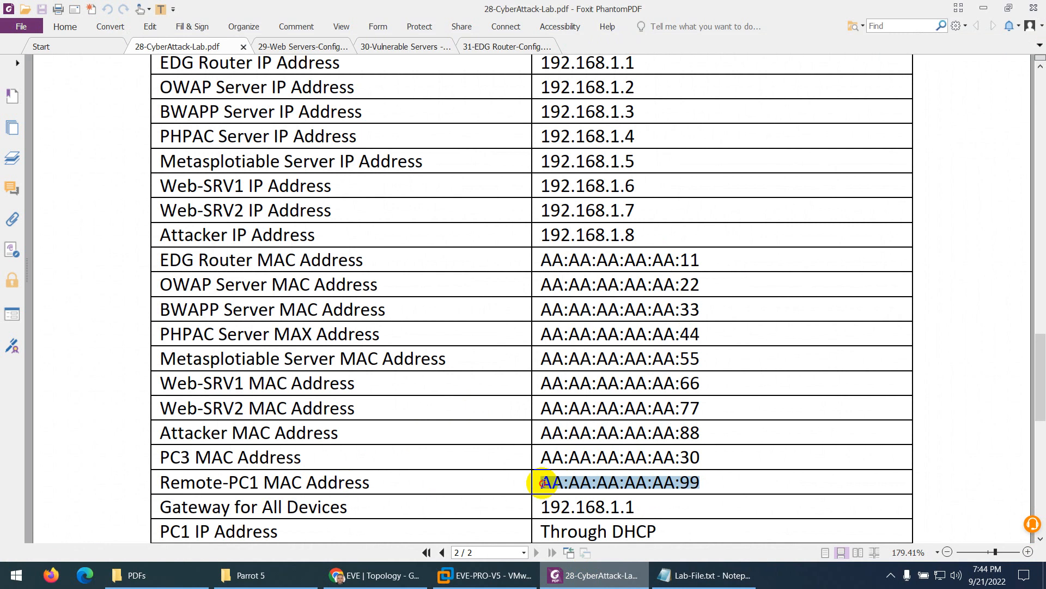
pyautogui.rightClick(545, 485)
pyautogui.click(567, 273)
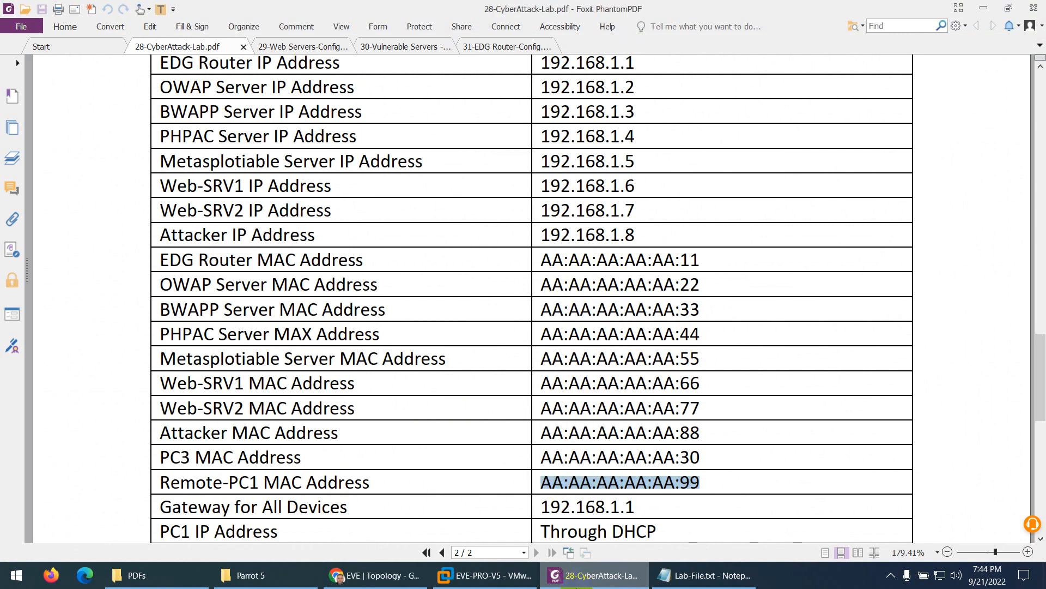
# Back in EVE, start a new node from the Linux template using the linux-slax-9.11.0 image
pyautogui.hotkey('alt', 'Tab')
pyautogui.rightClick(430, 171)
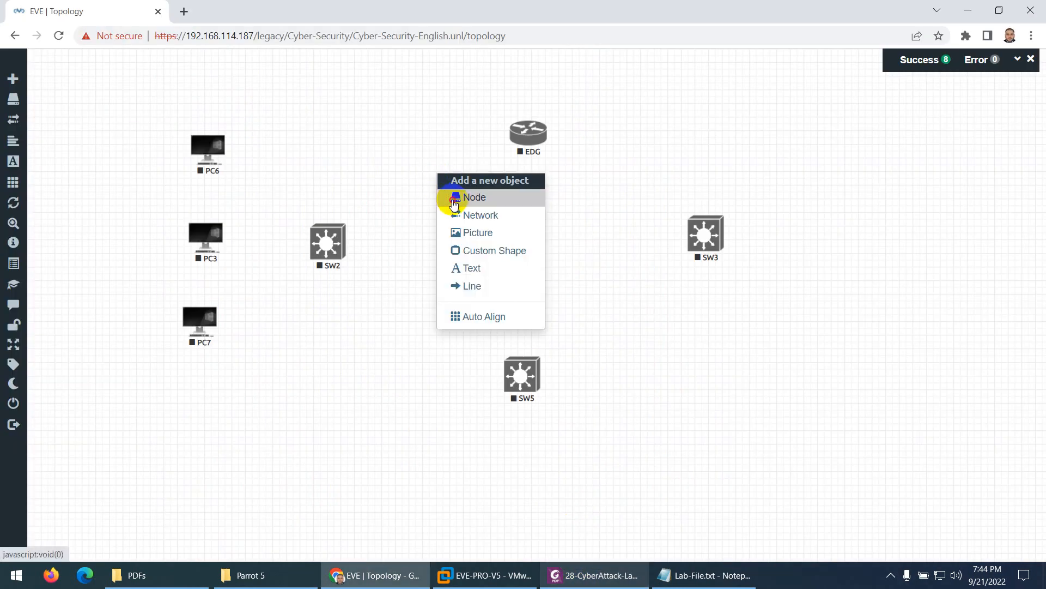
pyautogui.click(453, 199)
pyautogui.write('lin')
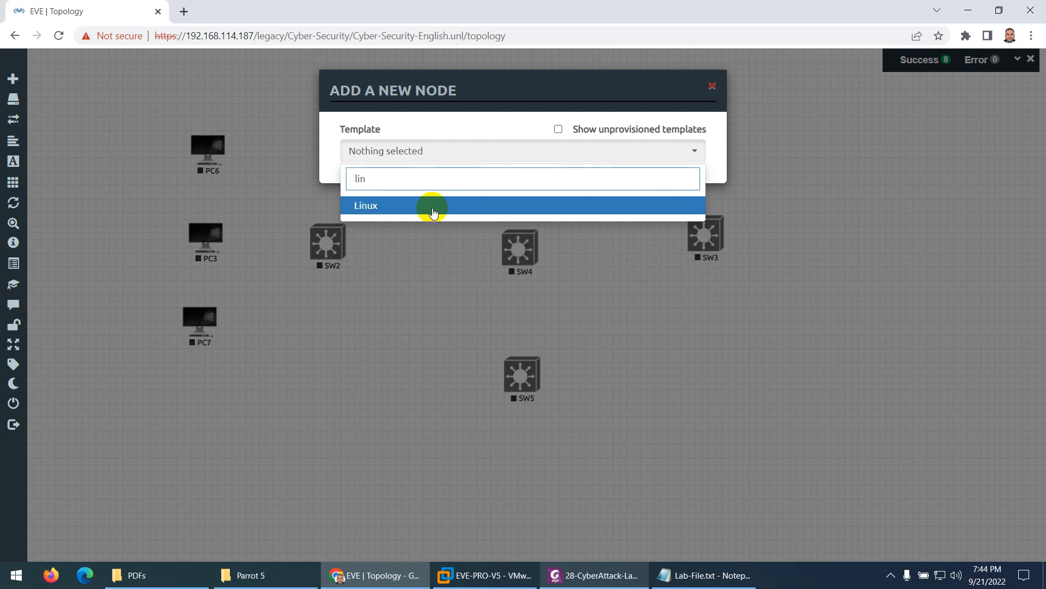
pyautogui.click(381, 209)
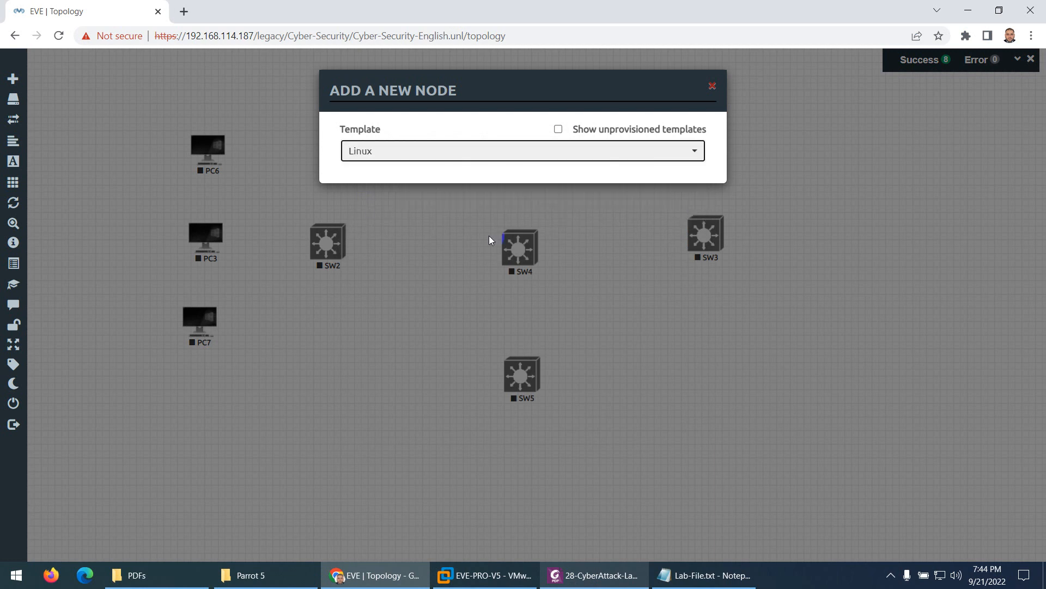
pyautogui.click(556, 221)
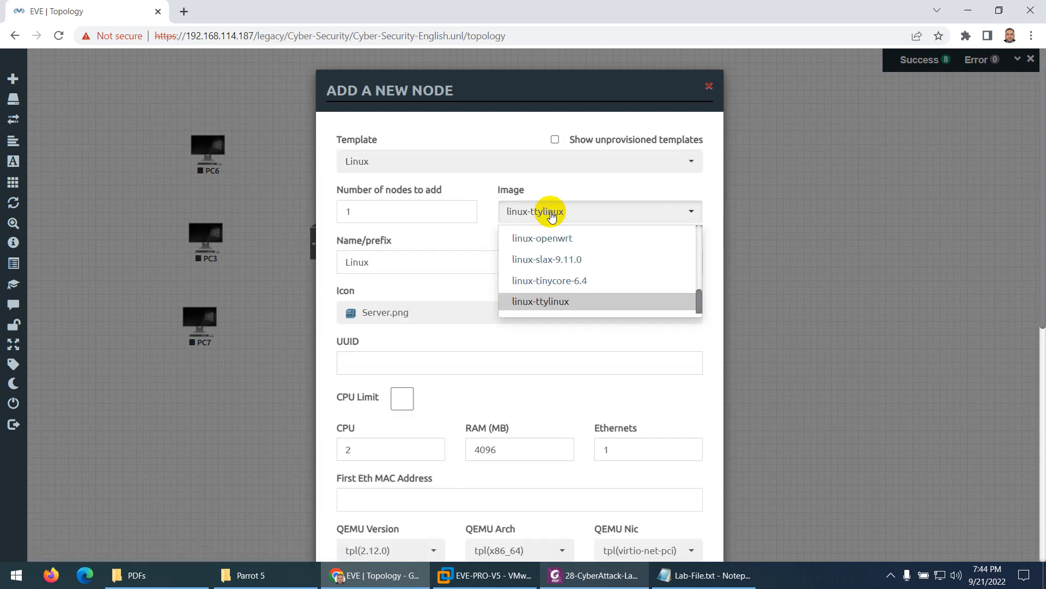
pyautogui.click(572, 266)
# Name the new Linux node Remote-PC1
pyautogui.moveTo(374, 257); pyautogui.dragTo(335, 265)
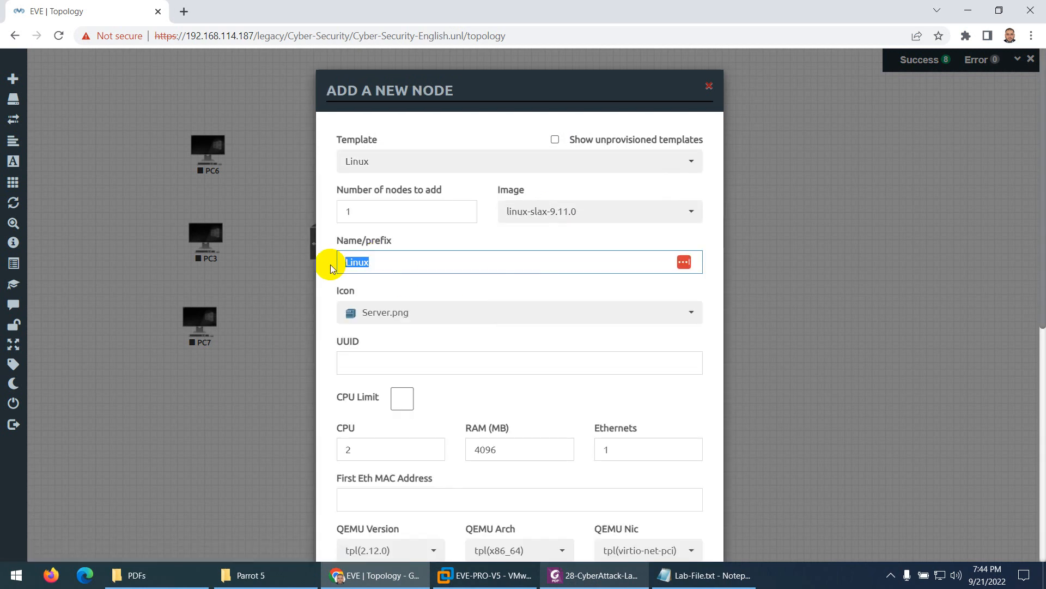
pyautogui.write('Re')
pyautogui.click(427, 289)
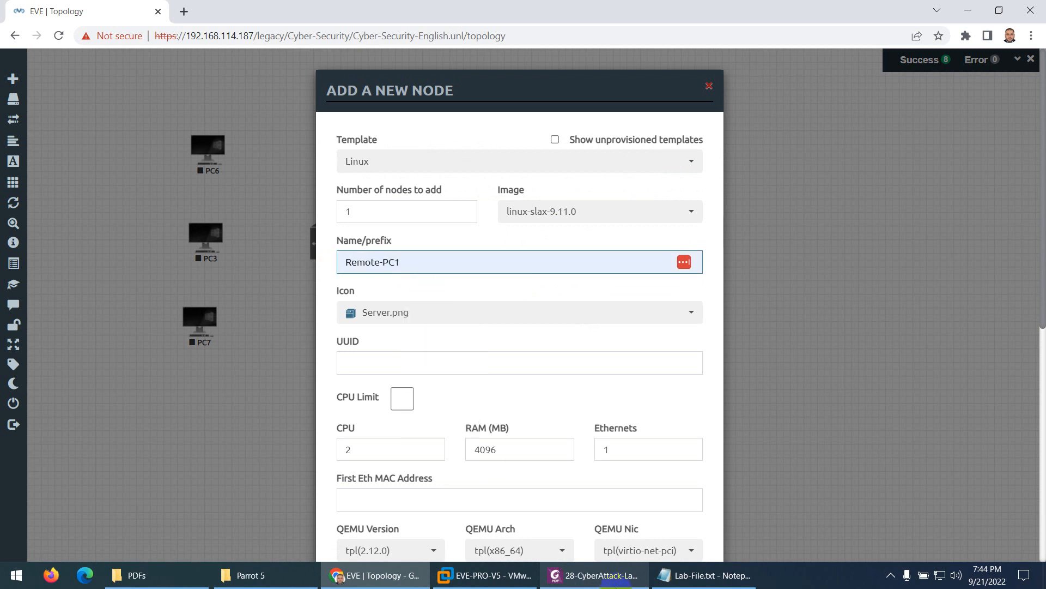
# Check how Remote-PC1 looks in the lab PDF diagram and choose Desktop3.png as the node's icon
pyautogui.click(616, 578)
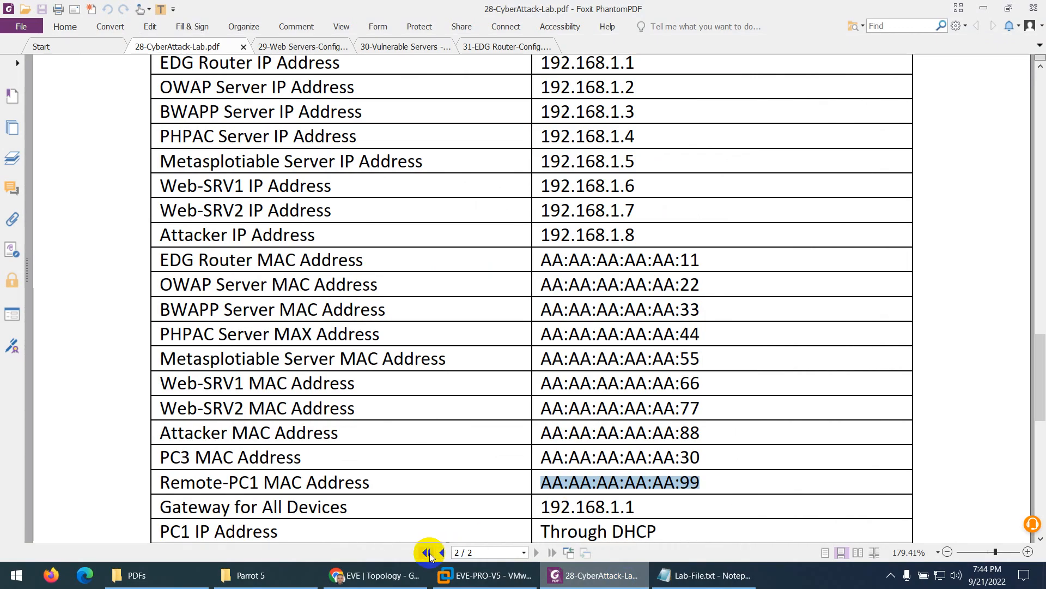
pyautogui.click(428, 553)
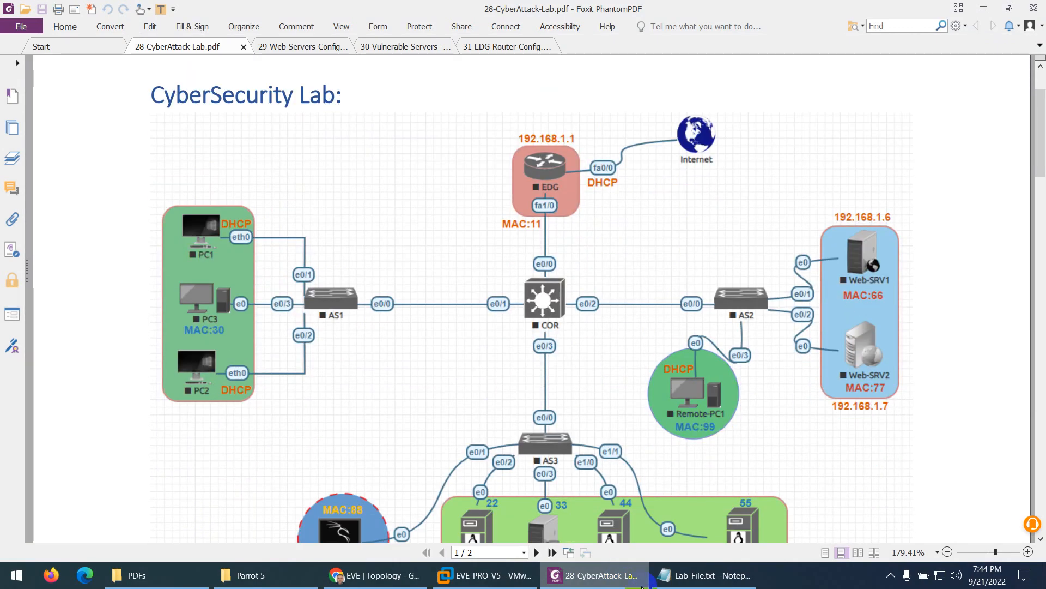
pyautogui.hotkey('alt', 'Tab')
pyautogui.scroll(-3, 388, 247)
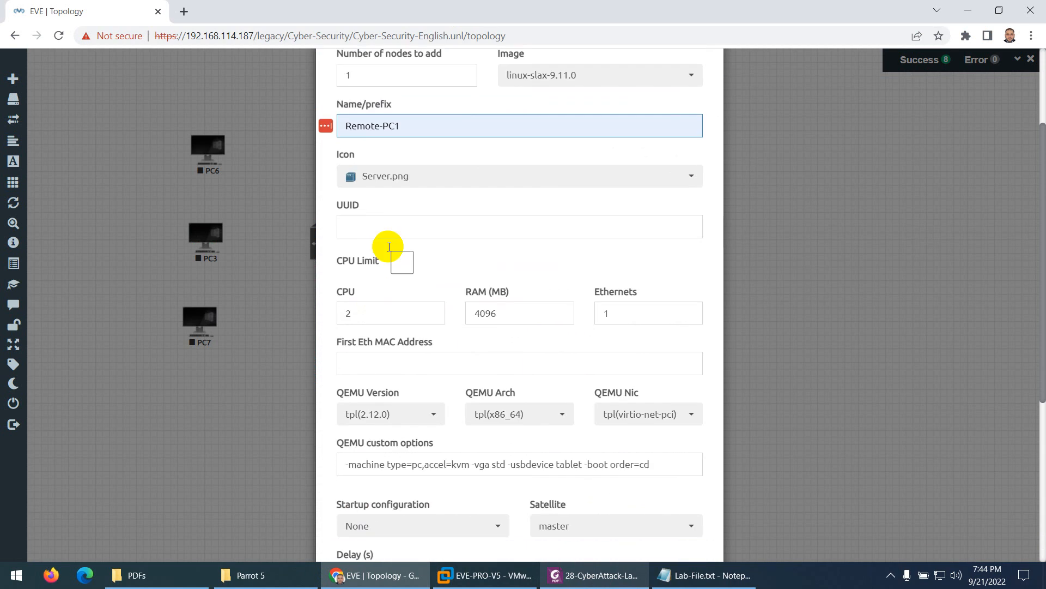
pyautogui.click(399, 186)
pyautogui.scroll(10, 435, 261)
pyautogui.scroll(-4, 435, 276)
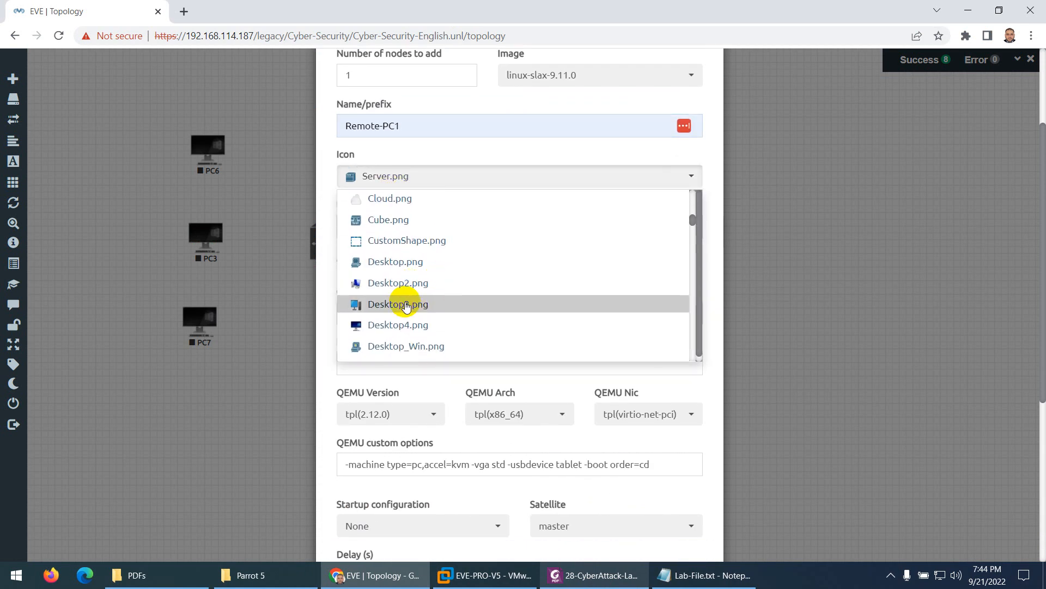
pyautogui.click(406, 305)
# Paste AA:AA:AA:AA:AA:99 as the first Ethernet MAC address of Remote-PC1 and save the node
pyautogui.scroll(-3, 408, 311)
pyautogui.click(376, 228)
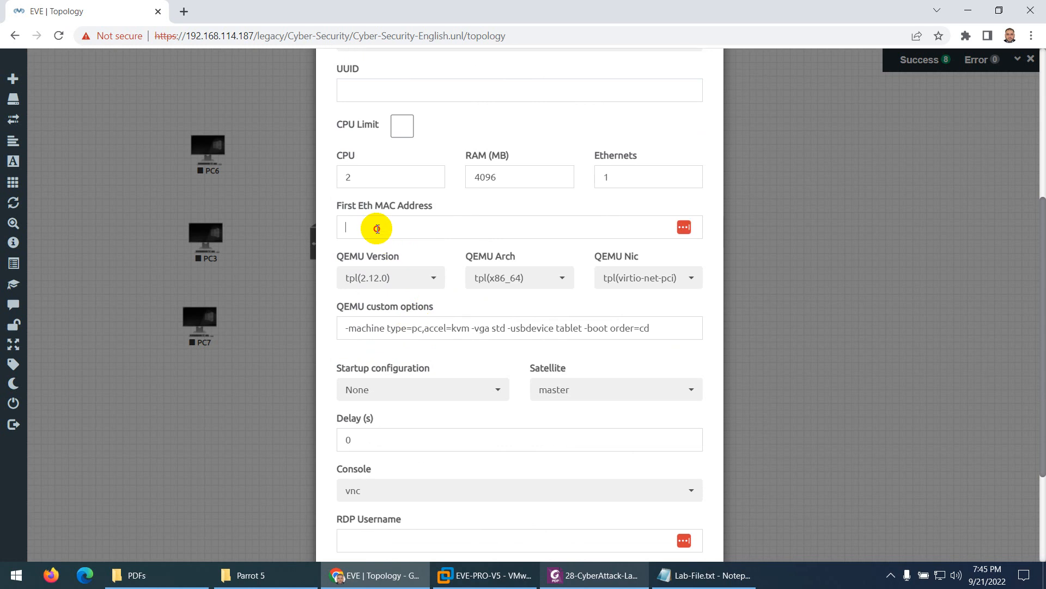
pyautogui.hotkey('ctrl', 'v')
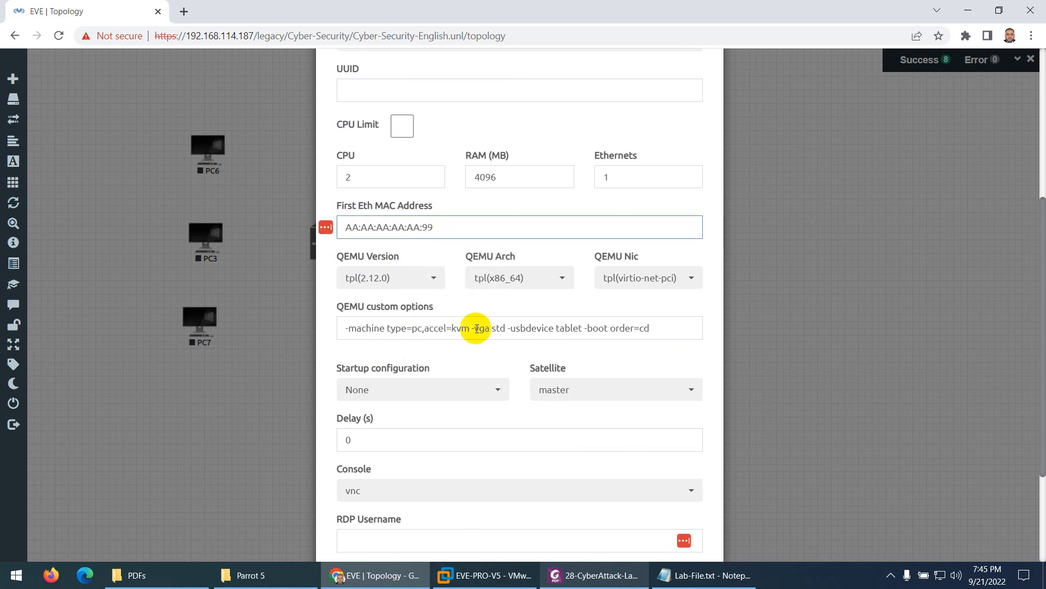
pyautogui.scroll(-3, 476, 330)
pyautogui.click(456, 519)
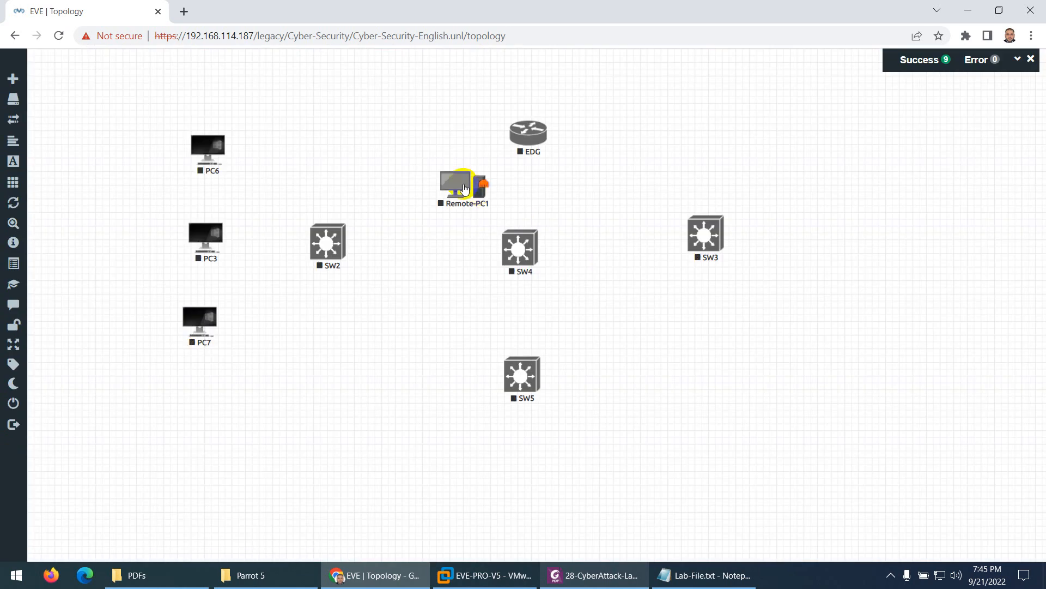
# Place Remote-PC1 below SW3, offset towards SW5, and compare the layout with the lab PDF diagram
pyautogui.moveTo(641, 273); pyautogui.dragTo(642, 320)
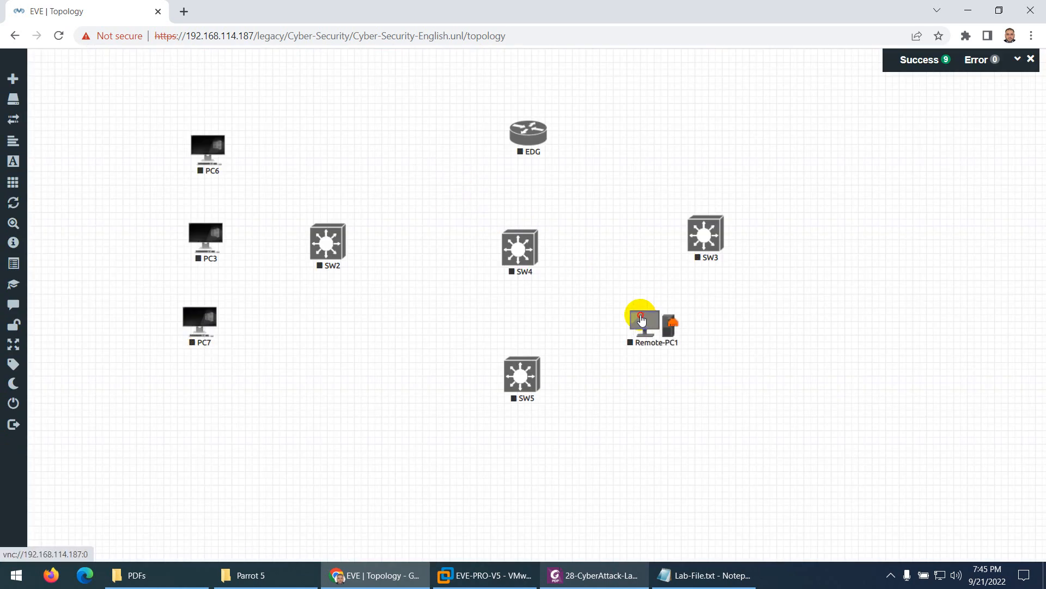
pyautogui.click(568, 575)
pyautogui.scroll(-2, 626, 338)
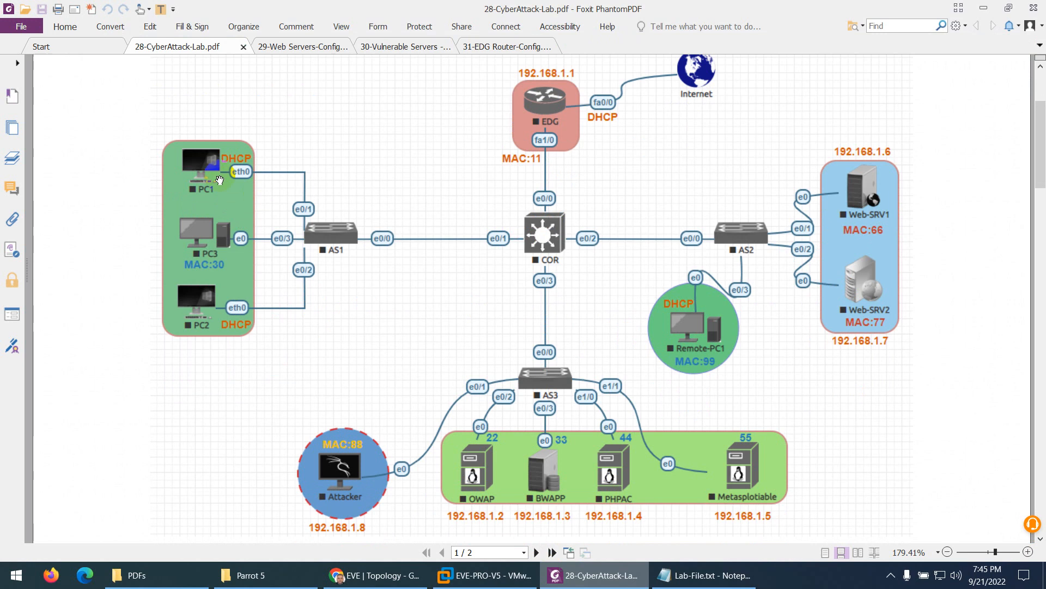
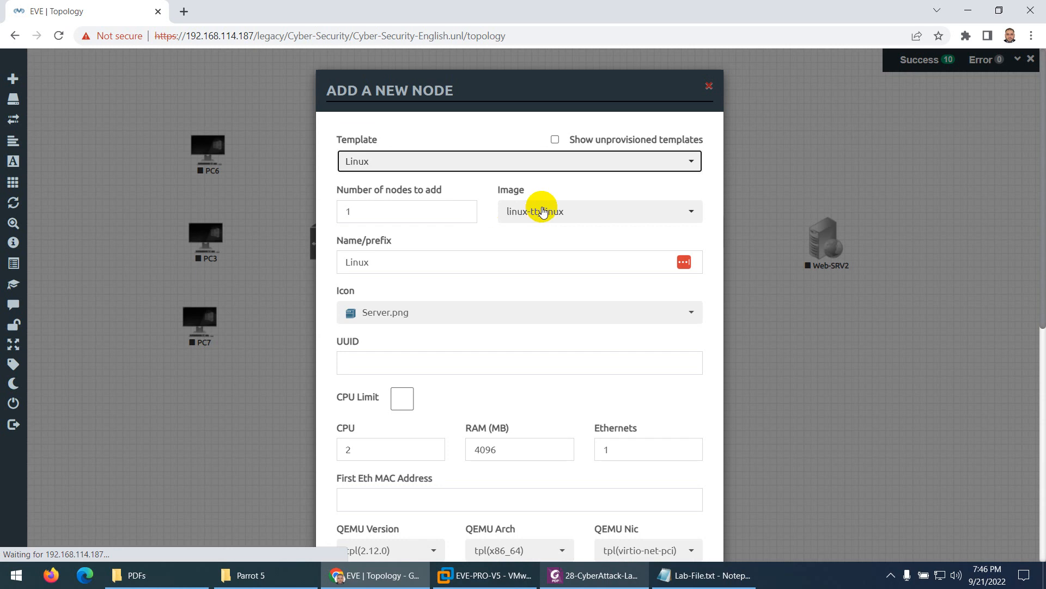
# Use the linux-tinycore-6.4 image for the next Linux node and name it Web-SRV1
pyautogui.click(559, 216)
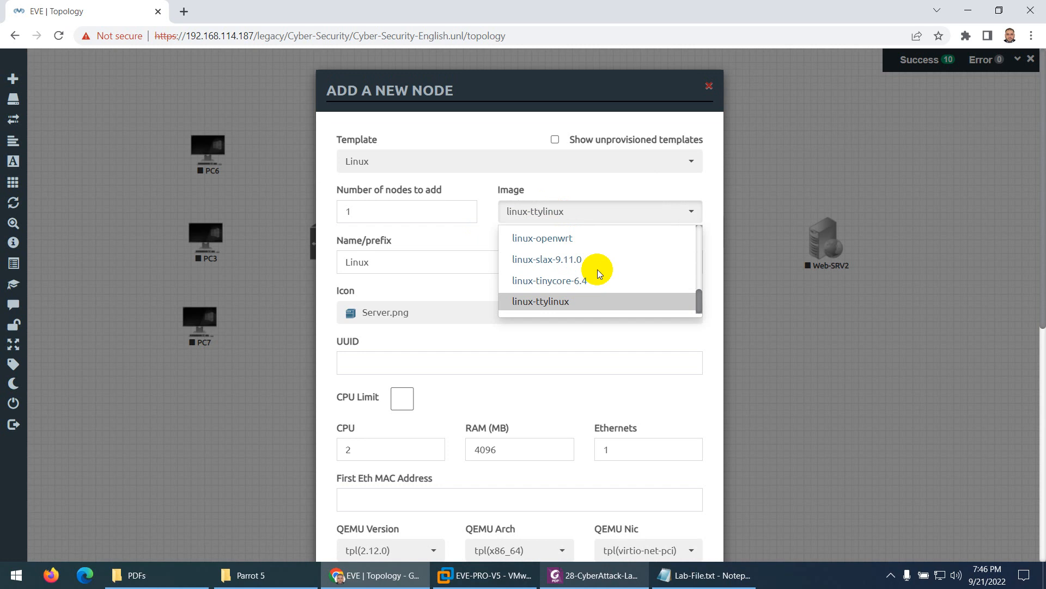
pyautogui.click(567, 282)
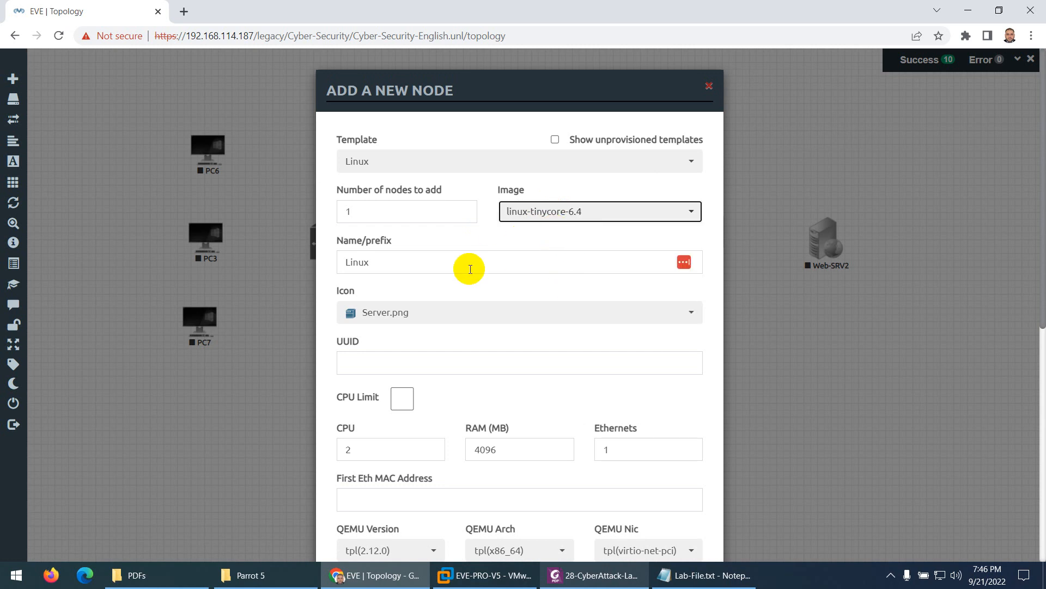
pyautogui.moveTo(374, 262); pyautogui.dragTo(333, 261)
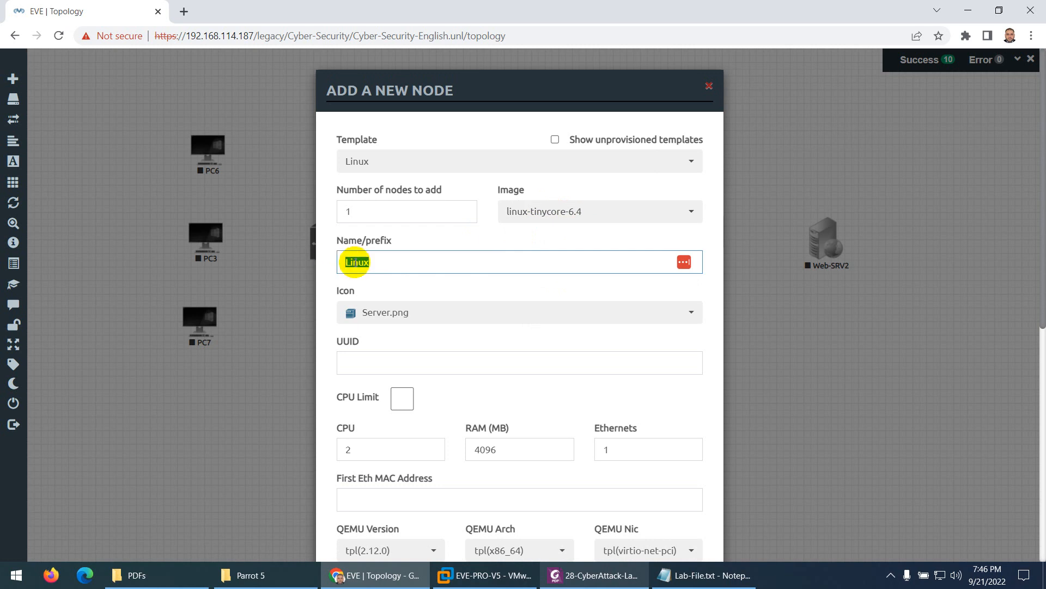
pyautogui.write('we')
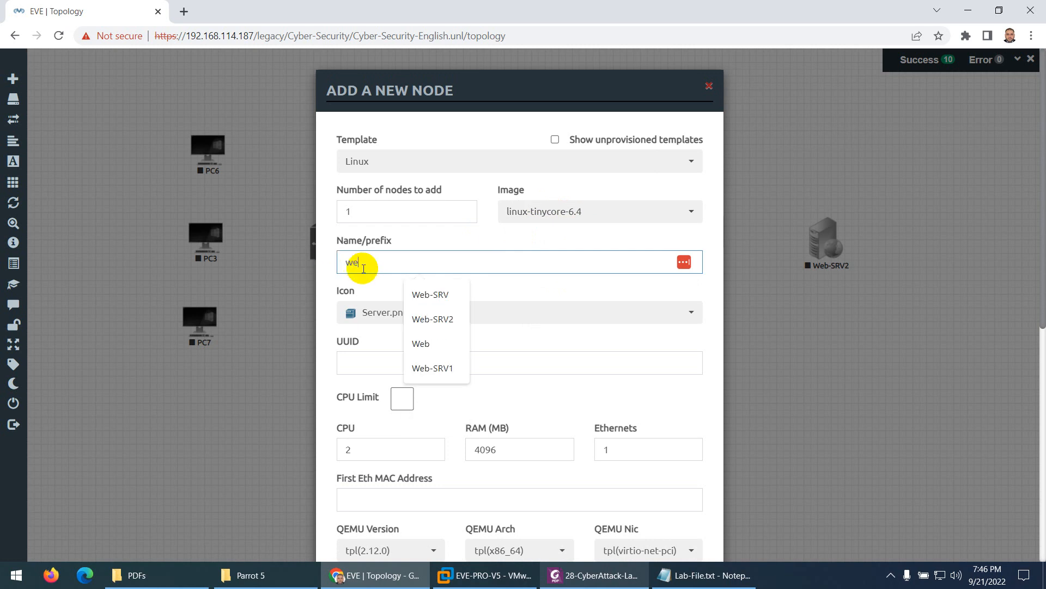
pyautogui.click(432, 369)
# Choose Server_Linux.png as the icon of the Web-SRV1 node
pyautogui.click(408, 314)
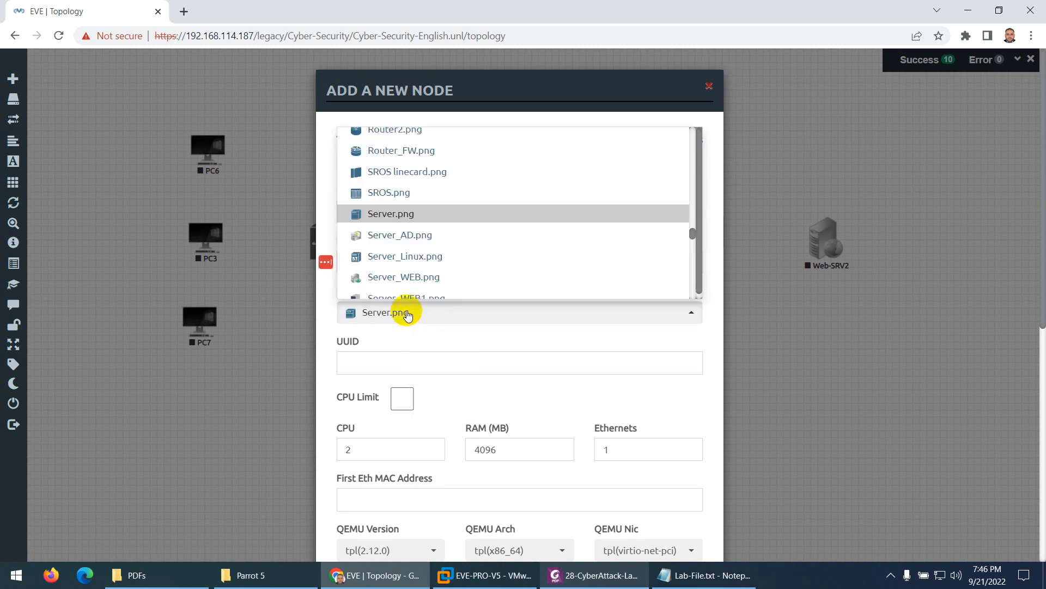
pyautogui.click(434, 255)
pyautogui.scroll(-4, 455, 338)
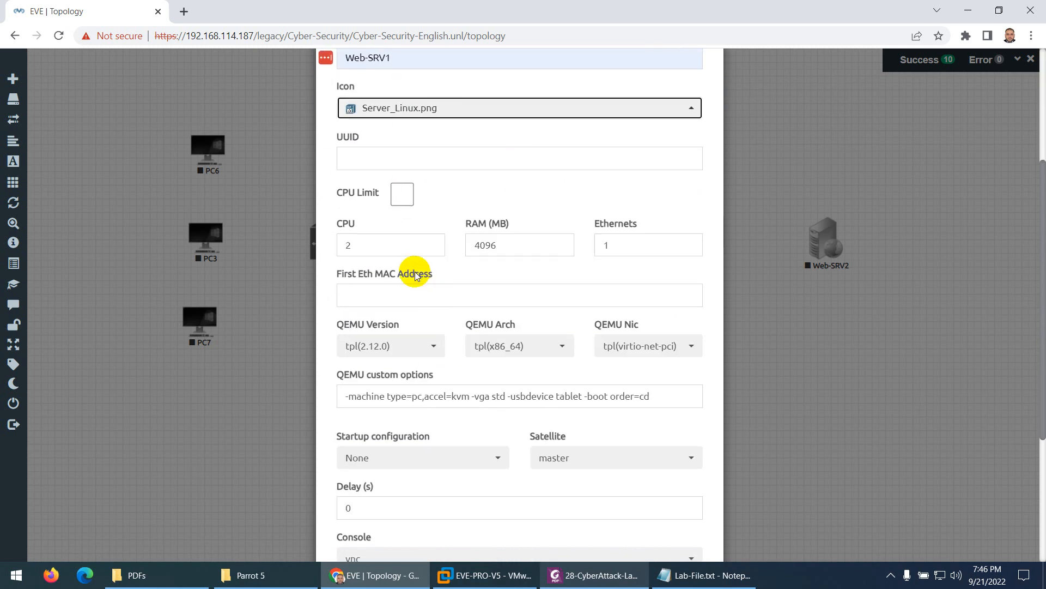
# Look up Web-SRV1's MAC in the lab PDF, set its first Ethernet MAC address to AA:AA:AA:AA:AA:66 and save the node
pyautogui.click(602, 581)
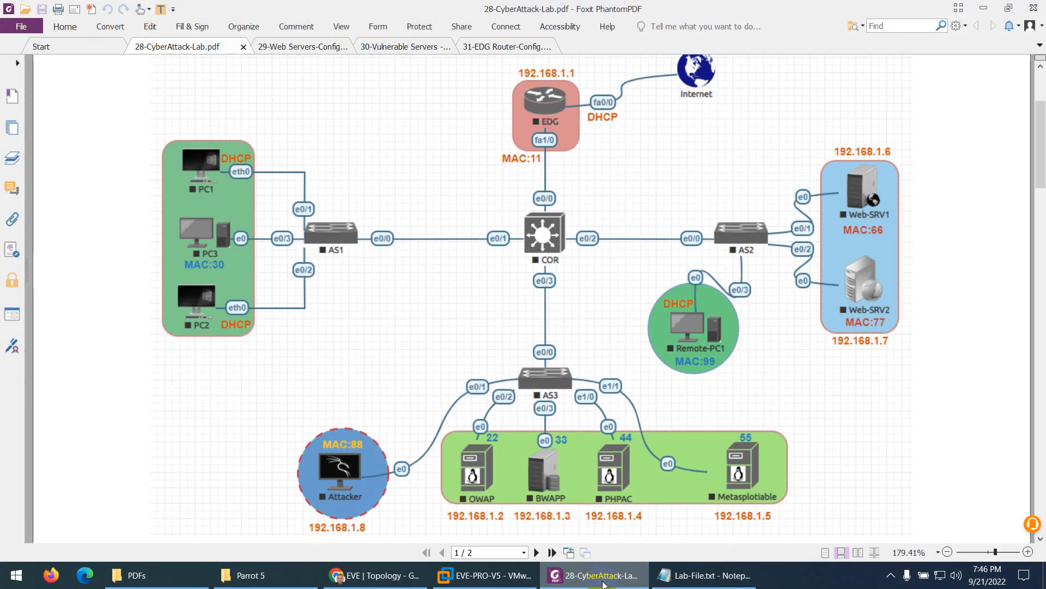
pyautogui.click(602, 581)
pyautogui.click(355, 288)
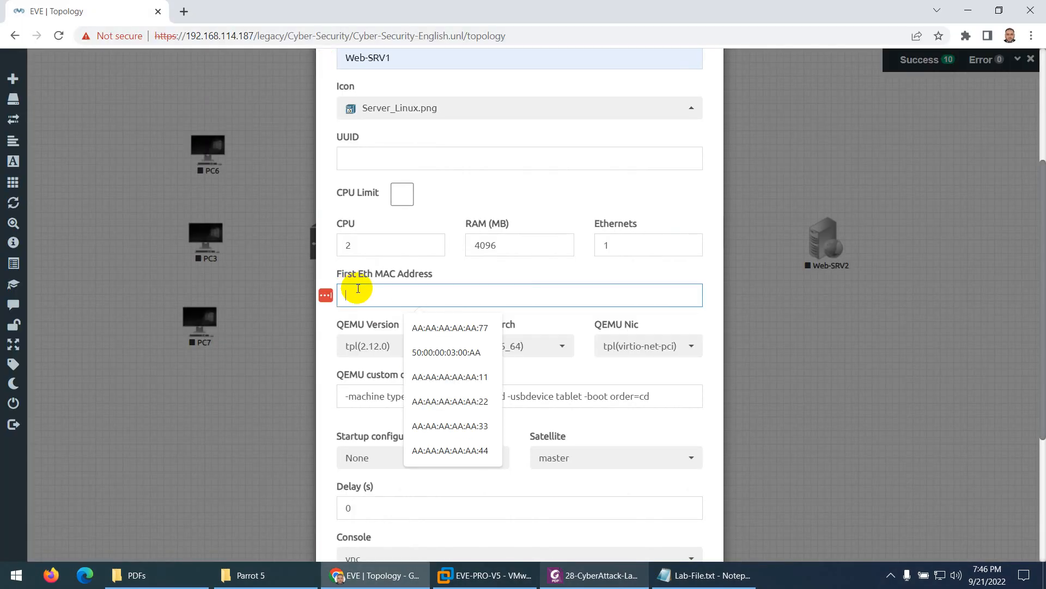
pyautogui.click(450, 328)
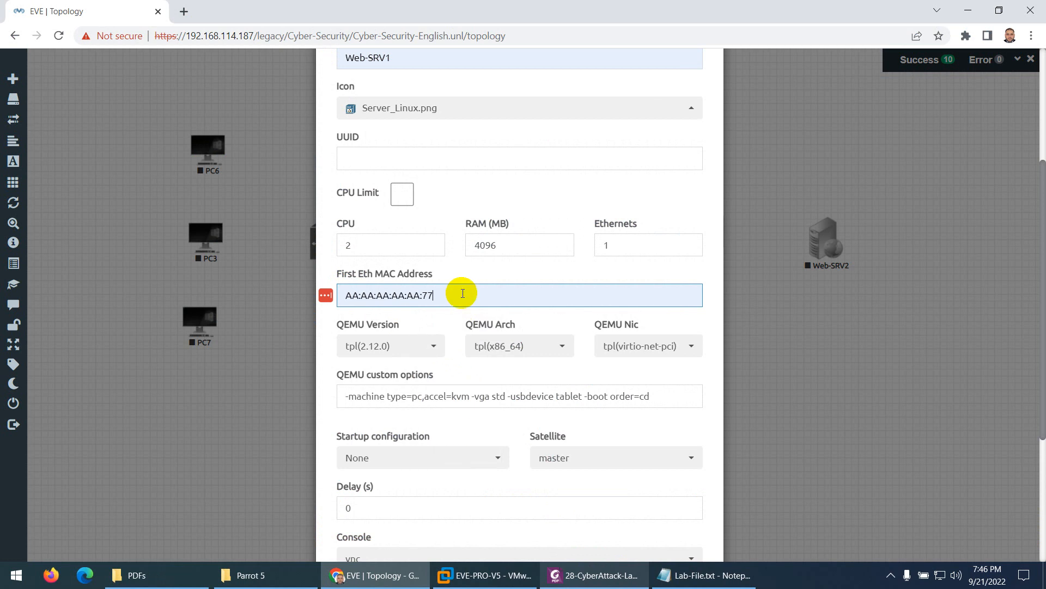
pyautogui.press('BackSpace')
pyautogui.press('BackSpace')
pyautogui.write('66')
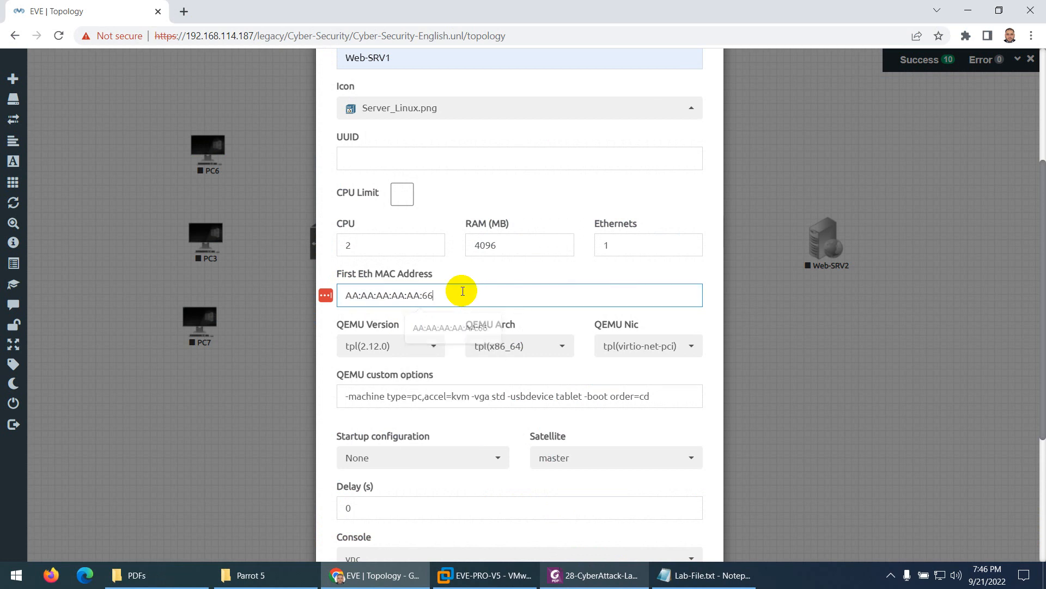
pyautogui.scroll(-2, 485, 289)
pyautogui.scroll(-2, 490, 302)
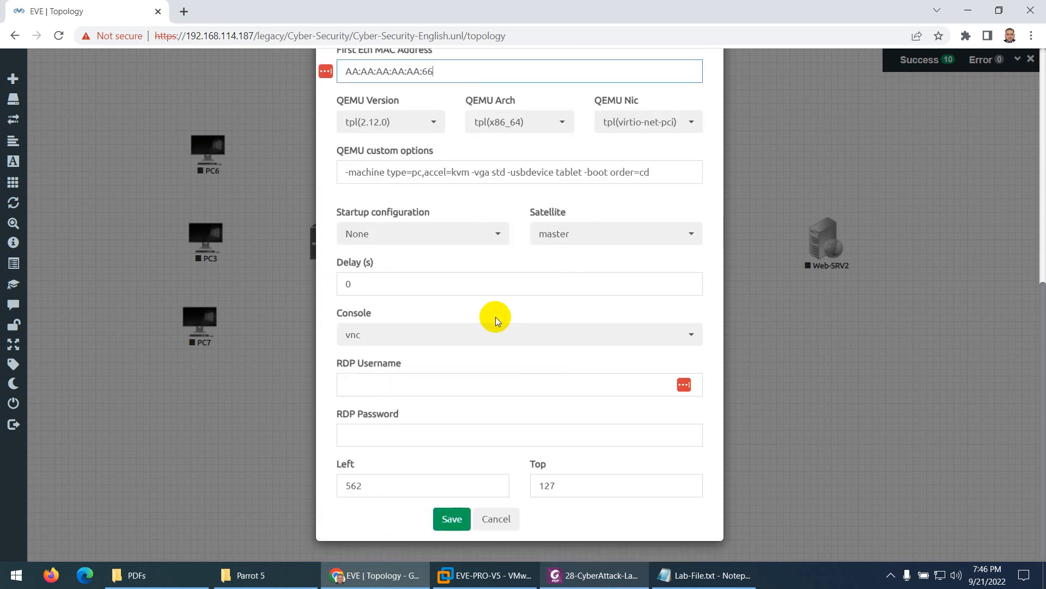
pyautogui.click(448, 520)
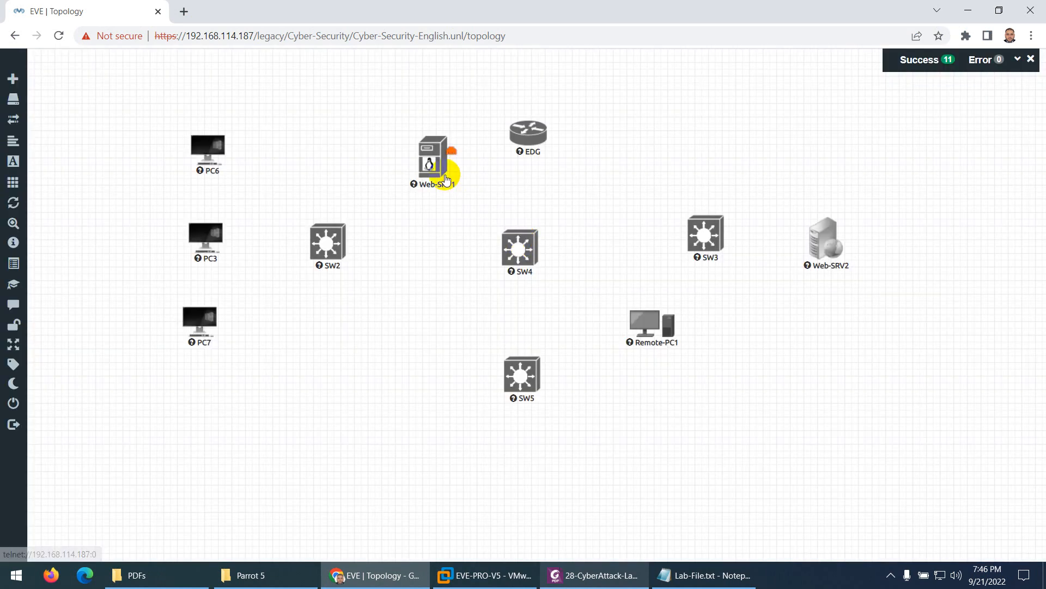
# Arrange the web servers on the far side of SW3 from SW4, with Web-SRV1 above Web-SRV2
pyautogui.moveTo(432, 173); pyautogui.dragTo(813, 174)
pyautogui.moveTo(817, 241); pyautogui.dragTo(811, 302)
pyautogui.moveTo(809, 180); pyautogui.dragTo(804, 209)
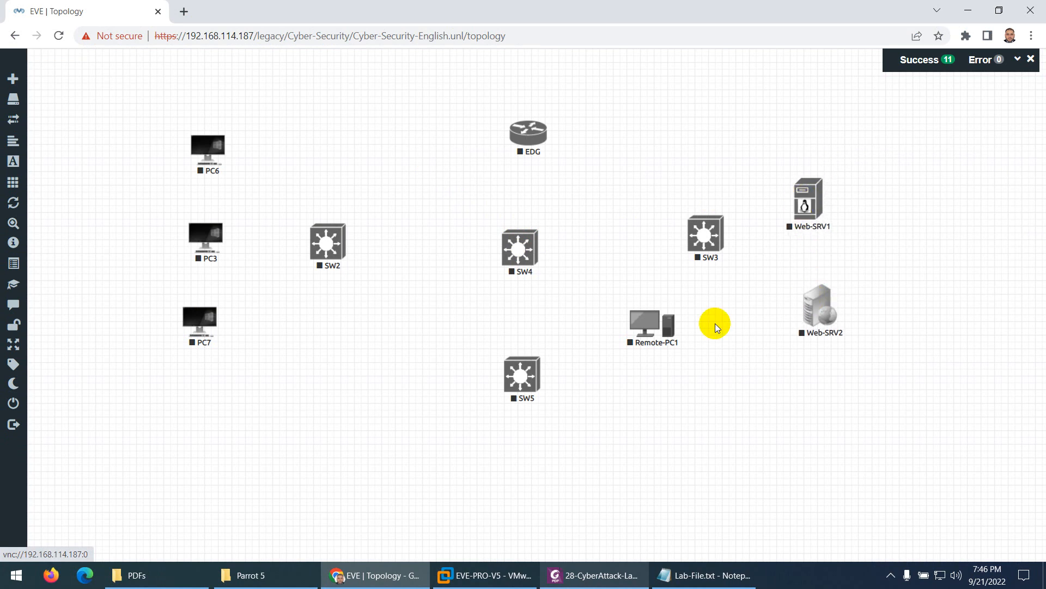
# Check the lab PDF diagram for the remaining nodes, and begin a new topology node from the Linux template
pyautogui.click(580, 575)
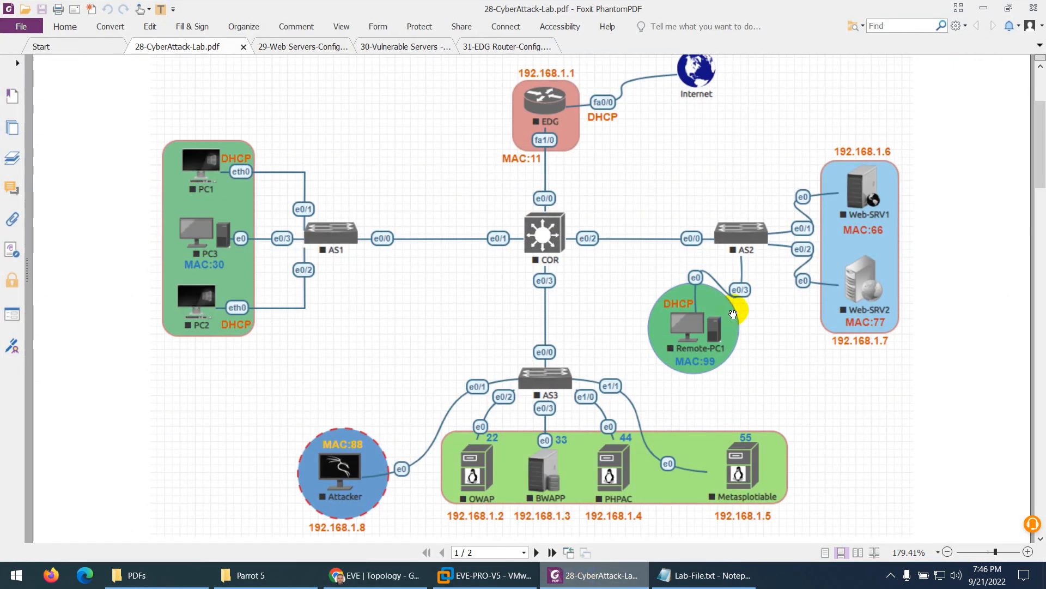
pyautogui.scroll(-2, 733, 313)
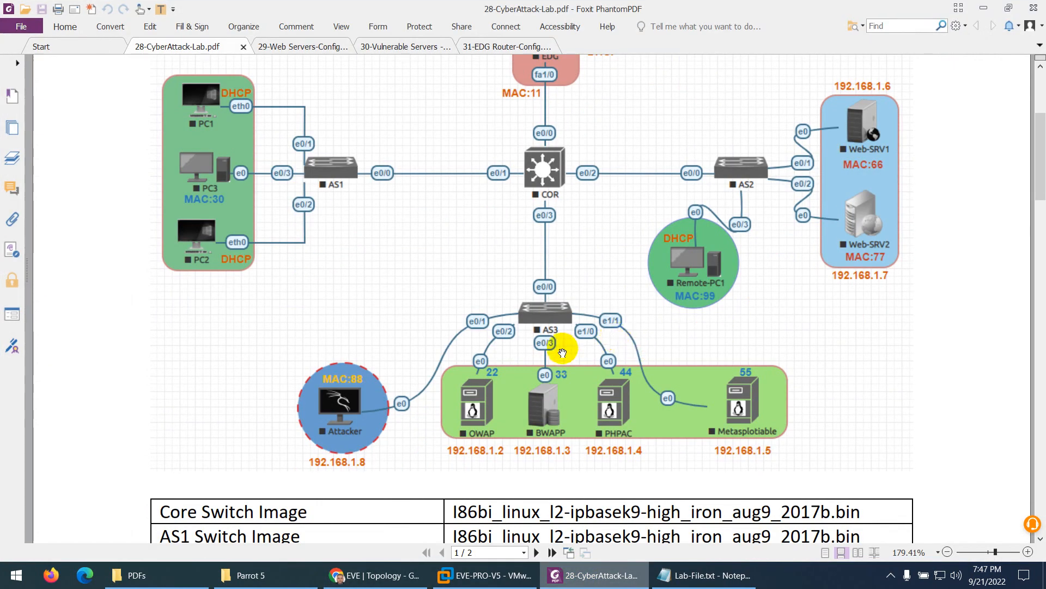
pyautogui.scroll(-2, 463, 402)
pyautogui.scroll(-1, 464, 403)
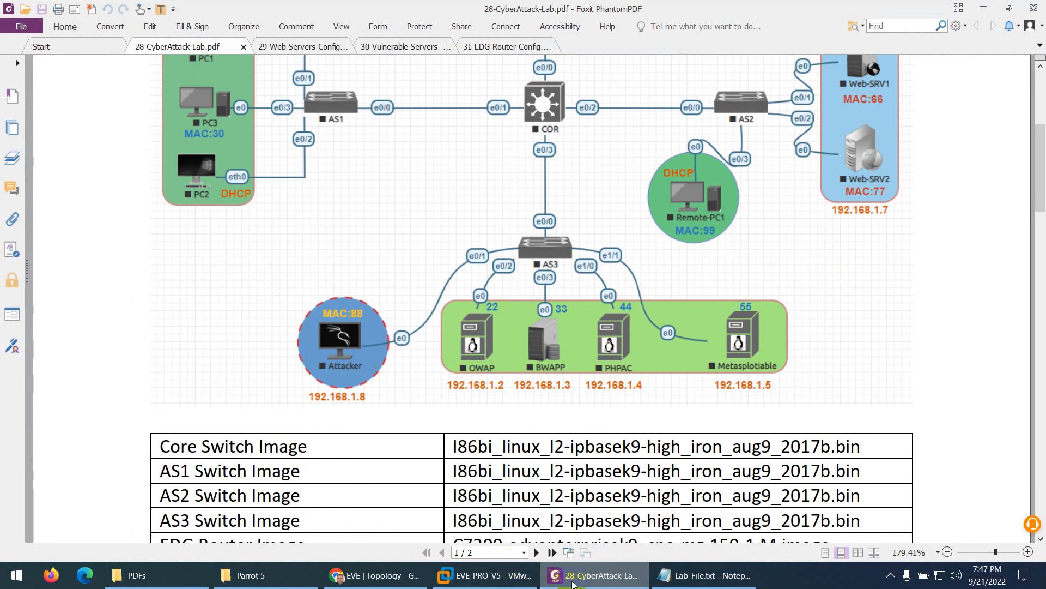
pyautogui.click(375, 575)
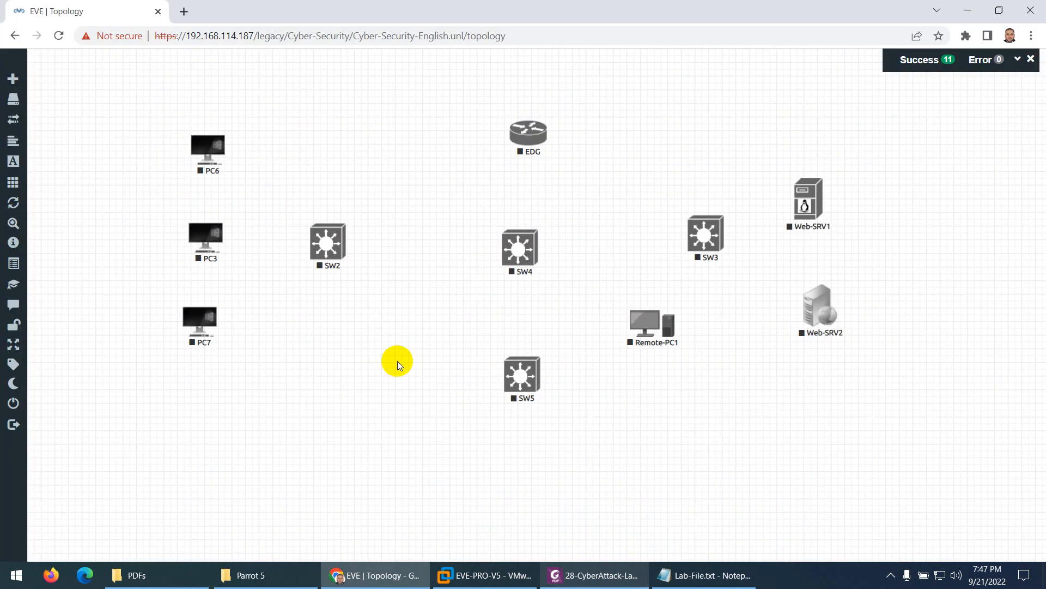
pyautogui.rightClick(375, 318)
pyautogui.click(404, 340)
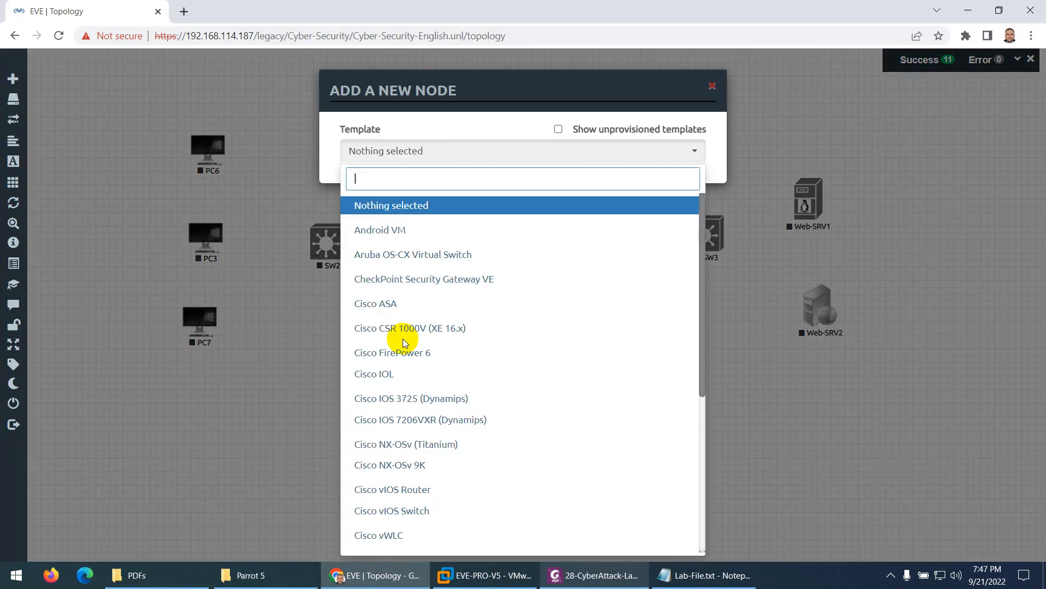
pyautogui.write('in')
pyautogui.press('BackSpace')
pyautogui.press('BackSpace')
pyautogui.write('lin')
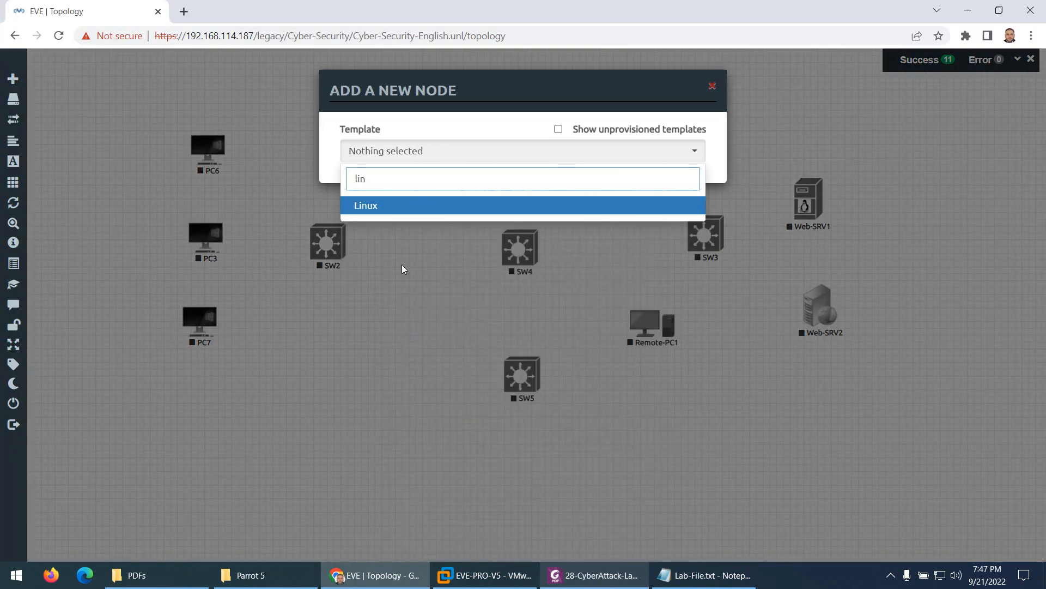
pyautogui.click(367, 205)
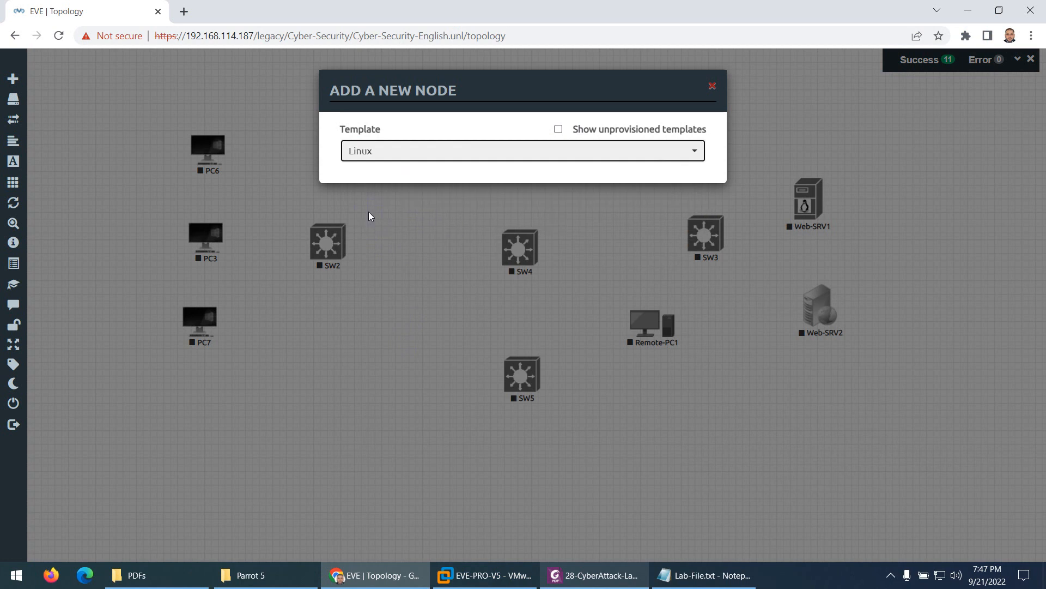
# Use the linux-2022.1 image for the new Linux node and name it Attacker
pyautogui.click(560, 217)
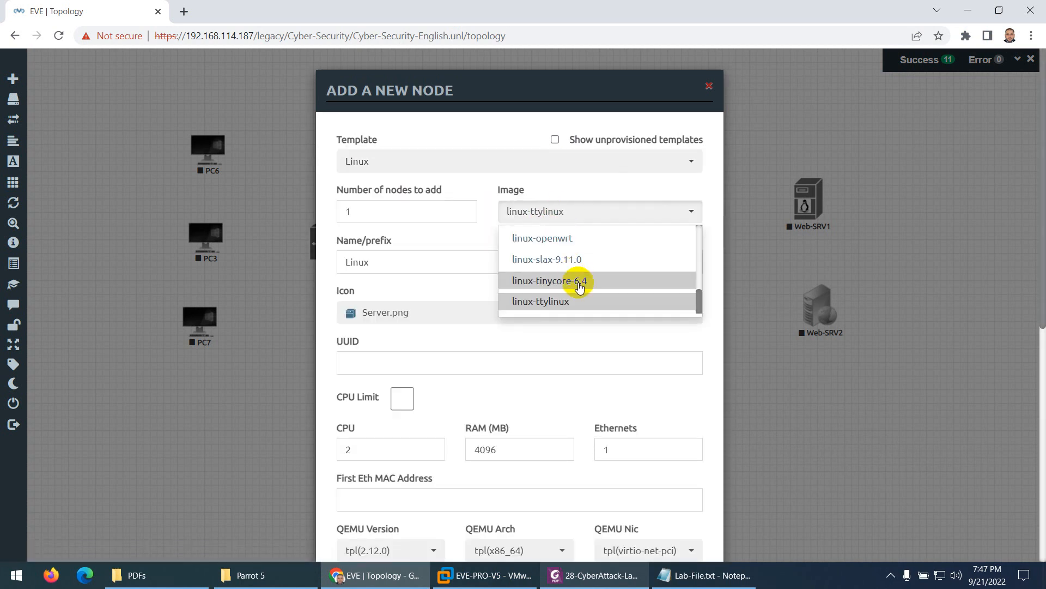
pyautogui.scroll(5, 580, 283)
pyautogui.scroll(2, 580, 286)
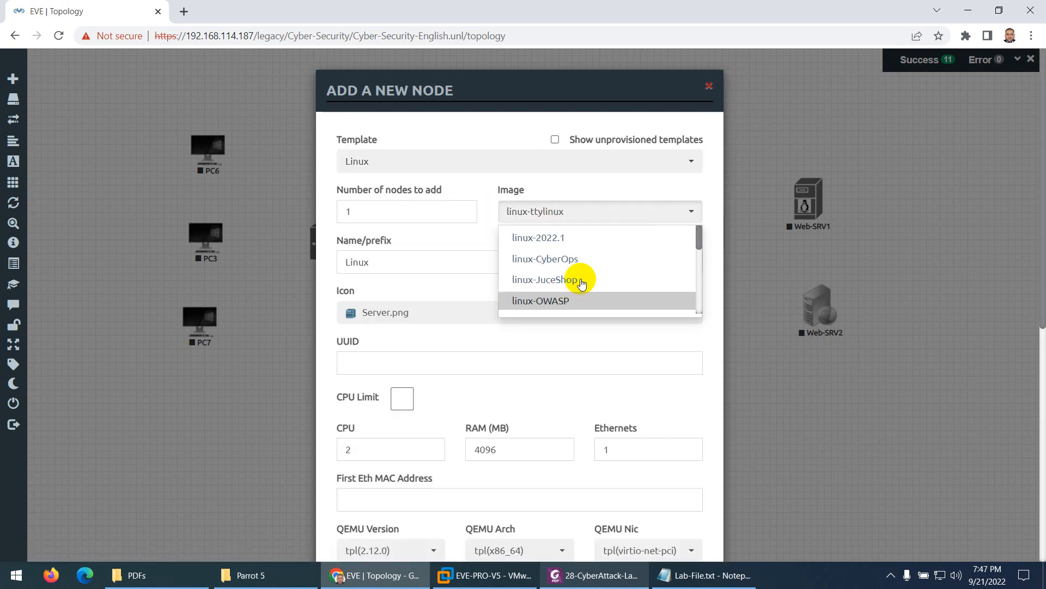
pyautogui.click(555, 242)
pyautogui.moveTo(402, 262); pyautogui.dragTo(327, 262)
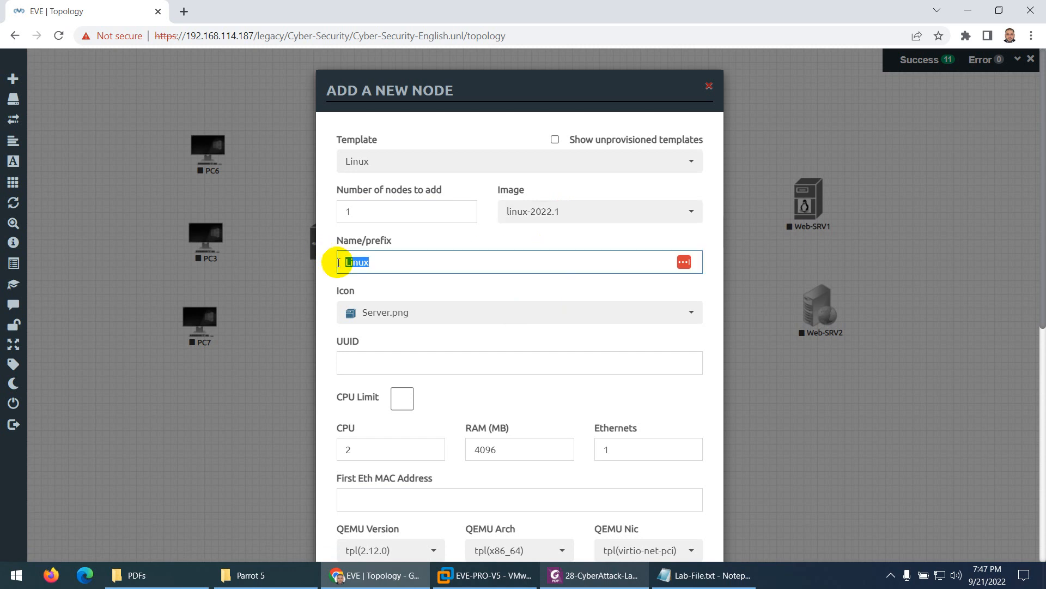
pyautogui.write('At')
pyautogui.click(420, 292)
# Choose Kali.png as the icon of the Attacker node
pyautogui.click(398, 315)
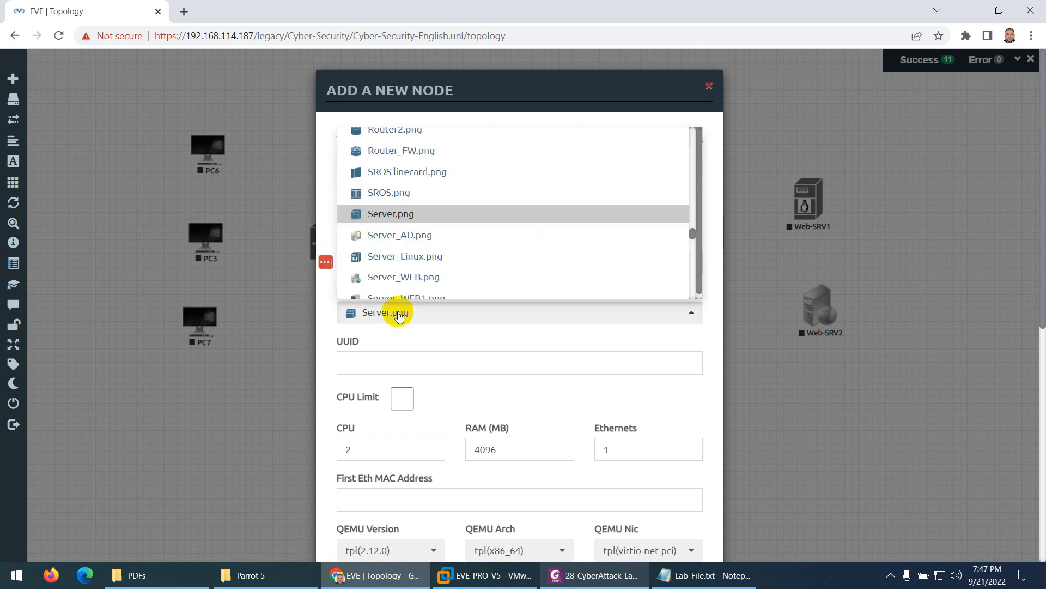
pyautogui.scroll(3, 398, 259)
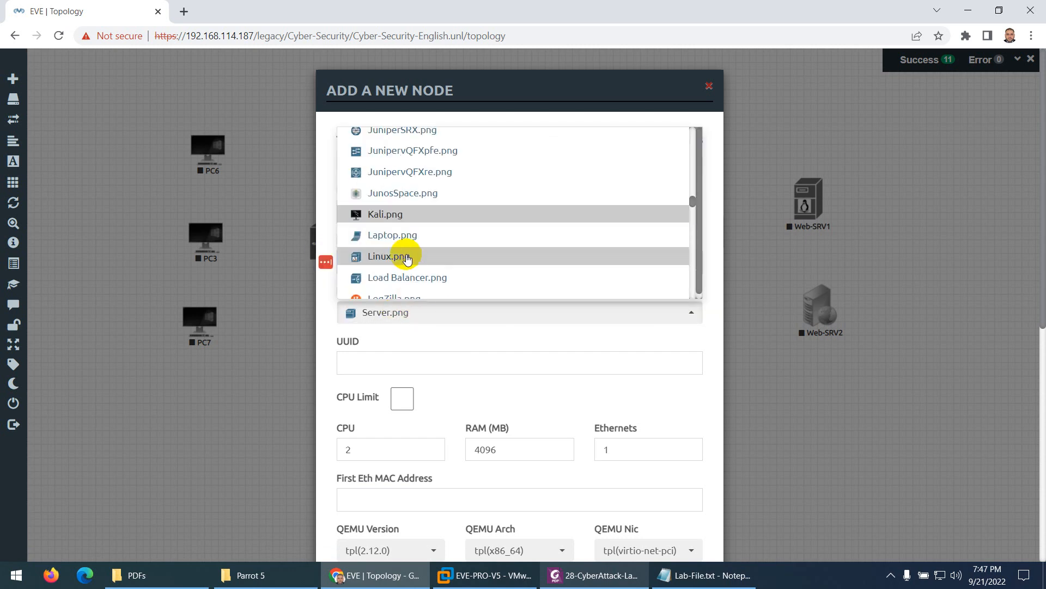
pyautogui.click(397, 212)
pyautogui.scroll(-2, 452, 352)
pyautogui.scroll(-1, 452, 350)
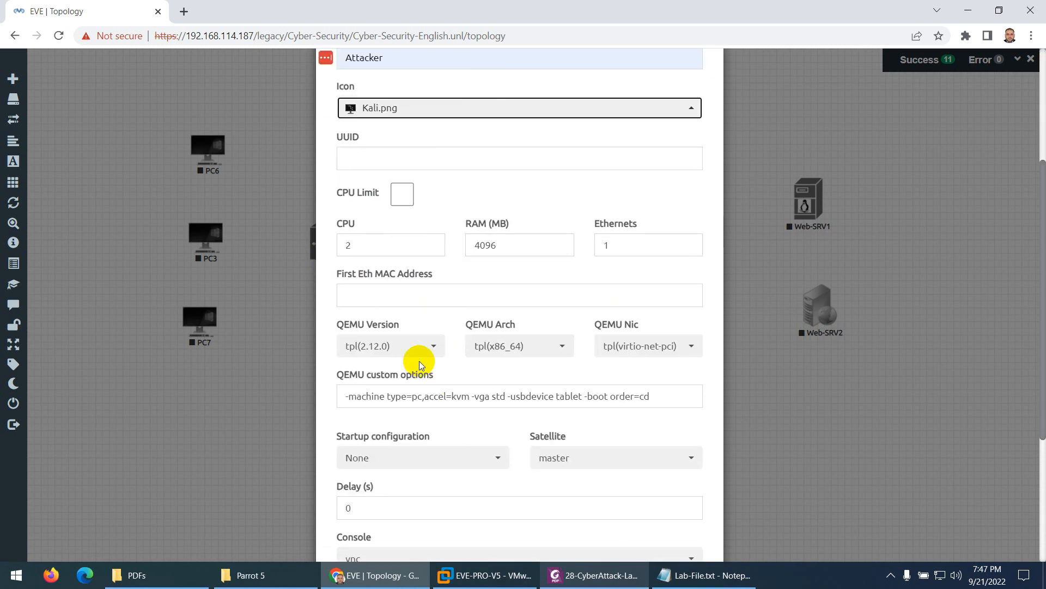
# Set the Attacker's first Ethernet MAC address to AA:AA:AA:AA:AA:88, checking it against the lab PDF, and save the node
pyautogui.click(381, 296)
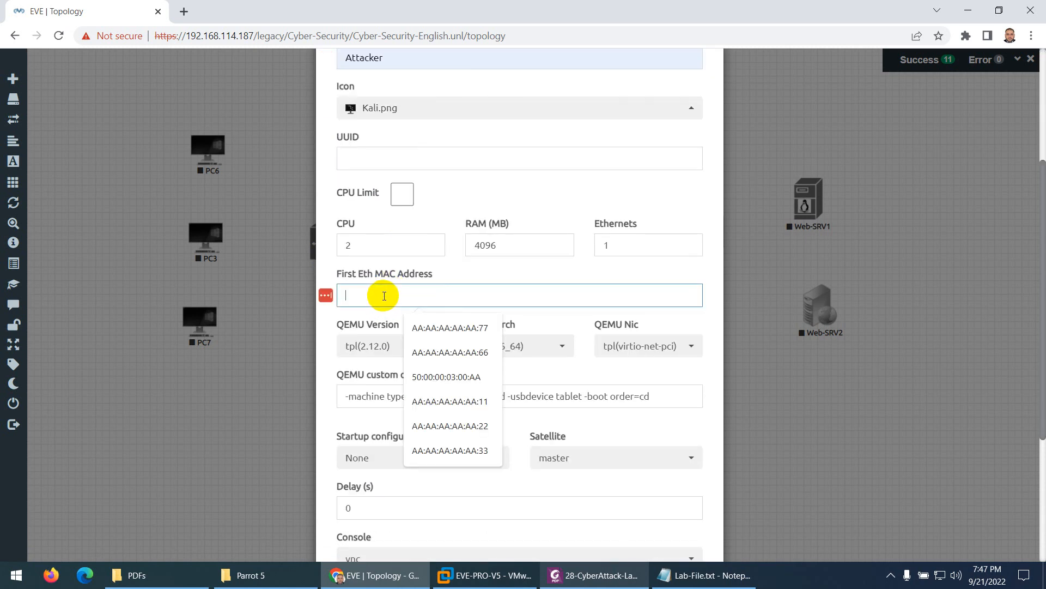
pyautogui.click(436, 328)
pyautogui.click(583, 579)
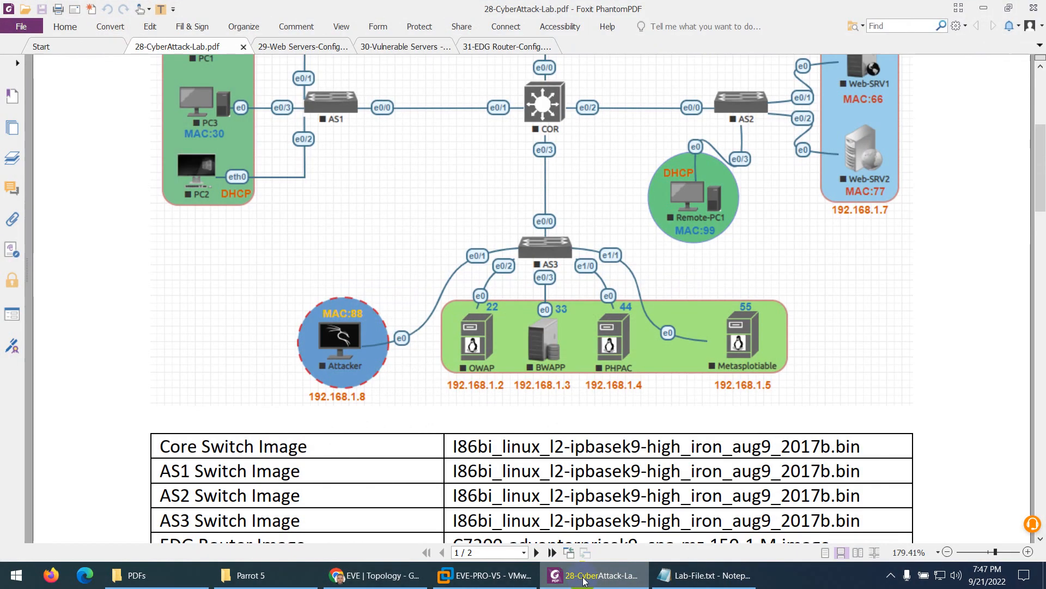
pyautogui.click(583, 578)
pyautogui.press('BackSpace')
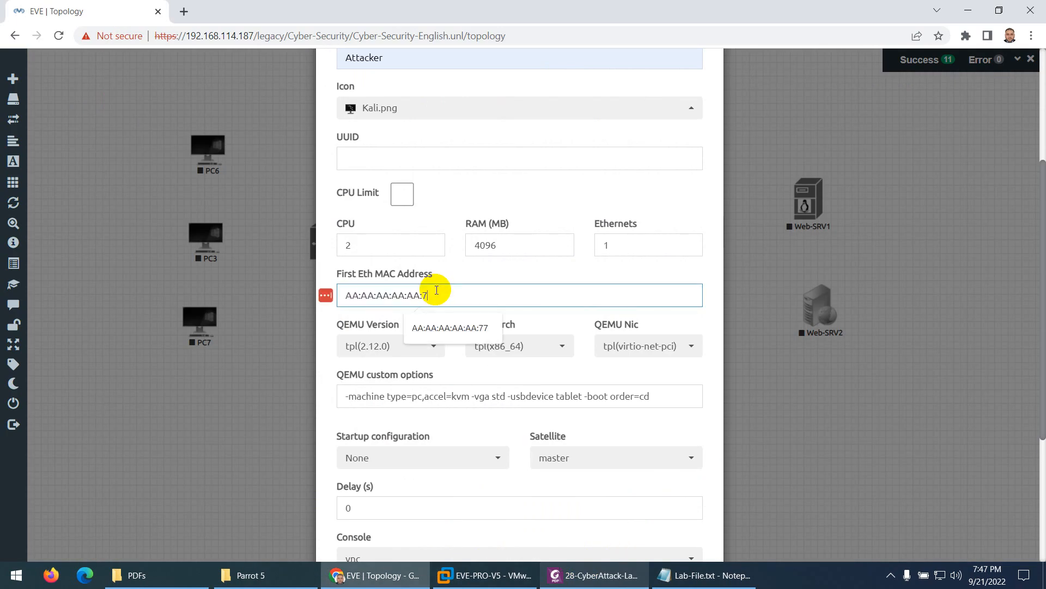
pyautogui.press('BackSpace')
pyautogui.write('88')
pyautogui.scroll(-5, 466, 341)
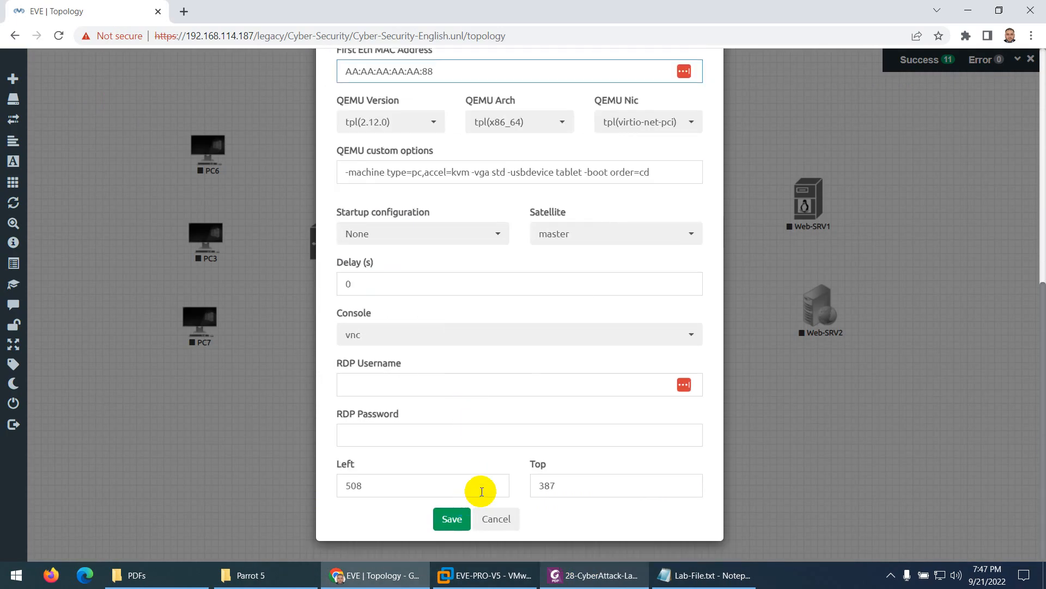
pyautogui.click(450, 529)
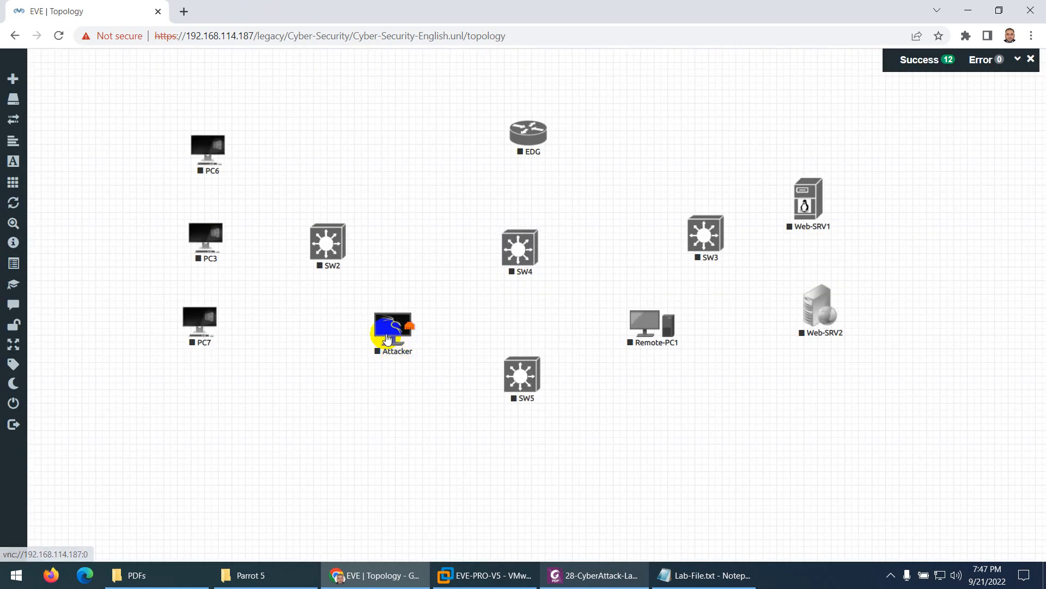
# Place the Attacker node below SW2, slightly lower than SW5, and compare the layout with the lab PDF diagram
pyautogui.moveTo(395, 345); pyautogui.dragTo(359, 436)
pyautogui.click(597, 575)
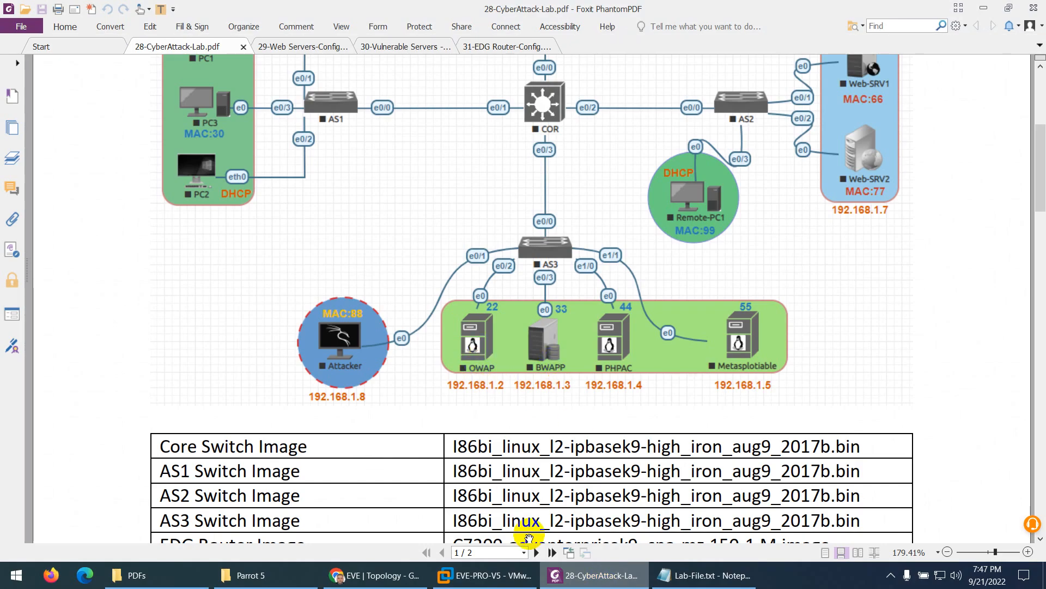
pyautogui.hotkey('alt', 'Tab')
# Begin another node from the Linux template with the linux-OWASP image and name it OWASP
pyautogui.rightClick(410, 193)
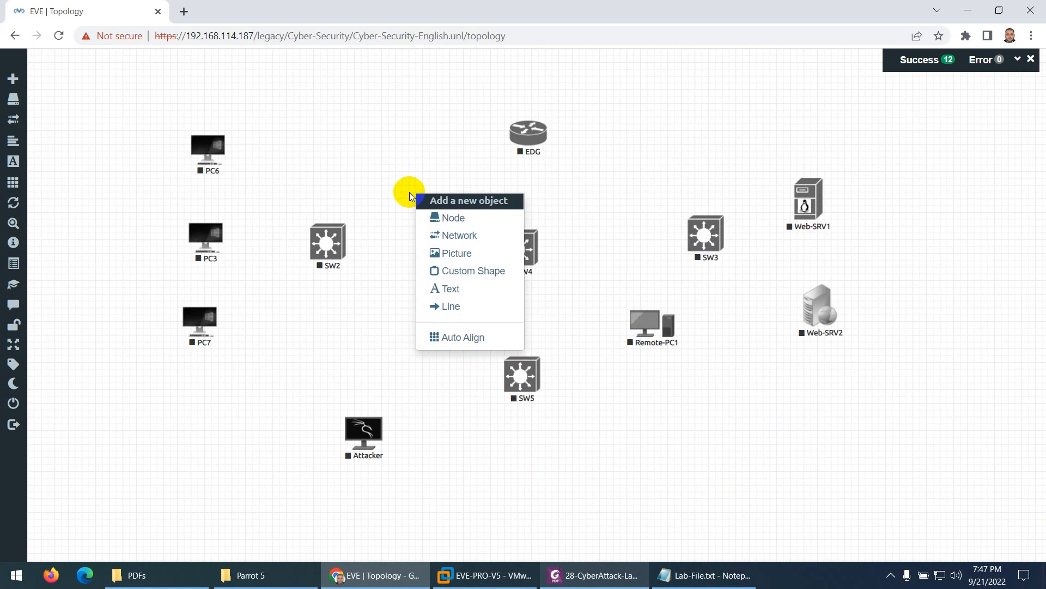
pyautogui.click(439, 217)
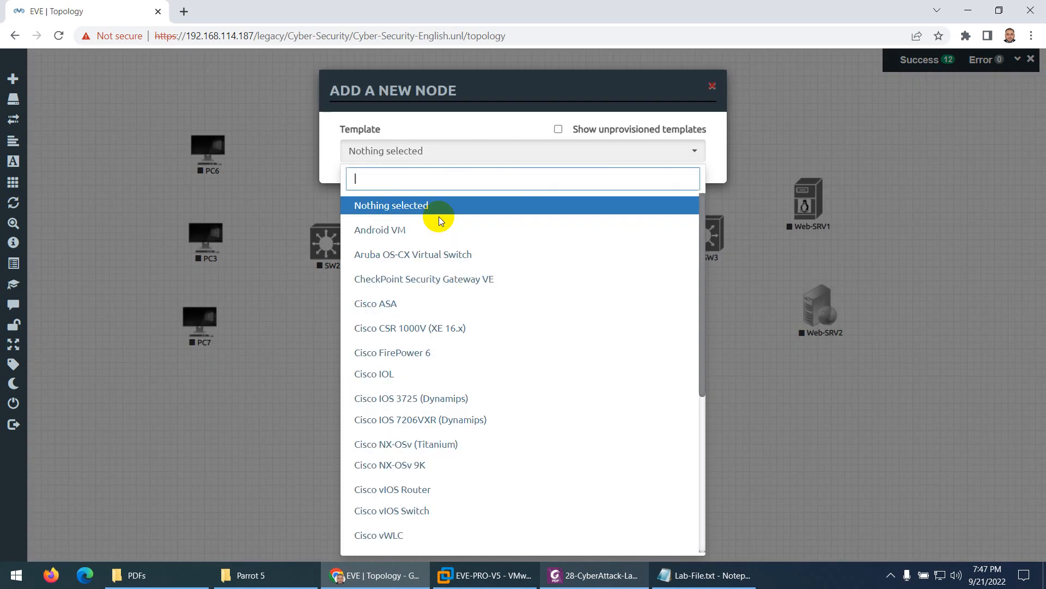
pyautogui.write('lin')
pyautogui.click(439, 217)
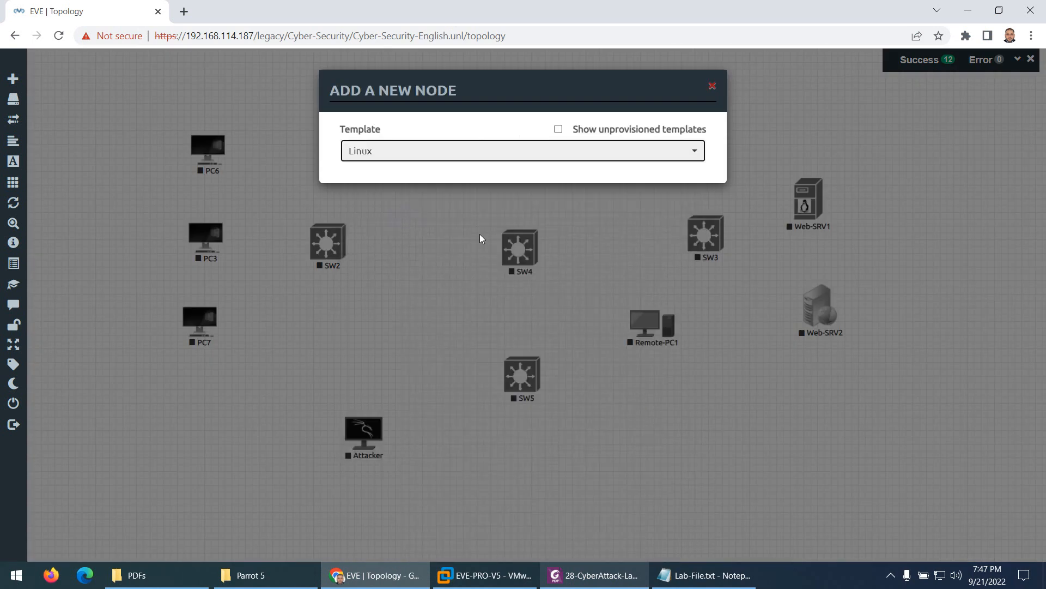
pyautogui.click(556, 220)
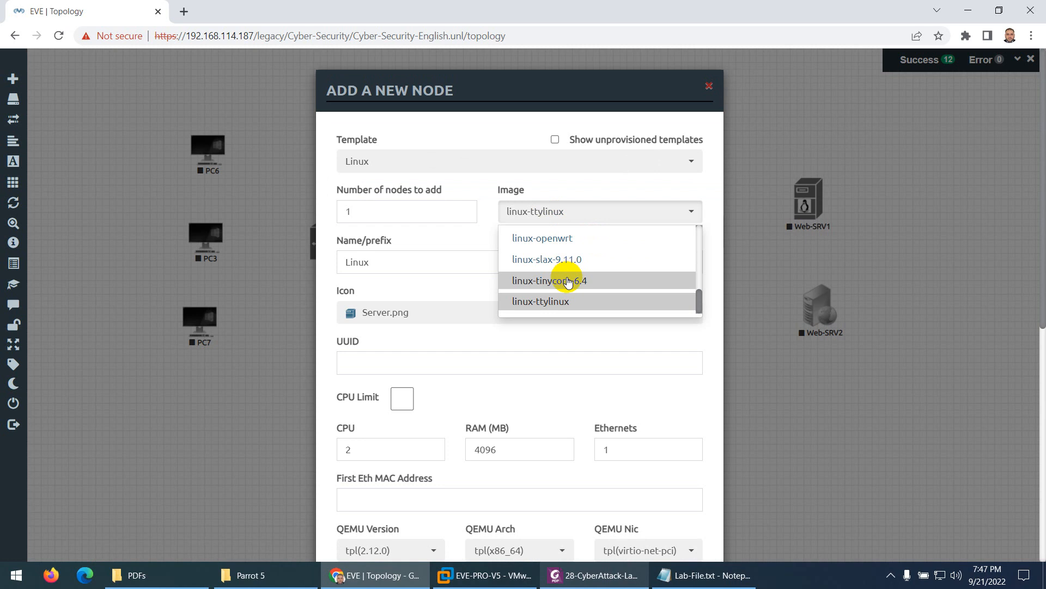
pyautogui.scroll(3, 564, 275)
pyautogui.scroll(2, 569, 269)
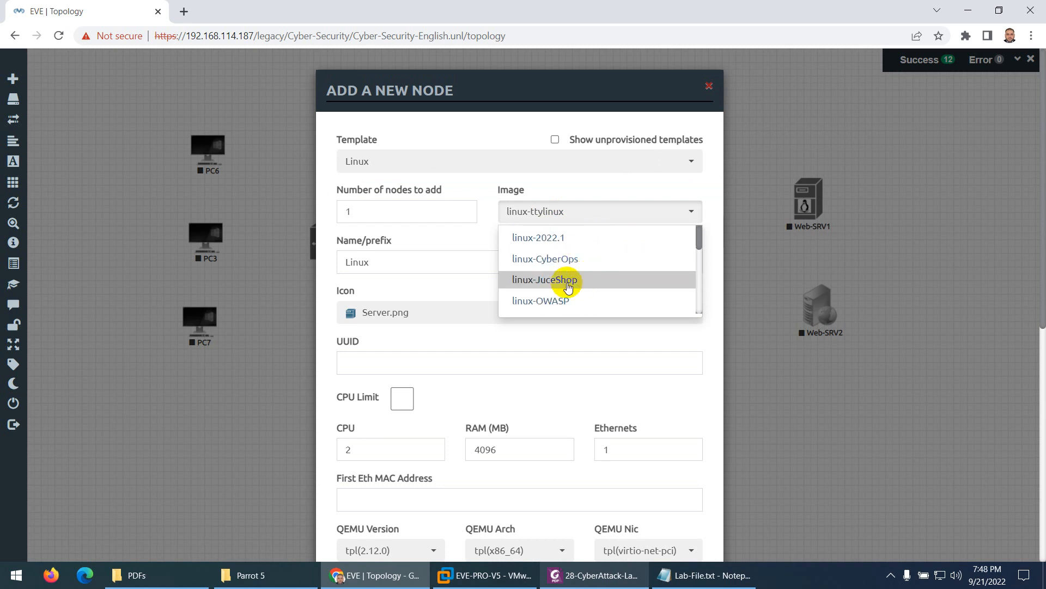
pyautogui.click(544, 303)
pyautogui.moveTo(374, 260); pyautogui.dragTo(321, 267)
pyautogui.write('ow')
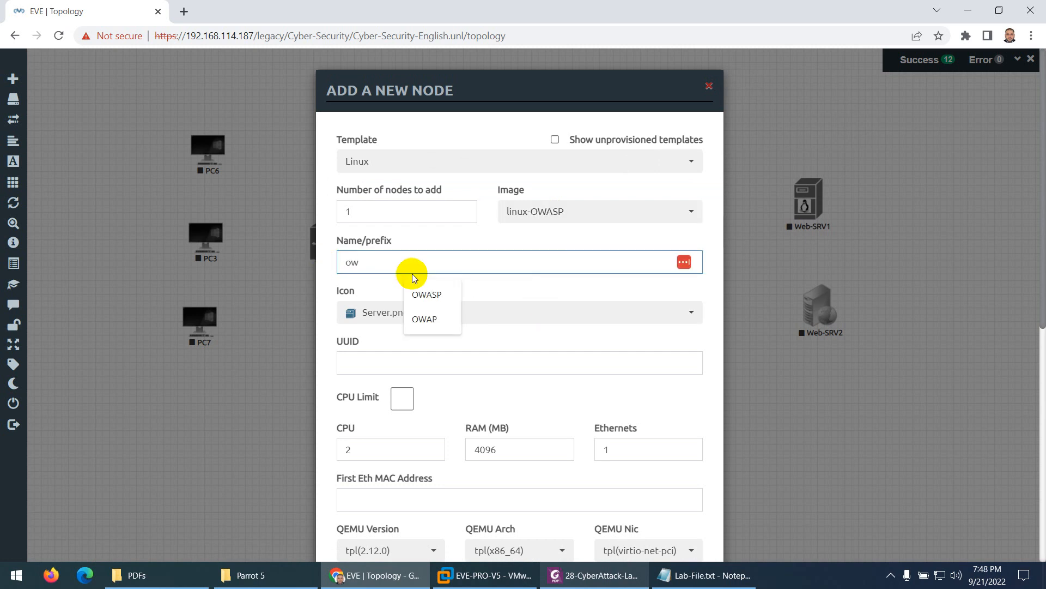
pyautogui.click(422, 293)
# Choose Server_Linux.png as the icon of the OWASP node
pyautogui.click(417, 326)
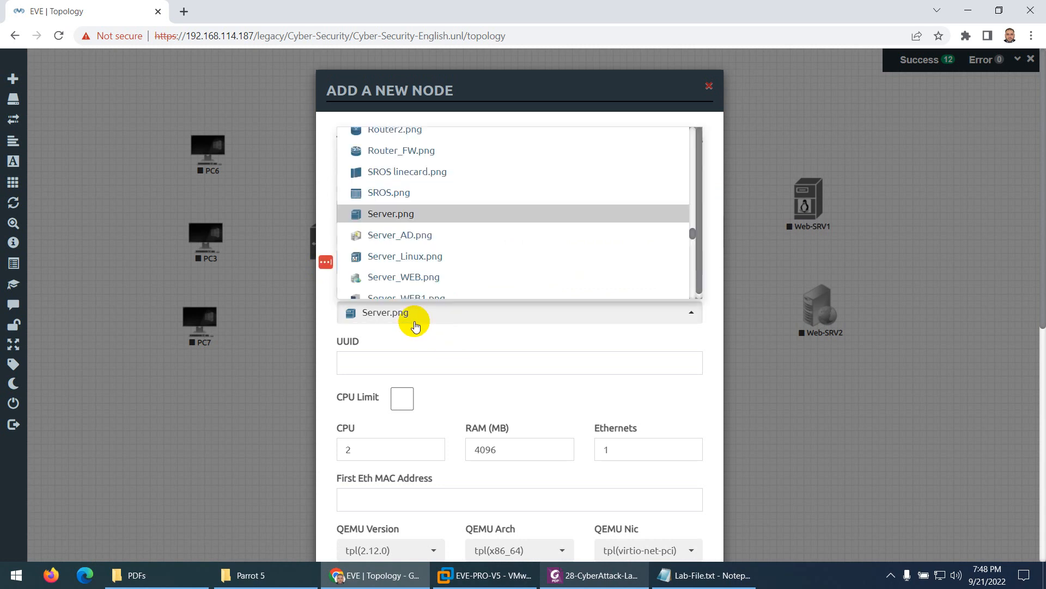
pyautogui.scroll(-2, 433, 273)
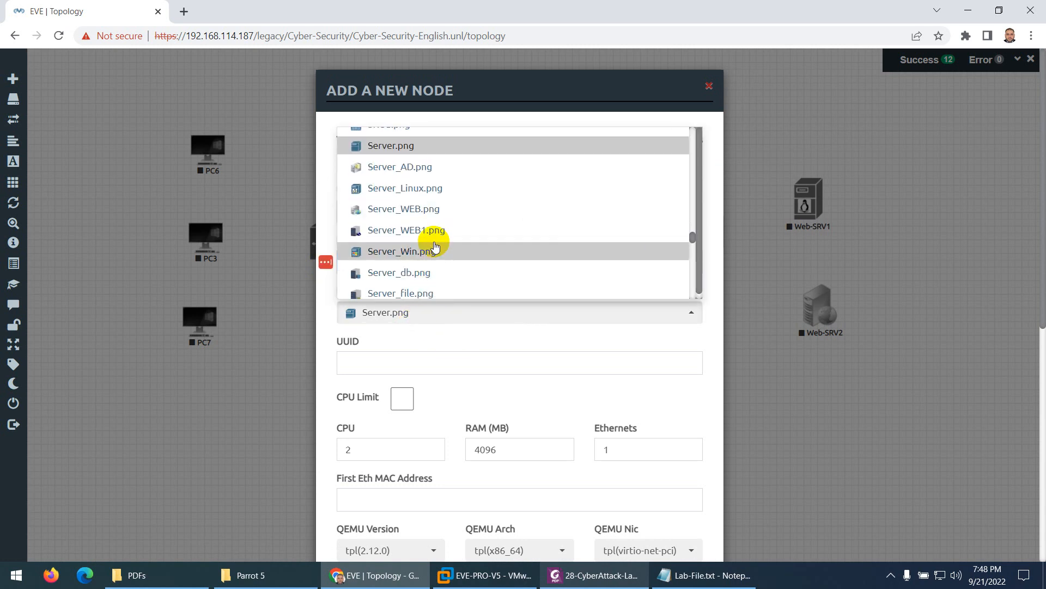
pyautogui.click(432, 189)
pyautogui.scroll(-1, 437, 292)
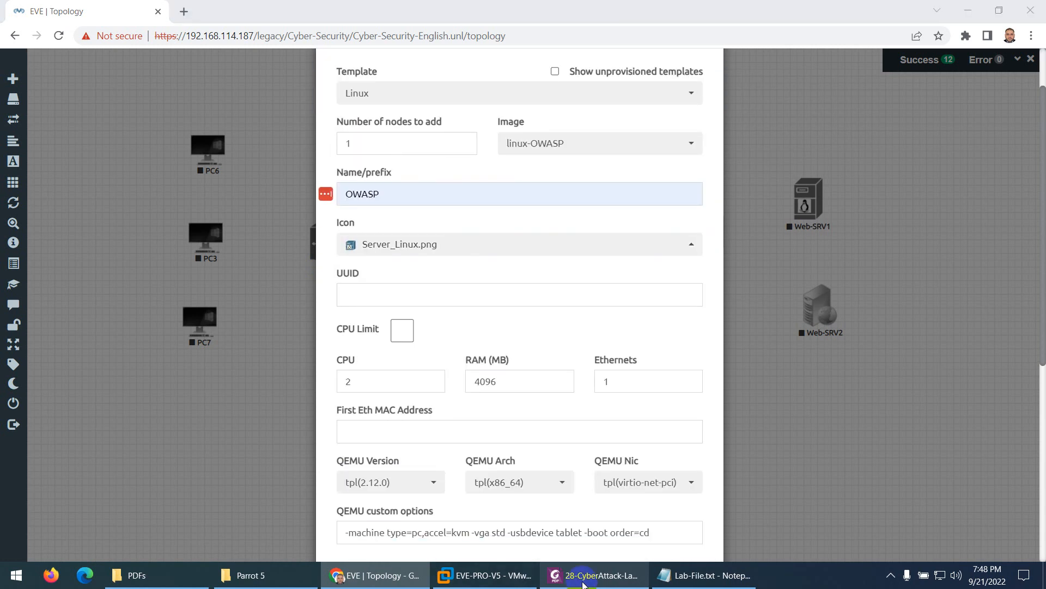
# Set the OWASP node's first Ethernet MAC address to AA:AA:AA:AA:AA:22, checking it against the lab PDF, and save the node
pyautogui.click(582, 581)
pyautogui.hotkey('alt', 'Tab')
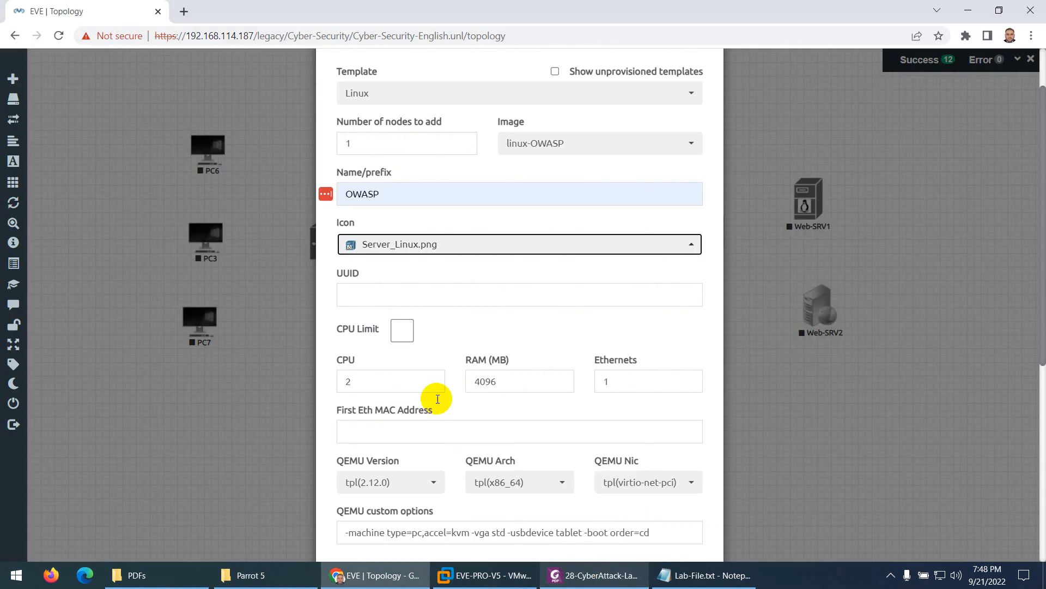
pyautogui.scroll(-3, 400, 354)
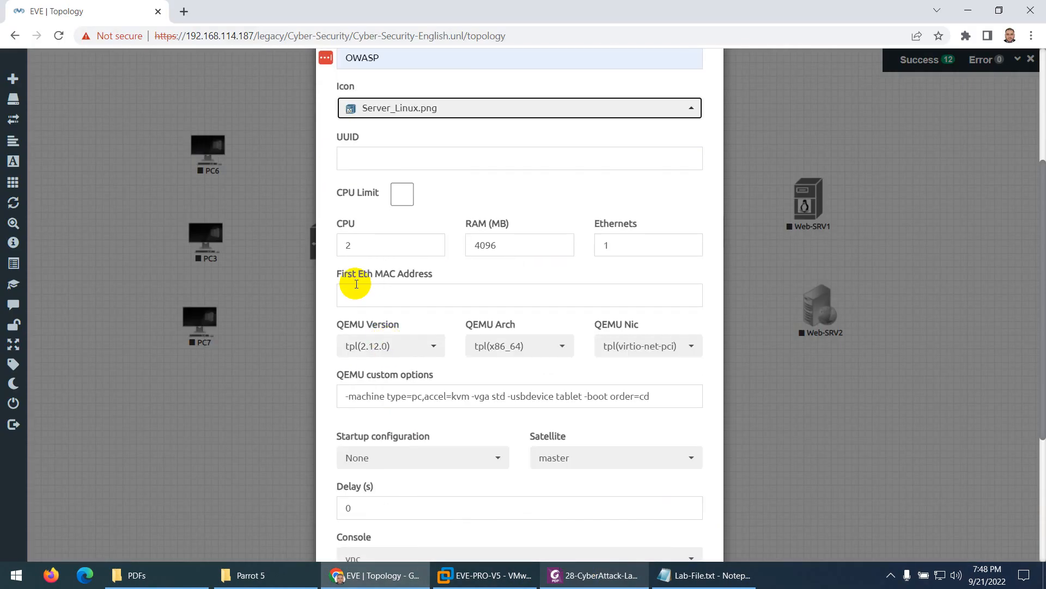
pyautogui.click(381, 288)
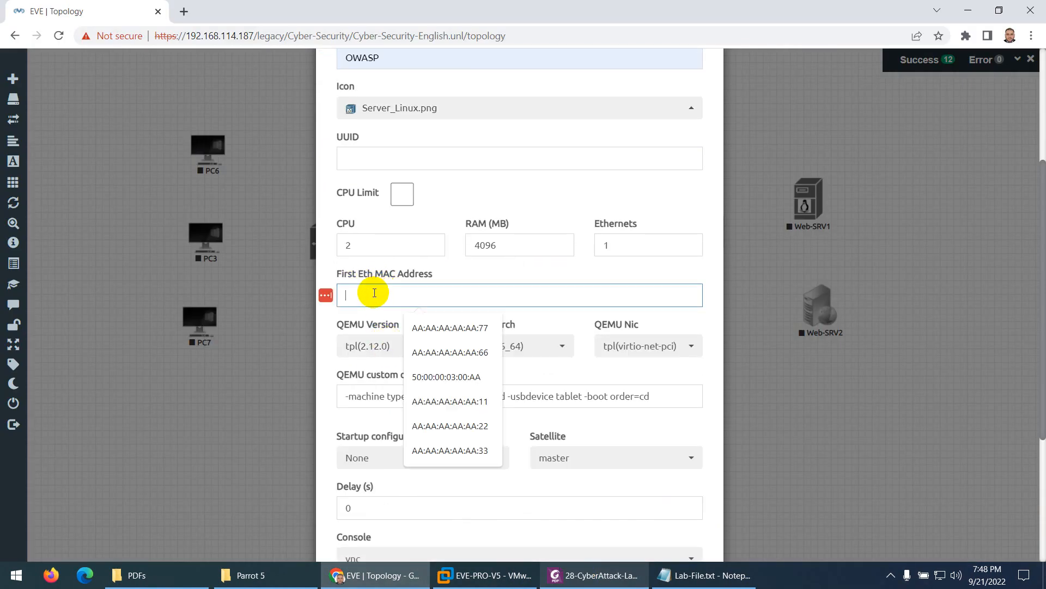
pyautogui.click(460, 424)
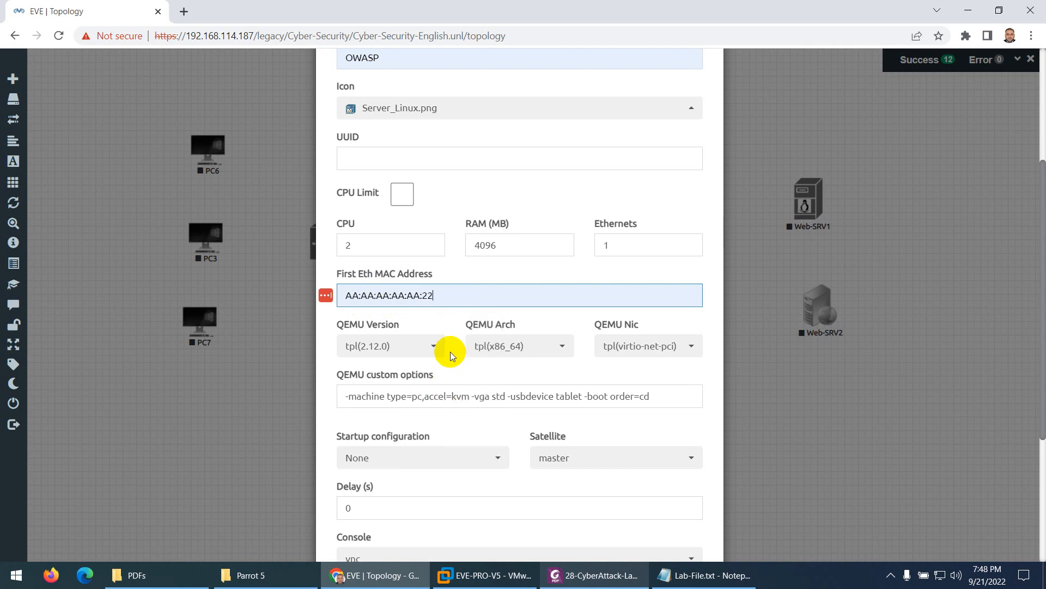
pyautogui.scroll(-4, 450, 352)
pyautogui.click(453, 520)
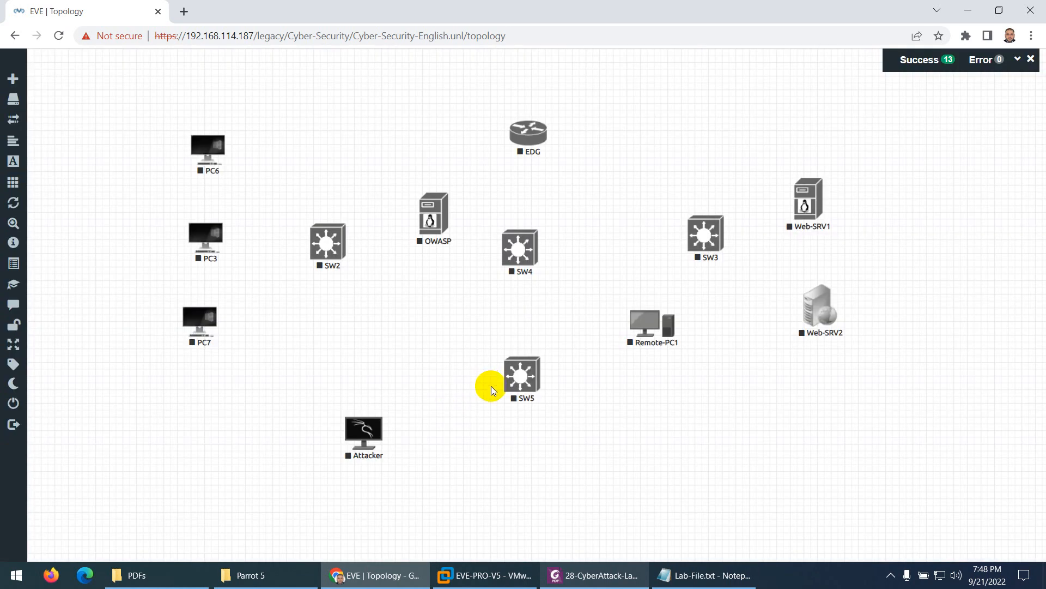
# Place the OWASP node between the Attacker and SW5, level with the Attacker, and check the lab PDF diagram for the following server
pyautogui.moveTo(410, 211); pyautogui.dragTo(462, 431)
pyautogui.click(593, 569)
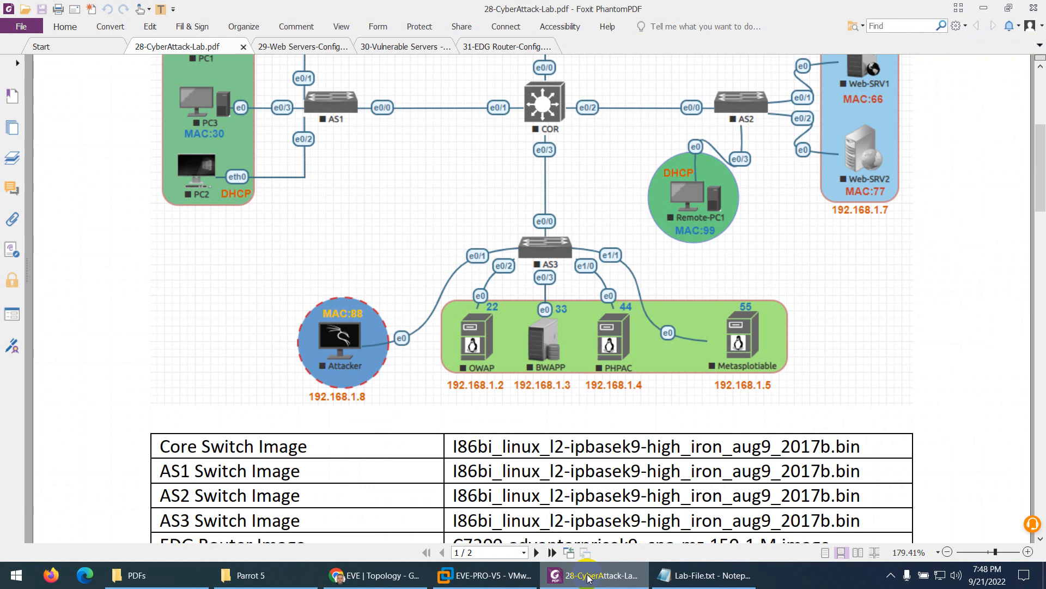
pyautogui.click(589, 576)
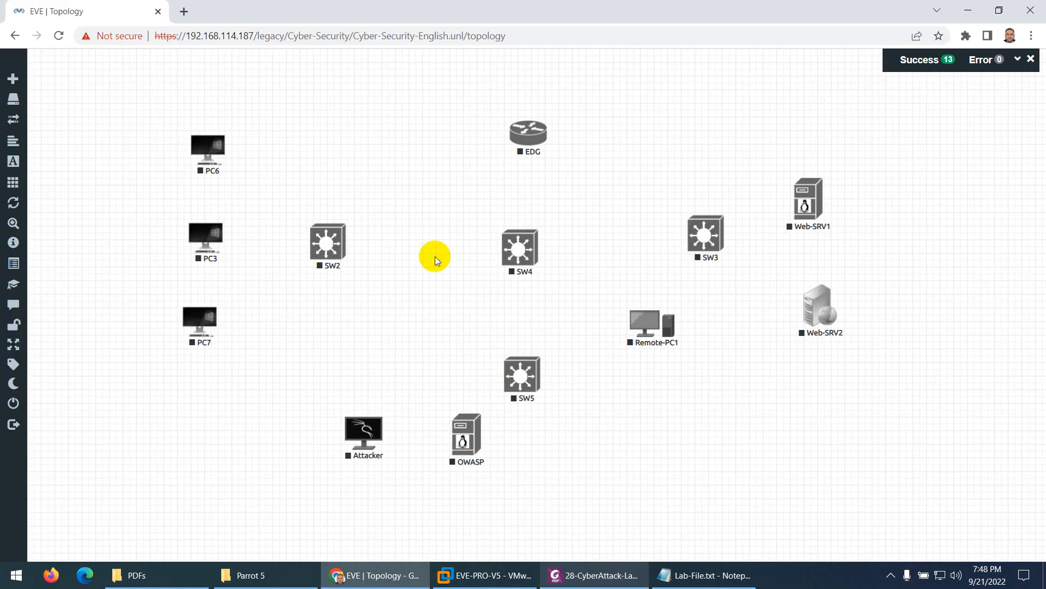
# Begin another node from the Linux template with the linux-bee image
pyautogui.rightClick(416, 185)
pyautogui.click(434, 208)
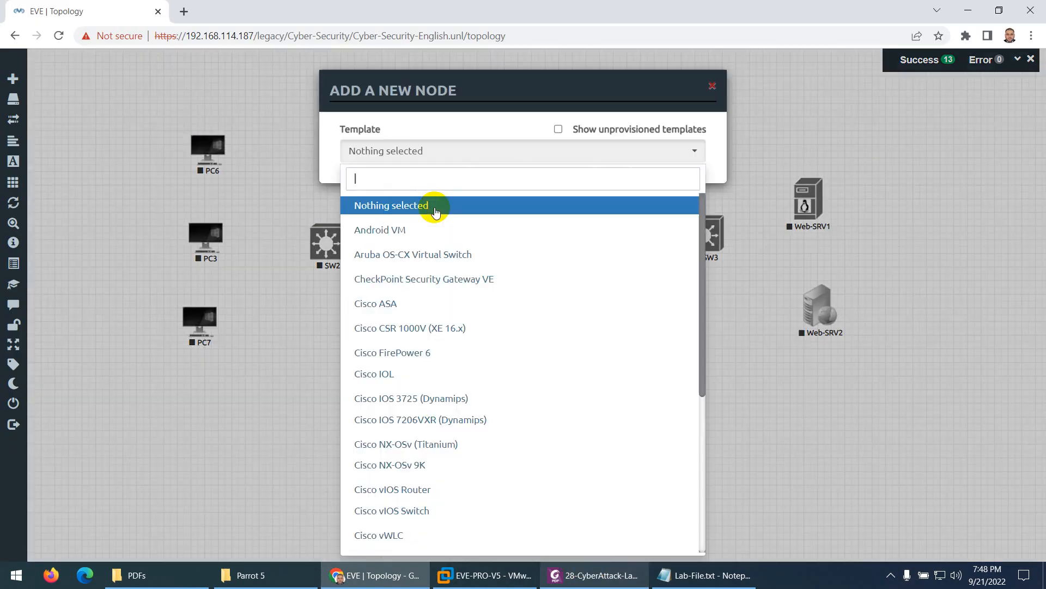
pyautogui.write('lin')
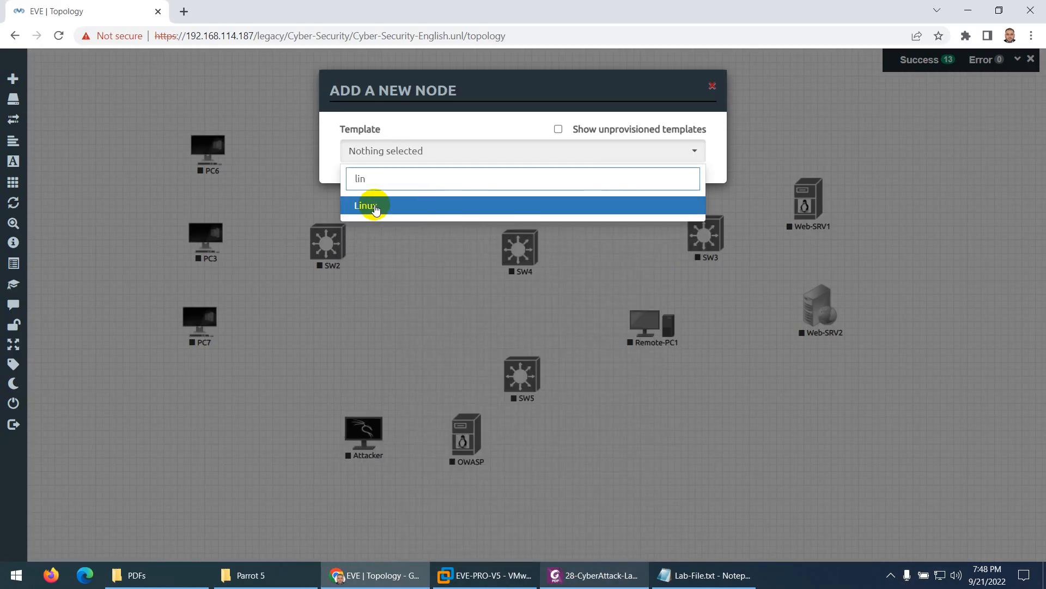
pyautogui.click(373, 206)
pyautogui.click(531, 211)
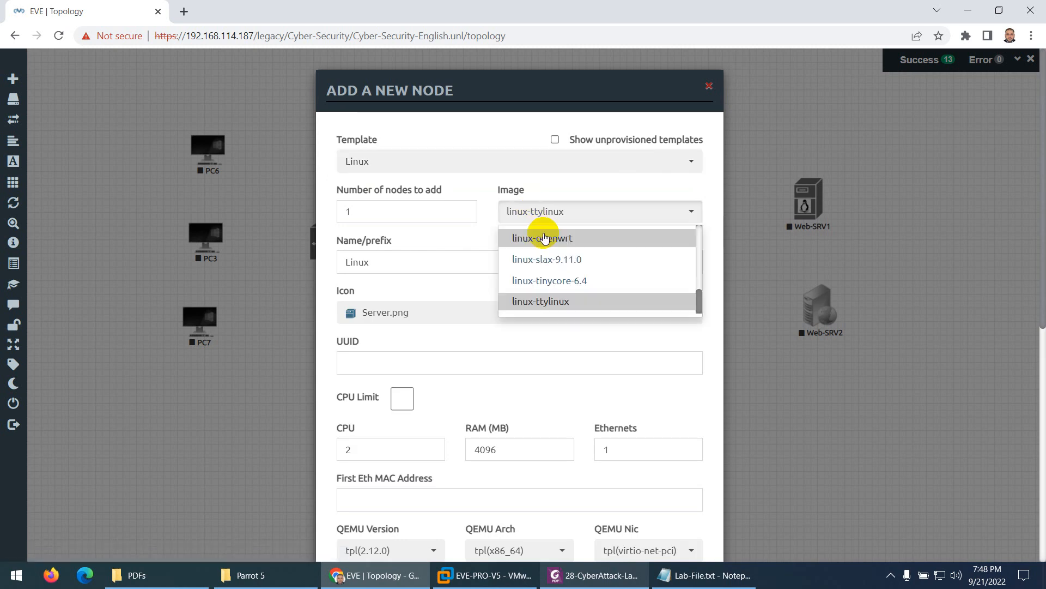
pyautogui.scroll(3, 550, 287)
pyautogui.scroll(3, 564, 278)
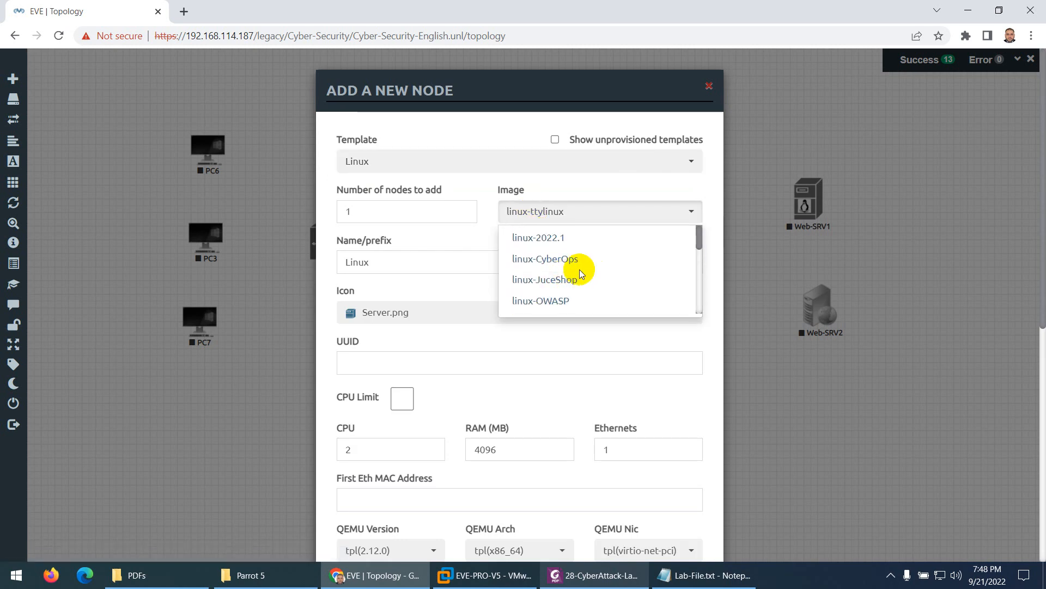
pyautogui.scroll(-1, 579, 275)
pyautogui.click(549, 298)
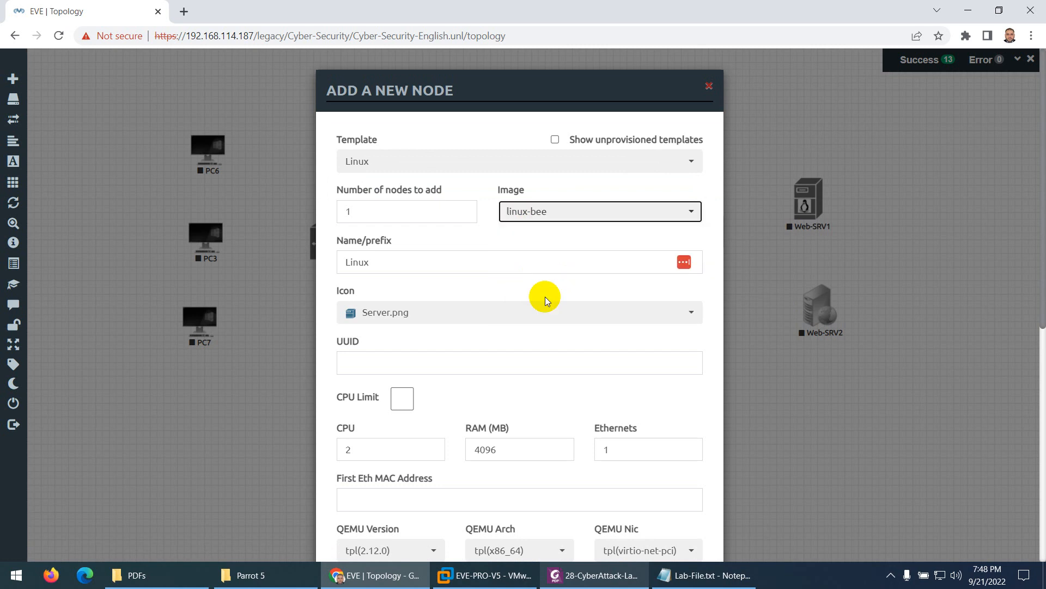
# Name the linux-bee node BWAPP, as in the lab PDF, and give it the Server_Linux.png icon
pyautogui.moveTo(385, 260); pyautogui.dragTo(327, 262)
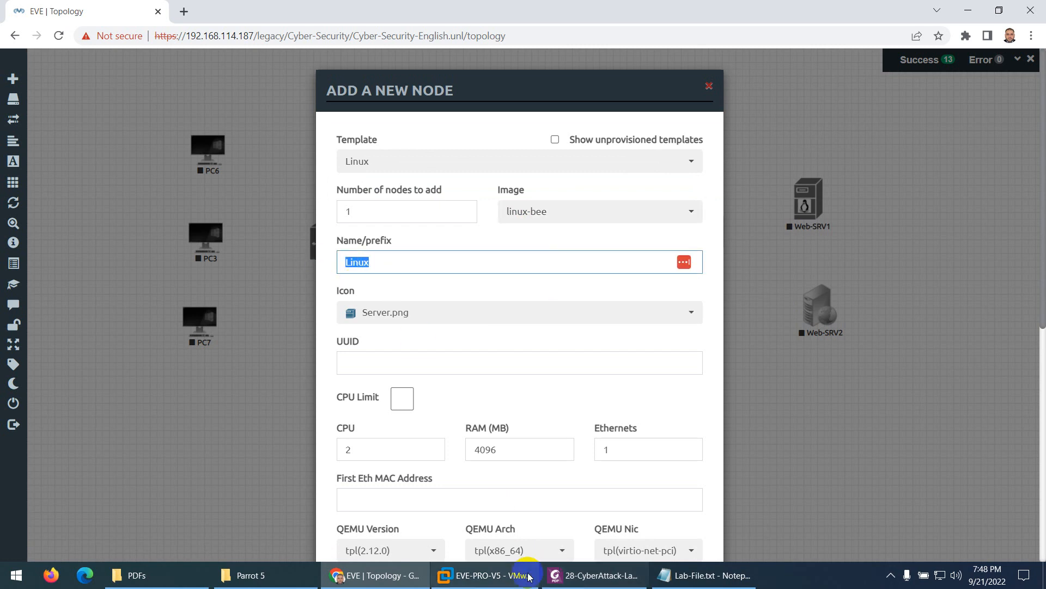
pyautogui.click(567, 581)
pyautogui.click(568, 580)
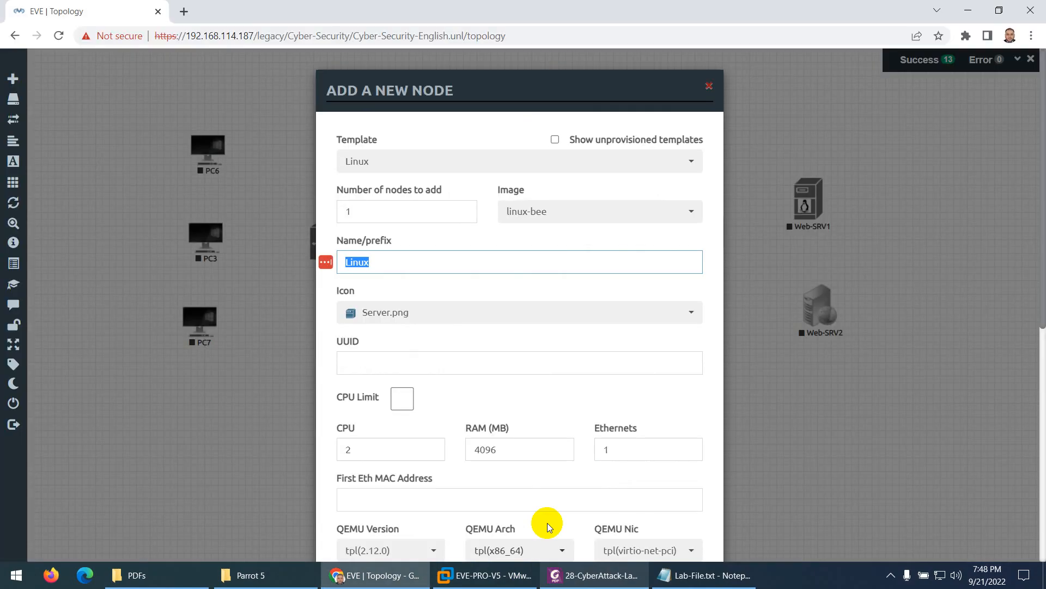
pyautogui.write('BWAPP')
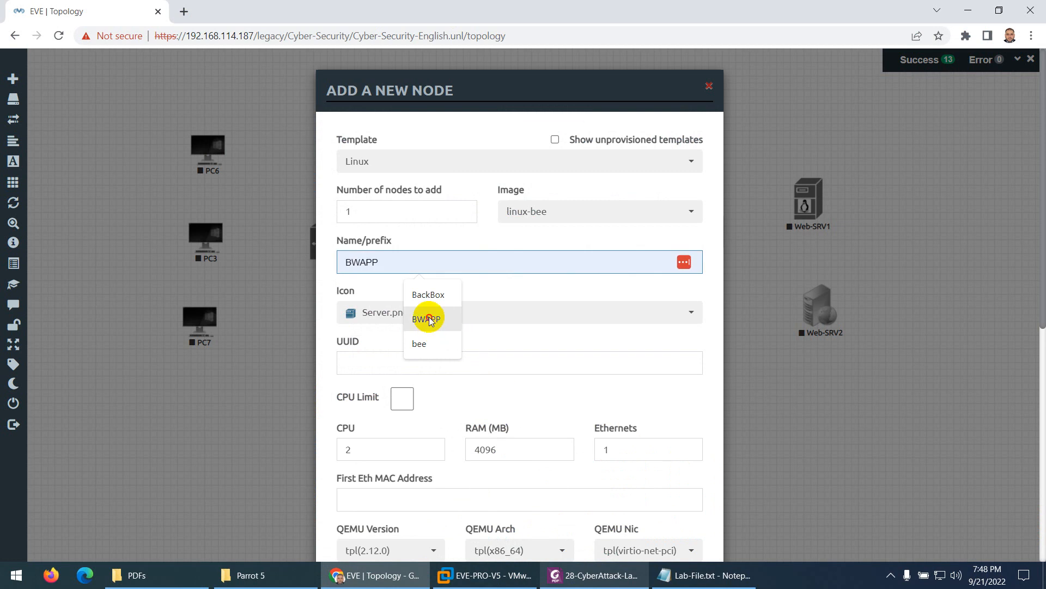
pyautogui.click(426, 319)
pyautogui.click(392, 313)
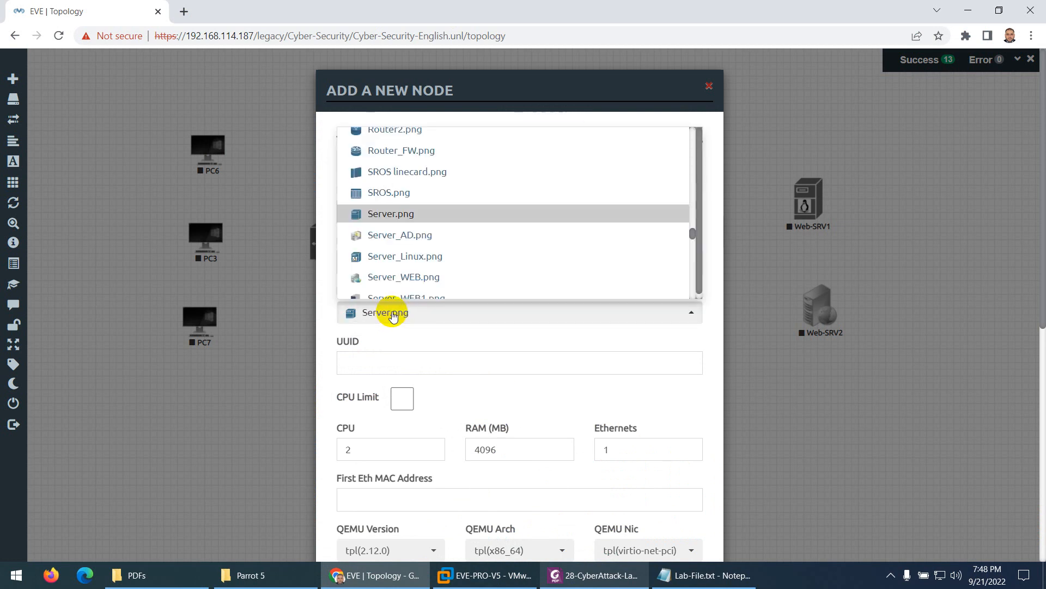
pyautogui.click(409, 256)
# Set the BWAPP node's first Ethernet MAC address to AA:AA:AA:AA:AA:33, checking it against the lab PDF, and save the node
pyautogui.scroll(-4, 463, 447)
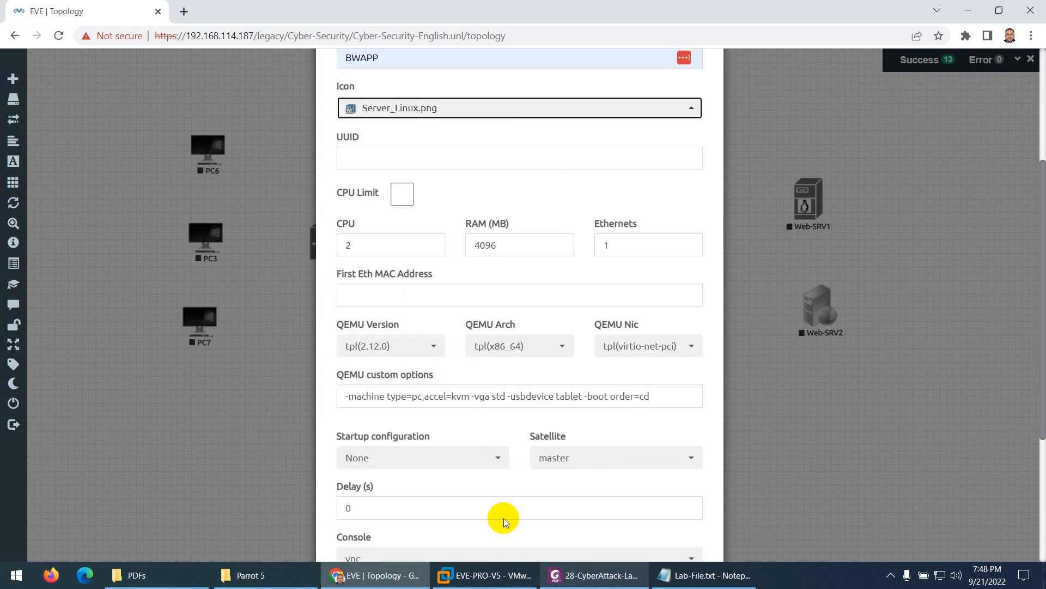
pyautogui.click(585, 578)
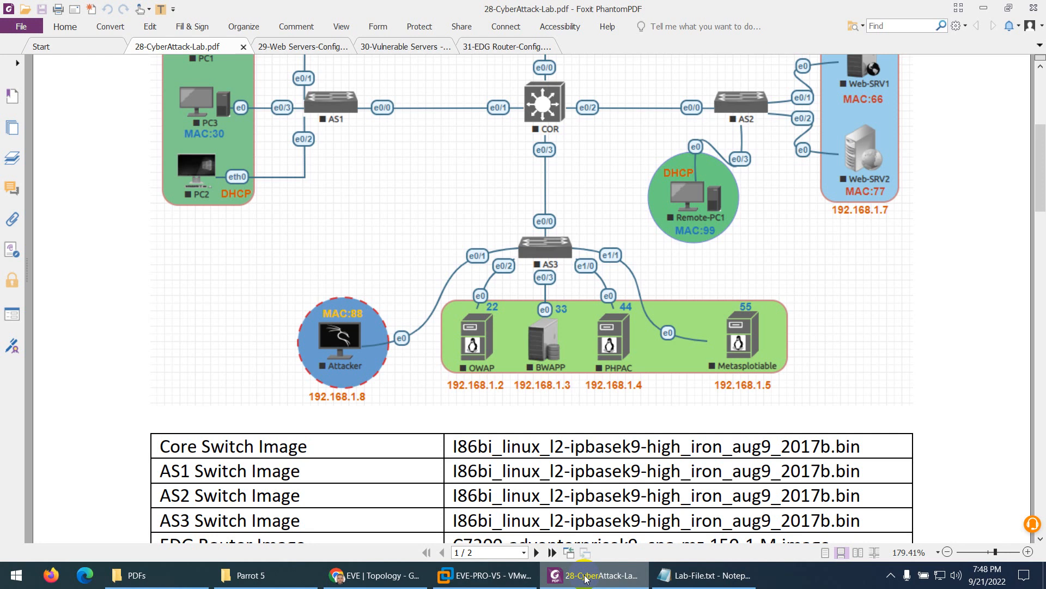
pyautogui.click(585, 577)
pyautogui.scroll(-2, 420, 384)
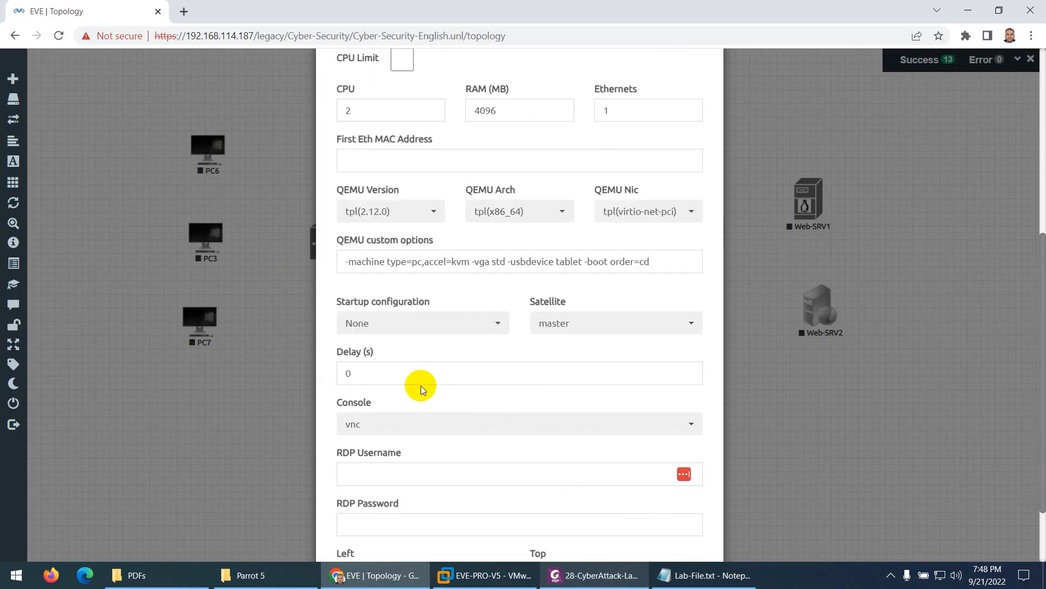
pyautogui.click(387, 153)
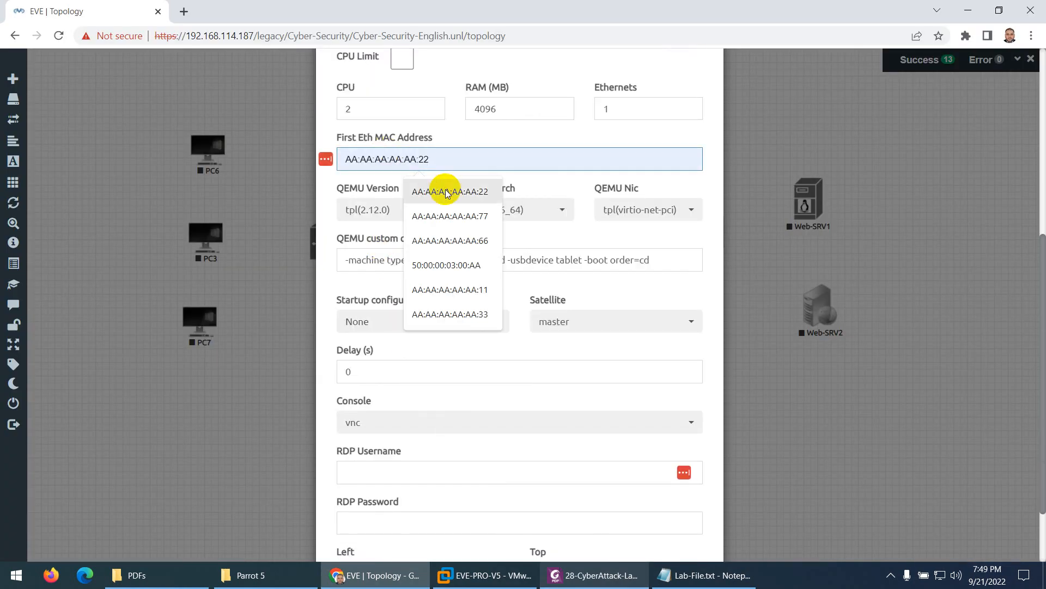
pyautogui.click(458, 314)
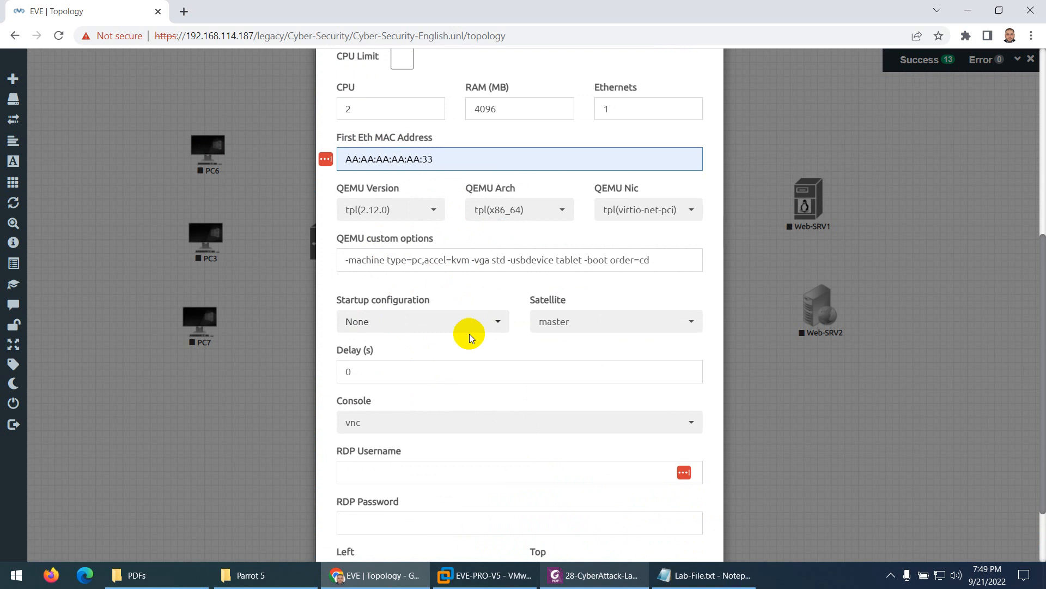
pyautogui.scroll(-2, 470, 338)
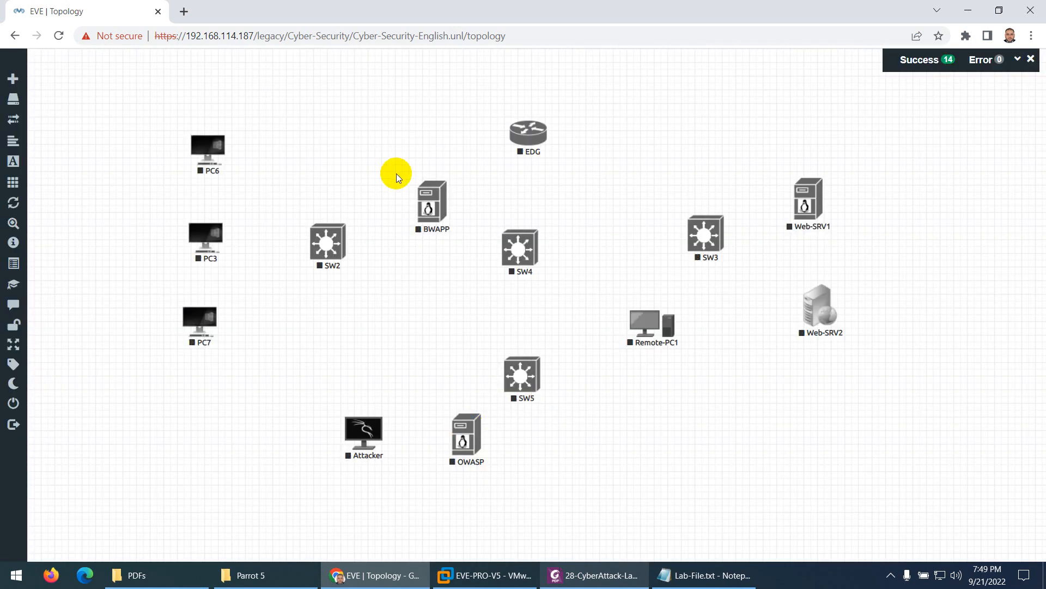
# Place the BWAPP node below SW5, beside OWASP, and compare the layout with the lab PDF diagram
pyautogui.moveTo(438, 208); pyautogui.dragTo(549, 446)
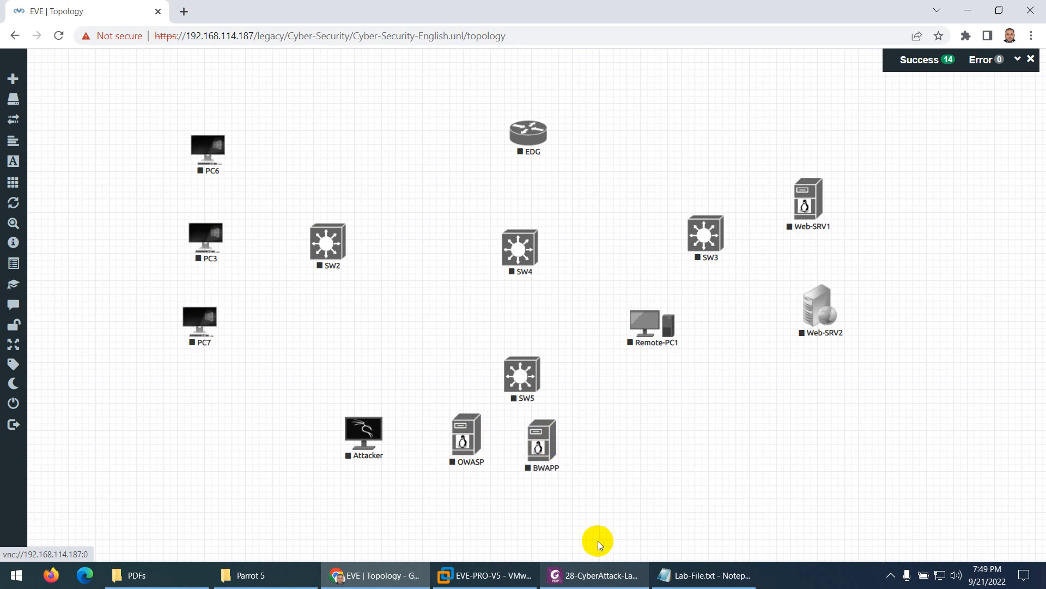
pyautogui.click(595, 575)
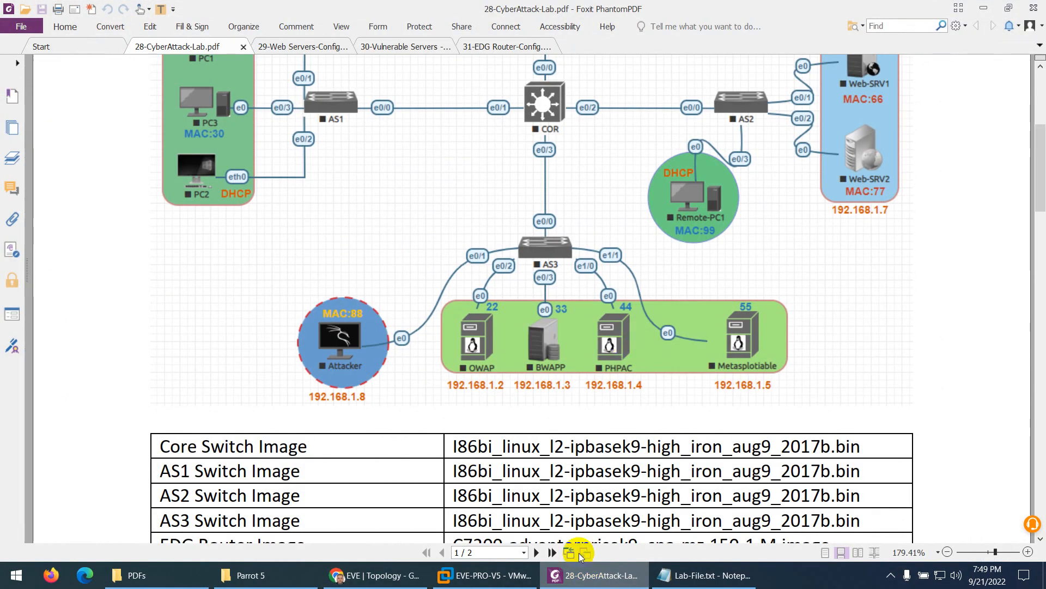
pyautogui.click(594, 584)
# Begin another node from the Linux template with the linux-PHPauction2.1 image
pyautogui.rightClick(410, 154)
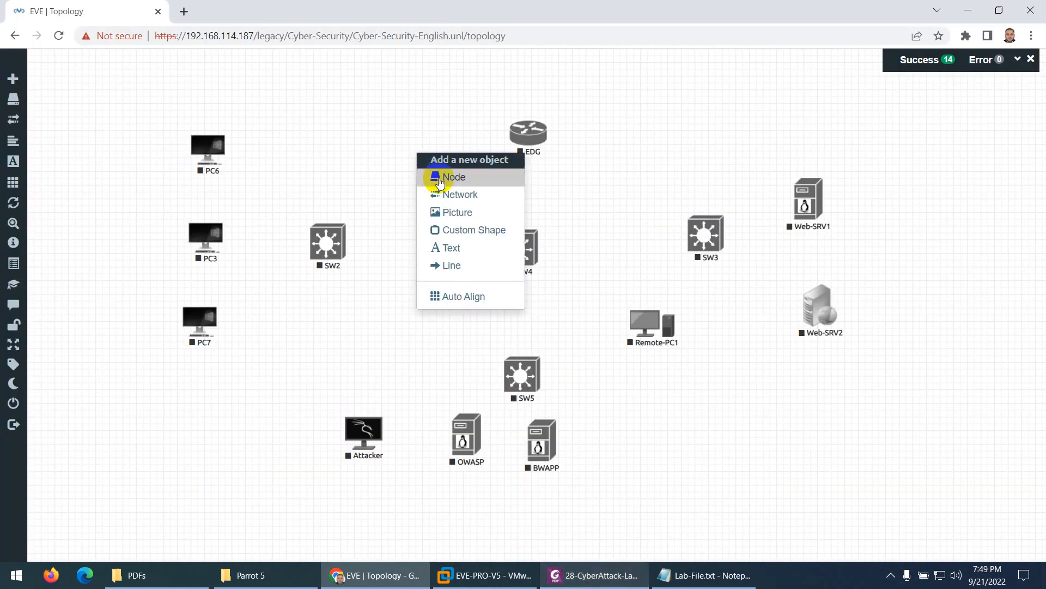
pyautogui.click(438, 179)
pyautogui.write('in')
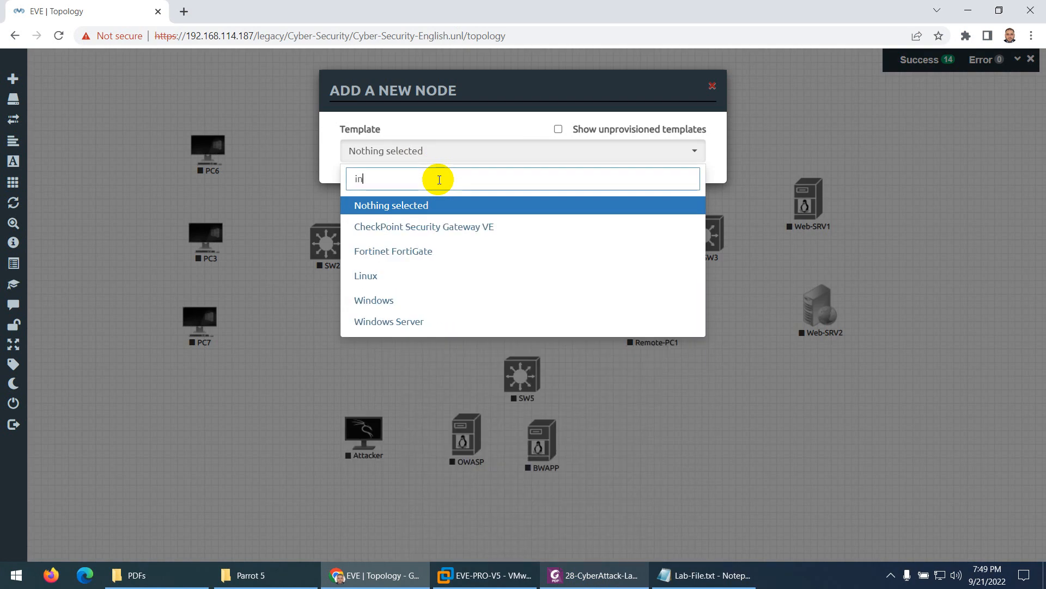
pyautogui.click(401, 274)
pyautogui.click(573, 210)
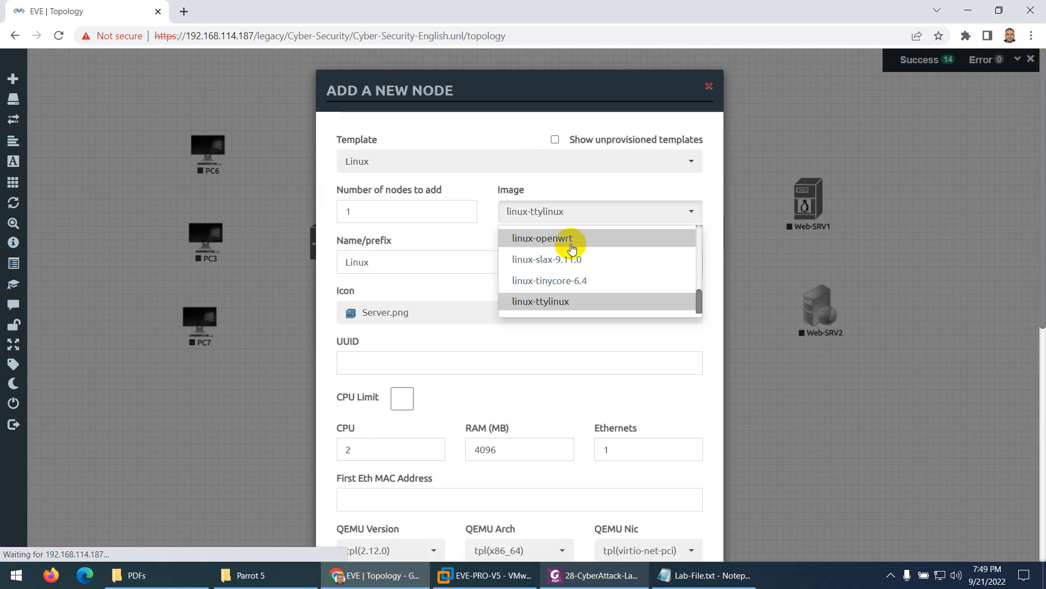
pyautogui.scroll(2, 591, 303)
pyautogui.scroll(3, 586, 289)
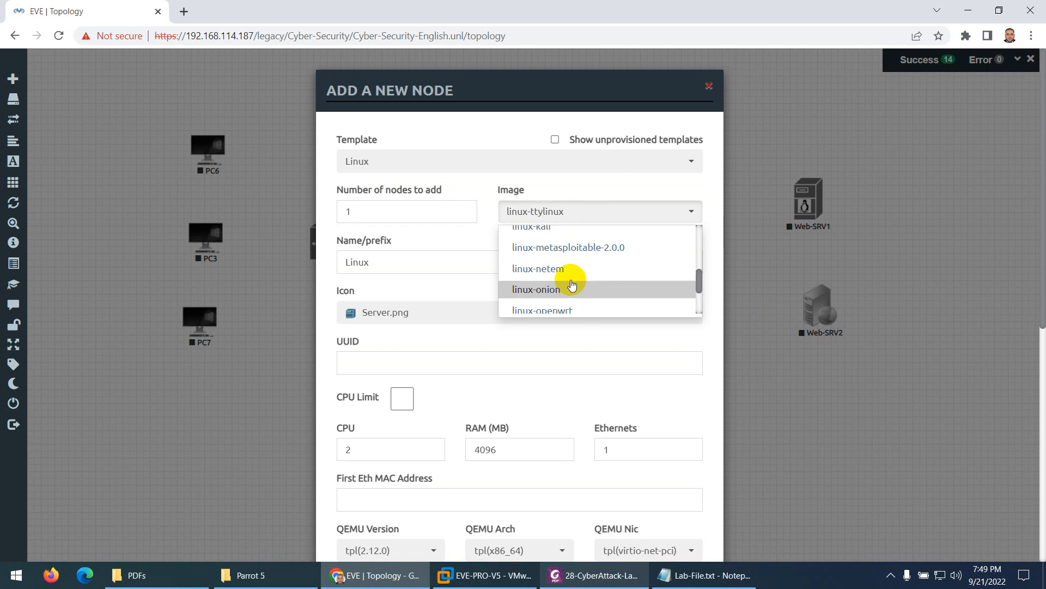
pyautogui.scroll(1, 577, 281)
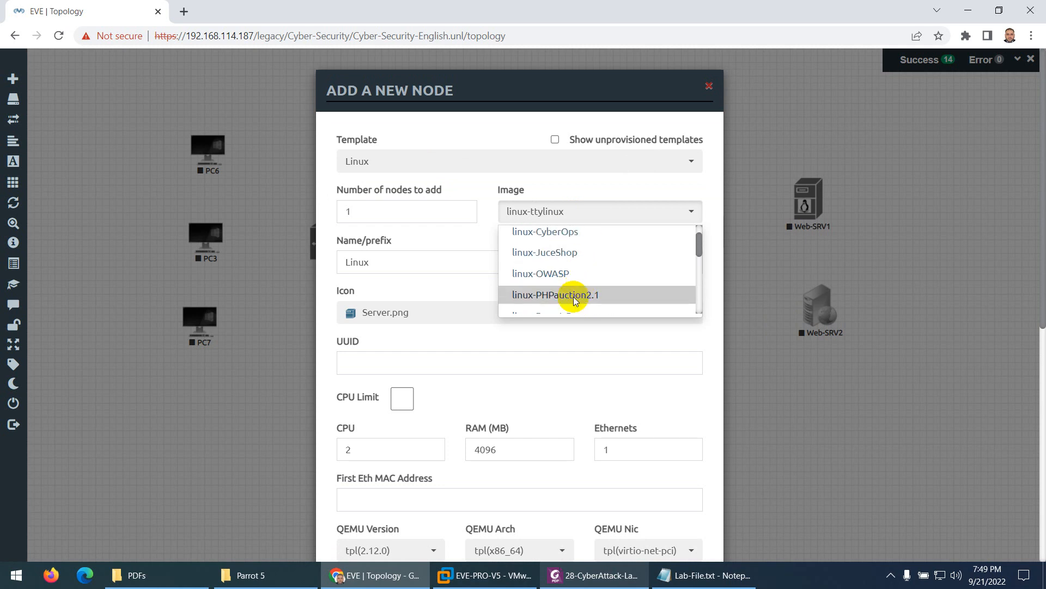
pyautogui.click(574, 296)
# Name the linux-PHPauction2.1 node PHPAC, as in the lab PDF, and give it the Server_Linux.png icon
pyautogui.moveTo(391, 268); pyautogui.dragTo(312, 264)
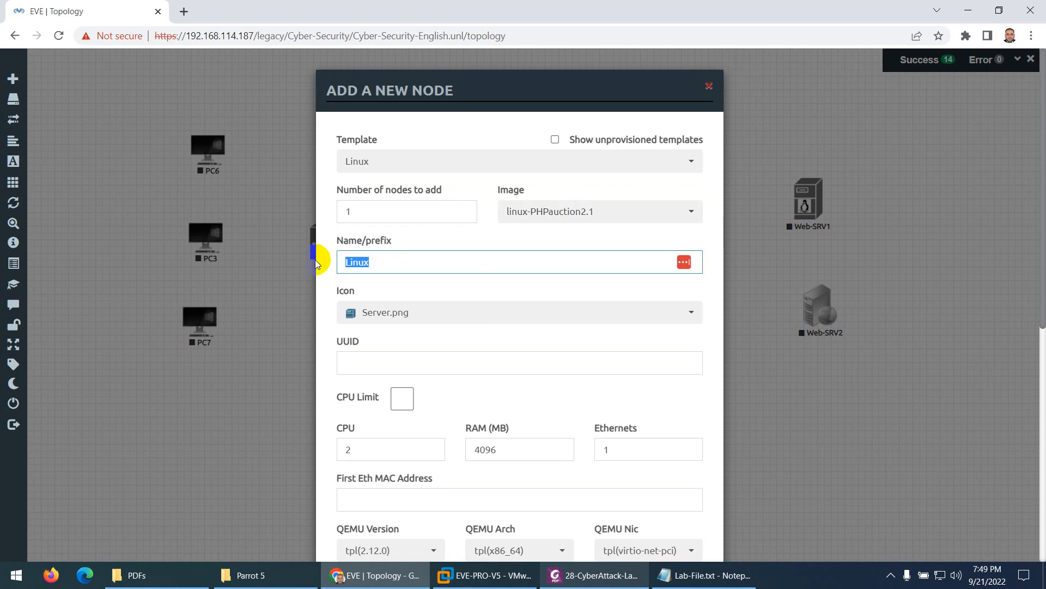
pyautogui.write('phpAc')
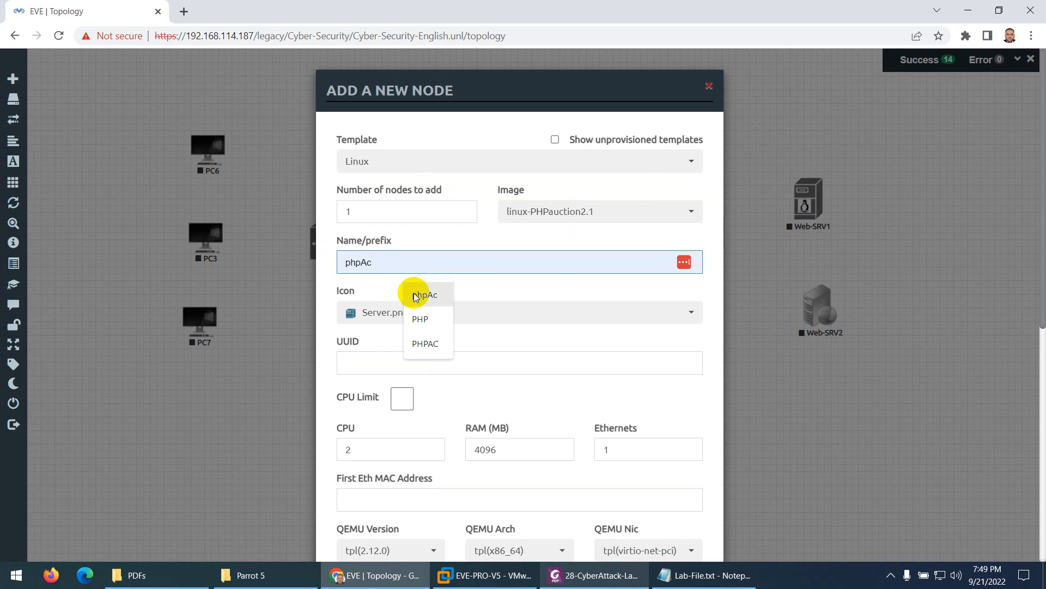
pyautogui.click(414, 296)
pyautogui.click(599, 577)
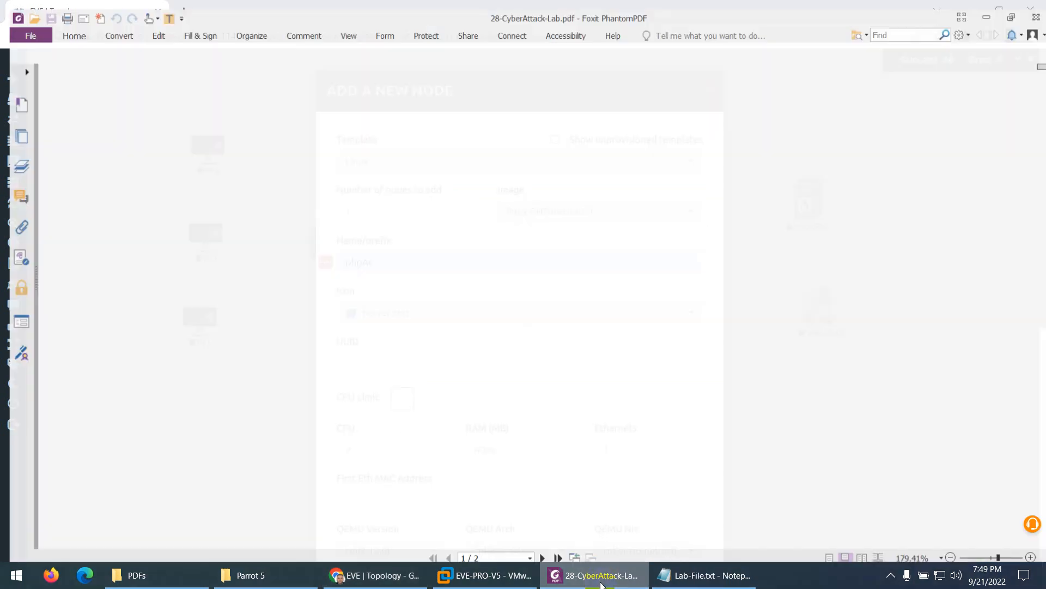
pyautogui.click(601, 577)
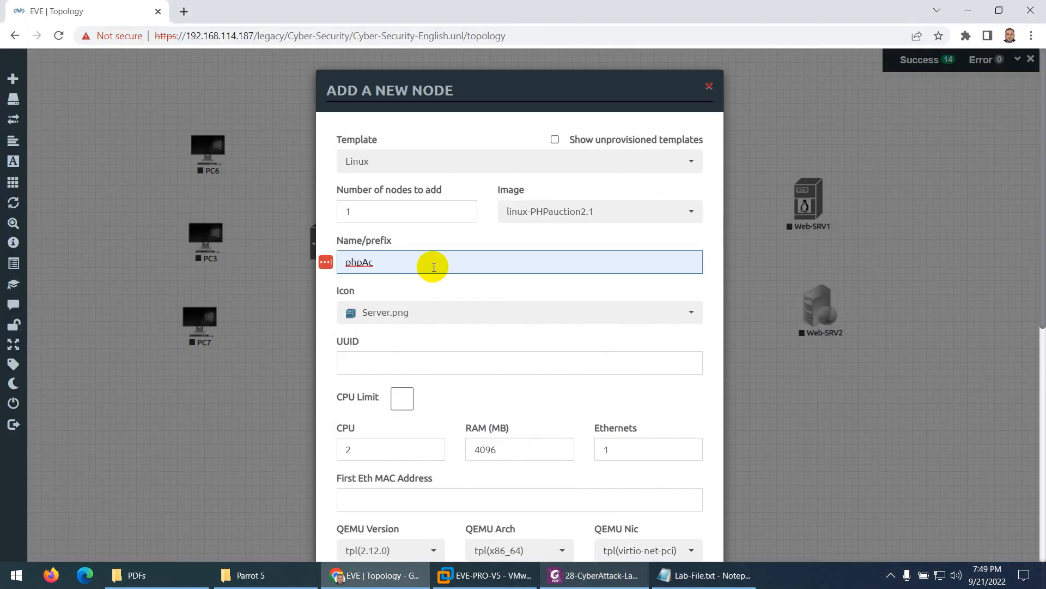
pyautogui.press('BackSpace')
pyautogui.click(431, 321)
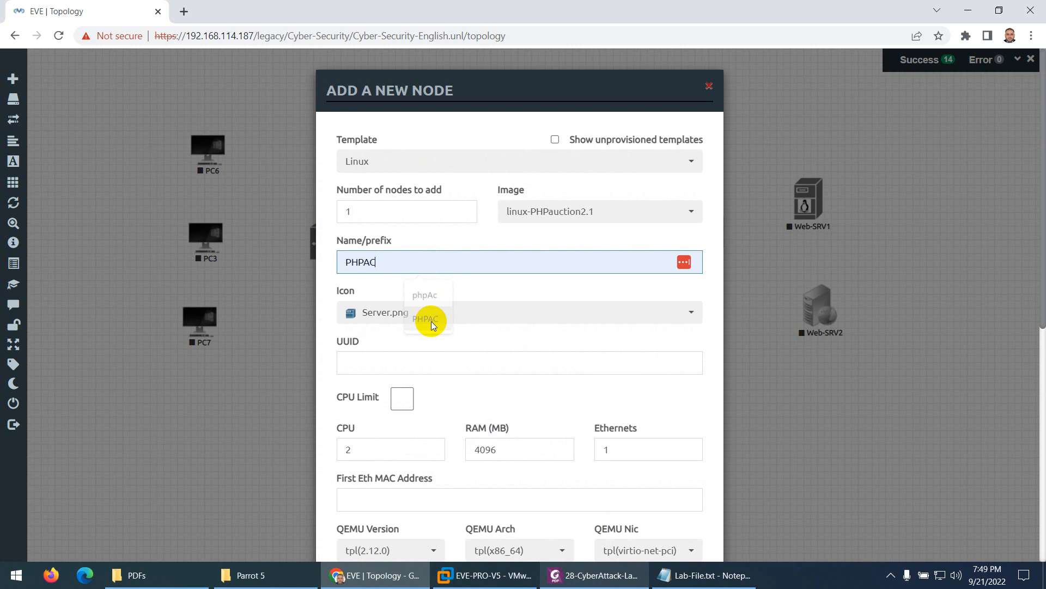
pyautogui.click(424, 319)
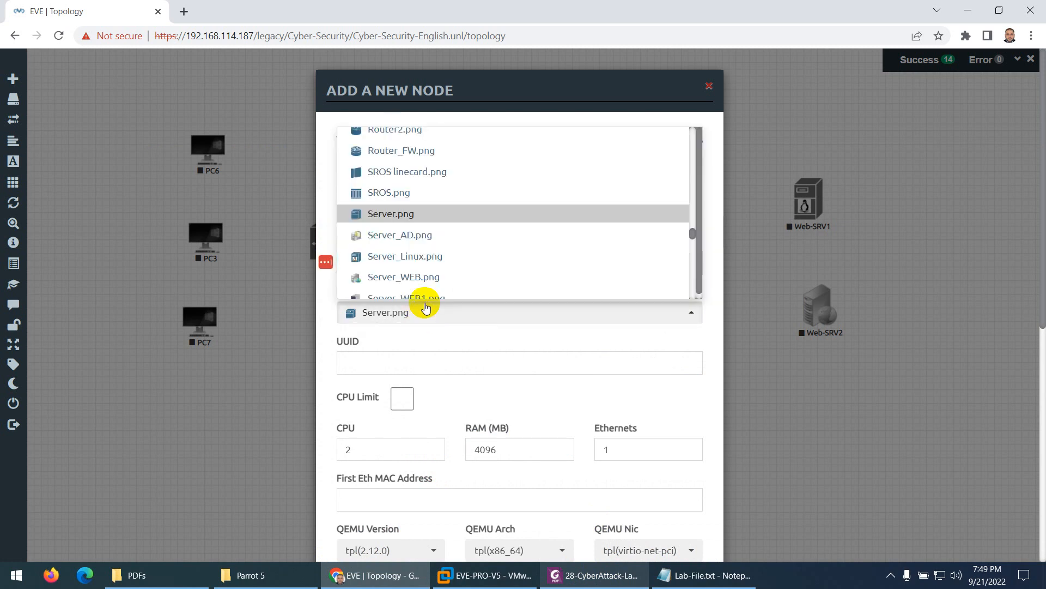
pyautogui.click(428, 257)
# Set the PHPAC node's first Ethernet MAC address to AA:AA:AA:AA:AA:44, checking it against the lab PDF, and save the node
pyautogui.scroll(-4, 401, 372)
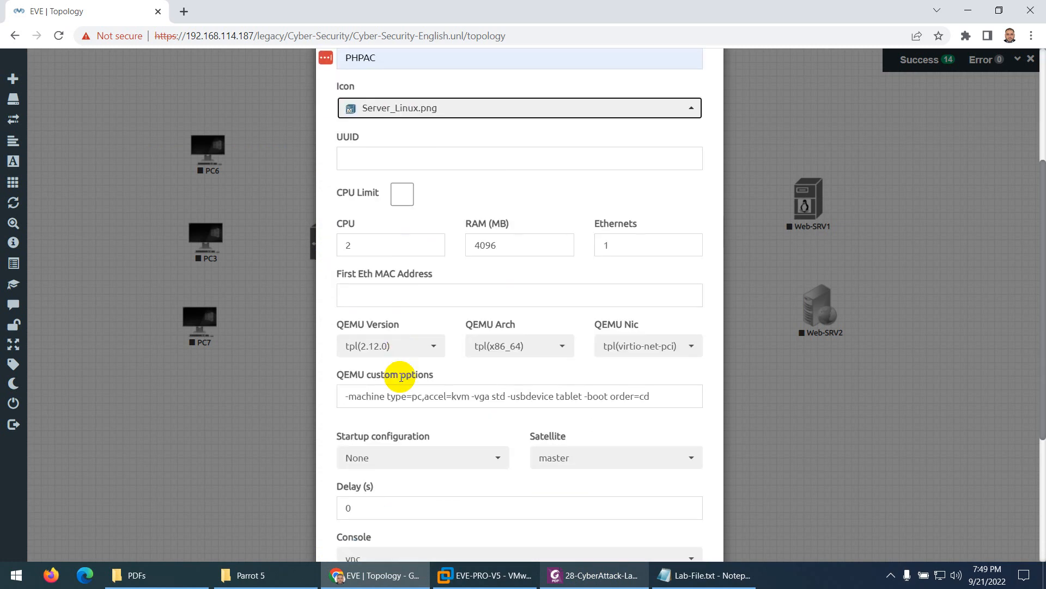
pyautogui.click(599, 576)
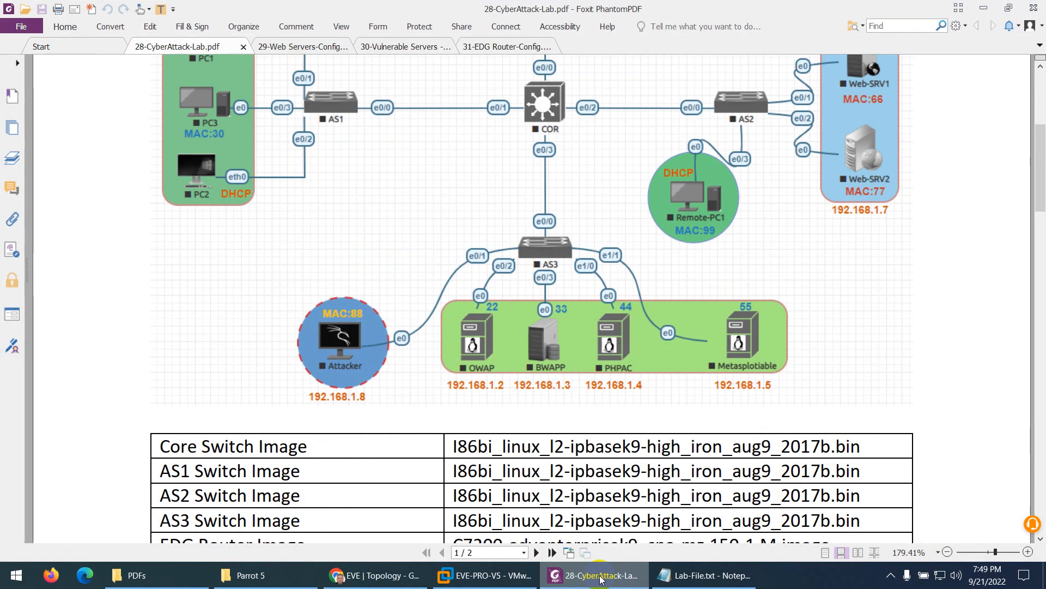
pyautogui.click(600, 576)
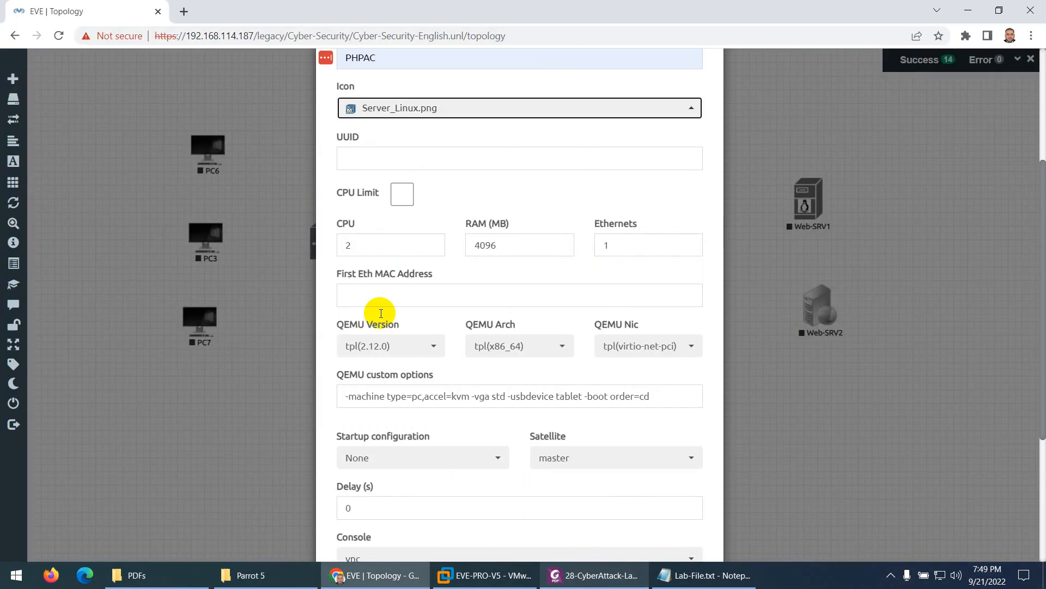
pyautogui.click(376, 293)
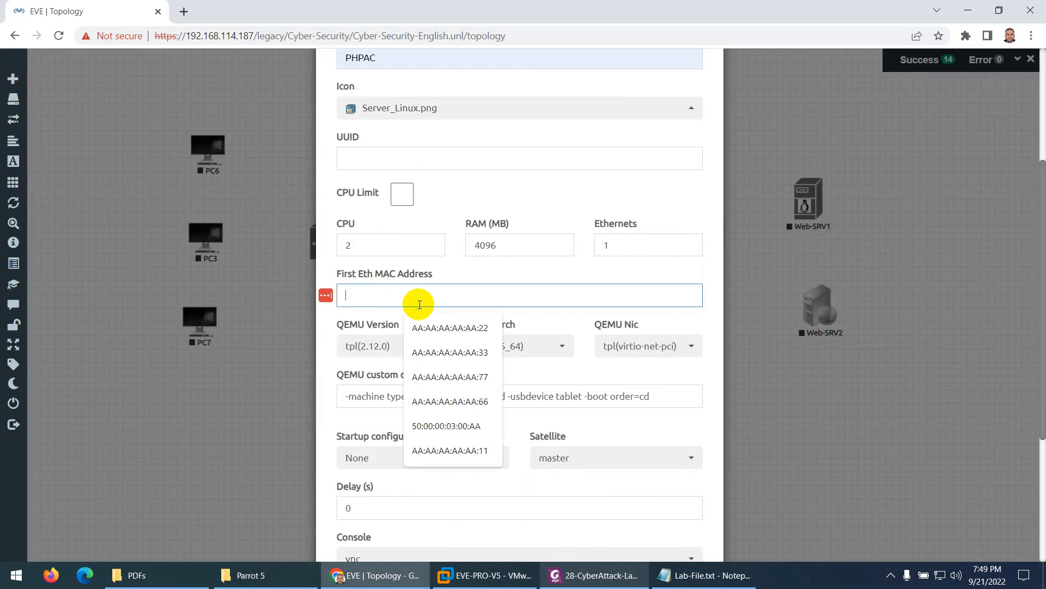
pyautogui.click(438, 326)
pyautogui.press('BackSpace')
pyautogui.press('BackSpace')
pyautogui.write('4')
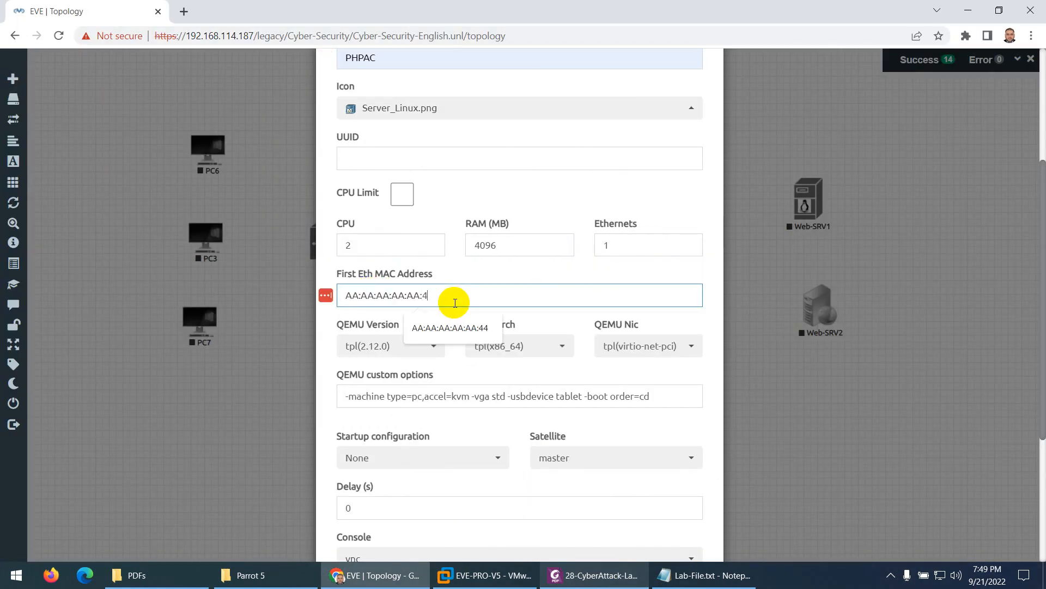
pyautogui.write('4')
pyautogui.scroll(-4, 483, 450)
pyautogui.click(452, 519)
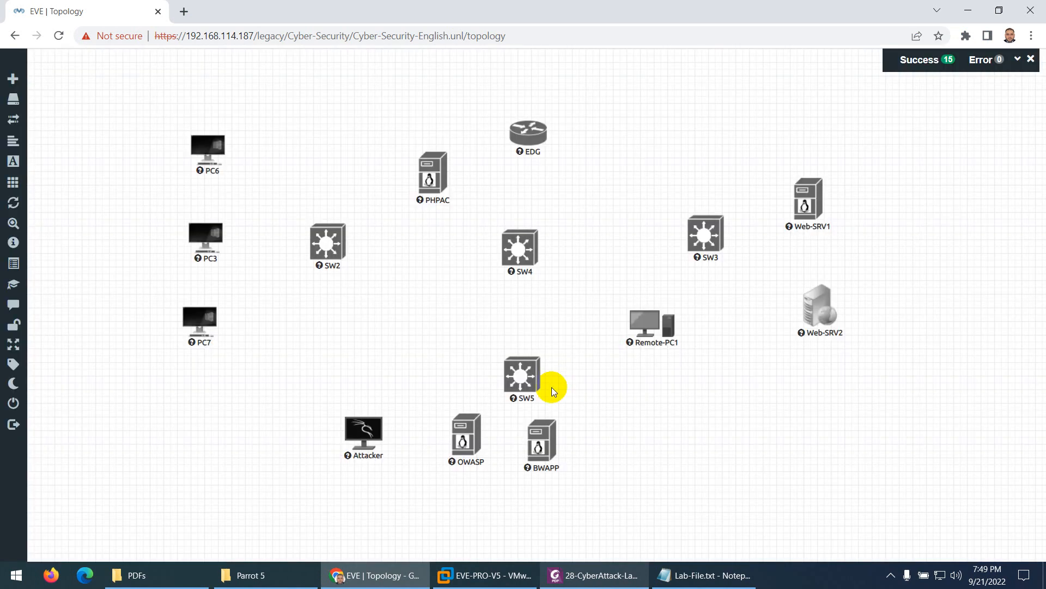
# Place the PHPAC node beside BWAPP in the row below SW5 and compare the layout with the lab PDF diagram
pyautogui.moveTo(428, 175); pyautogui.dragTo(603, 433)
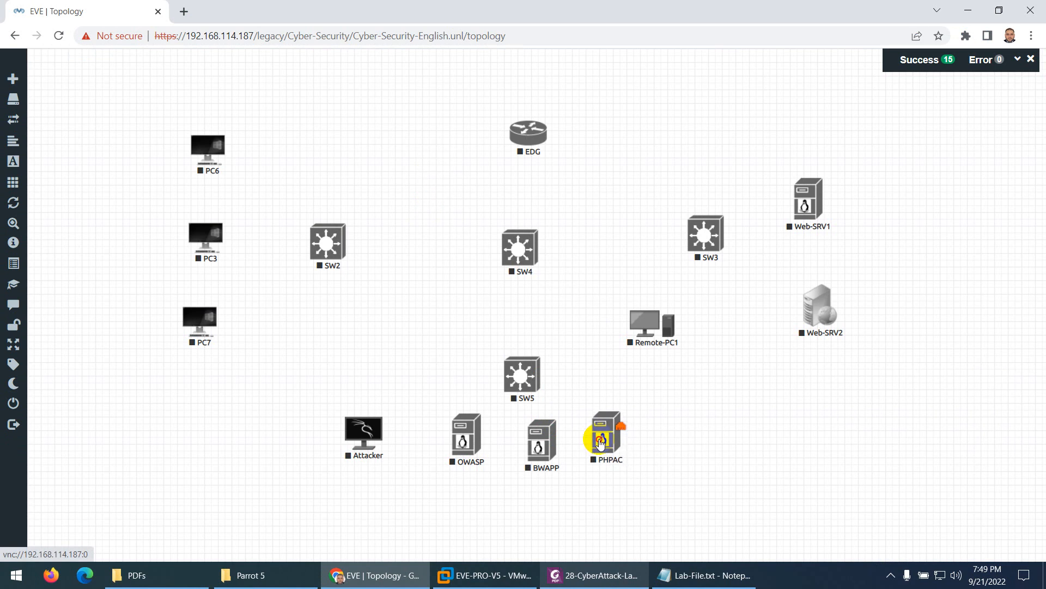
pyautogui.click(609, 575)
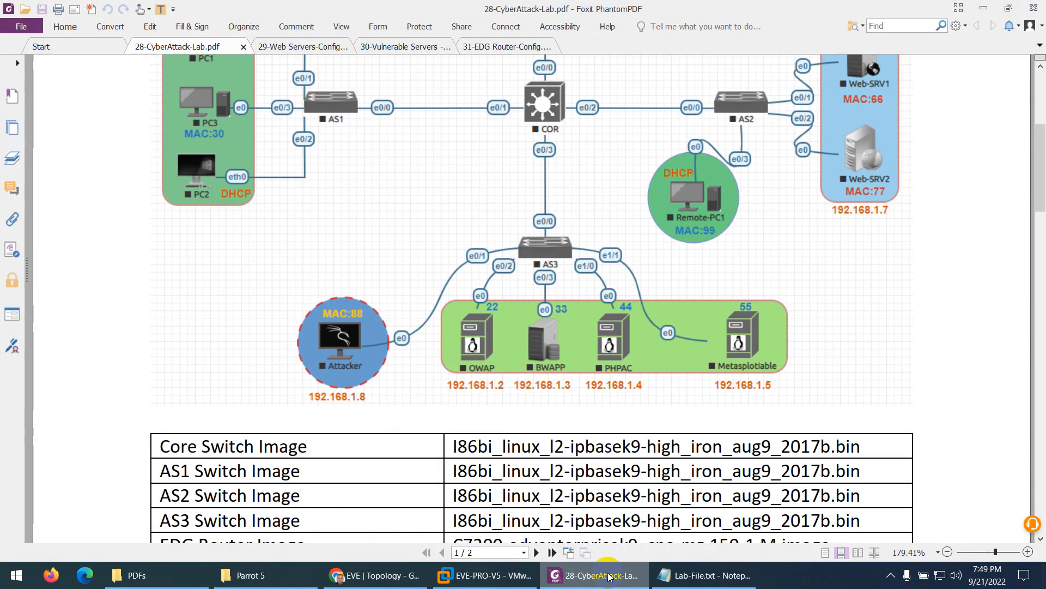
pyautogui.click(609, 575)
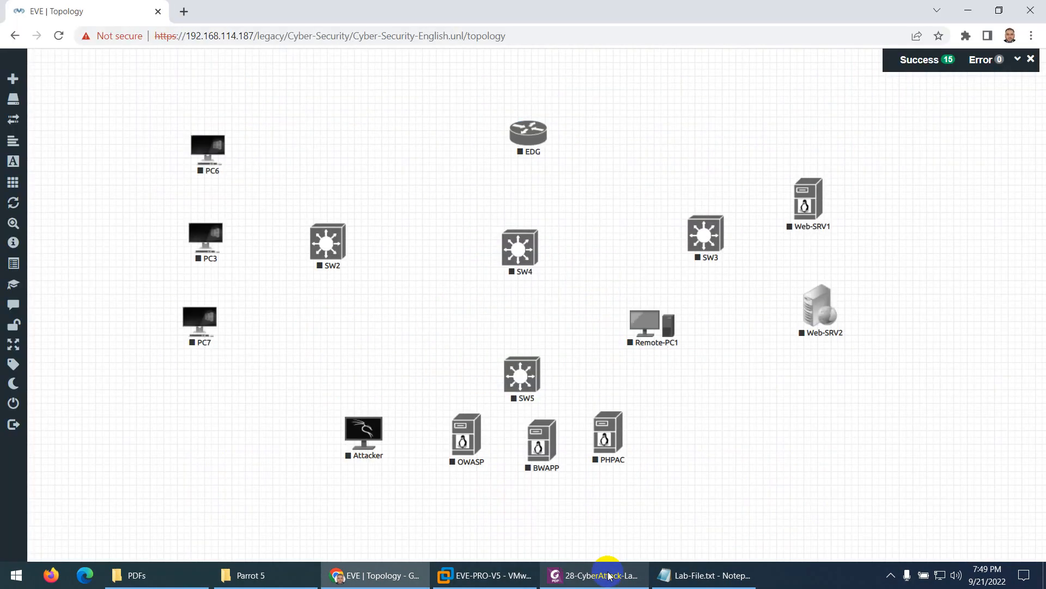
# Begin another node from the Linux template with the linux-metasploitable-2.0.0 image
pyautogui.rightClick(353, 101)
pyautogui.click(376, 123)
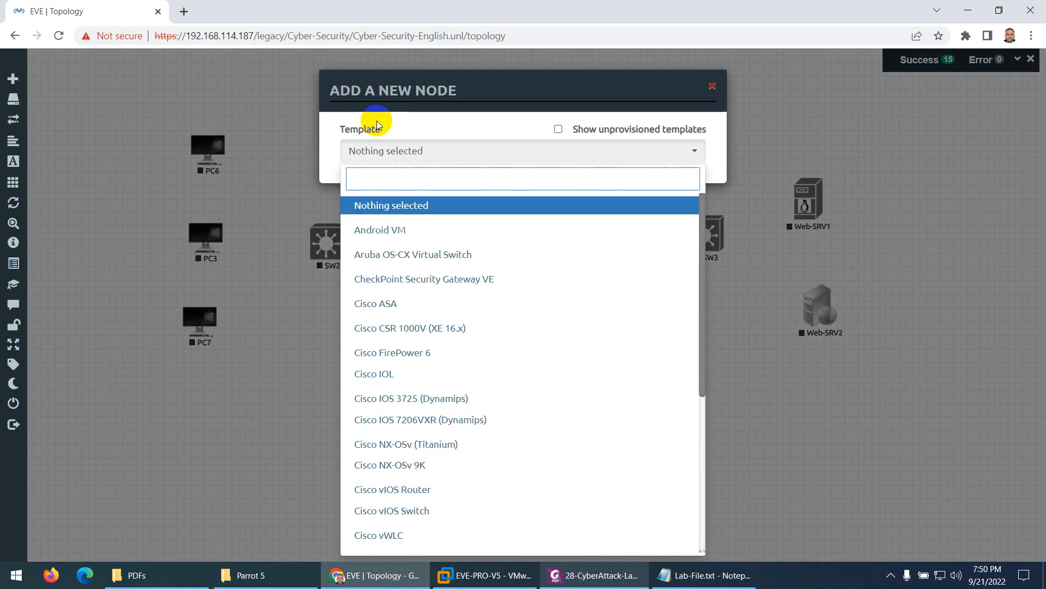
pyautogui.write('lin')
pyautogui.click(362, 206)
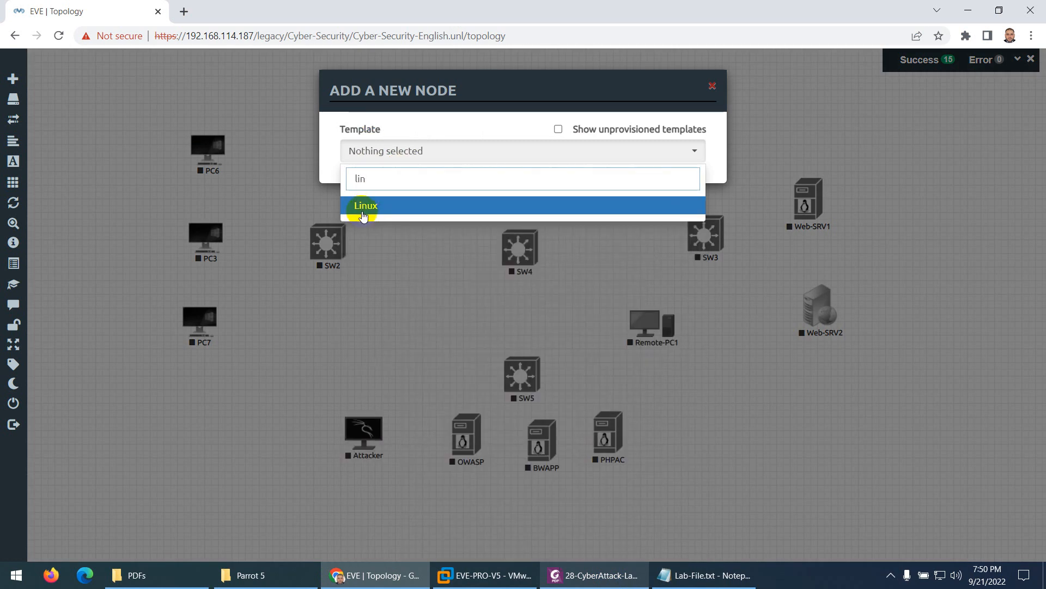
pyautogui.click(573, 211)
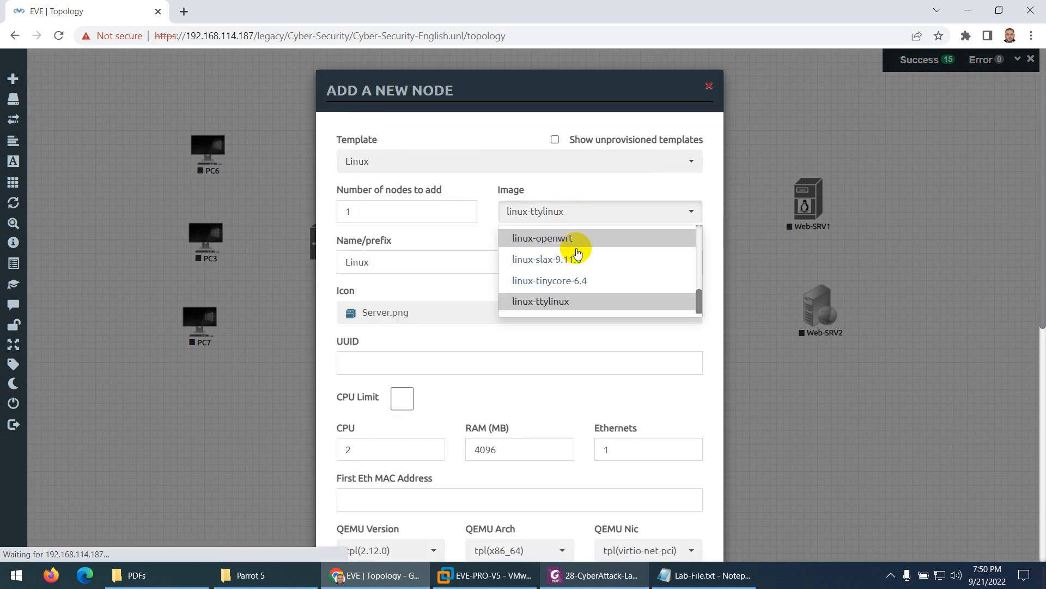
pyautogui.scroll(3, 584, 302)
pyautogui.scroll(-3, 585, 306)
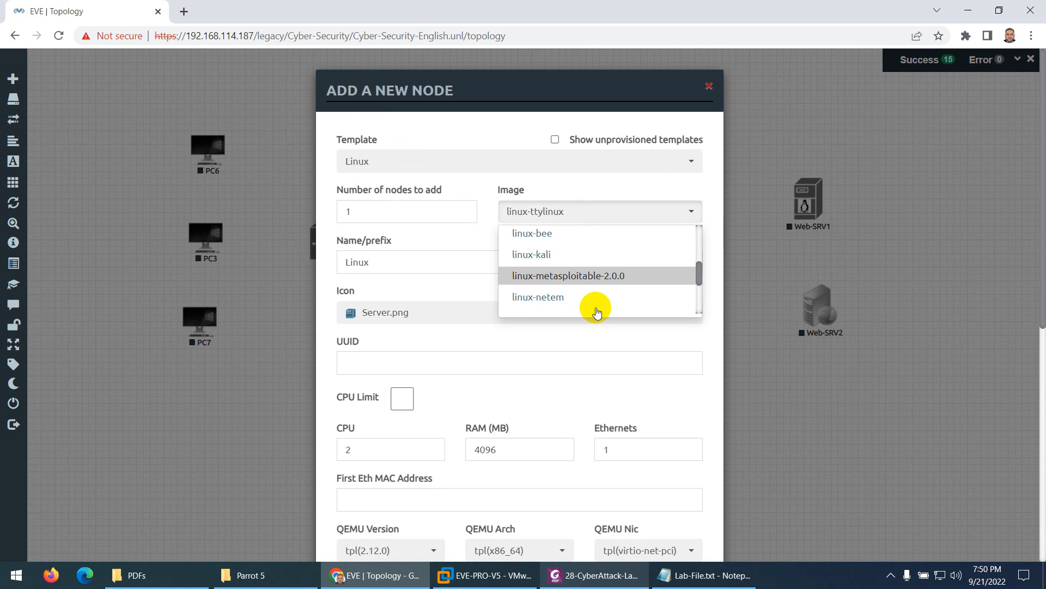
pyautogui.click(596, 246)
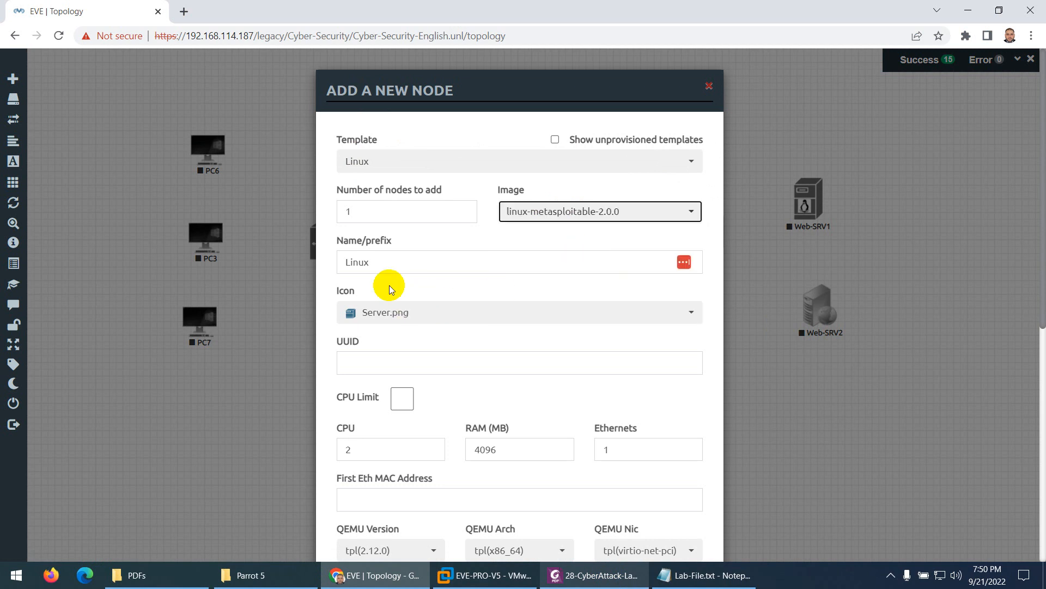
# Name the linux-metasploitable-2.0.0 node Metasplotiable and give it the Server_Linux.png icon
pyautogui.moveTo(374, 262); pyautogui.dragTo(341, 264)
pyautogui.write('Metasplotiable')
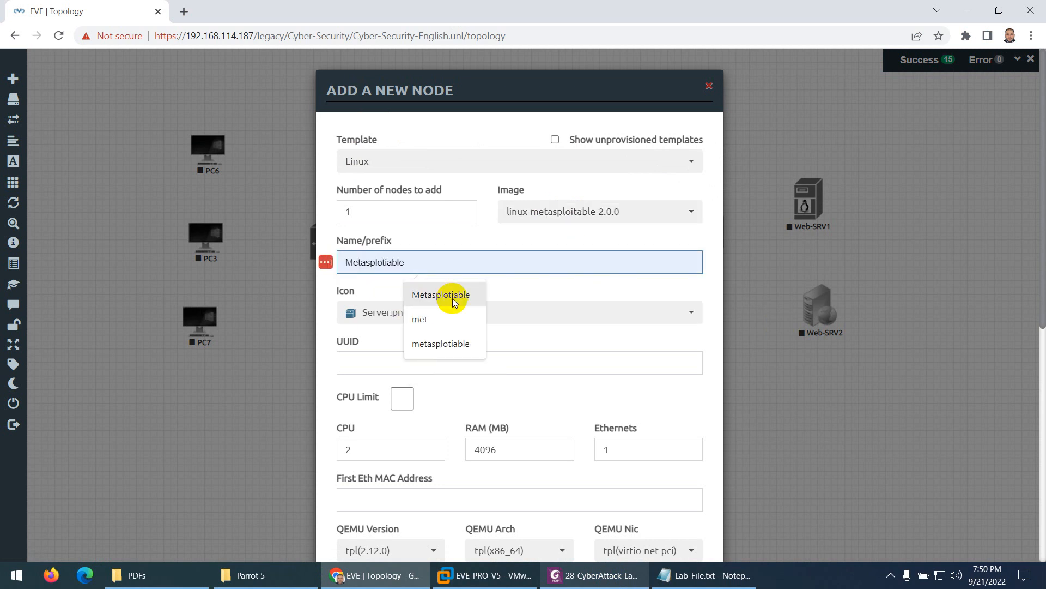
pyautogui.click(452, 297)
pyautogui.click(425, 312)
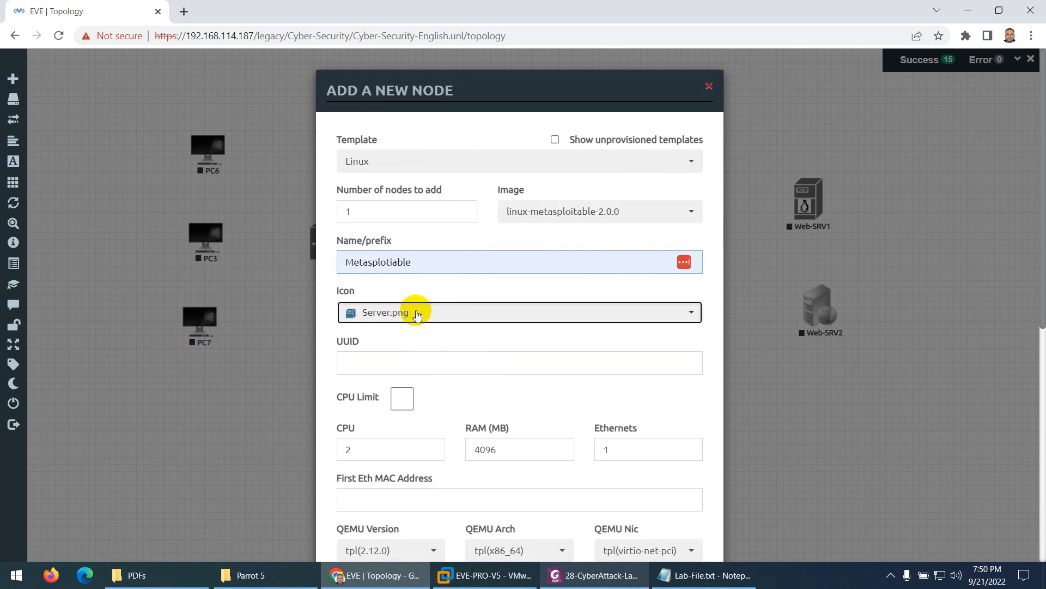
pyautogui.click(401, 256)
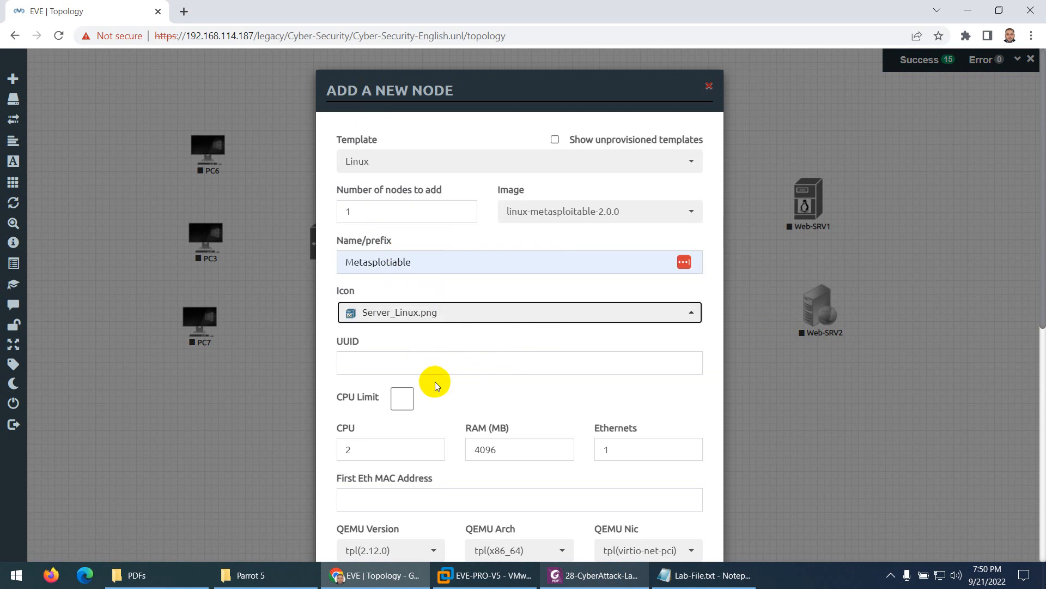
# Set the Metasplotiable node's first Ethernet MAC address to AA:AA:AA:AA:AA:55, checking it against the lab PDF, and save the node
pyautogui.scroll(-6, 436, 386)
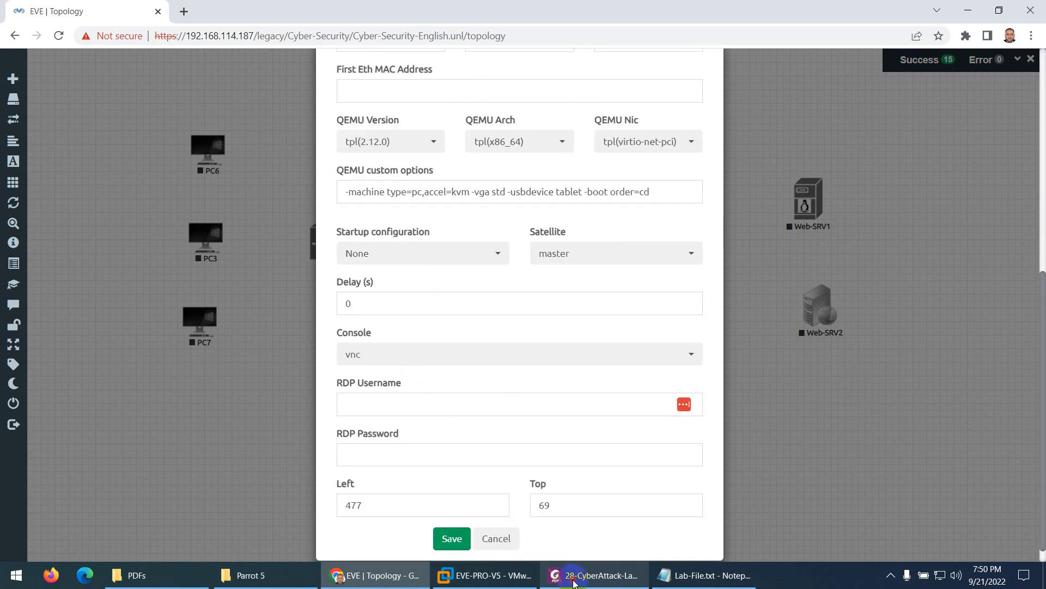
pyautogui.click(574, 583)
pyautogui.click(574, 583)
pyautogui.scroll(1, 385, 265)
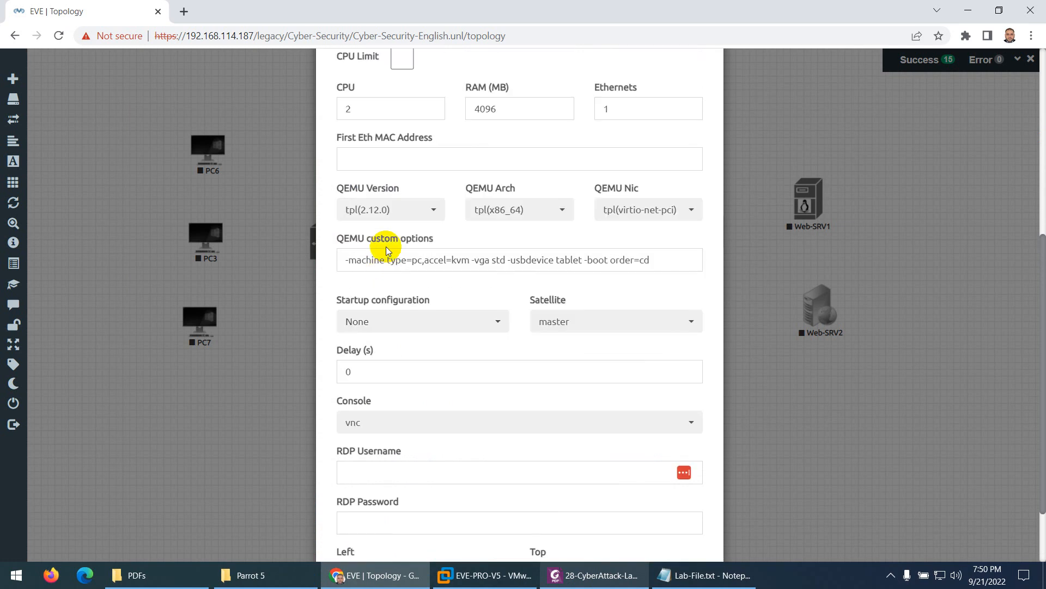
pyautogui.click(404, 158)
pyautogui.click(442, 191)
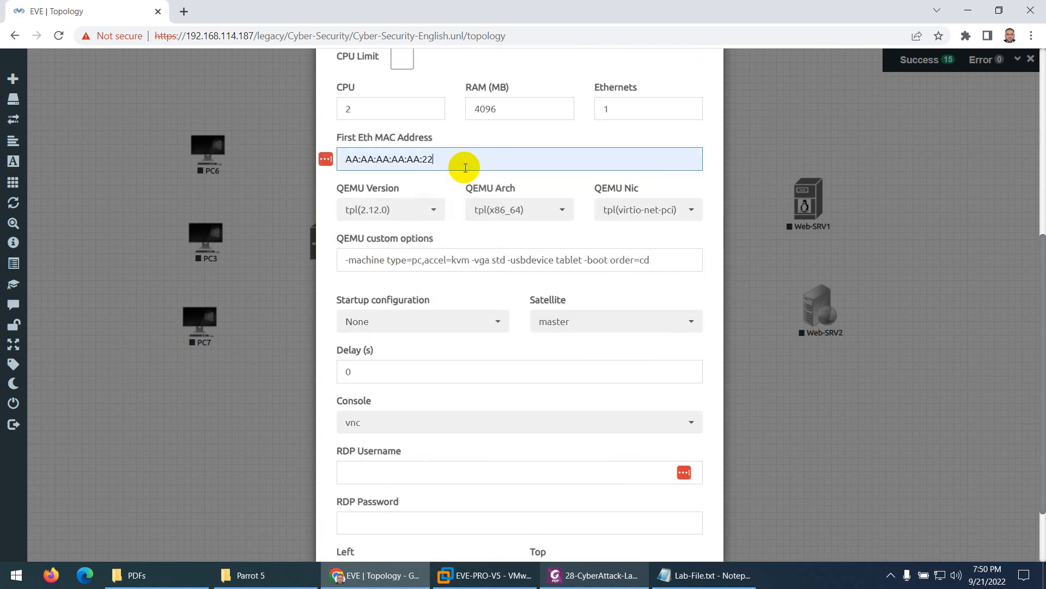
pyautogui.press('BackSpace')
pyautogui.press('BackSpace')
pyautogui.write('55')
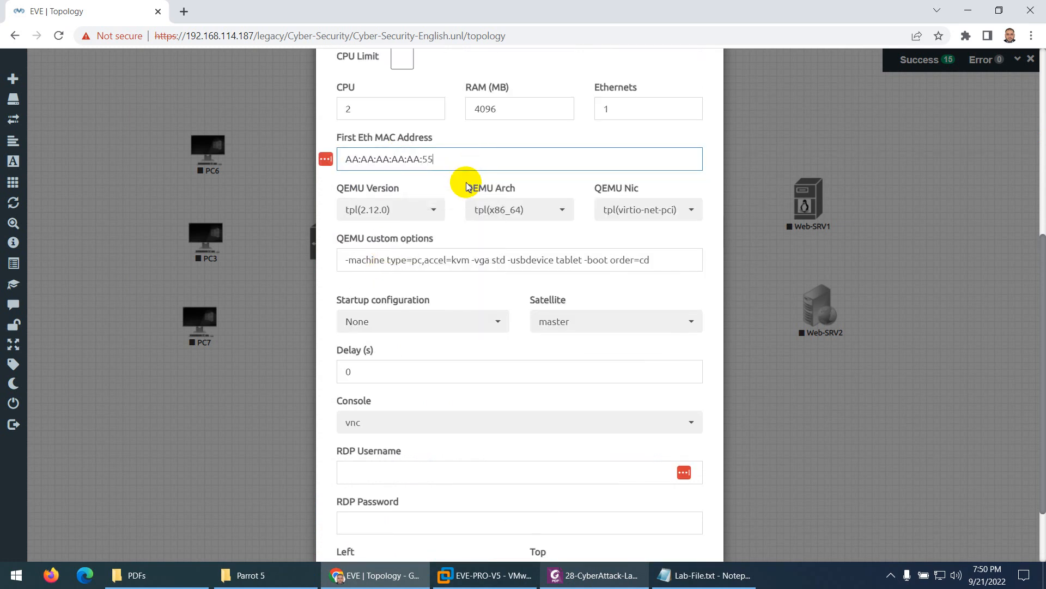
pyautogui.scroll(-2, 523, 381)
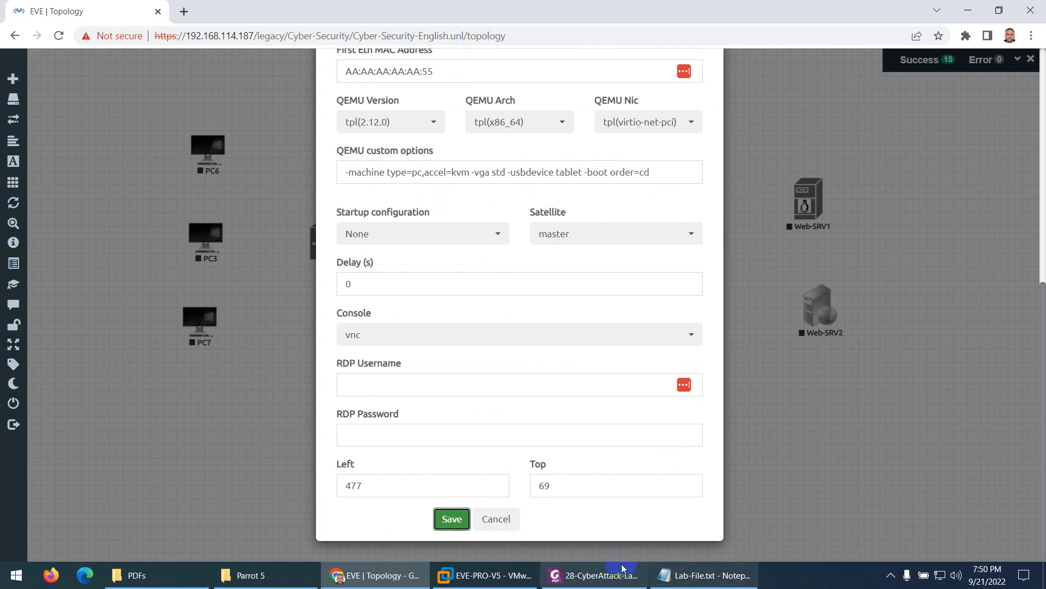
# Check the lab PDF diagram and place the Metasplotiable node beside PHPAC in the server row
pyautogui.click(600, 575)
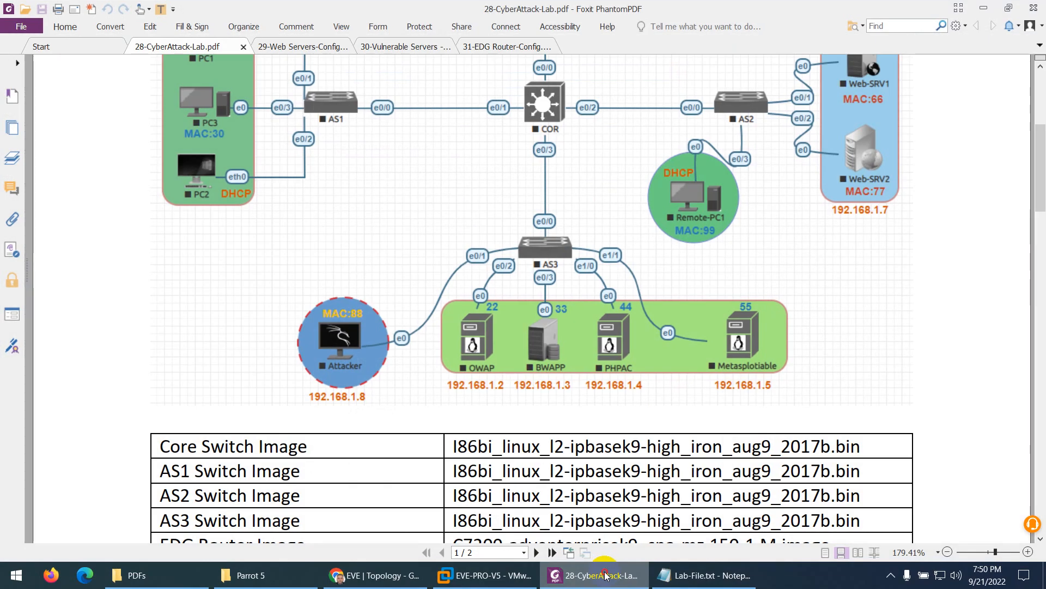
pyautogui.hotkey('alt', 'Tab')
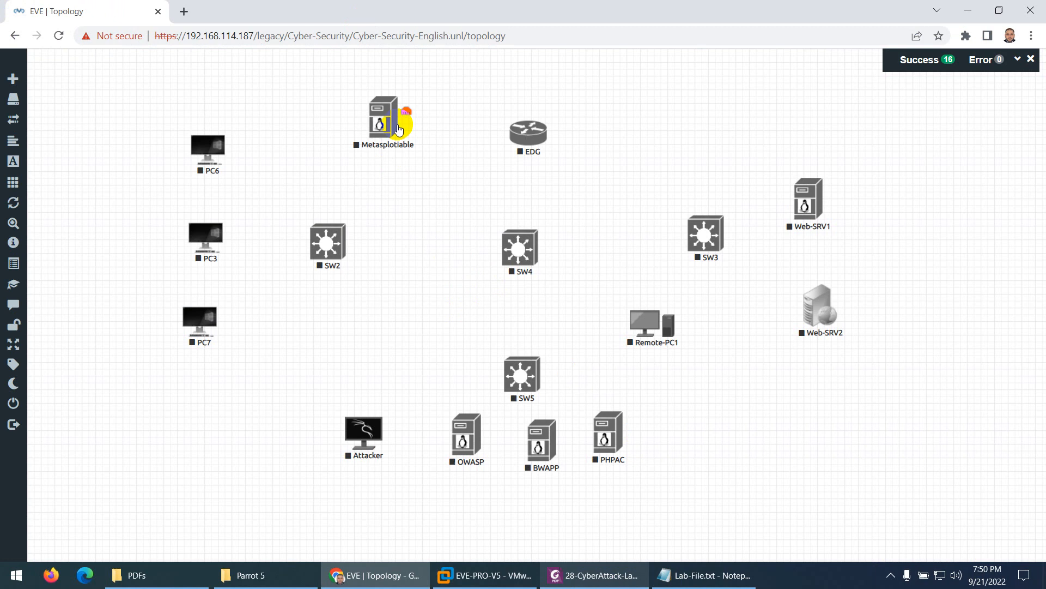
pyautogui.moveTo(398, 129); pyautogui.dragTo(709, 442)
# Check the lab PDF diagram and begin a new network of type Management(Cloud0) near the EDG router
pyautogui.click(604, 577)
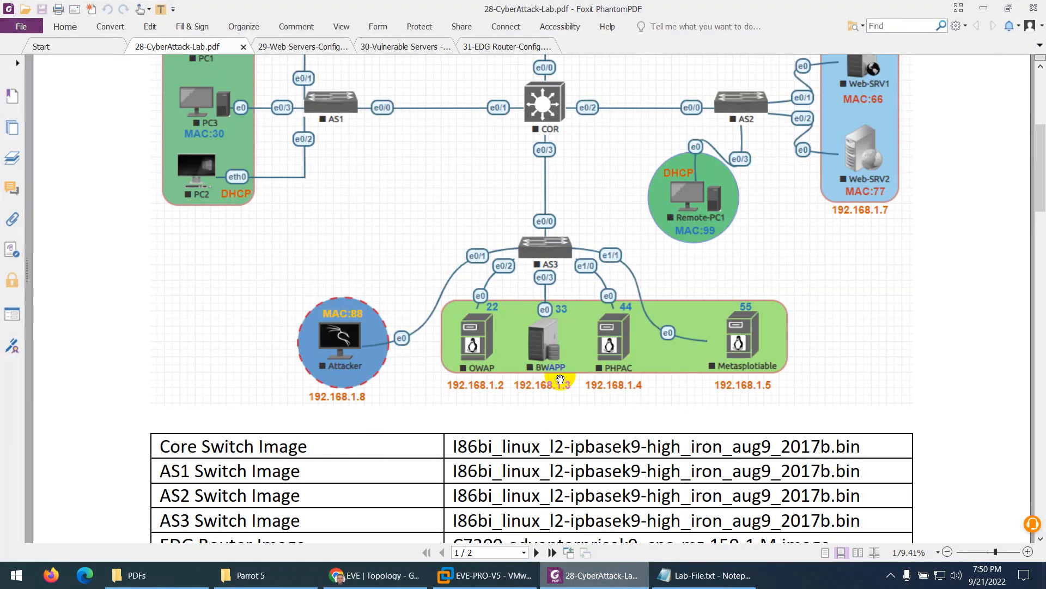
pyautogui.scroll(-2, 562, 370)
pyautogui.scroll(6, 564, 368)
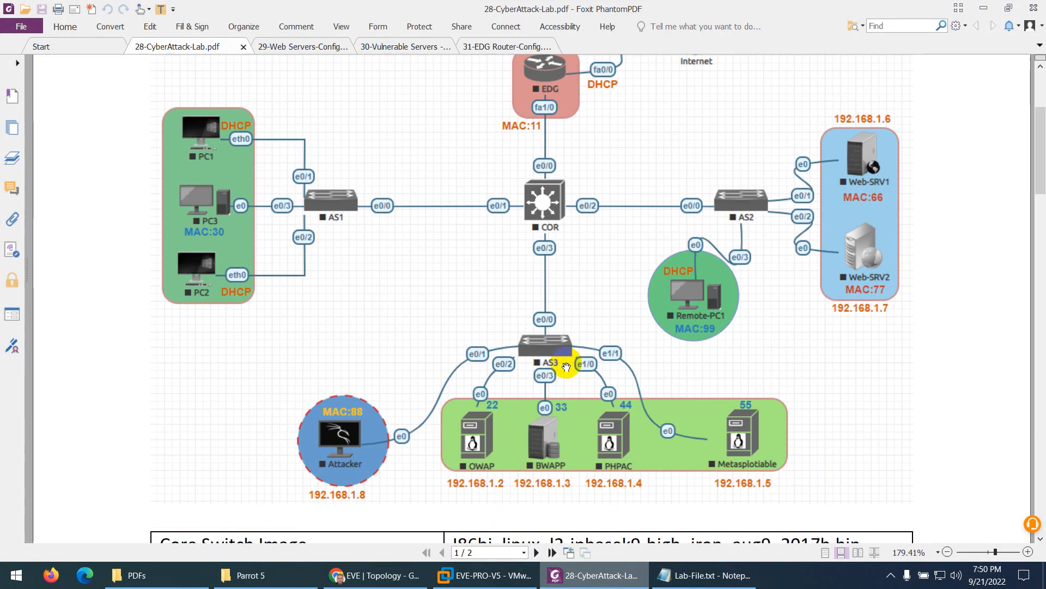
pyautogui.click(598, 582)
pyautogui.rightClick(630, 107)
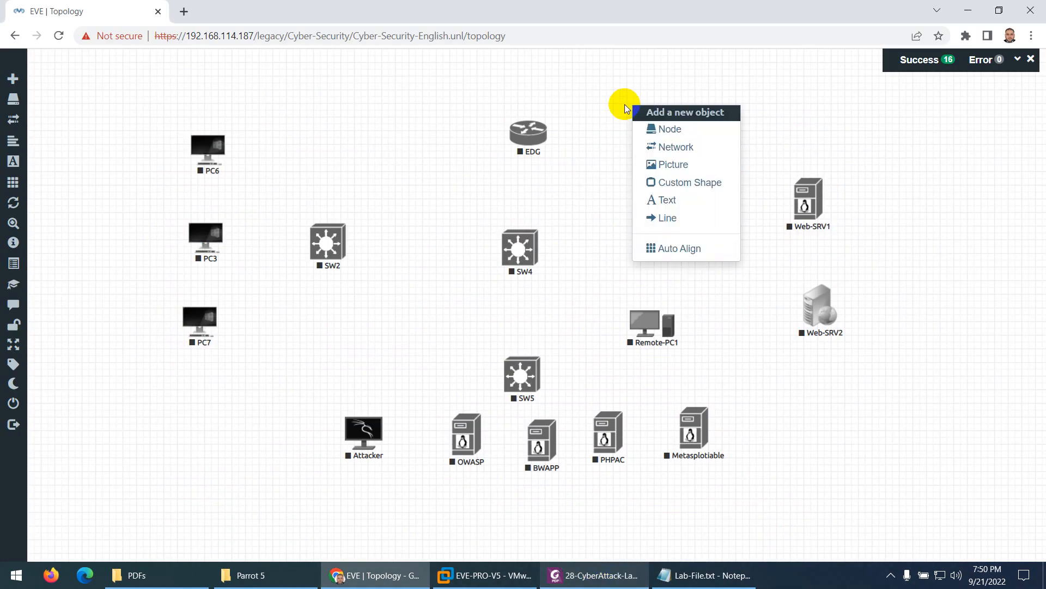
pyautogui.click(680, 151)
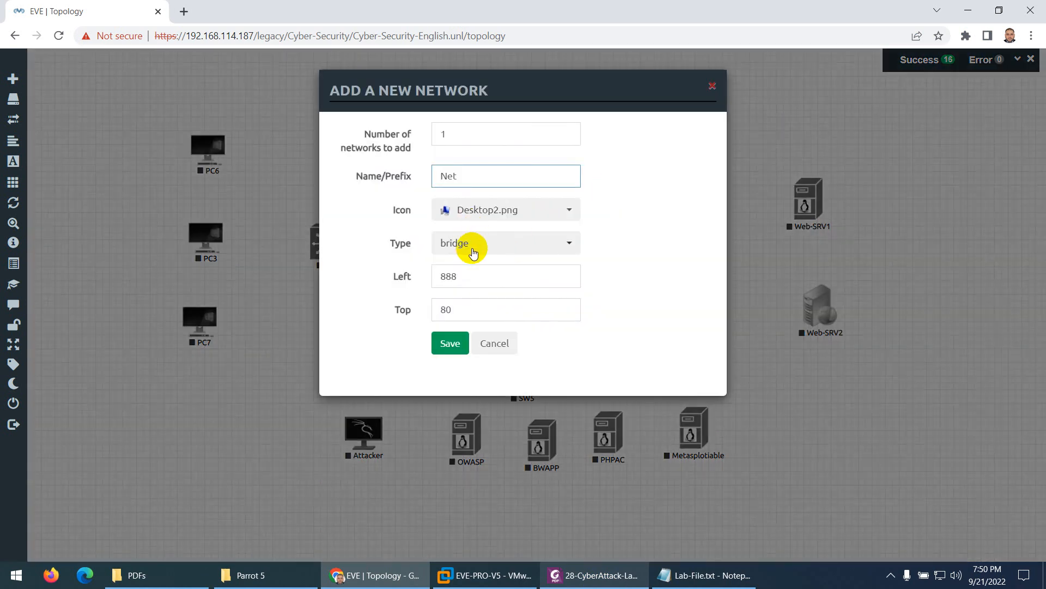
pyautogui.click(465, 246)
pyautogui.click(483, 465)
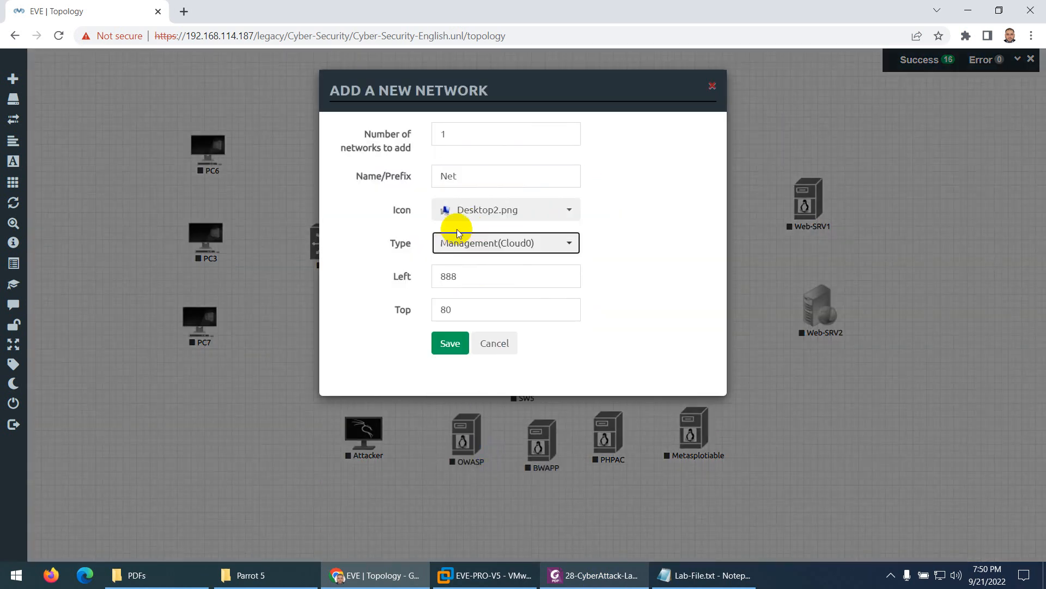
# Name the new network Internet with the globe1.png icon, save it and place it above and to the right of EDG
pyautogui.moveTo(469, 180); pyautogui.dragTo(413, 180)
pyautogui.write('Intern')
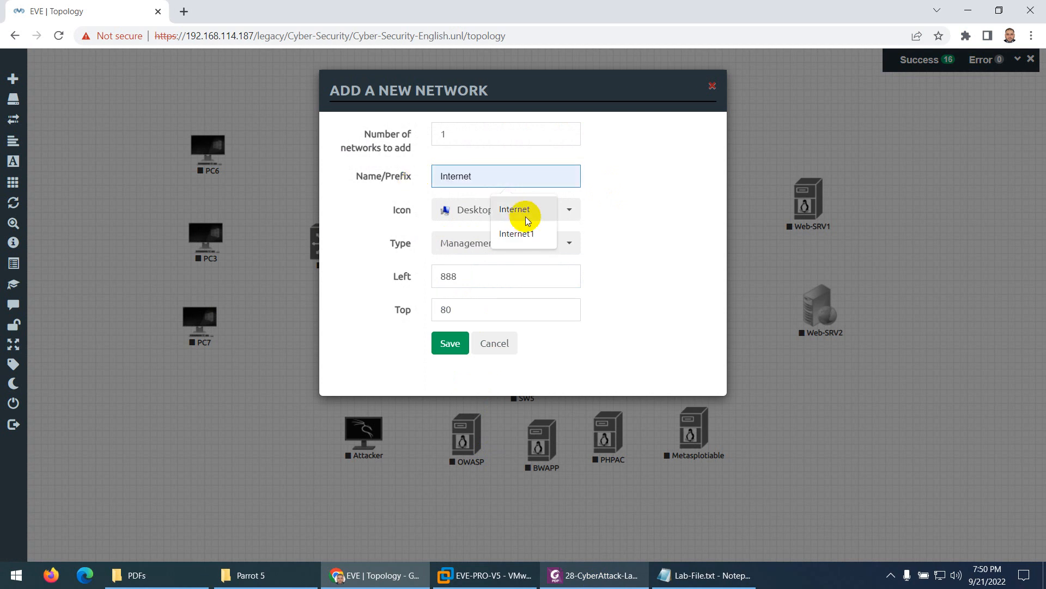
pyautogui.click(514, 210)
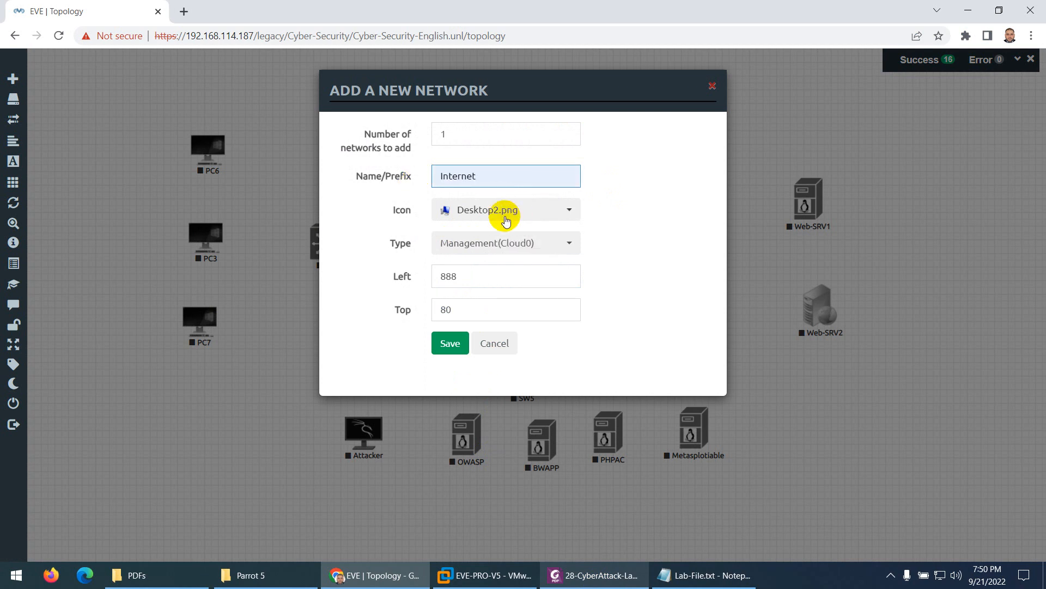
pyautogui.click(504, 214)
pyautogui.scroll(-2, 498, 280)
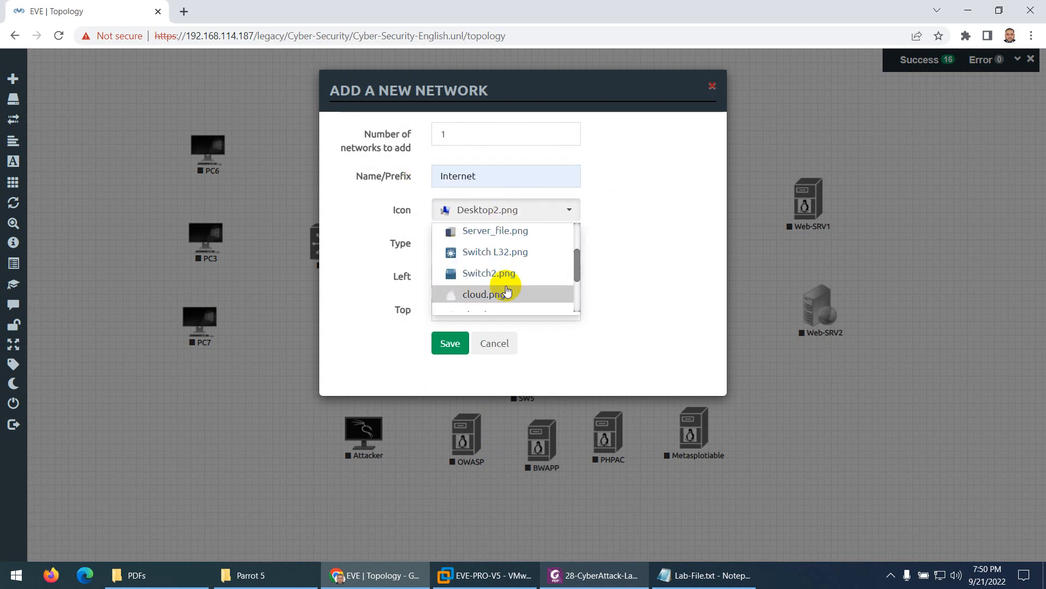
pyautogui.scroll(-2, 501, 287)
pyautogui.click(485, 269)
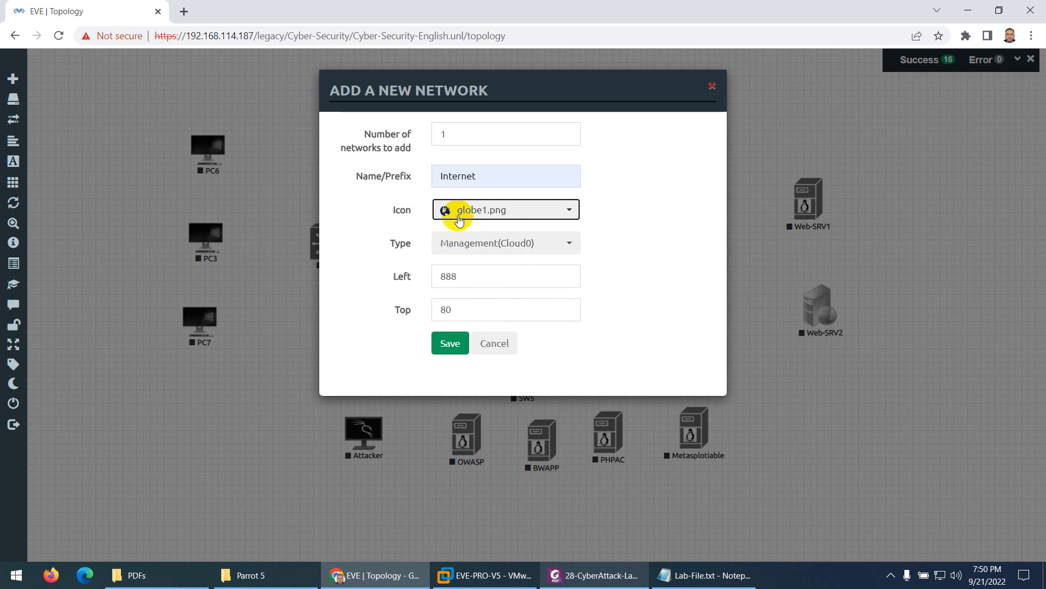
pyautogui.click(451, 344)
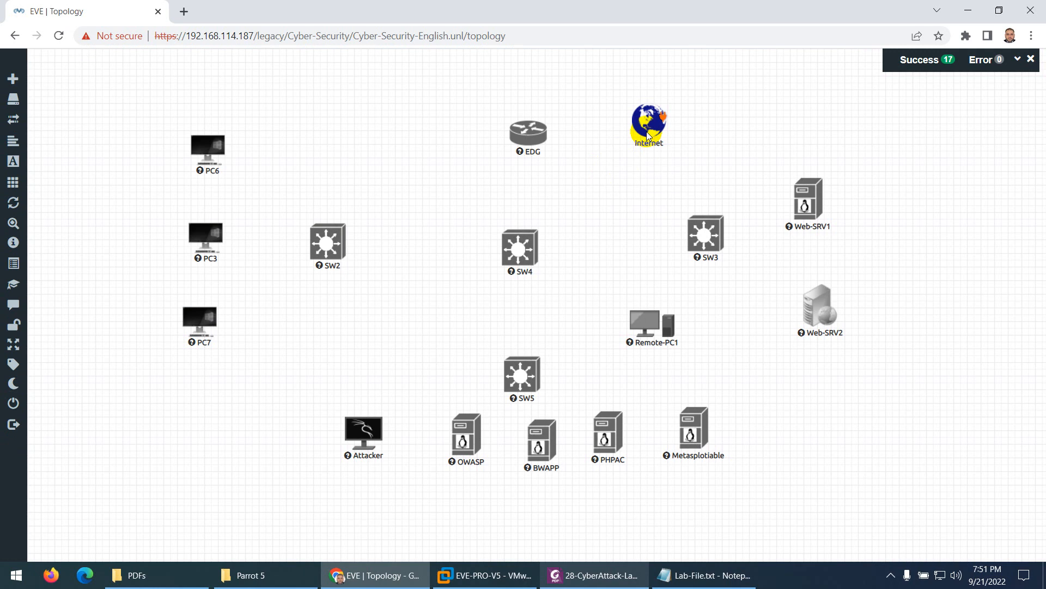
pyautogui.moveTo(648, 135); pyautogui.dragTo(687, 124)
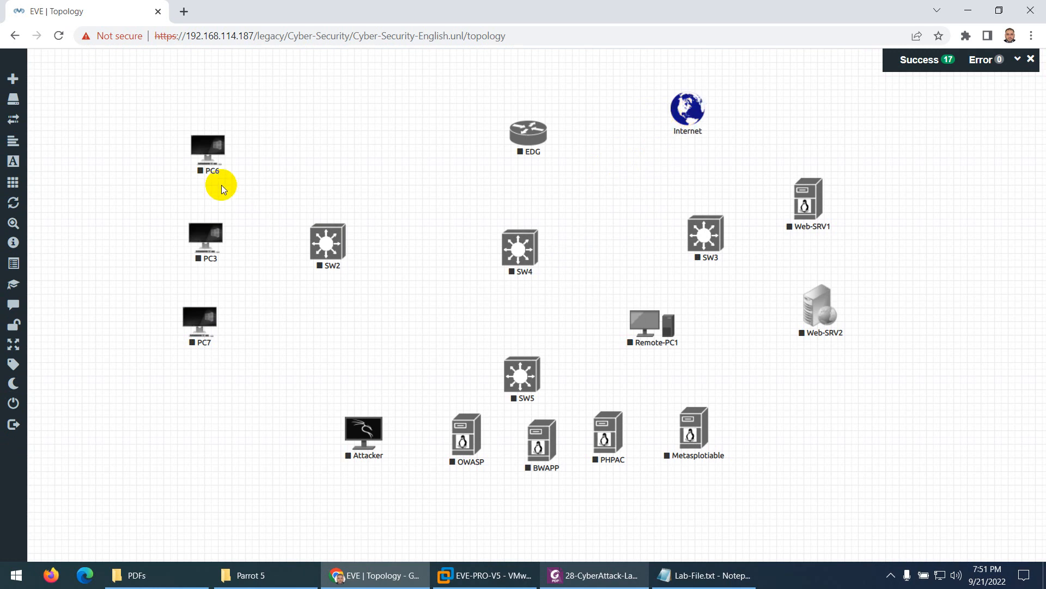
# Nudge the PC6 node slightly downward and rename it PC1
pyautogui.moveTo(203, 145)
pyautogui.mouseDown()
pyautogui.moveTo(195, 153)
pyautogui.moveTo(205, 154)
pyautogui.mouseUp()
pyautogui.rightClick(209, 153)
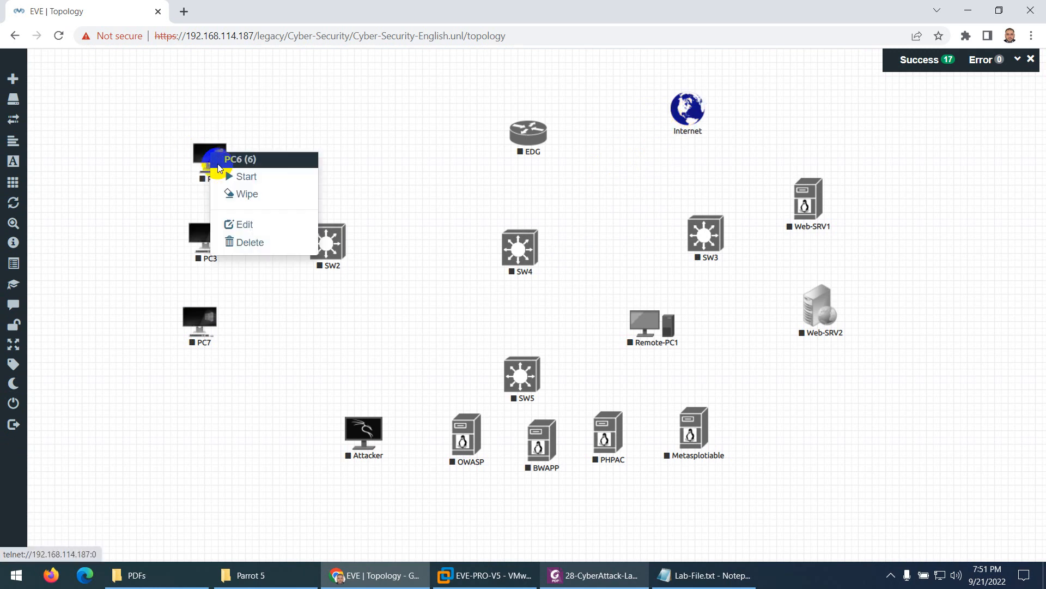
pyautogui.click(246, 225)
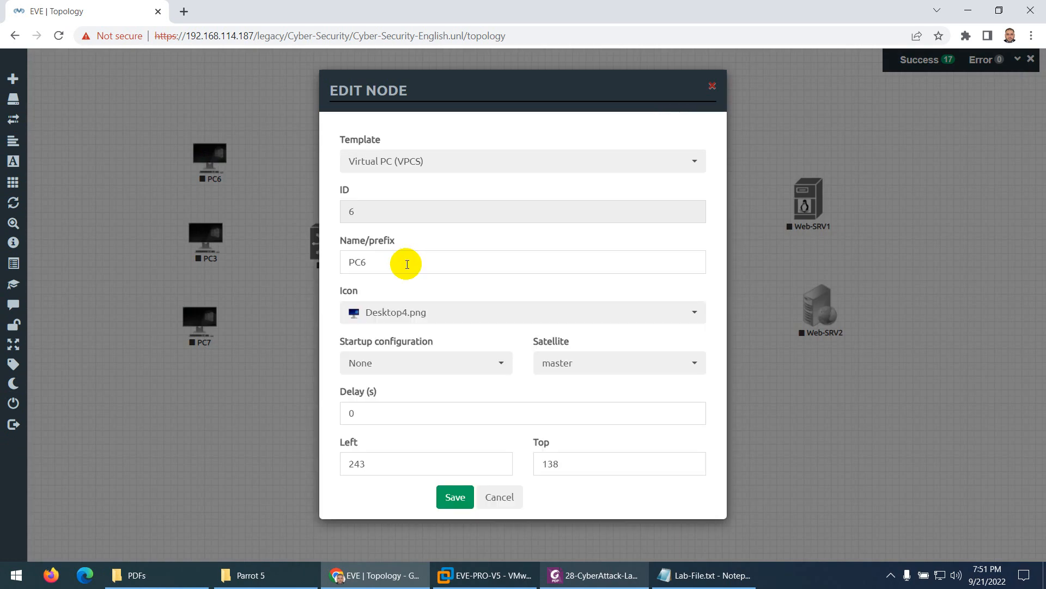
pyautogui.click(404, 268)
pyautogui.press('BackSpace')
pyautogui.write('1')
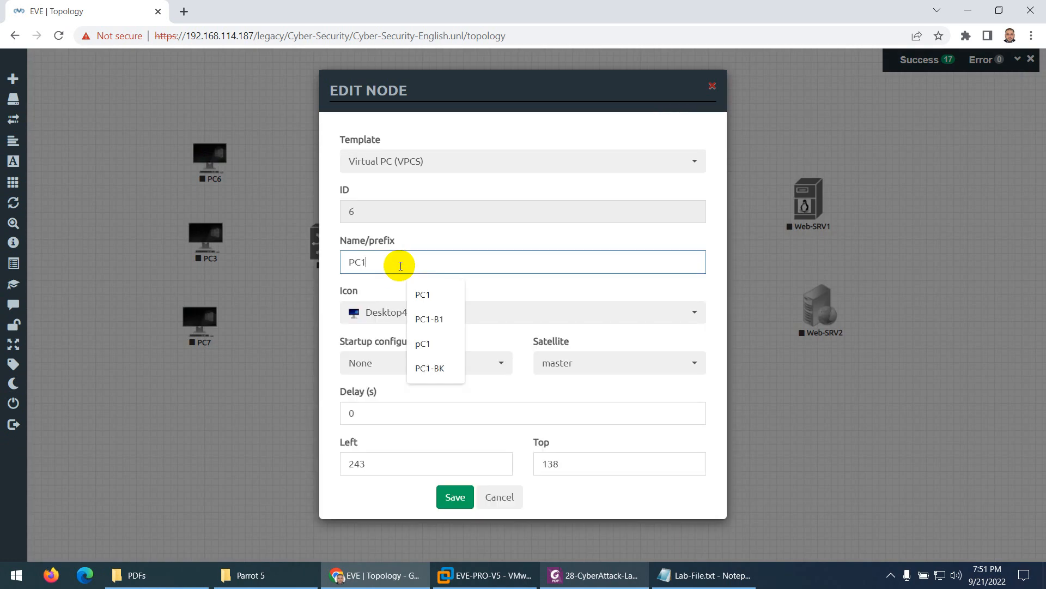
pyautogui.click(445, 491)
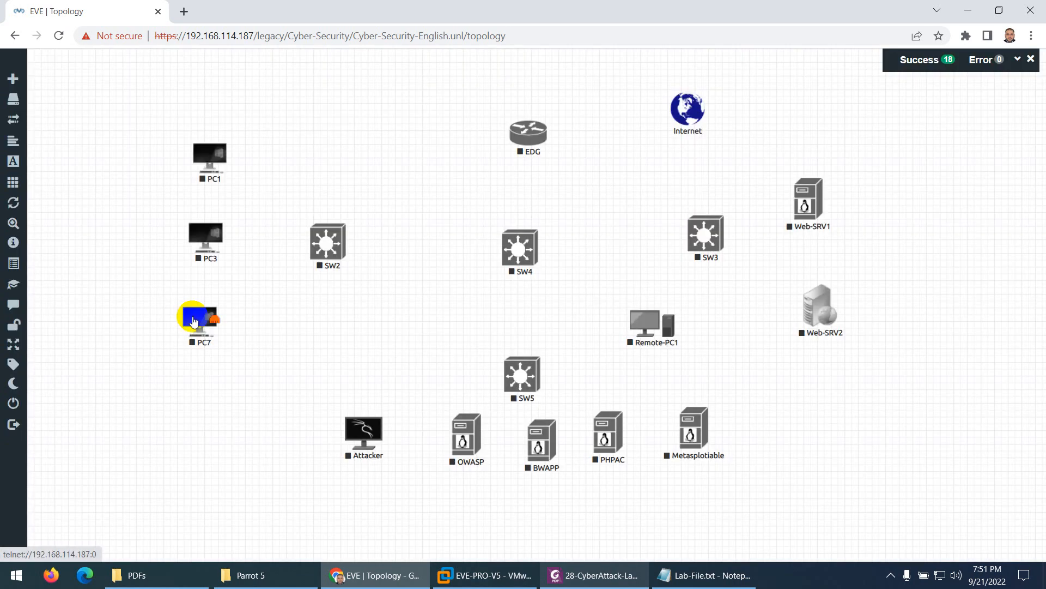
# Rename the PC7 node as PC2 and save the change
pyautogui.rightClick(200, 319)
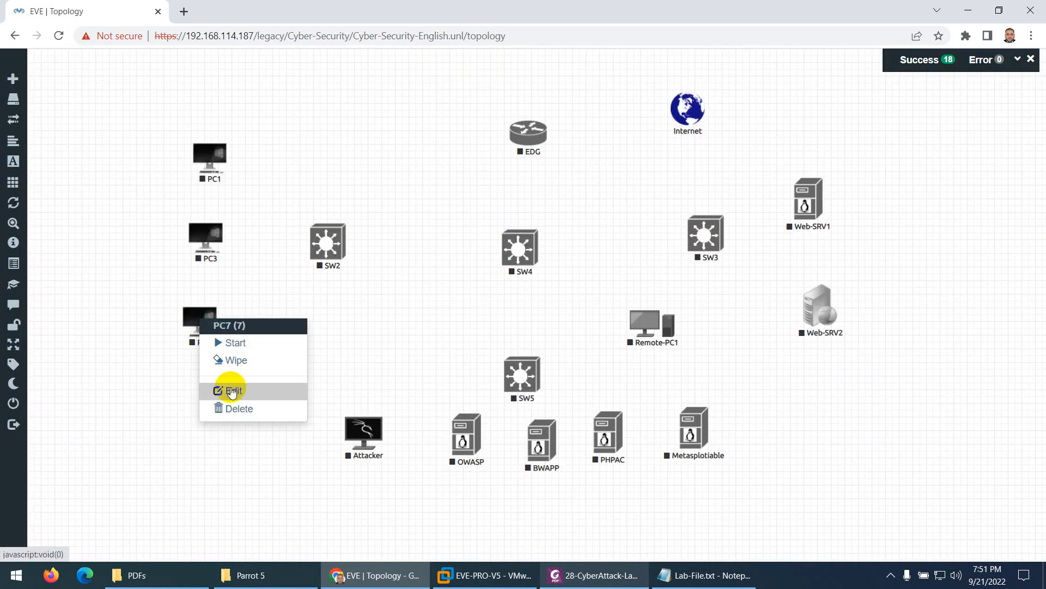
pyautogui.click(232, 391)
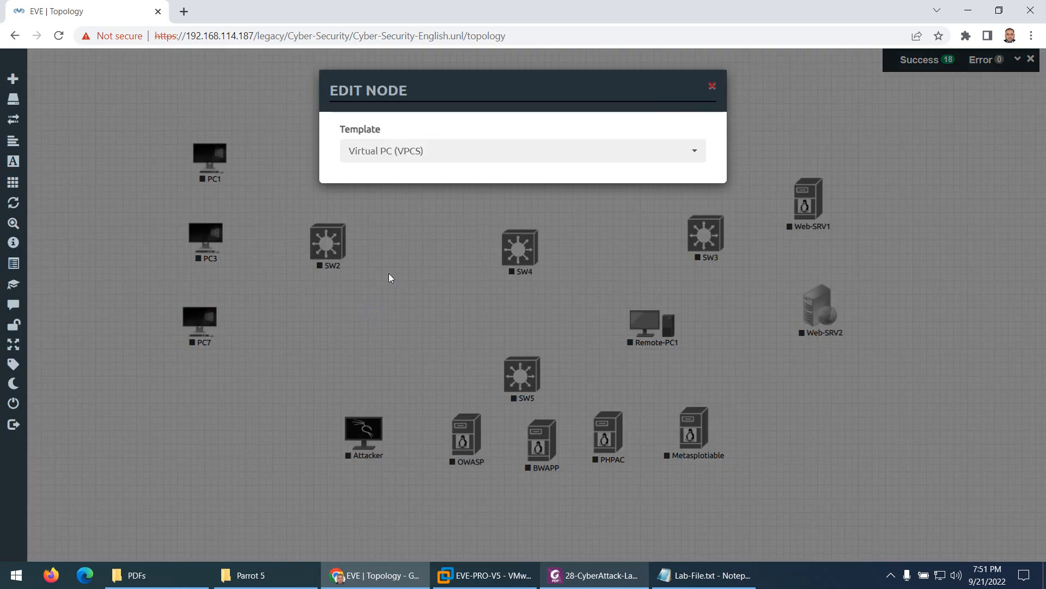
pyautogui.click(384, 262)
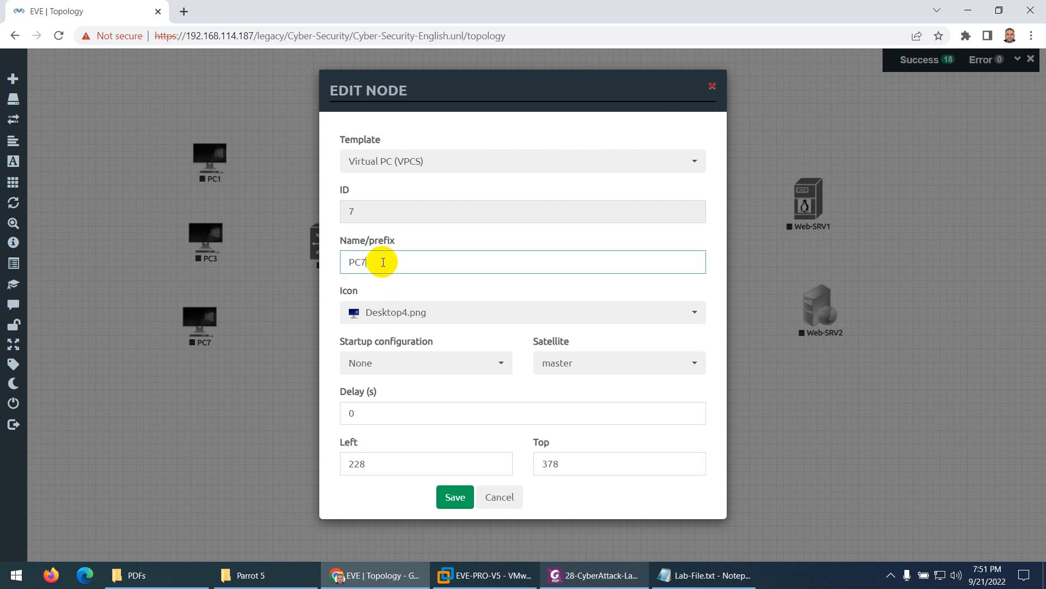
pyautogui.press('BackSpace')
pyautogui.click(409, 292)
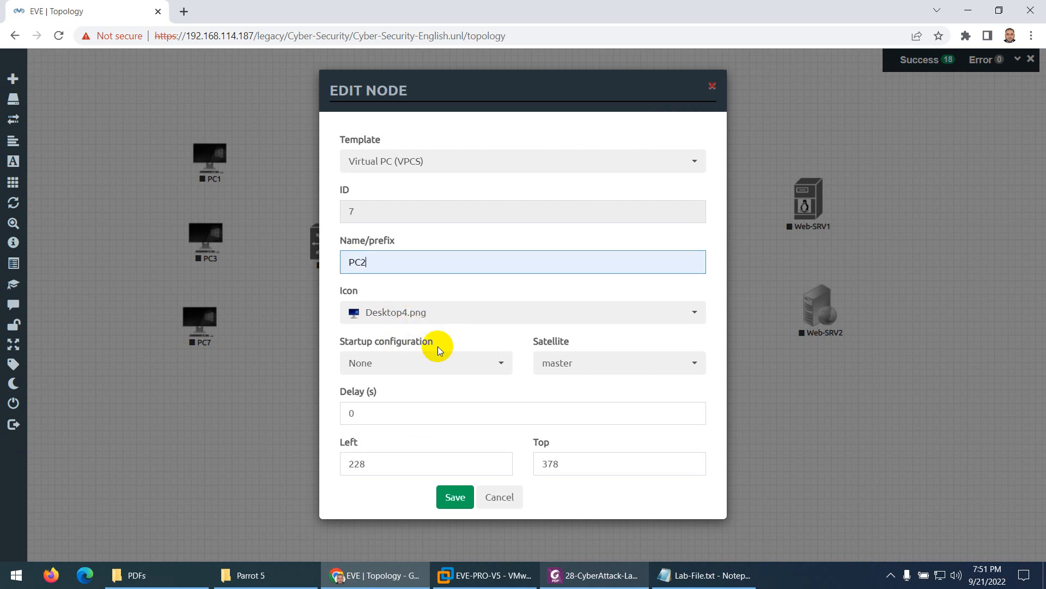
pyautogui.click(455, 497)
# Rename the SW2 switch beside the PCs as AS1, checking the name against the lab PDF diagram
pyautogui.hotkey('alt', 'Tab')
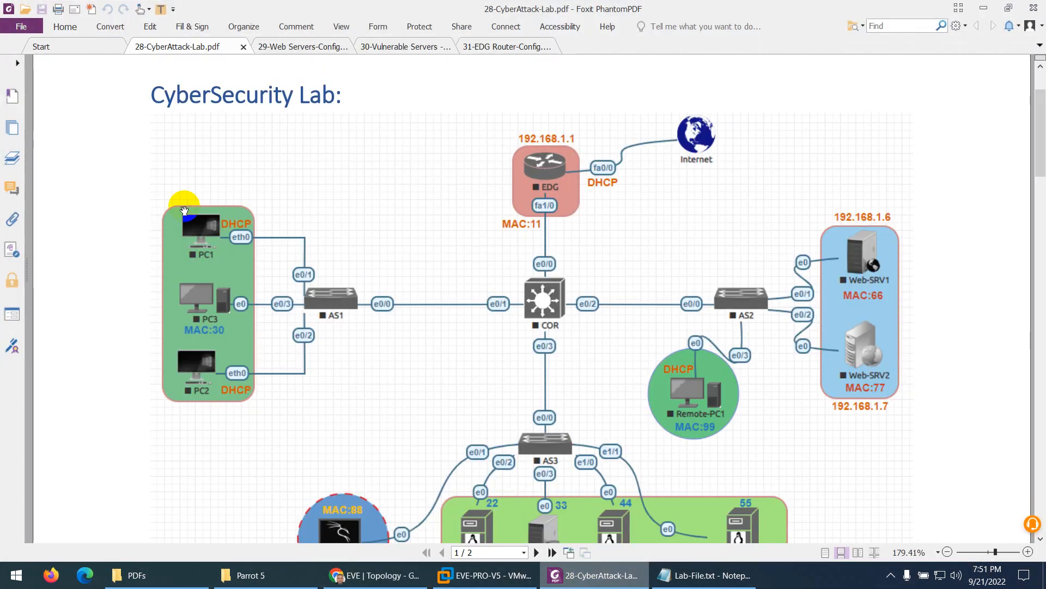
pyautogui.click(570, 580)
pyautogui.click(461, 444)
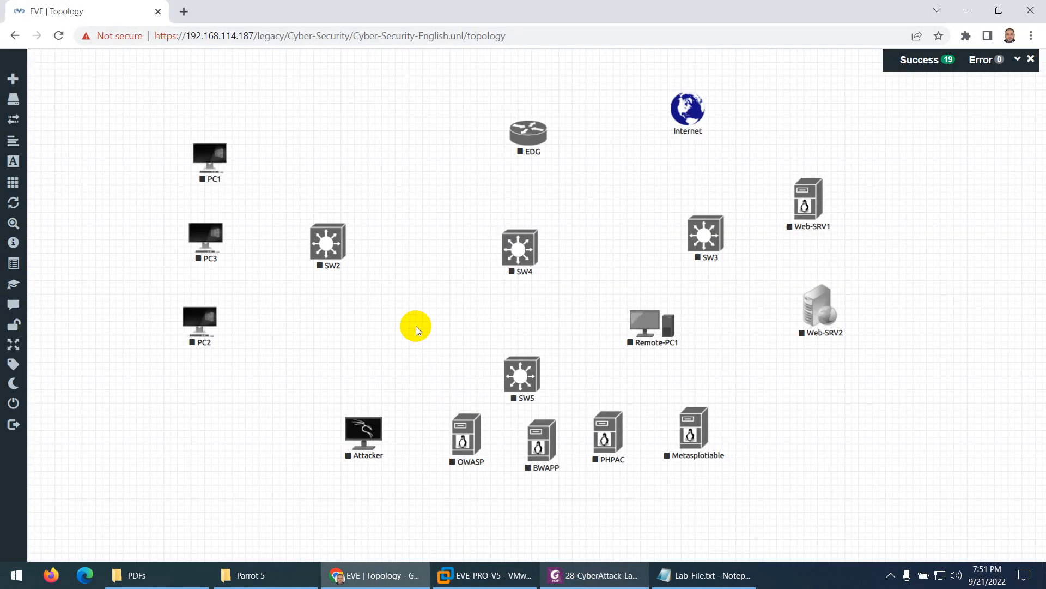
pyautogui.rightClick(342, 267)
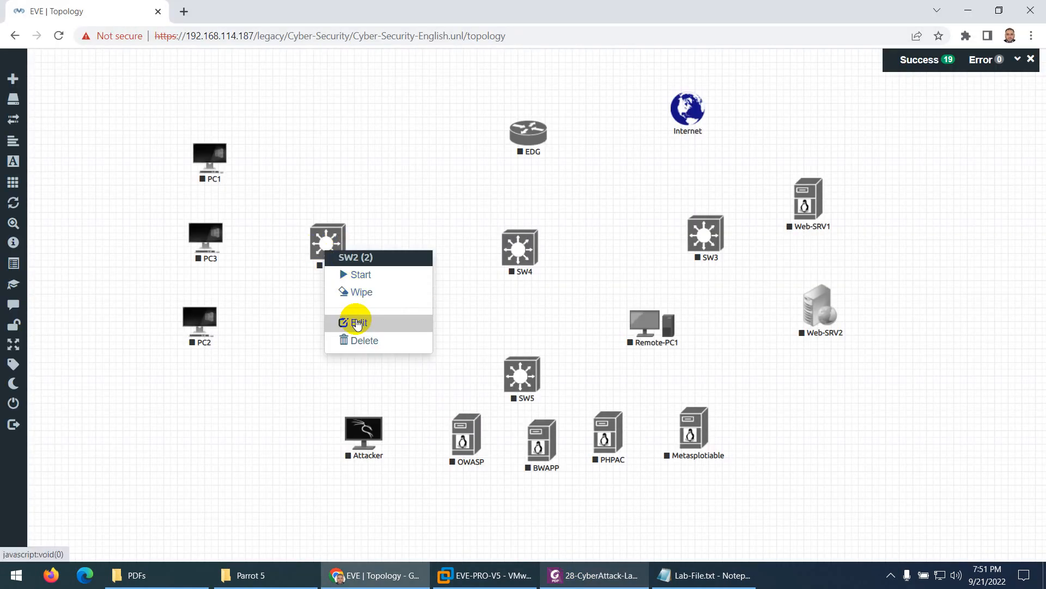
pyautogui.click(401, 325)
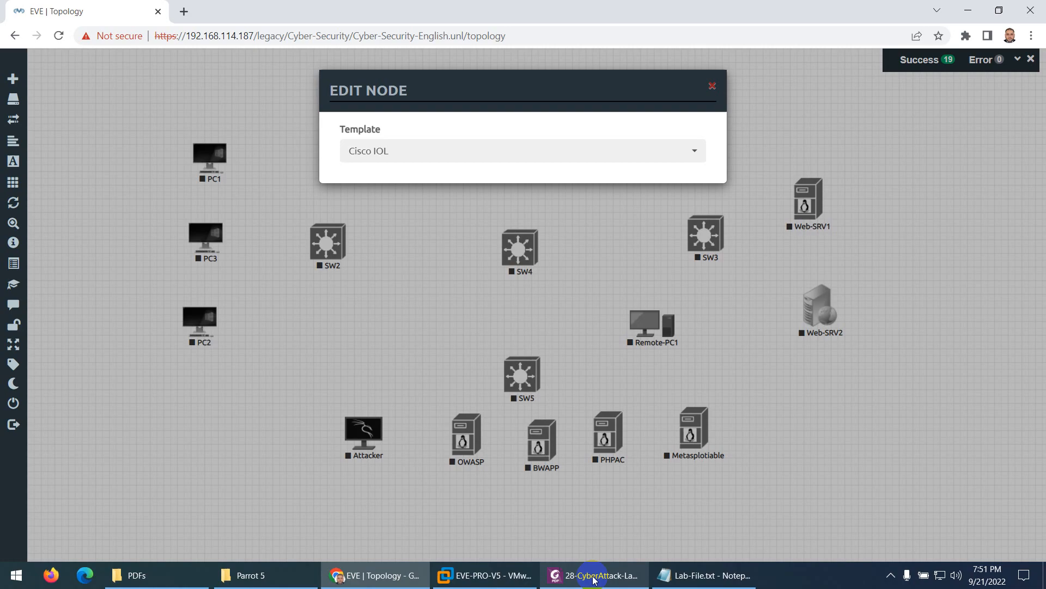
pyautogui.click(587, 579)
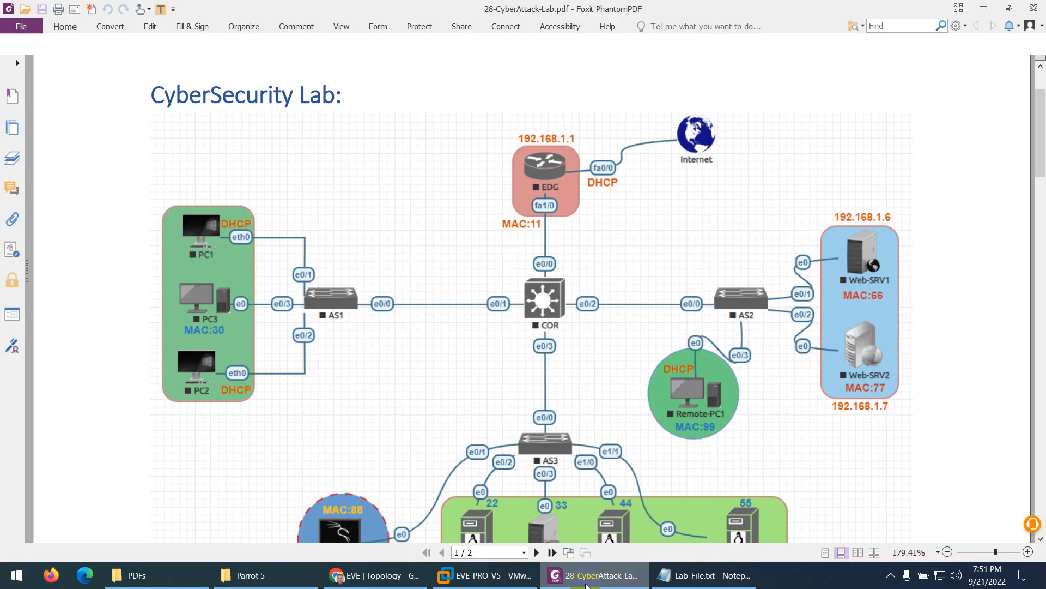
pyautogui.click(587, 579)
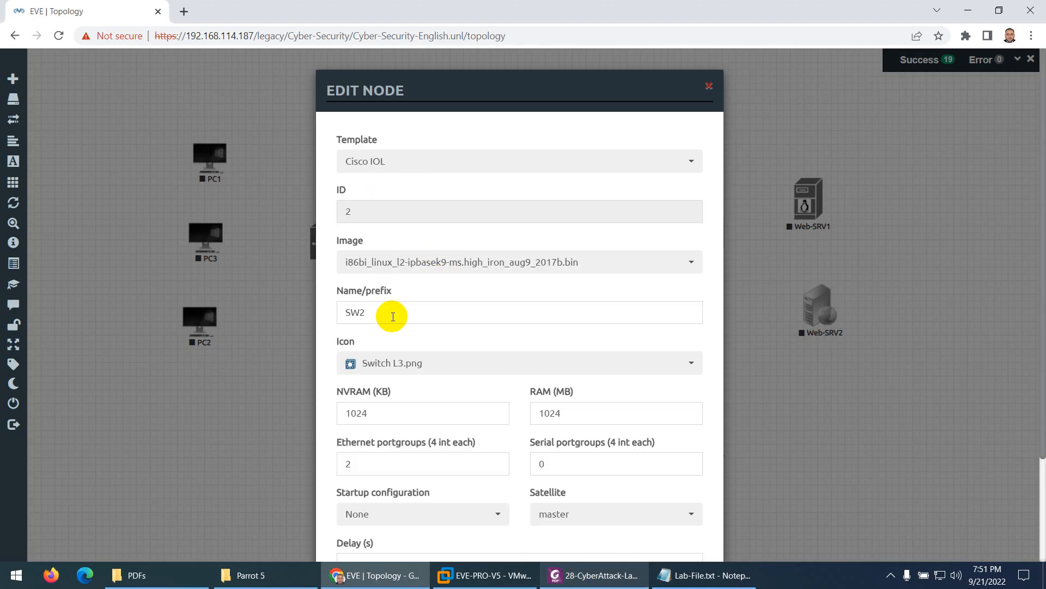
pyautogui.click(392, 316)
pyautogui.press('BackSpace')
pyautogui.press('BackSpace')
pyautogui.press('BackSpace')
pyautogui.write('AS1')
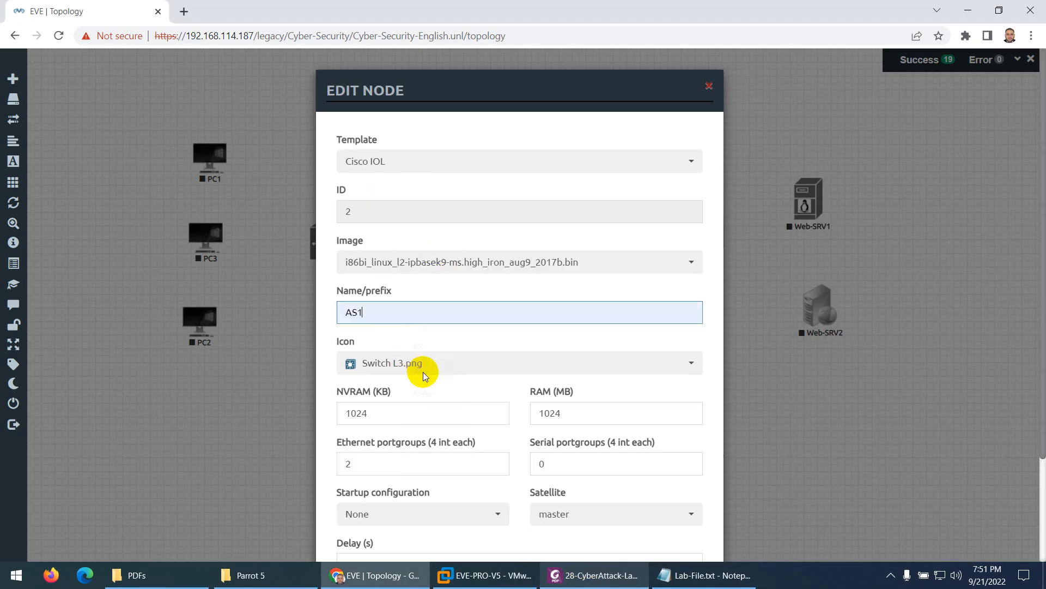
pyautogui.scroll(-3, 423, 371)
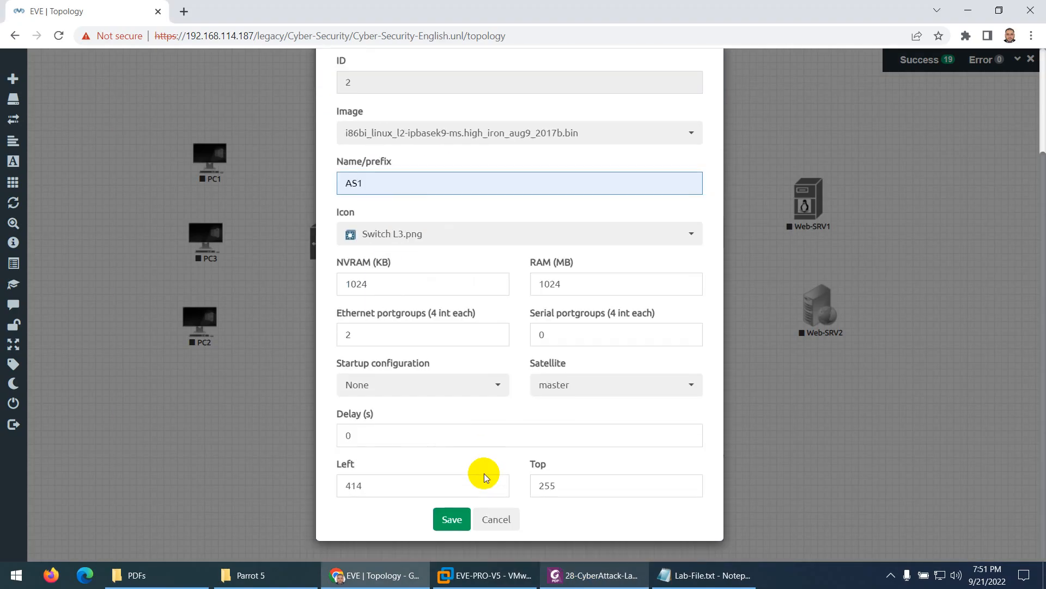
pyautogui.click(450, 516)
# Check the lab PDF diagram and rename the SW3 switch near the web servers as AS2
pyautogui.click(587, 579)
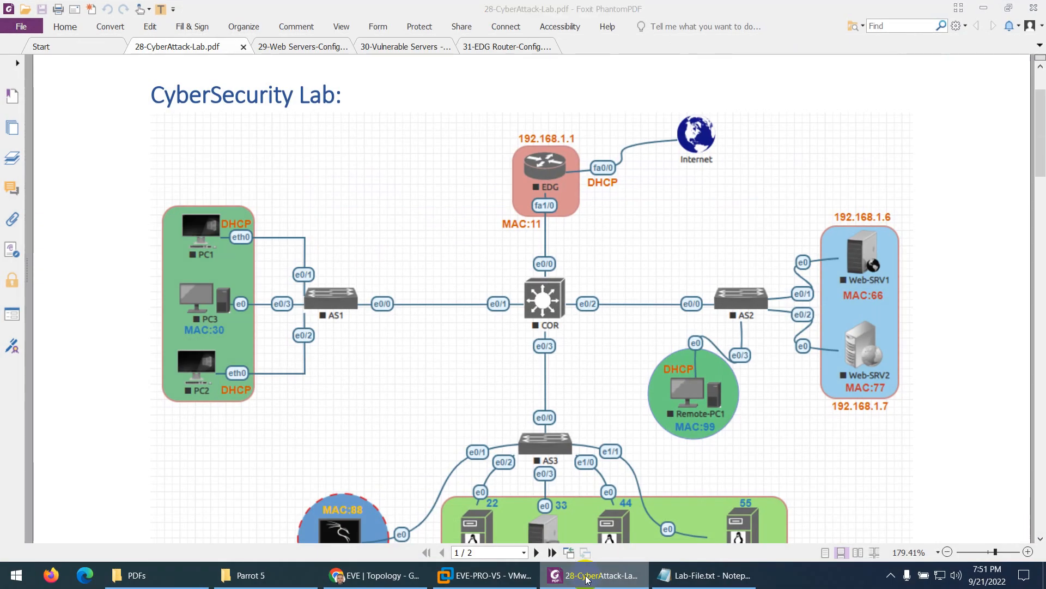
pyautogui.click(586, 579)
pyautogui.rightClick(711, 236)
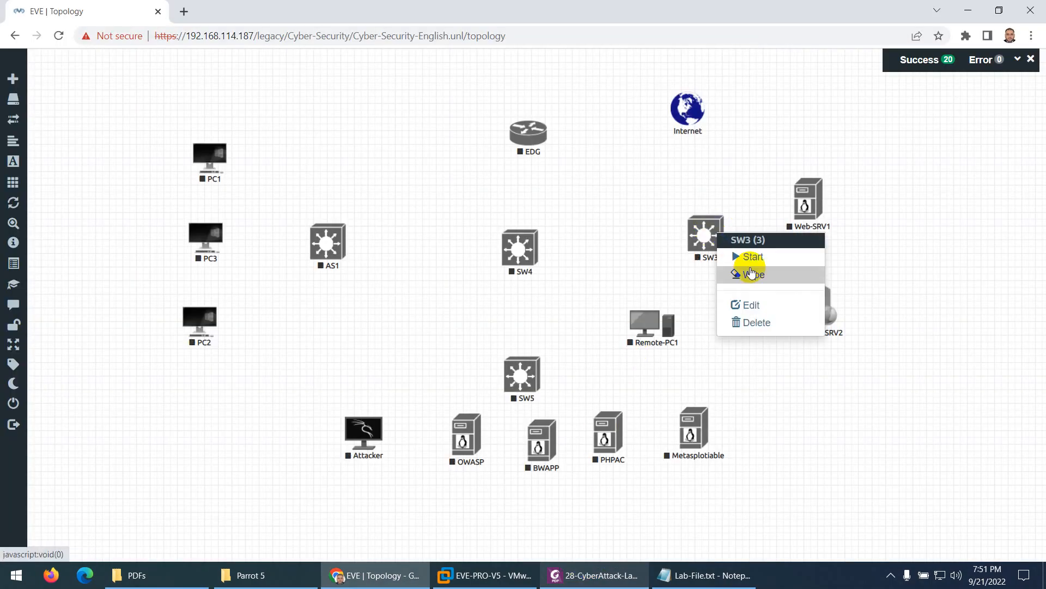
pyautogui.click(751, 304)
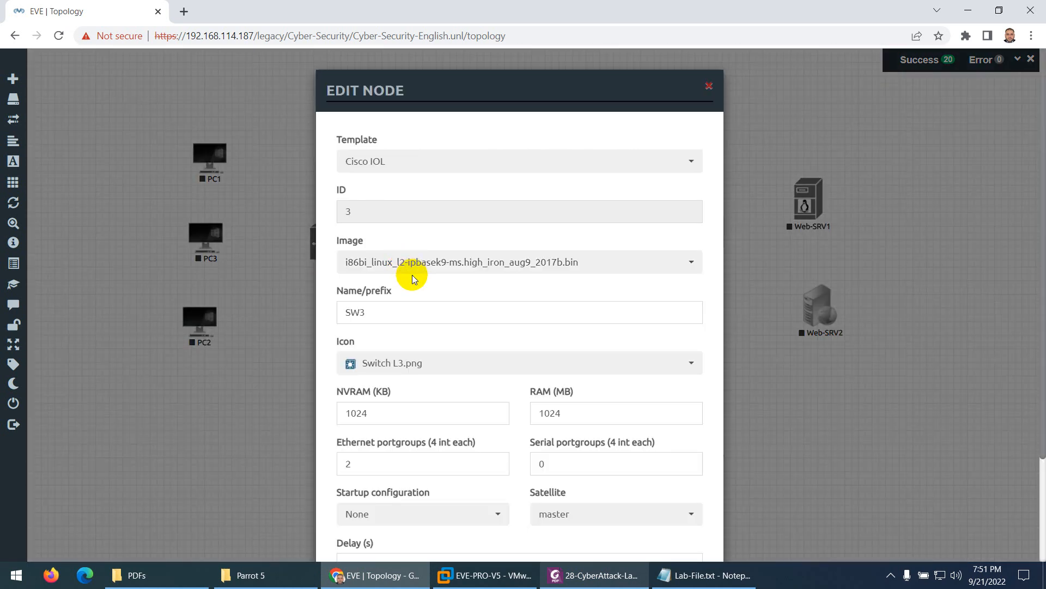
pyautogui.doubleClick(352, 311)
pyautogui.write('AS1')
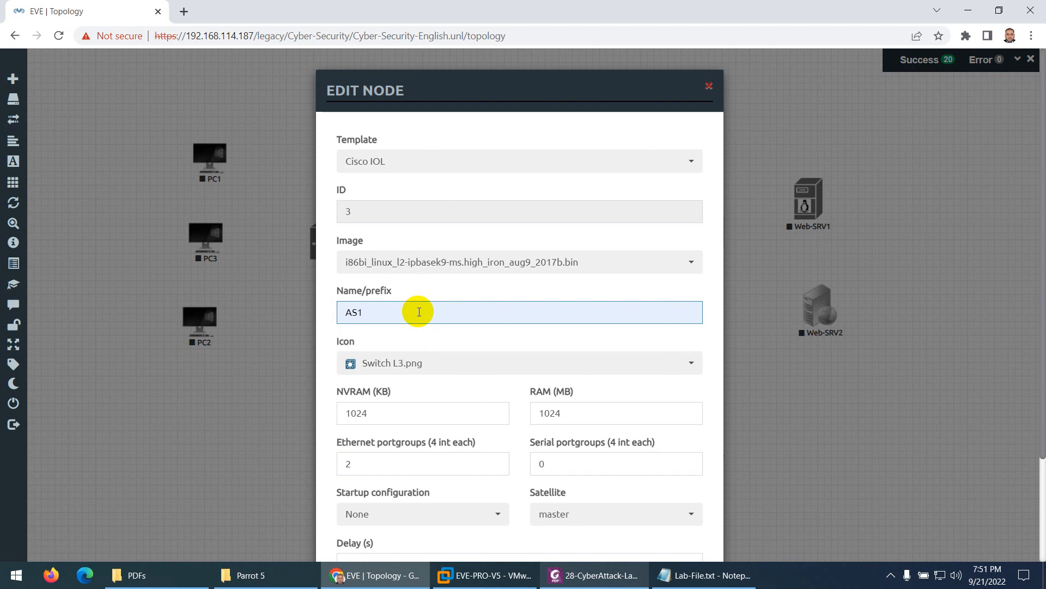
pyautogui.press('BackSpace')
pyautogui.write('2')
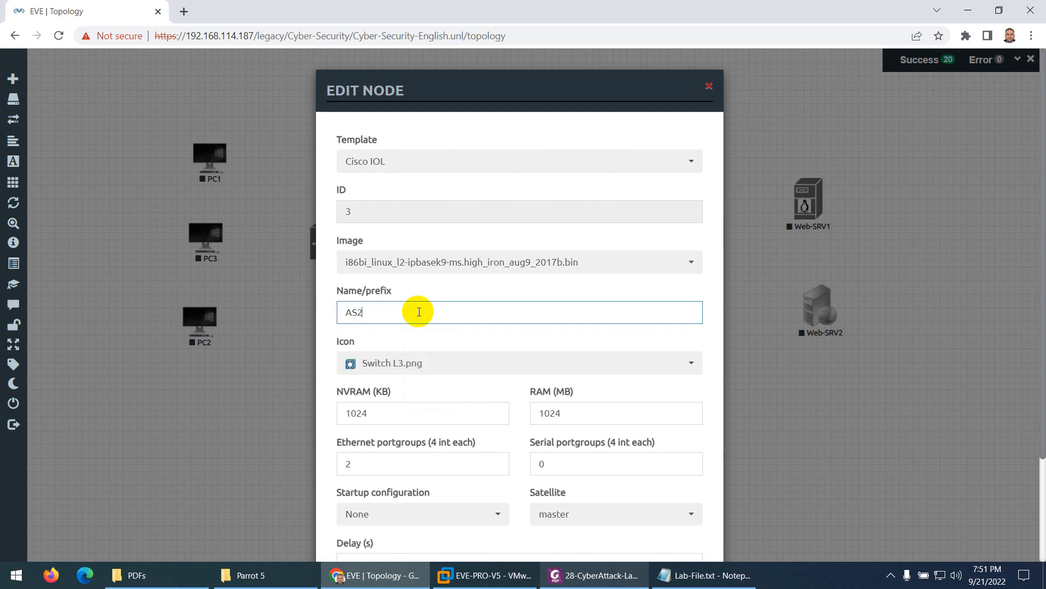
pyautogui.scroll(-3, 433, 382)
pyautogui.click(447, 520)
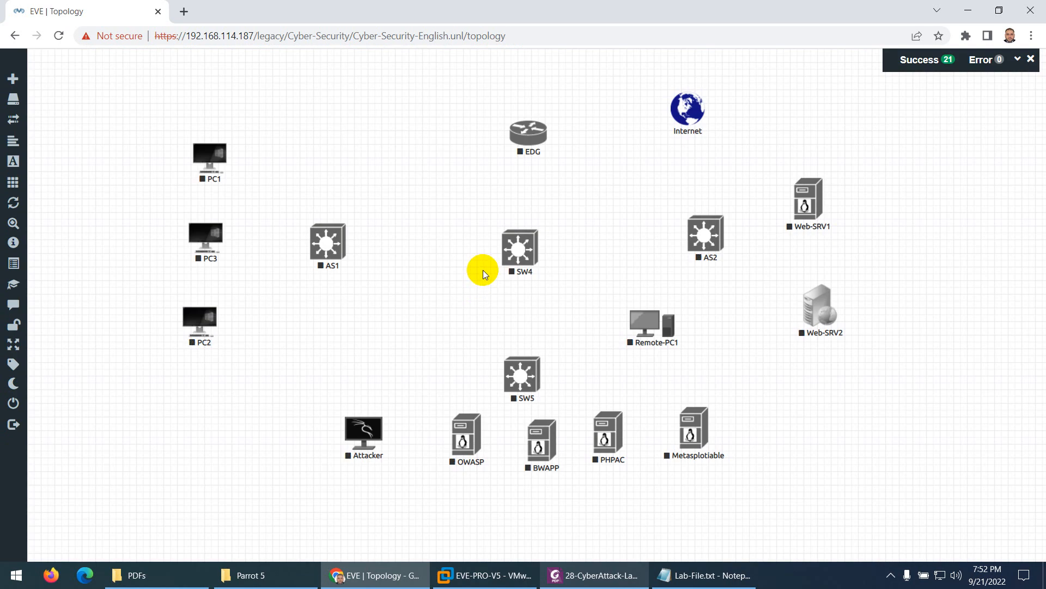
# Rename the SW4 switch in the middle of the topology as COR and save the change
pyautogui.rightClick(507, 250)
pyautogui.click(536, 318)
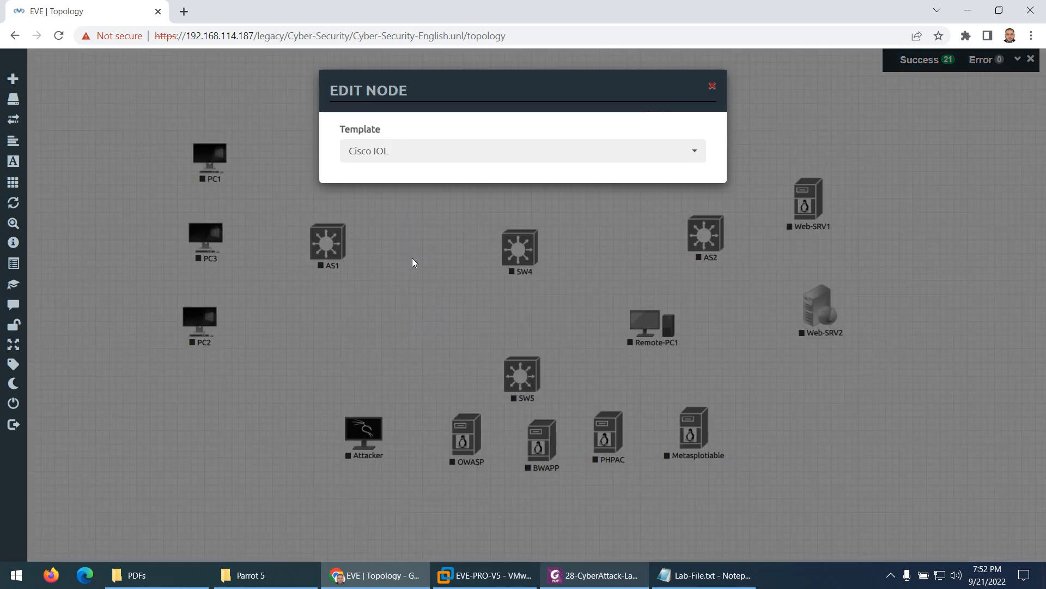
pyautogui.moveTo(374, 313); pyautogui.dragTo(327, 313)
pyautogui.write('C')
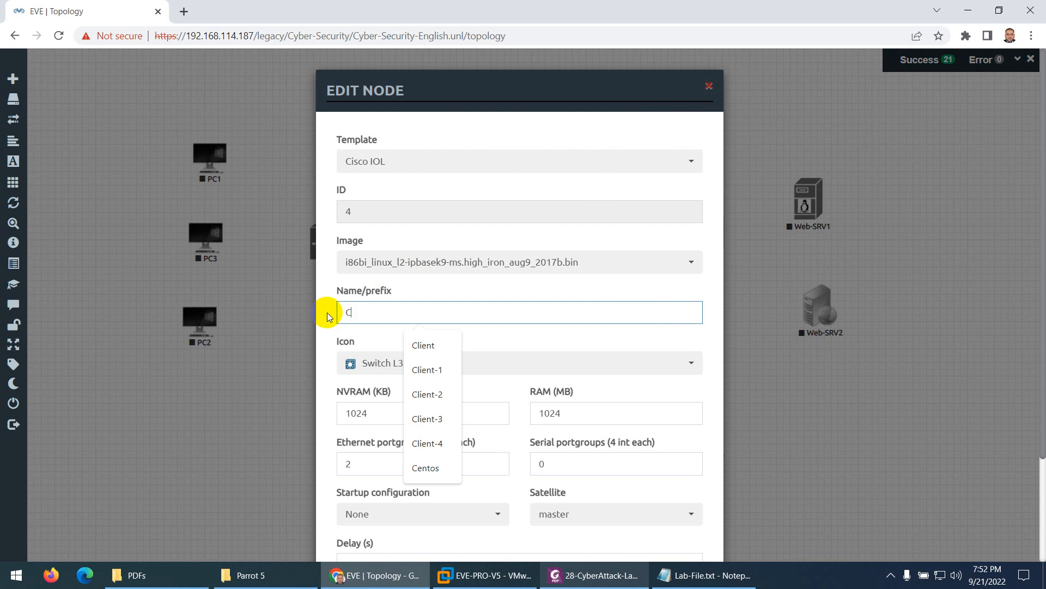
pyautogui.write('OR')
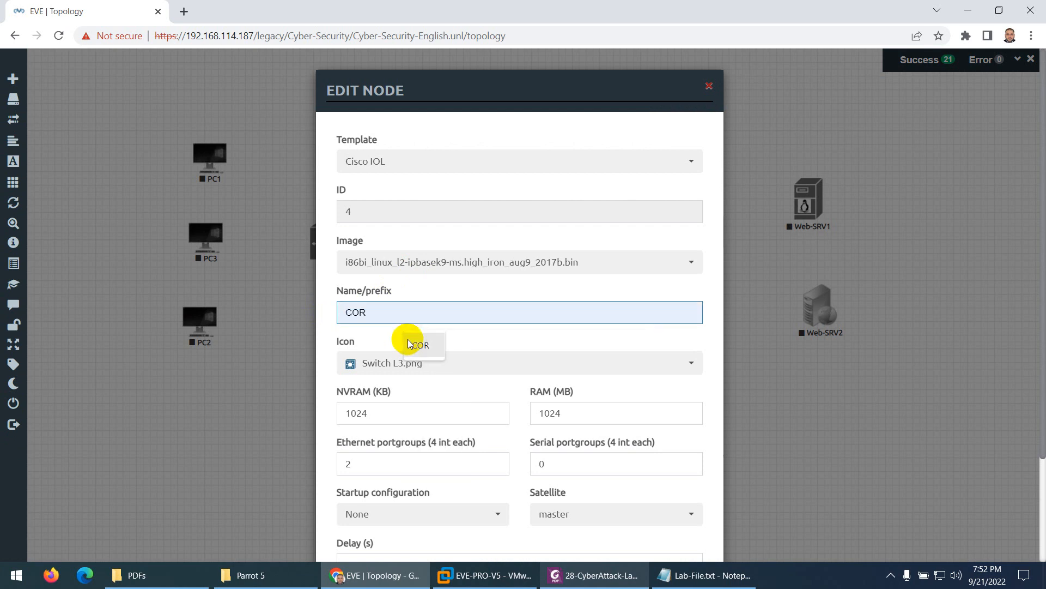
pyautogui.scroll(-3, 419, 349)
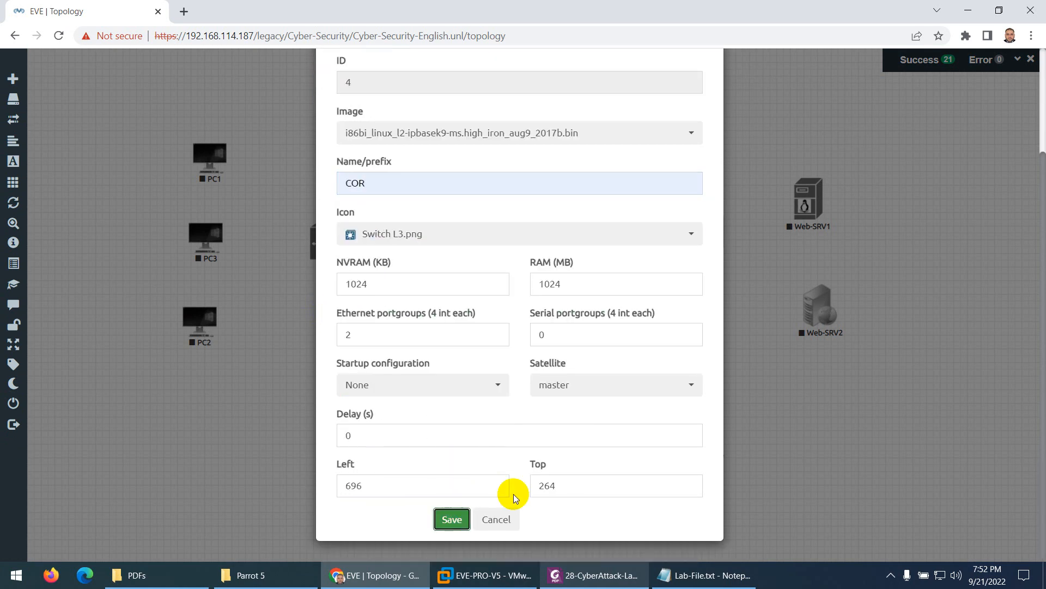
# Check the lab PDF diagram, move the SW5 switch slightly up, and rename it AS3
pyautogui.click(565, 582)
pyautogui.scroll(-3, 555, 382)
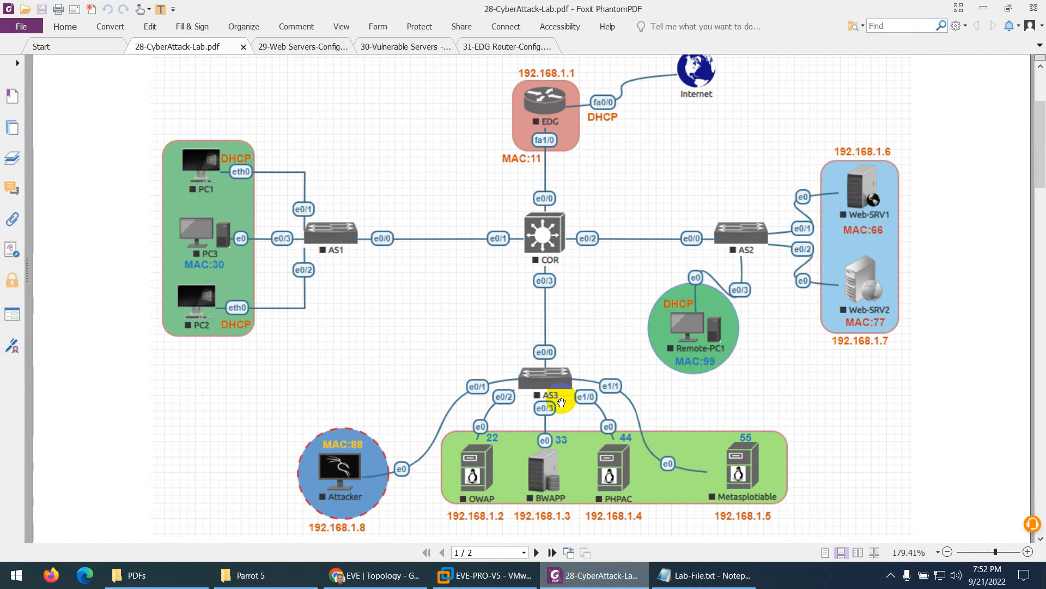
pyautogui.click(585, 581)
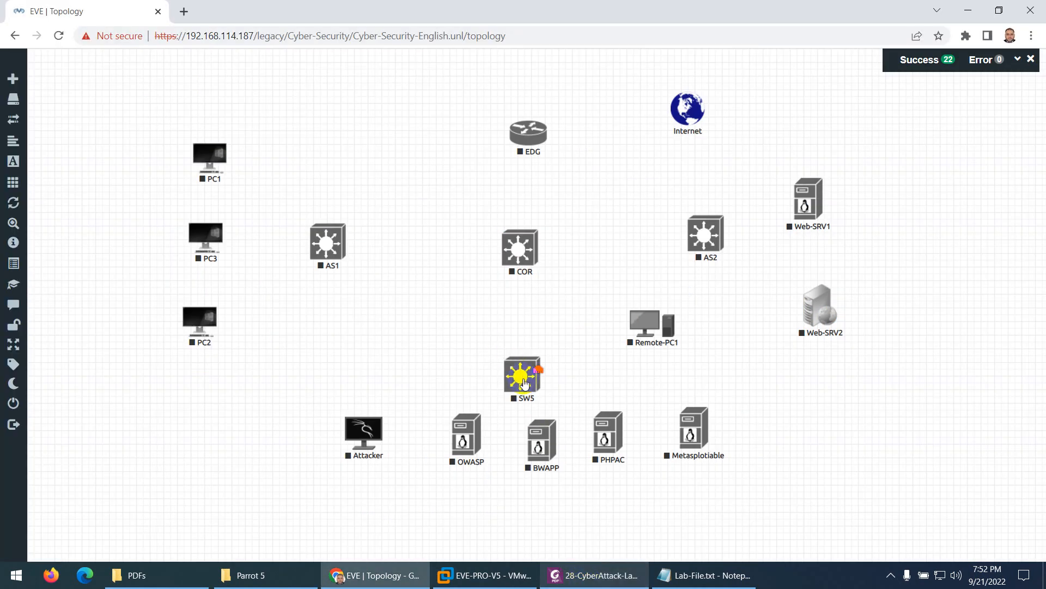
pyautogui.moveTo(524, 385); pyautogui.dragTo(521, 369)
pyautogui.rightClick(525, 365)
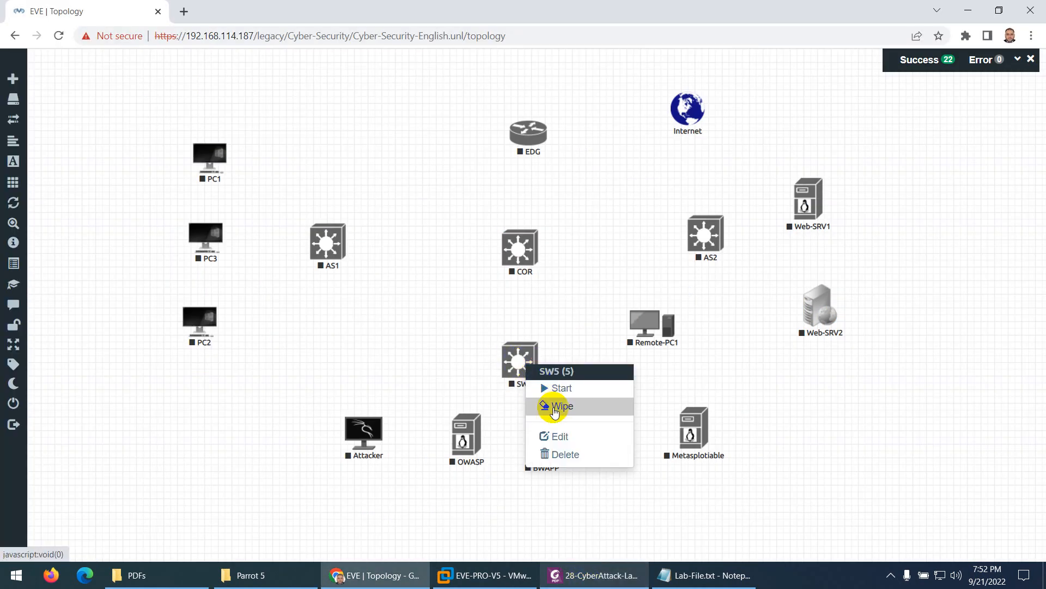
pyautogui.click(561, 438)
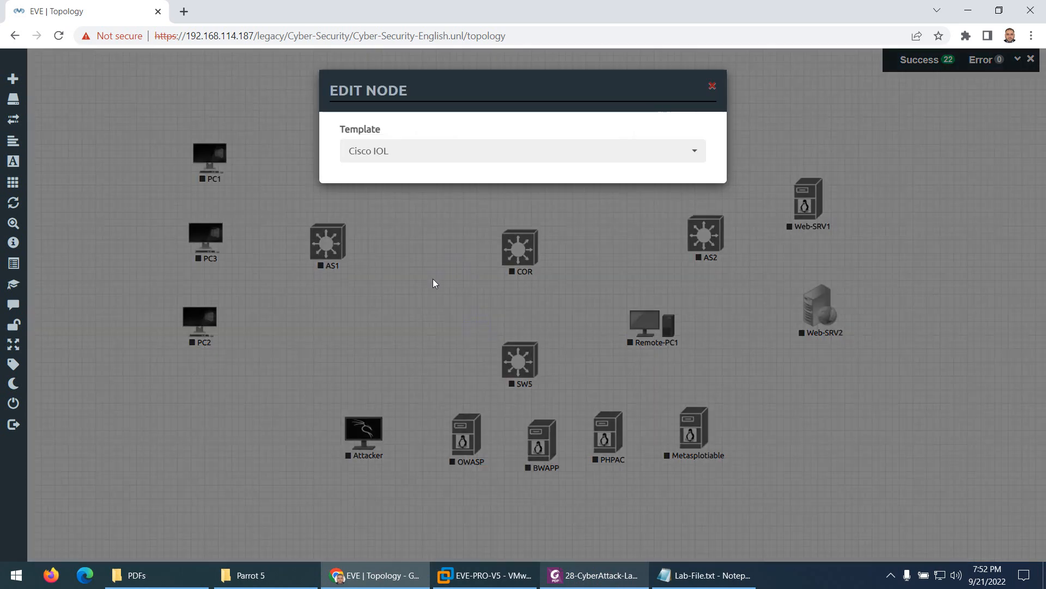
pyautogui.moveTo(370, 312); pyautogui.dragTo(329, 312)
pyautogui.write('A')
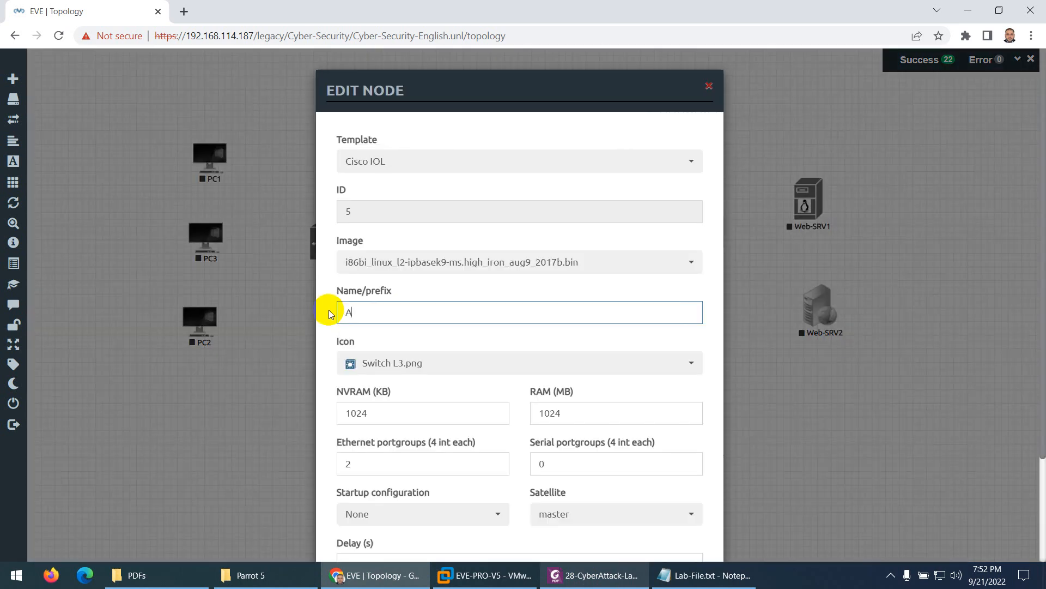
pyautogui.write('S3')
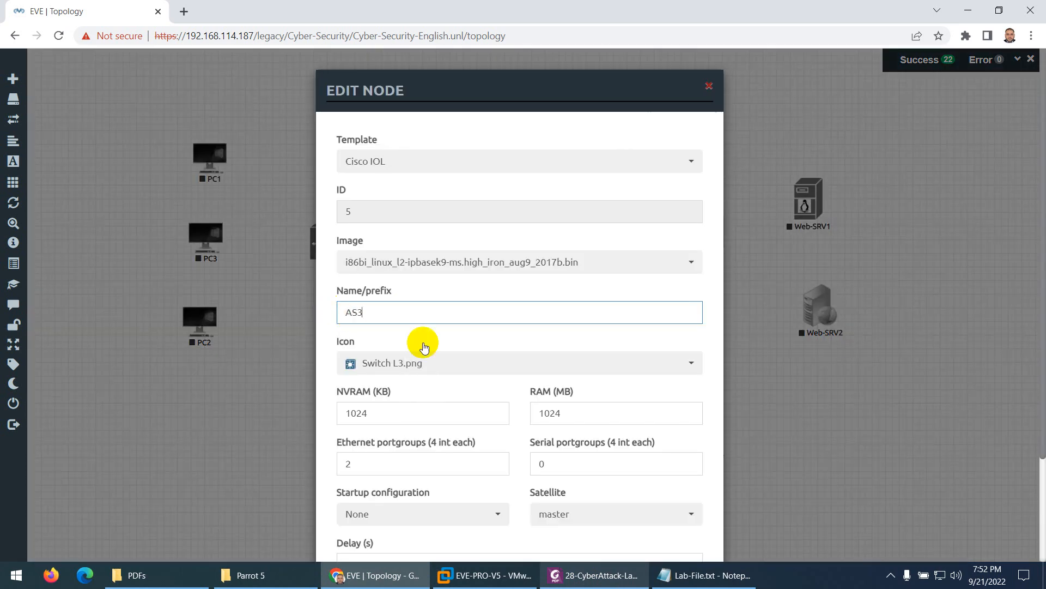
pyautogui.scroll(-3, 431, 392)
pyautogui.click(452, 519)
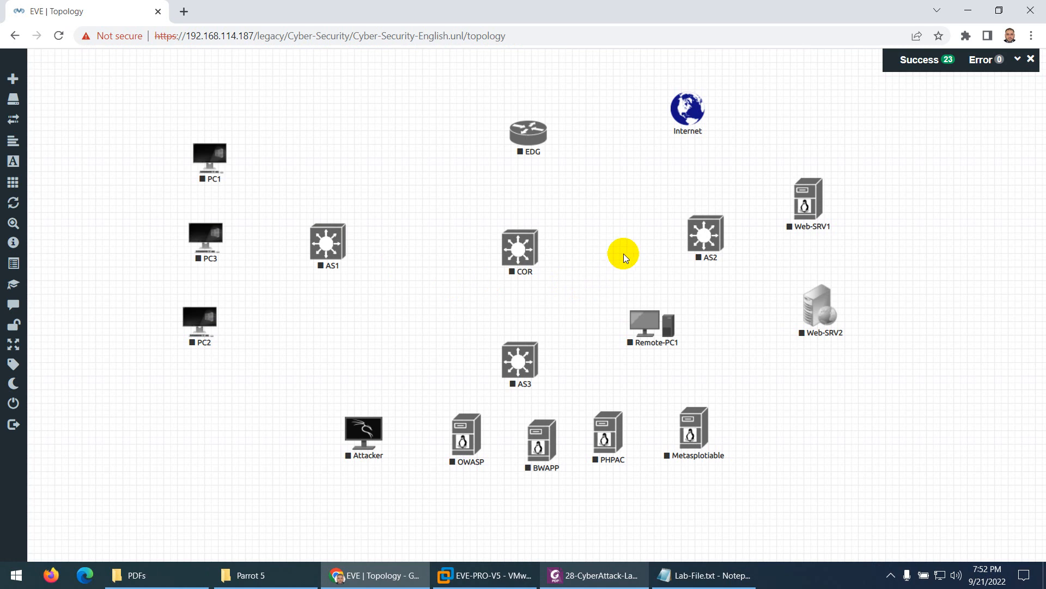
# Shift the COR switch beneath the EDG router and align AS1, COR and AS2 horizontally
pyautogui.moveTo(517, 250); pyautogui.dragTo(526, 245)
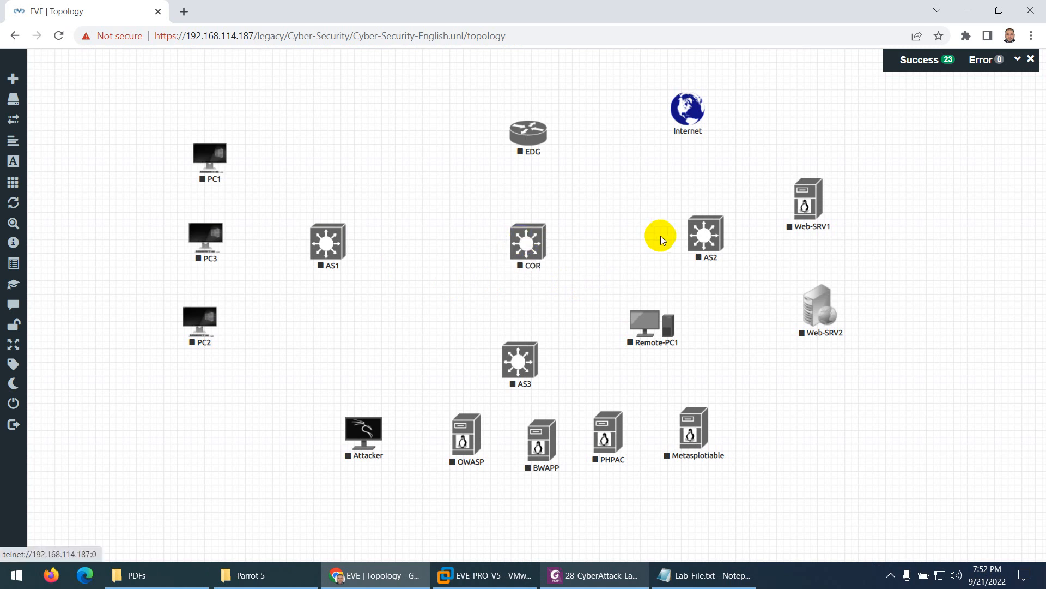
pyautogui.moveTo(702, 236); pyautogui.dragTo(302, 283)
pyautogui.rightClick(335, 252)
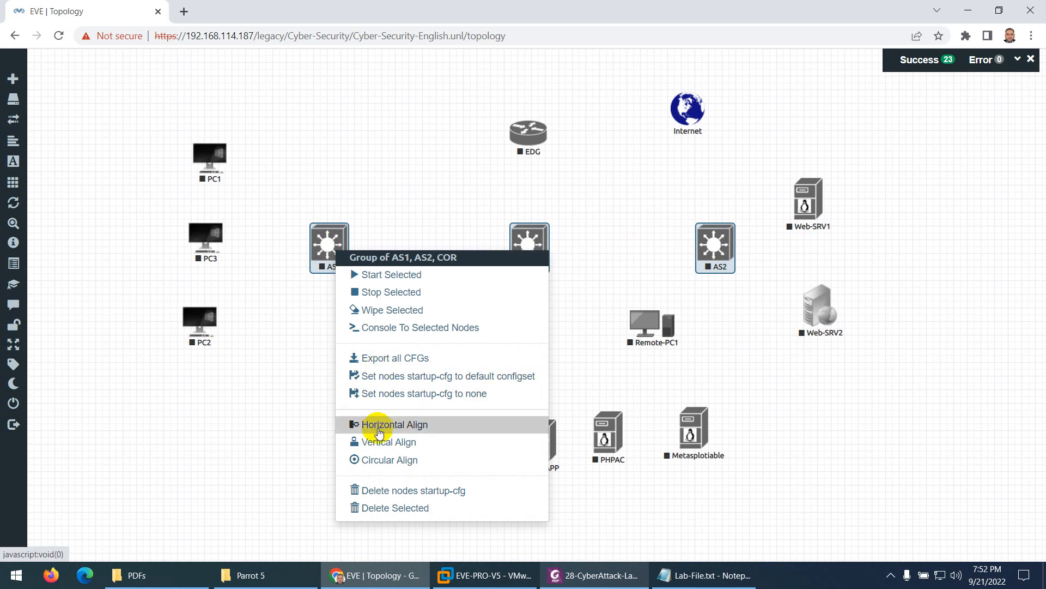
pyautogui.click(383, 429)
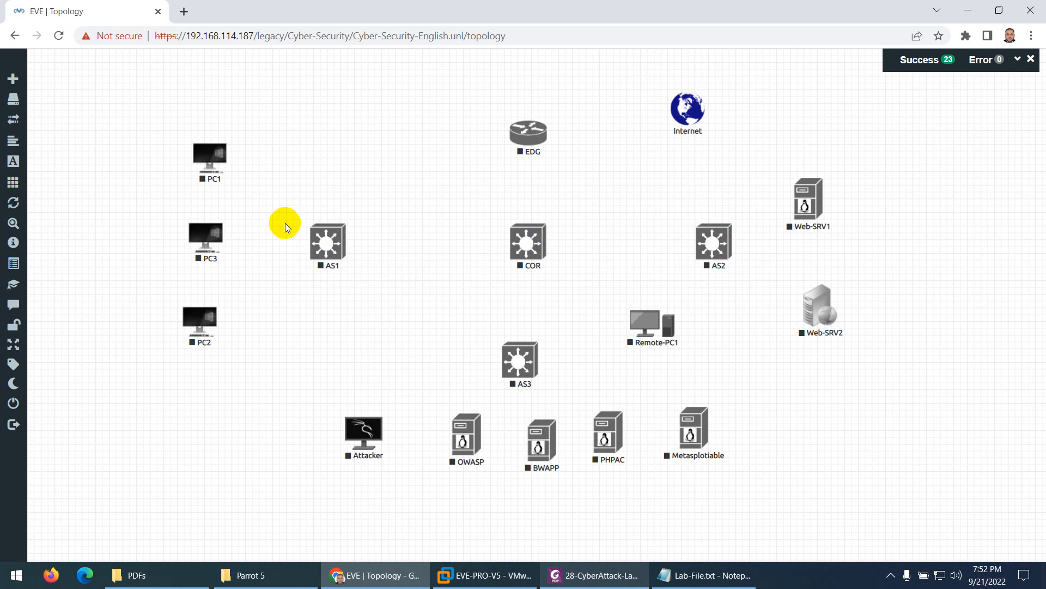
# Align PC1, PC3 and PC2 vertically as a group
pyautogui.moveTo(250, 132); pyautogui.dragTo(168, 357)
pyautogui.rightClick(207, 239)
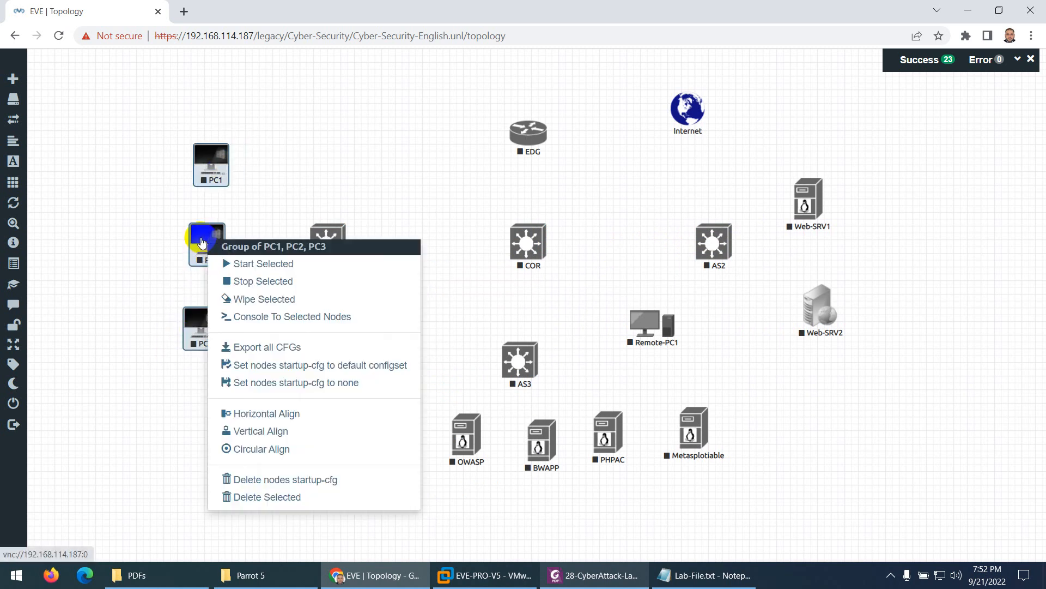
pyautogui.click(246, 430)
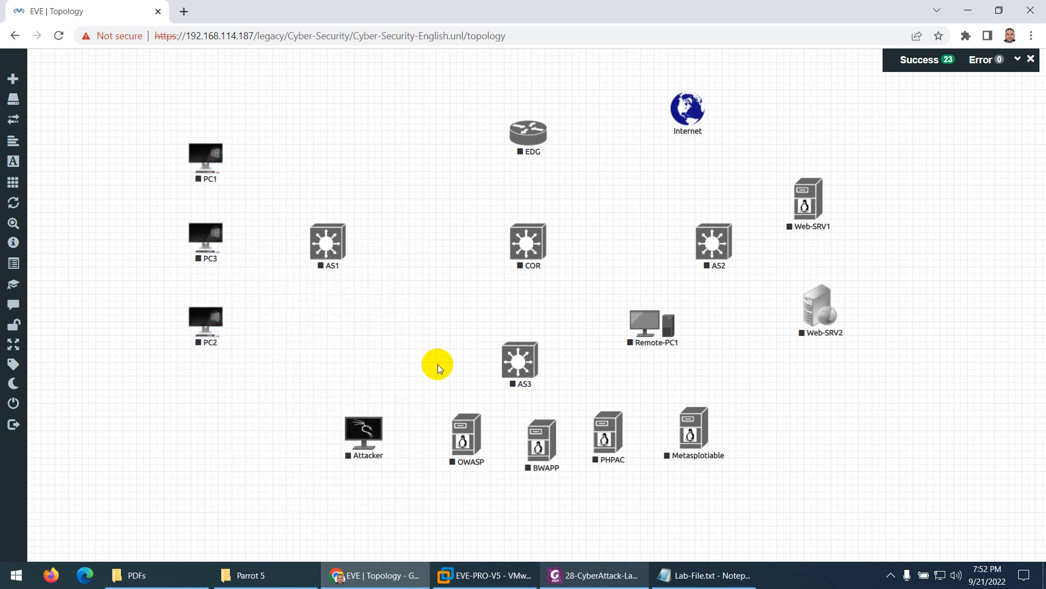
# Align Attacker, OWASP, BWAPP, PHPAC and Metasplotiable horizontally, and move the whole group slightly down
pyautogui.moveTo(611, 491); pyautogui.dragTo(311, 482)
pyautogui.rightClick(362, 439)
pyautogui.click(396, 462)
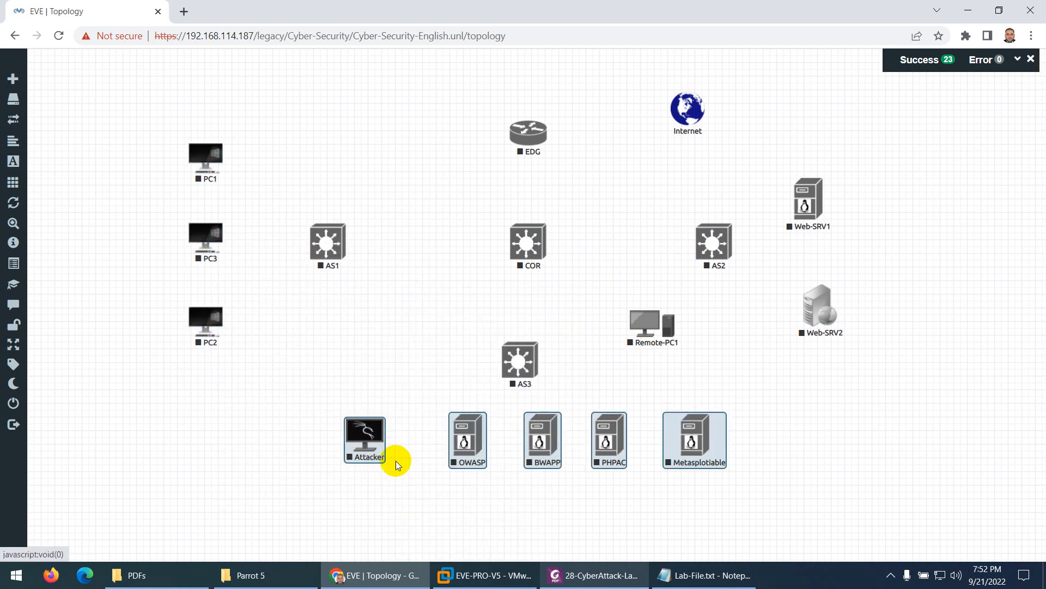
pyautogui.click(451, 473)
pyautogui.moveTo(730, 401); pyautogui.dragTo(358, 473)
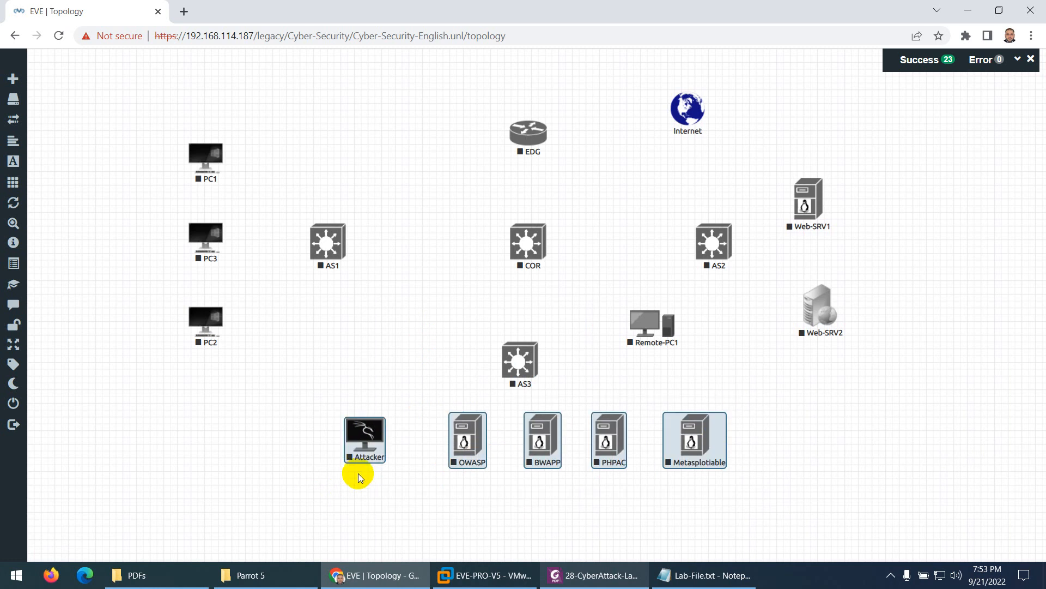
pyautogui.moveTo(463, 438); pyautogui.dragTo(462, 455)
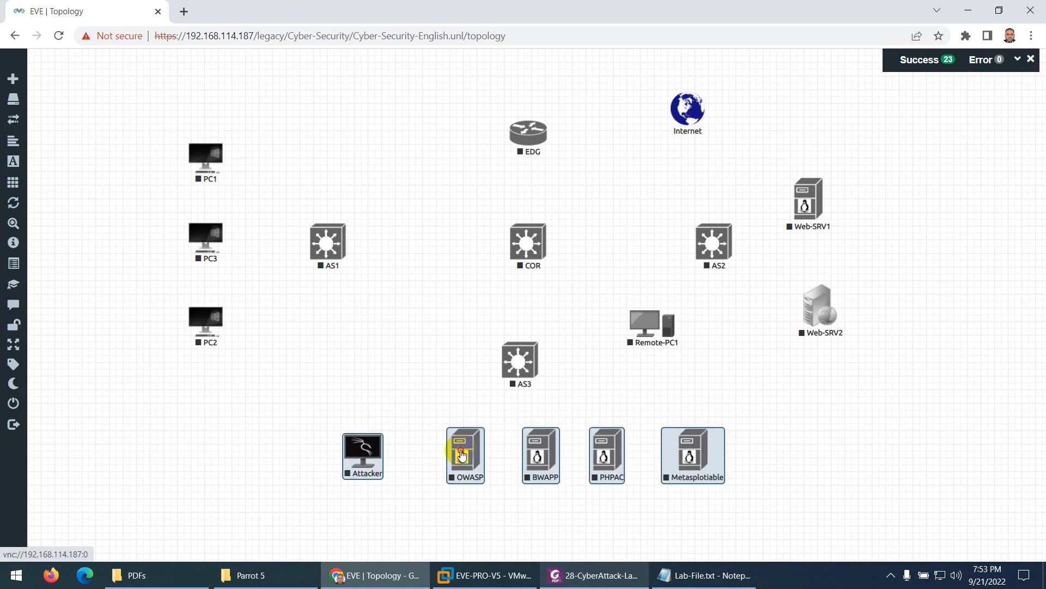
# Nudge AS3 upward and space Remote-PC1, Web-SRV2 and Web-SRV1 farther out to the right of the topology
pyautogui.click(519, 358)
pyautogui.moveTo(527, 363); pyautogui.dragTo(530, 353)
pyautogui.moveTo(651, 321); pyautogui.dragTo(697, 340)
pyautogui.moveTo(813, 314); pyautogui.dragTo(847, 302)
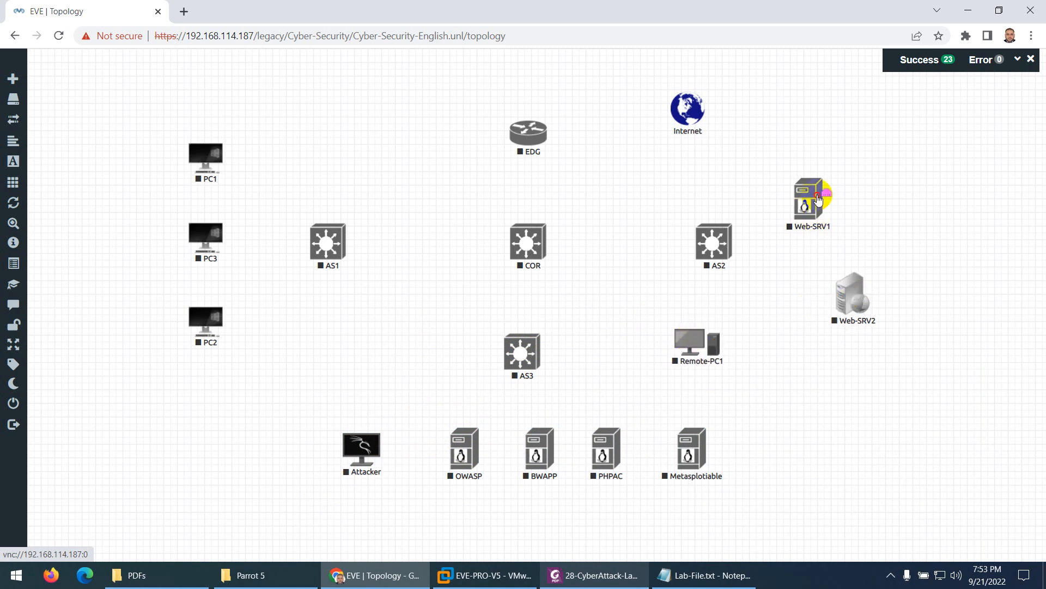
pyautogui.moveTo(813, 199); pyautogui.dragTo(845, 187)
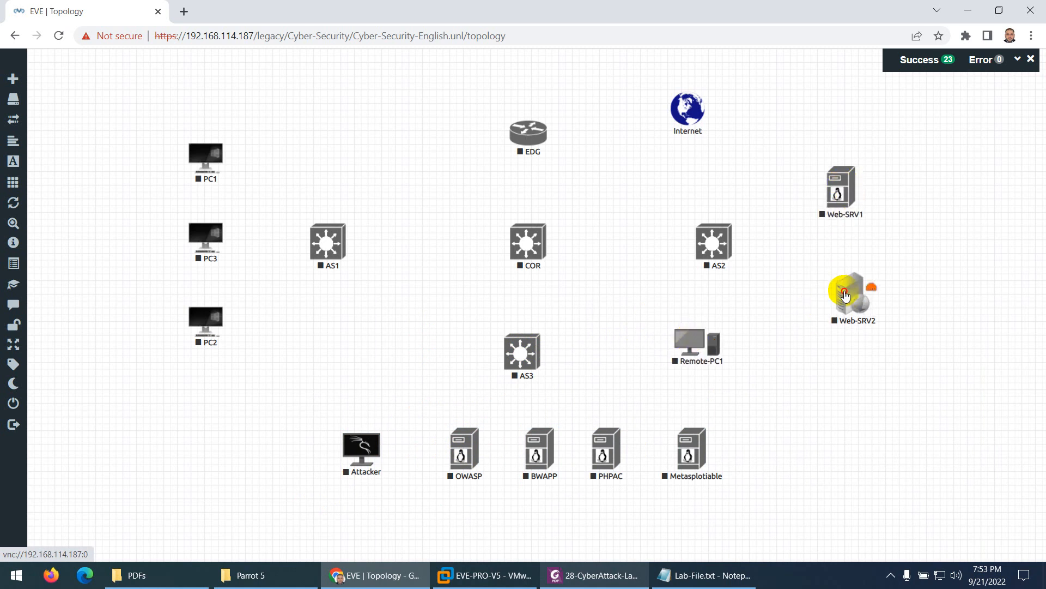
pyautogui.moveTo(846, 296); pyautogui.dragTo(843, 298)
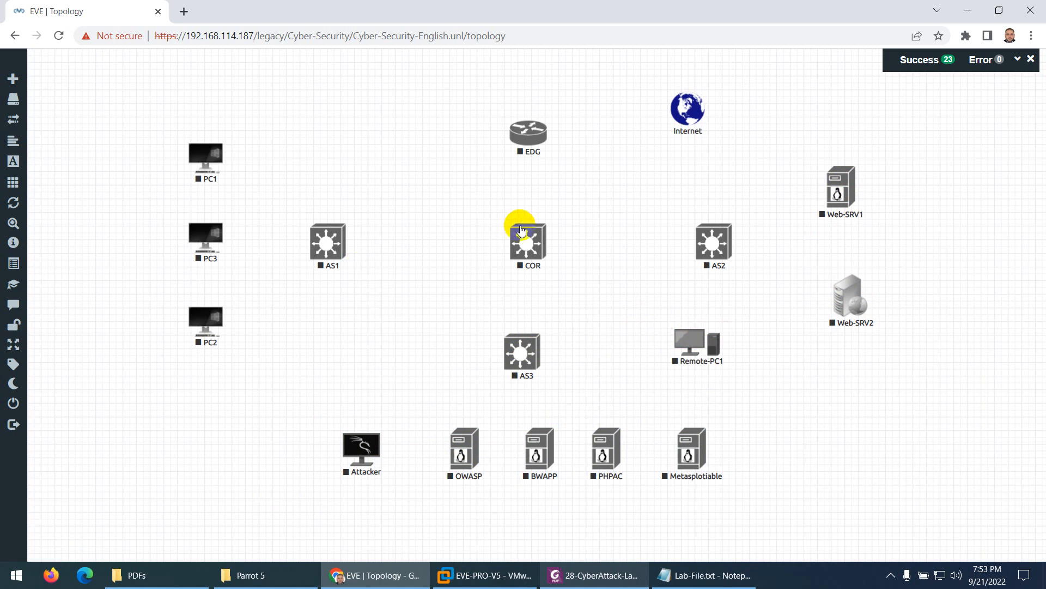
# Connect COR interface e0/0 to EDG interface fa1/0, checking the ports against the lab PDF diagram
pyautogui.moveTo(548, 236); pyautogui.dragTo(539, 155)
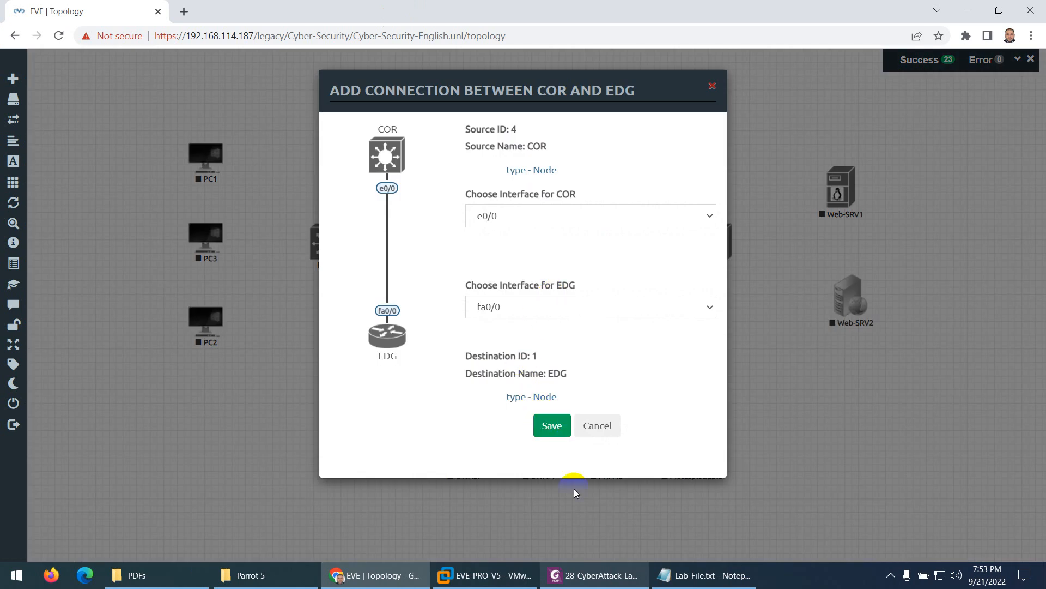
pyautogui.click(594, 575)
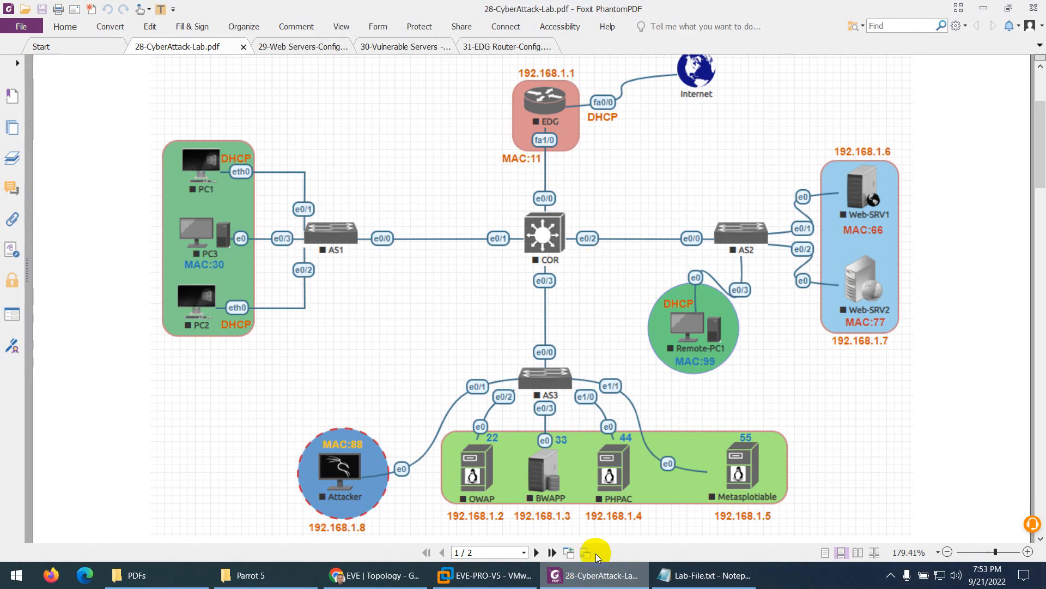
pyautogui.click(594, 575)
pyautogui.click(512, 216)
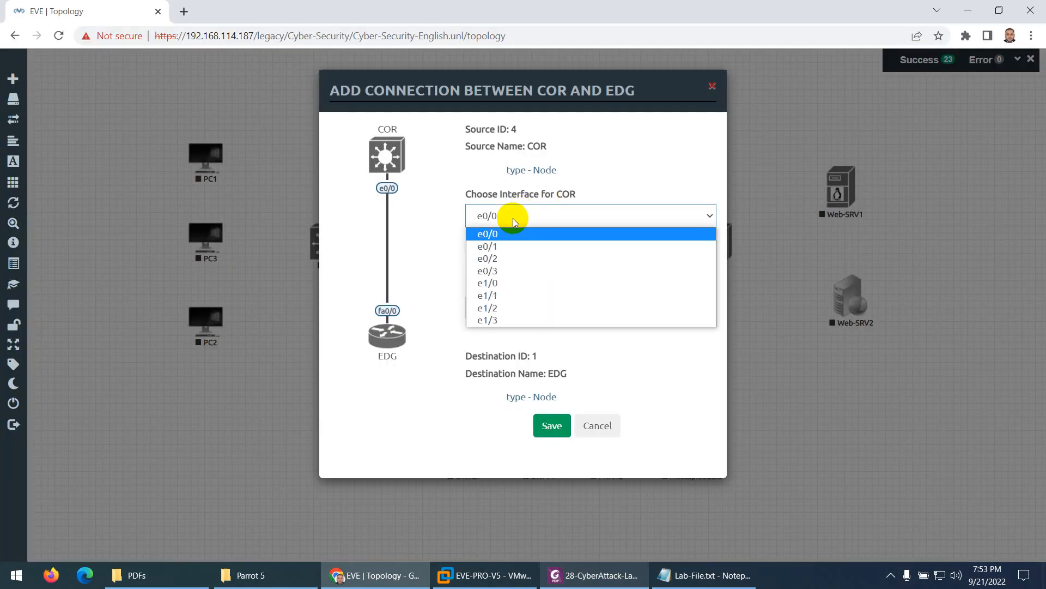
pyautogui.click(512, 233)
pyautogui.click(497, 305)
pyautogui.click(493, 336)
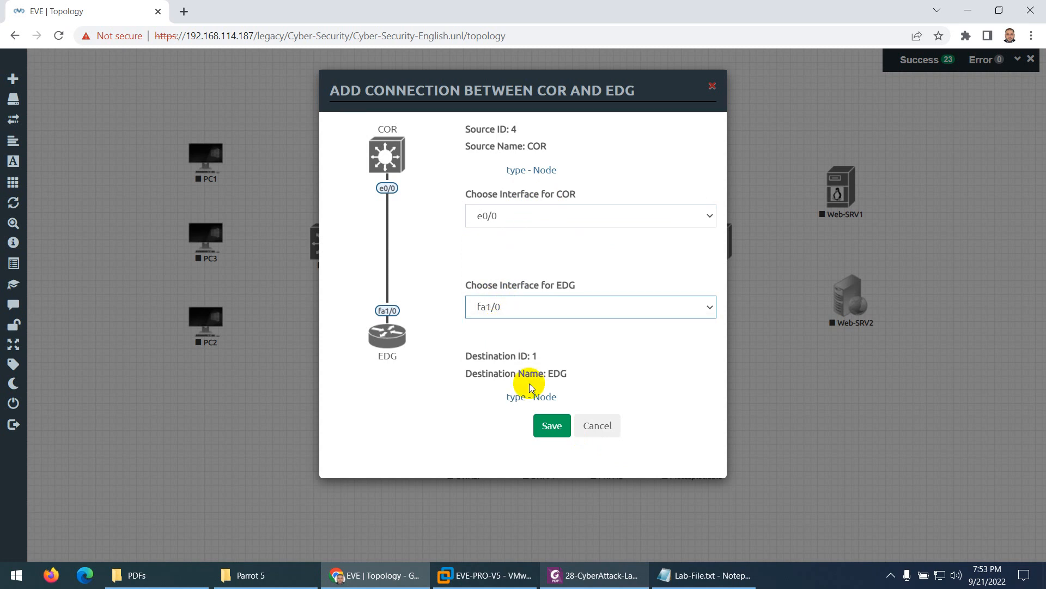
pyautogui.click(550, 427)
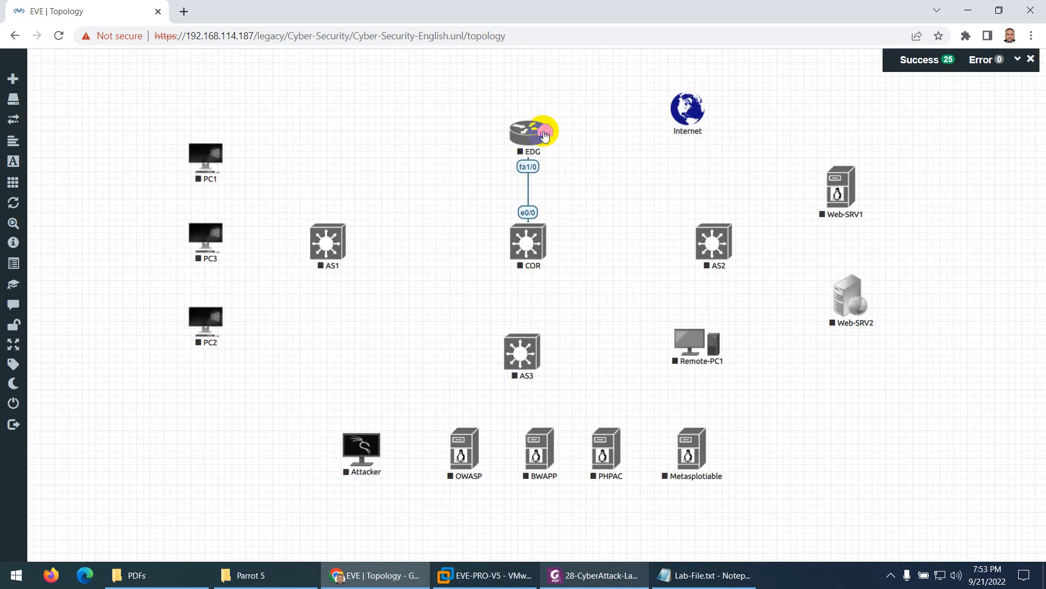
# Connect EDG interface fa0/0 to the Internet network and start the EDG router
pyautogui.moveTo(545, 132); pyautogui.dragTo(687, 109)
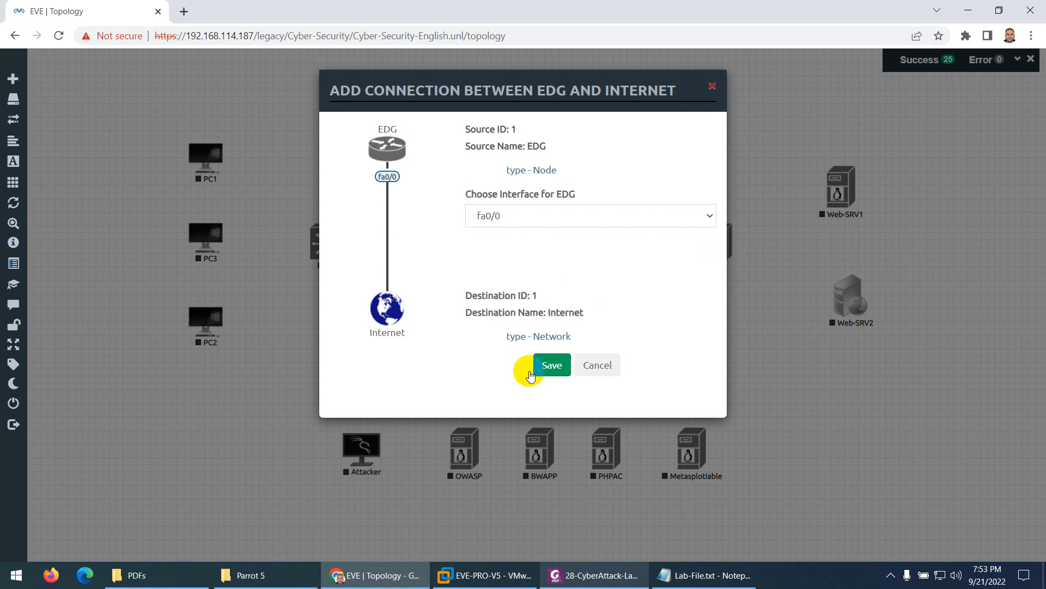
pyautogui.click(549, 366)
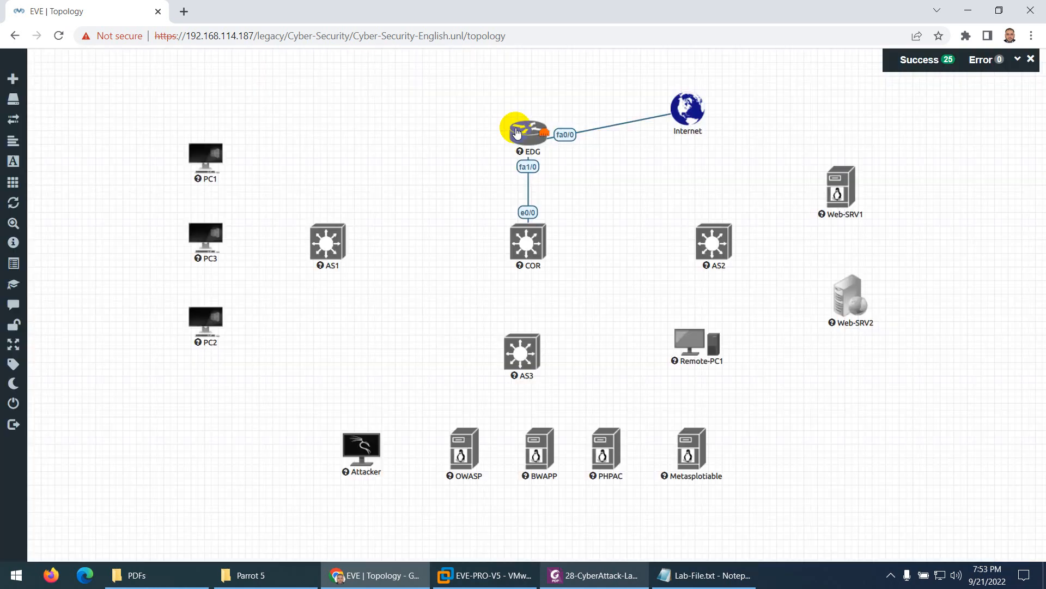
pyautogui.rightClick(517, 140)
pyautogui.click(552, 163)
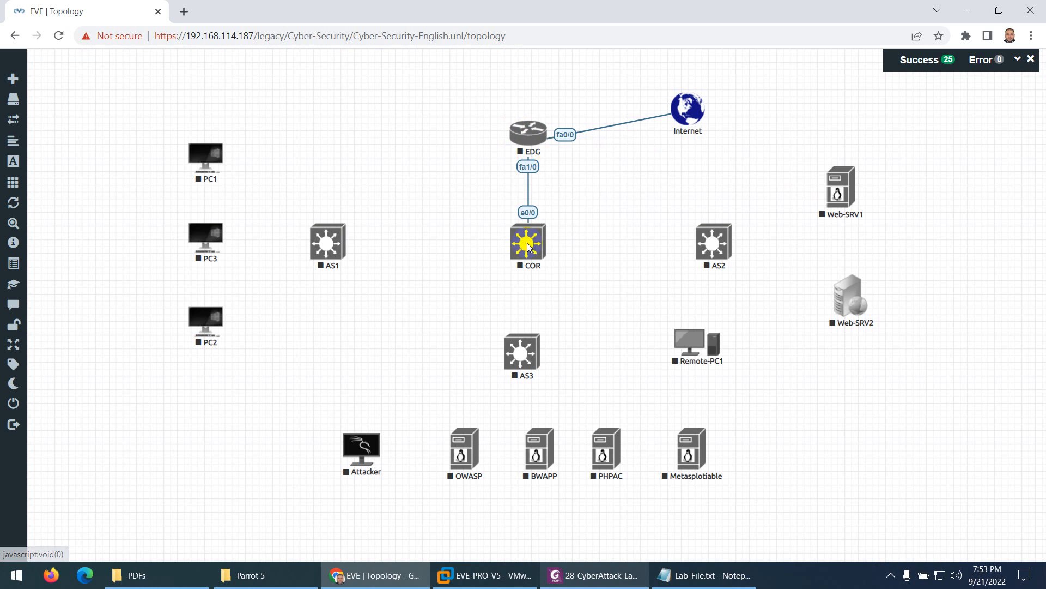
# Connect COR interface e0/1 to AS1 e0/0 and COR interface e0/2 to AS2 e0/0
pyautogui.moveTo(542, 236); pyautogui.dragTo(328, 244)
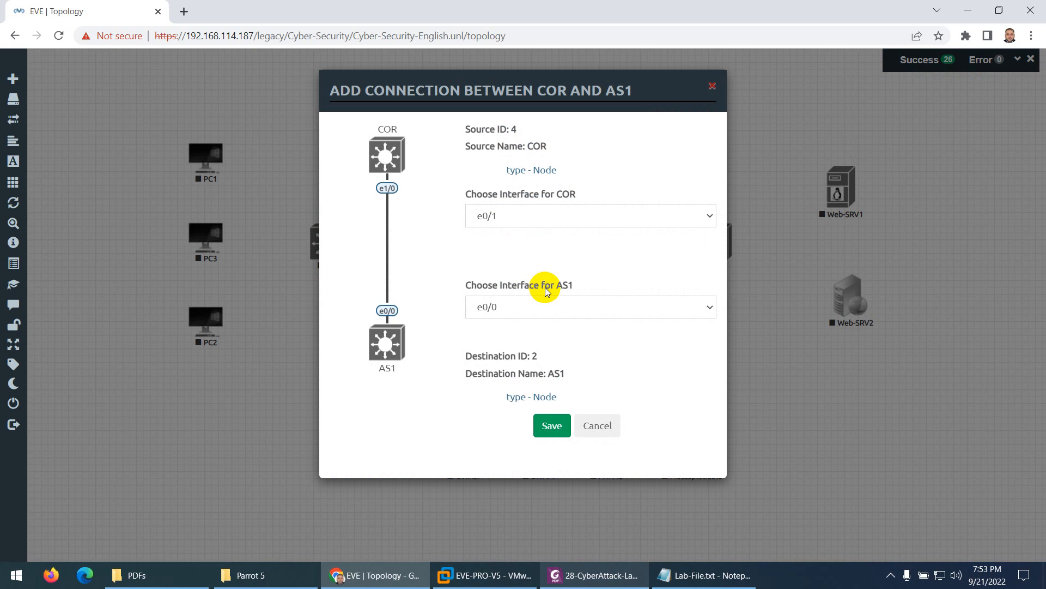
pyautogui.click(551, 424)
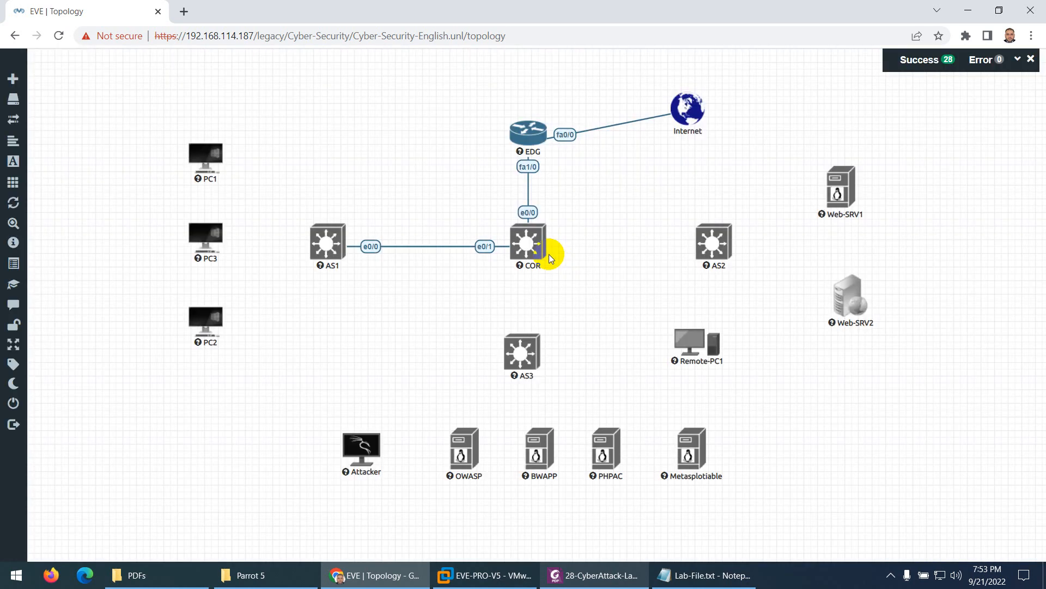
pyautogui.moveTo(548, 242); pyautogui.dragTo(708, 241)
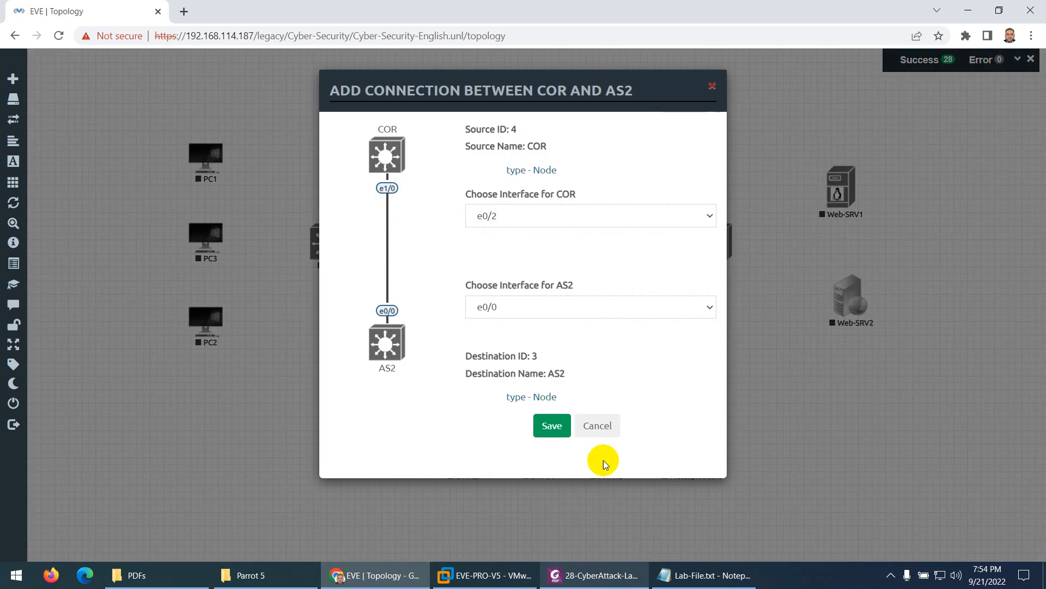
pyautogui.click(550, 427)
# Check the lab PDF diagram, connect COR interface e0/3 to AS3 interface e0/0, and nudge AS3 in line beneath COR
pyautogui.click(594, 575)
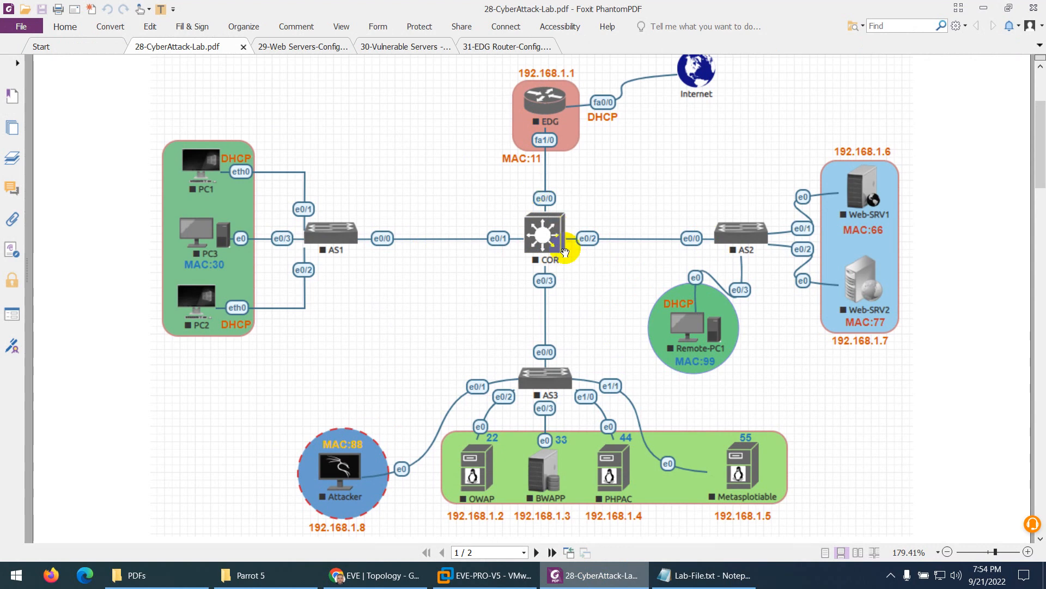
pyautogui.click(575, 575)
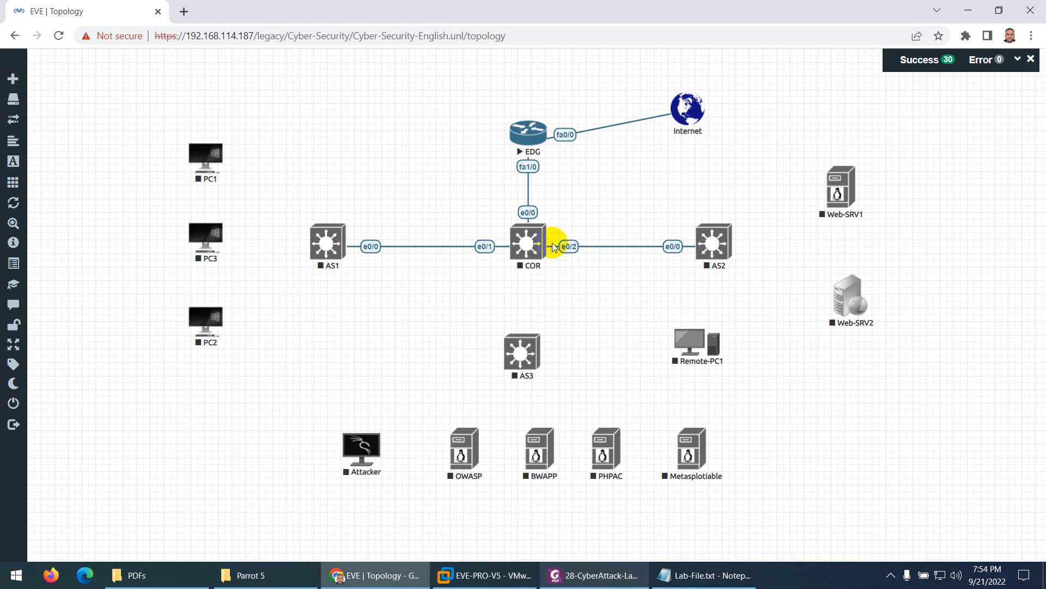
pyautogui.moveTo(542, 238); pyautogui.dragTo(522, 350)
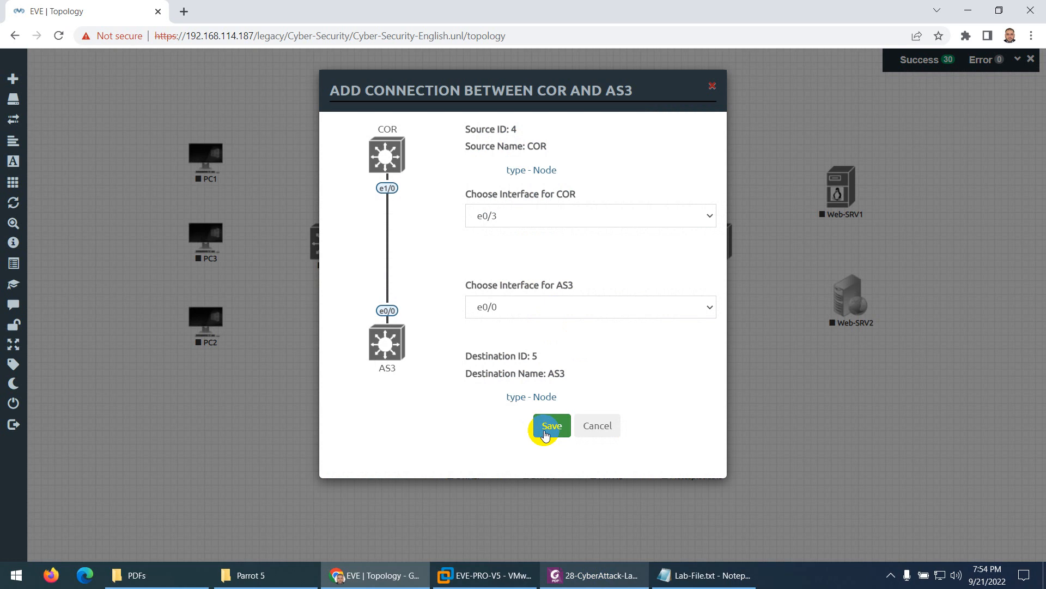
pyautogui.click(550, 428)
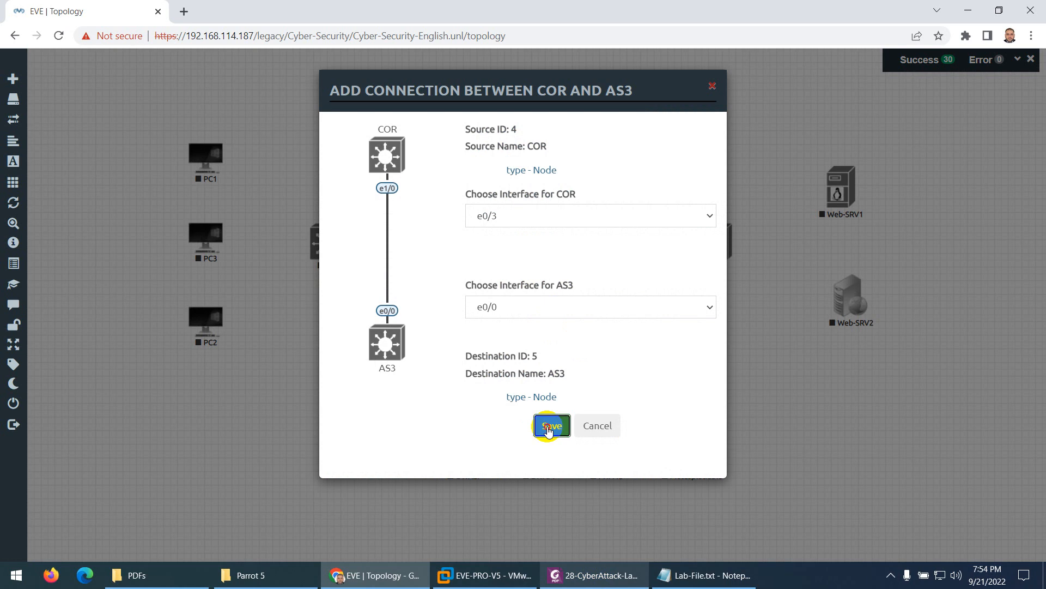
pyautogui.click(595, 575)
pyautogui.scroll(-1, 613, 366)
pyautogui.scroll(-1, 613, 366)
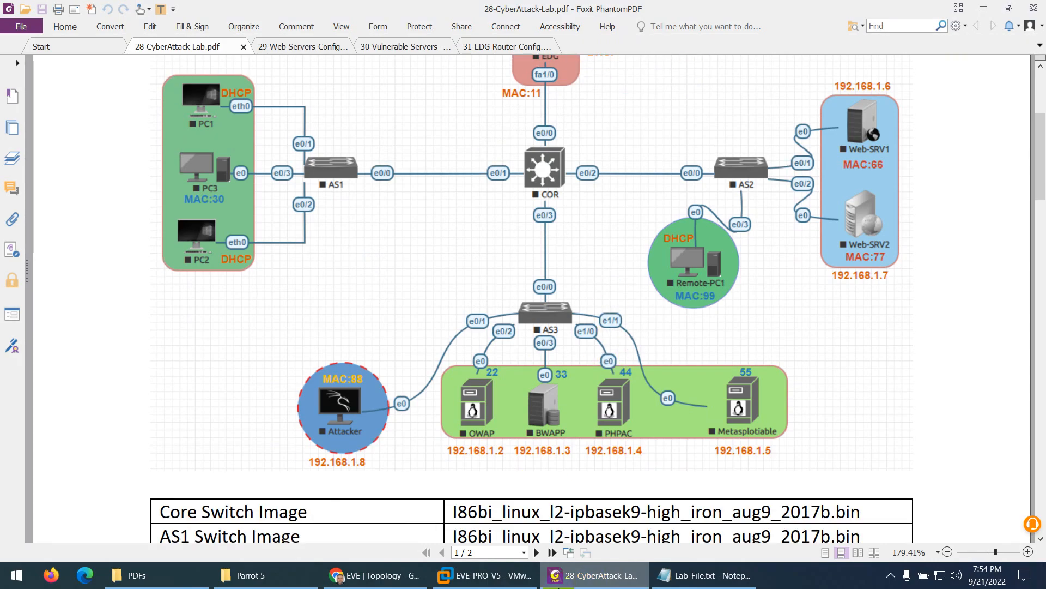
pyautogui.click(572, 585)
pyautogui.click(557, 425)
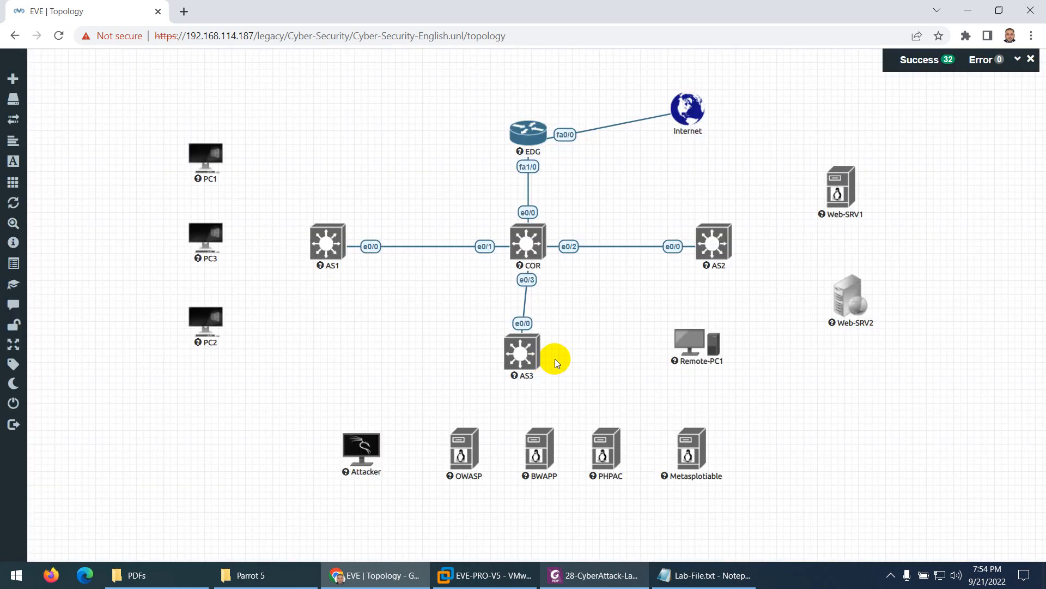
pyautogui.moveTo(526, 354); pyautogui.dragTo(529, 357)
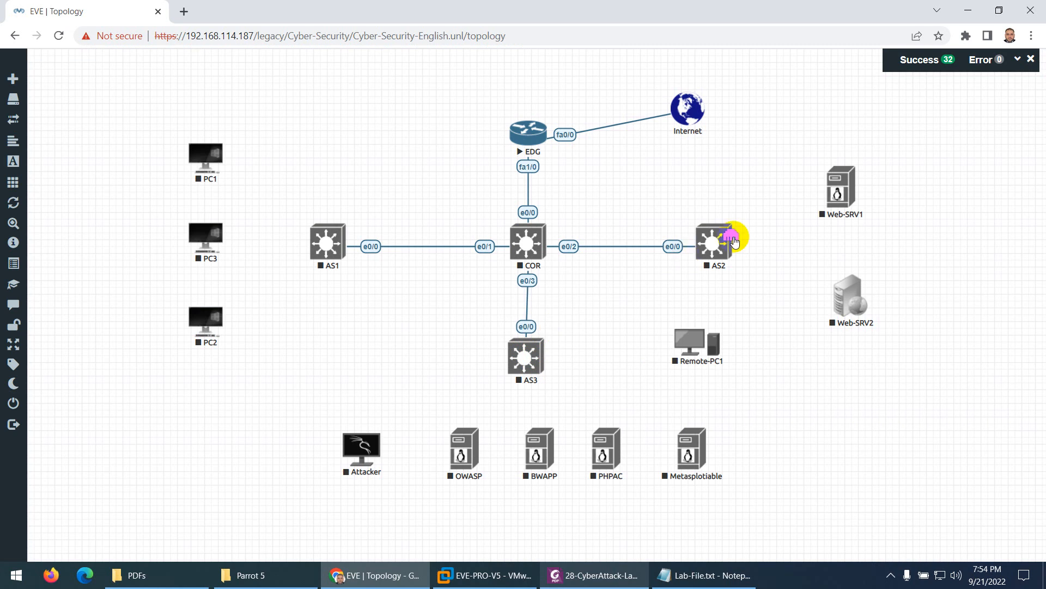
# Connect AS2 to both web servers: e0/1 to Web-SRV1 e0 and e0/2 to Web-SRV2 e0
pyautogui.moveTo(730, 235); pyautogui.dragTo(841, 187)
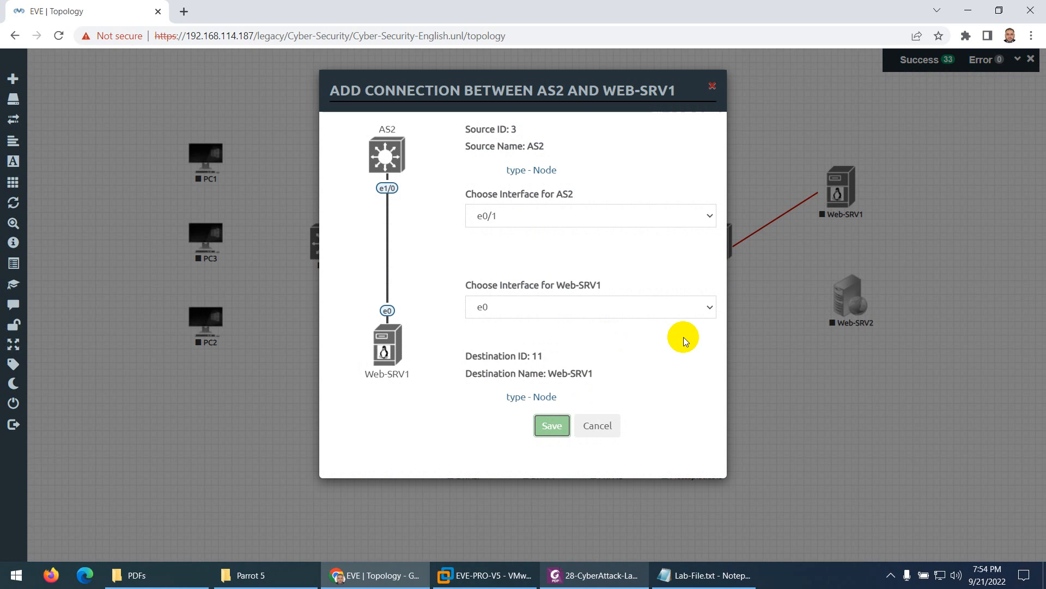
pyautogui.click(761, 262)
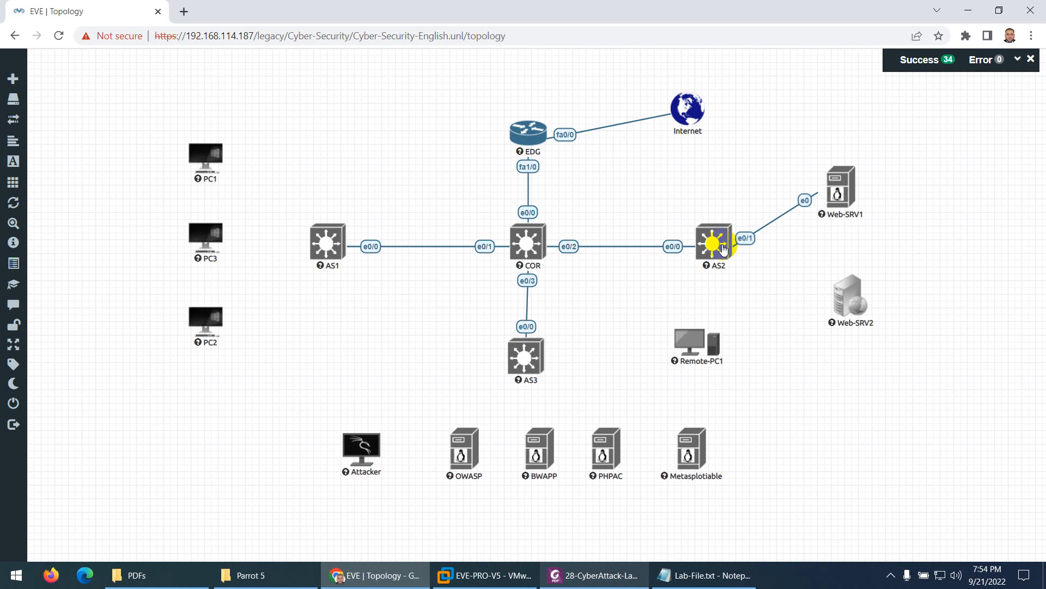
pyautogui.moveTo(730, 236); pyautogui.dragTo(847, 297)
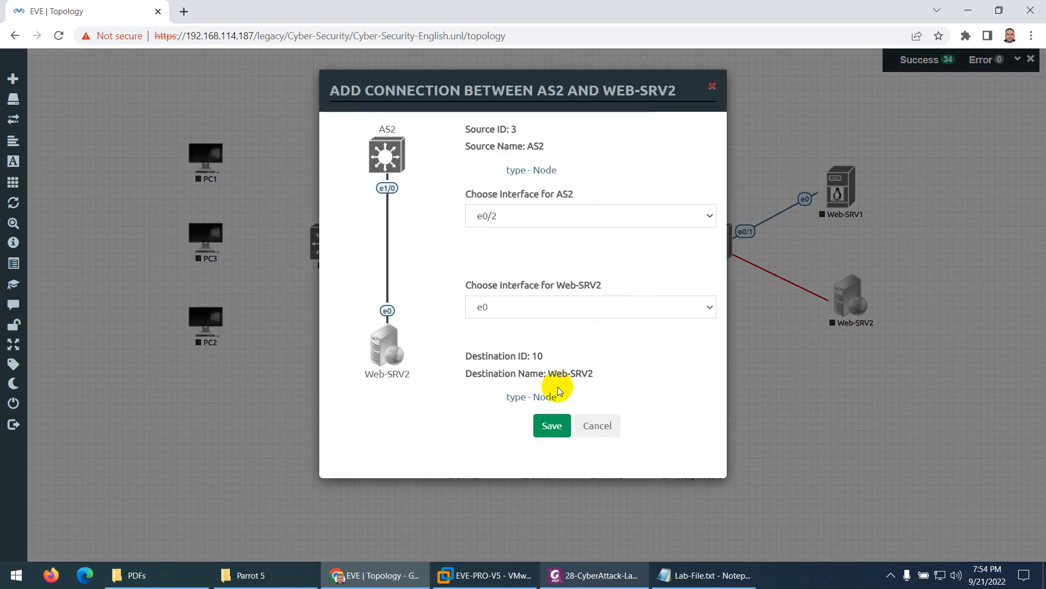
pyautogui.click(548, 426)
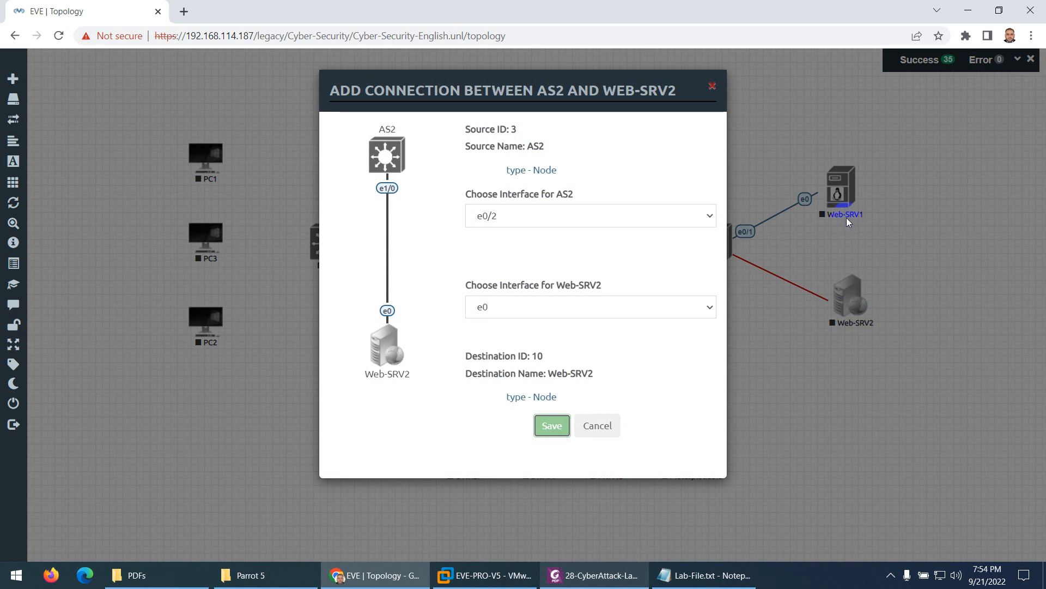
pyautogui.click(552, 344)
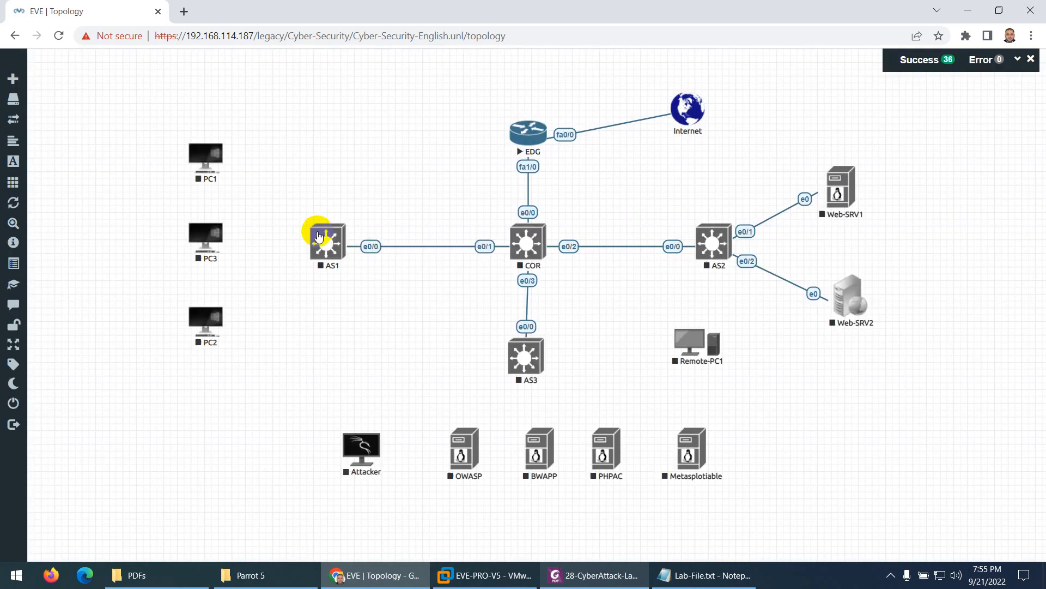
# Connect AS1 to the three PCs: e0/1 to PC1 eth0, e0/2 to PC2 eth0, and e0/3 to PC3 e0
pyautogui.moveTo(346, 234); pyautogui.dragTo(211, 158)
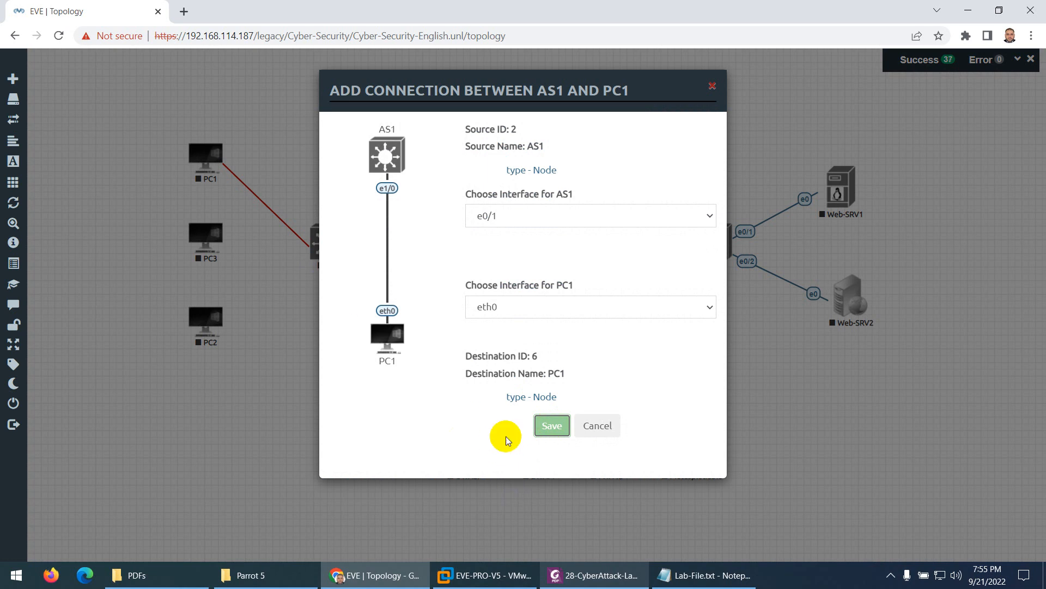
pyautogui.click(268, 294)
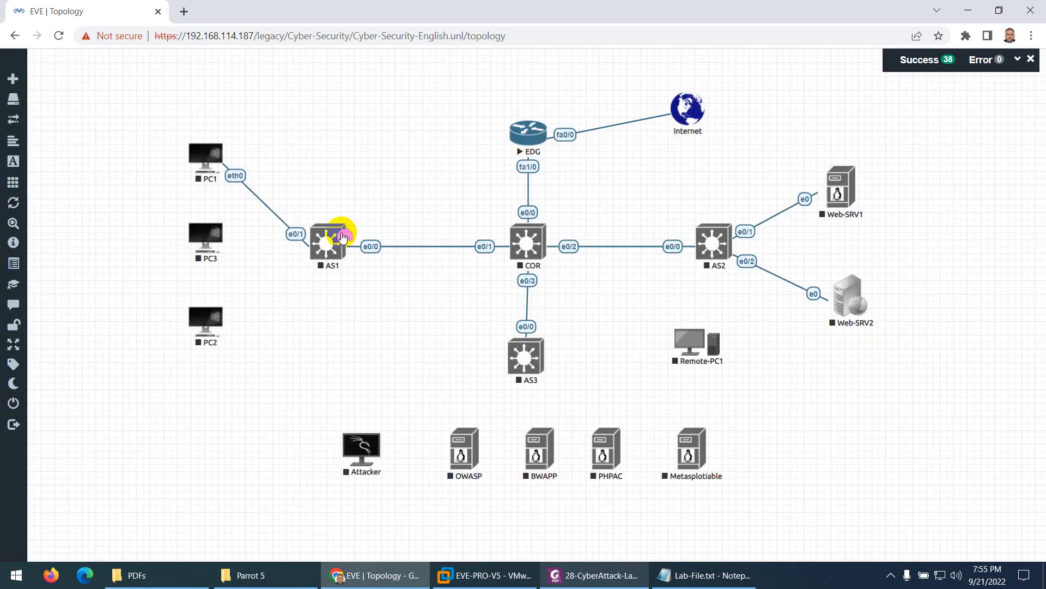
pyautogui.moveTo(343, 233); pyautogui.dragTo(205, 319)
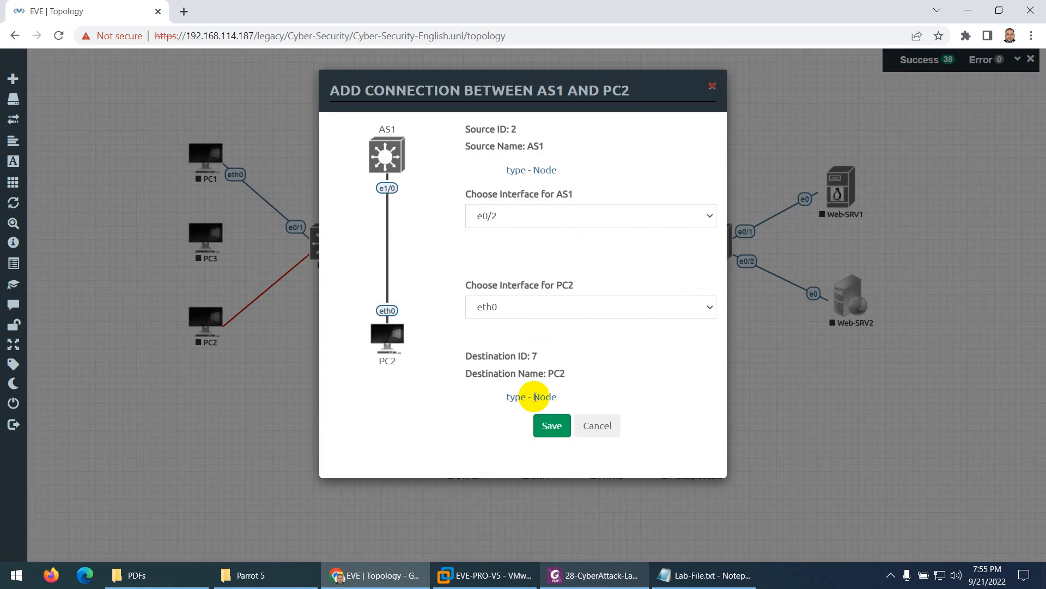
pyautogui.click(293, 270)
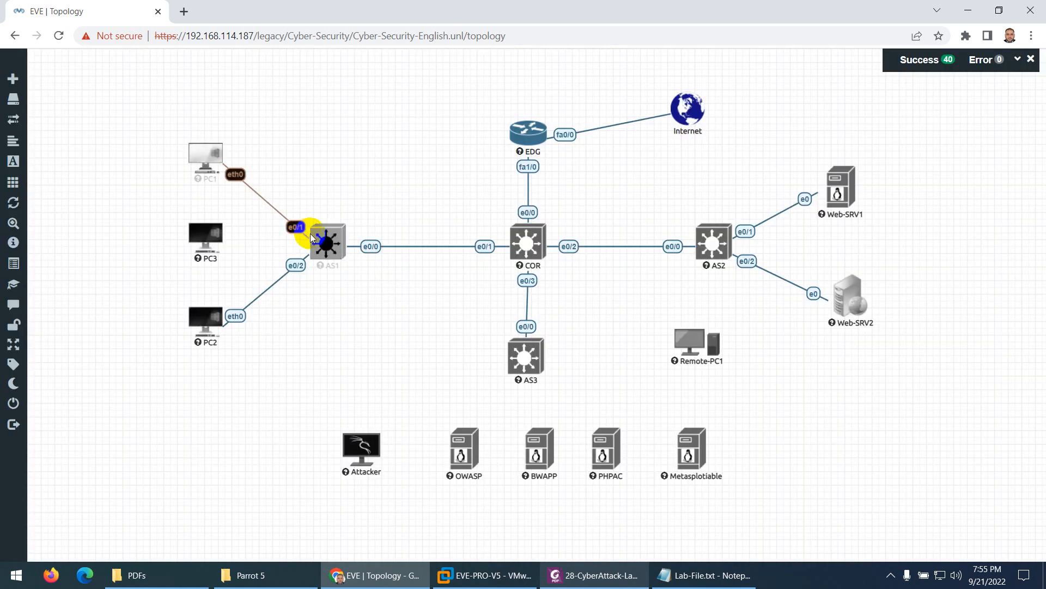
pyautogui.moveTo(342, 234); pyautogui.dragTo(205, 230)
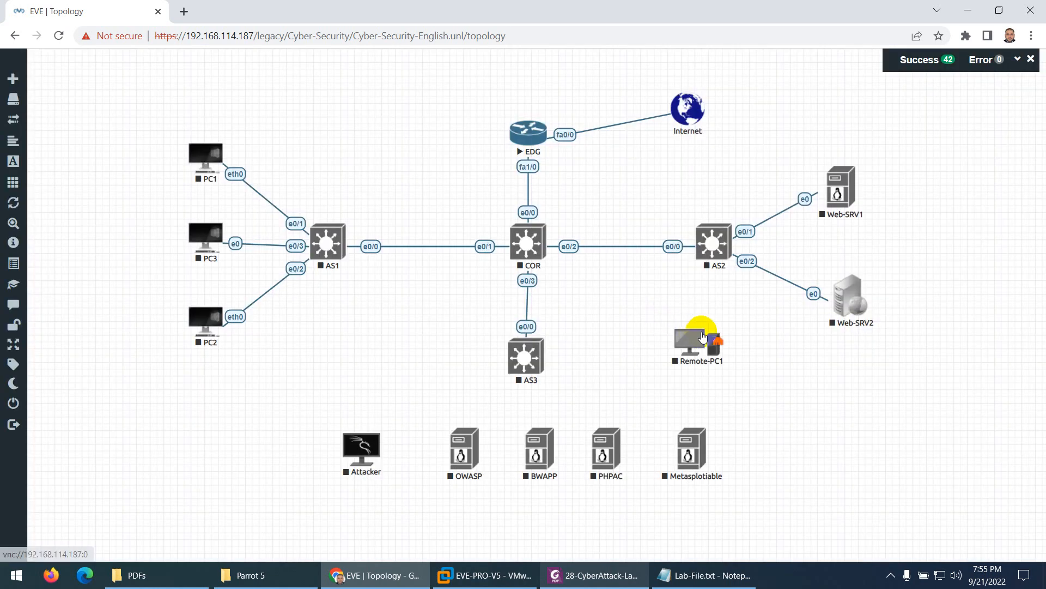
# Connect Remote-PC1 e0 to AS2 e0/3 and move Remote-PC1 slightly so it sits beneath AS2
pyautogui.moveTo(717, 340); pyautogui.dragTo(709, 254)
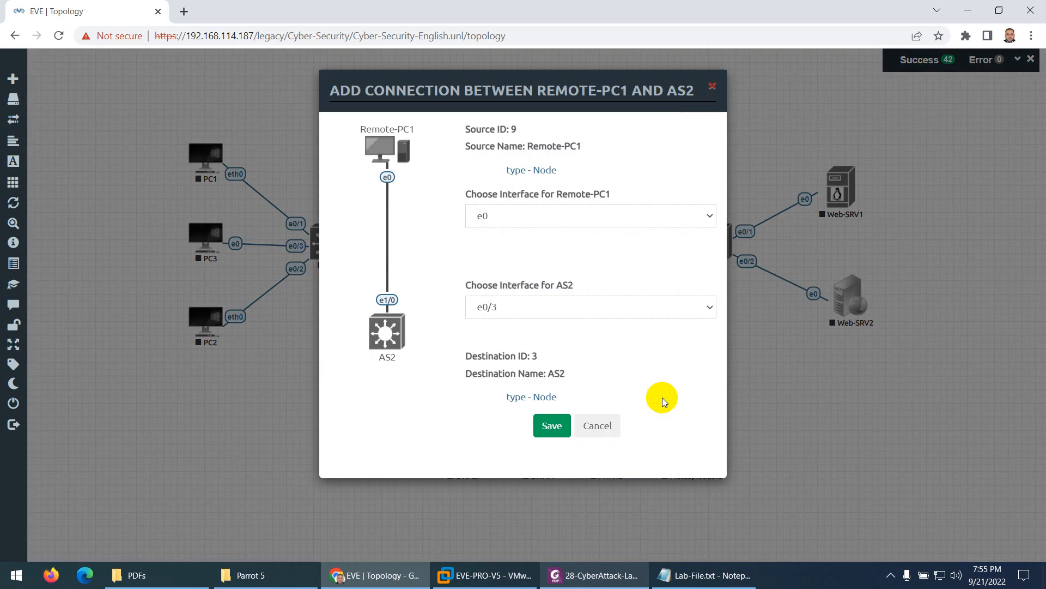
pyautogui.click(552, 425)
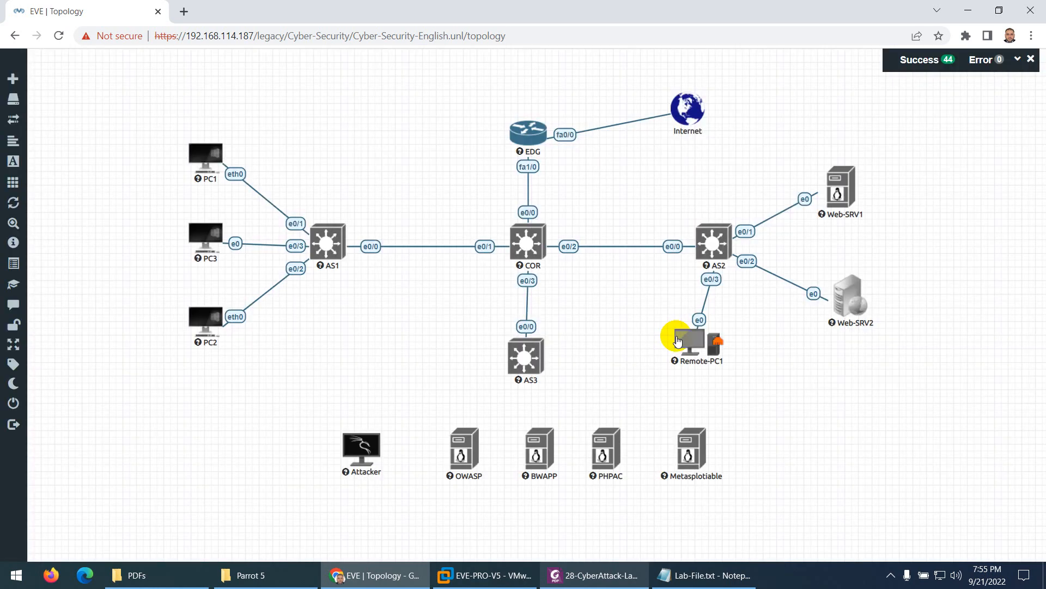
pyautogui.moveTo(677, 341); pyautogui.dragTo(706, 342)
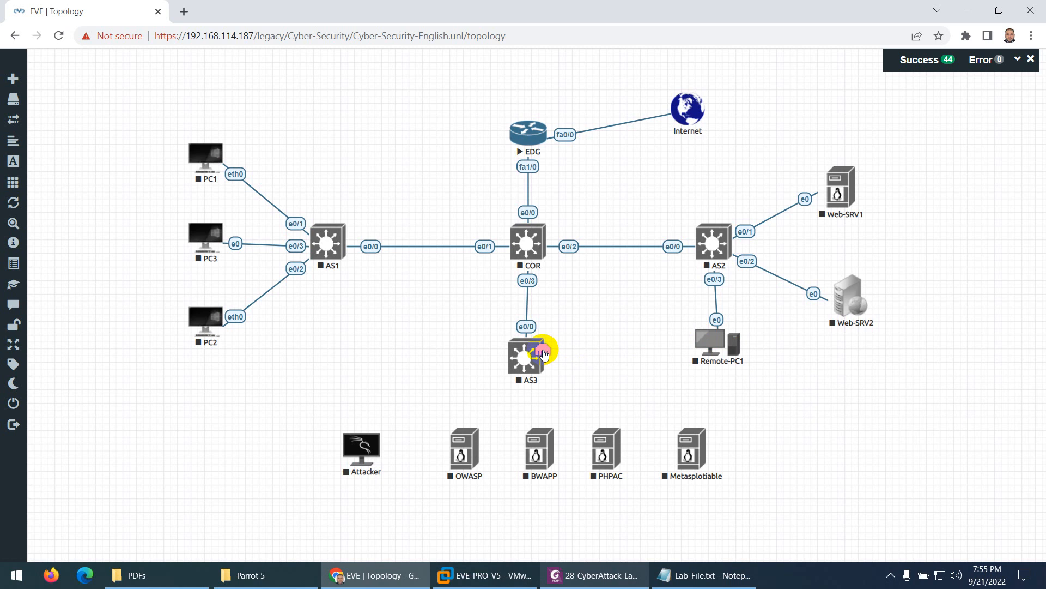
# Connect AS3 e0/1 to Attacker e0 and AS3 e0/2 to OWASP e0
pyautogui.moveTo(543, 353)
pyautogui.mouseDown()
pyautogui.moveTo(376, 422)
pyautogui.moveTo(362, 448)
pyautogui.mouseUp()
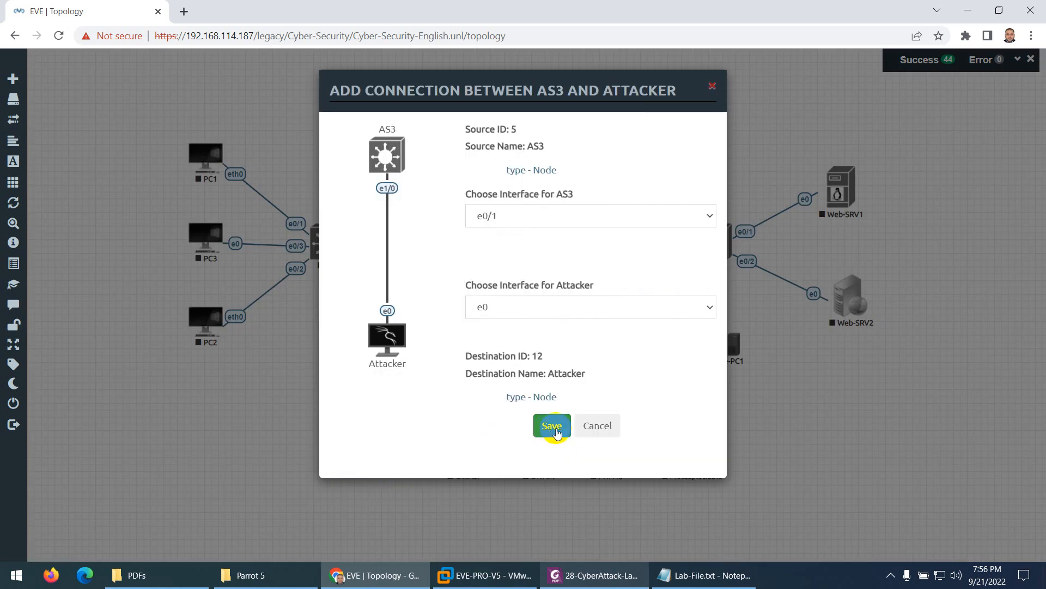
pyautogui.click(554, 429)
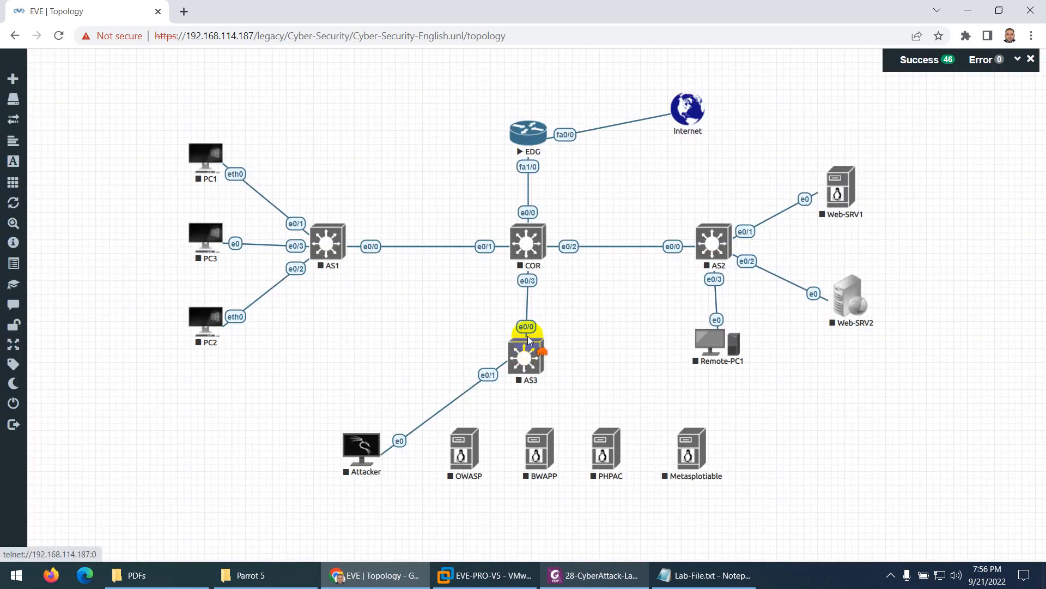
pyautogui.moveTo(546, 352); pyautogui.dragTo(479, 439)
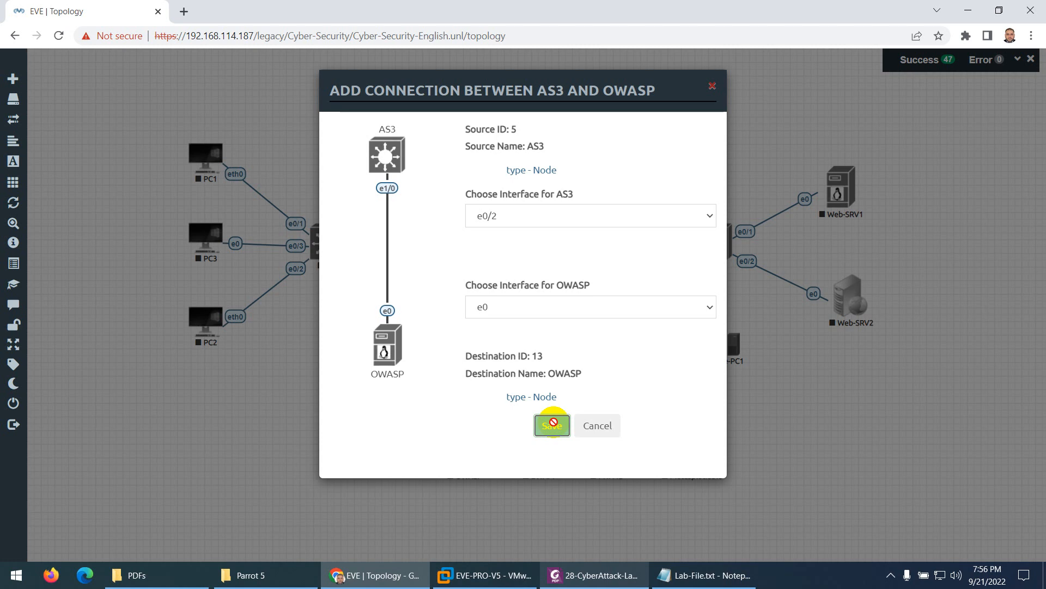
pyautogui.click(552, 425)
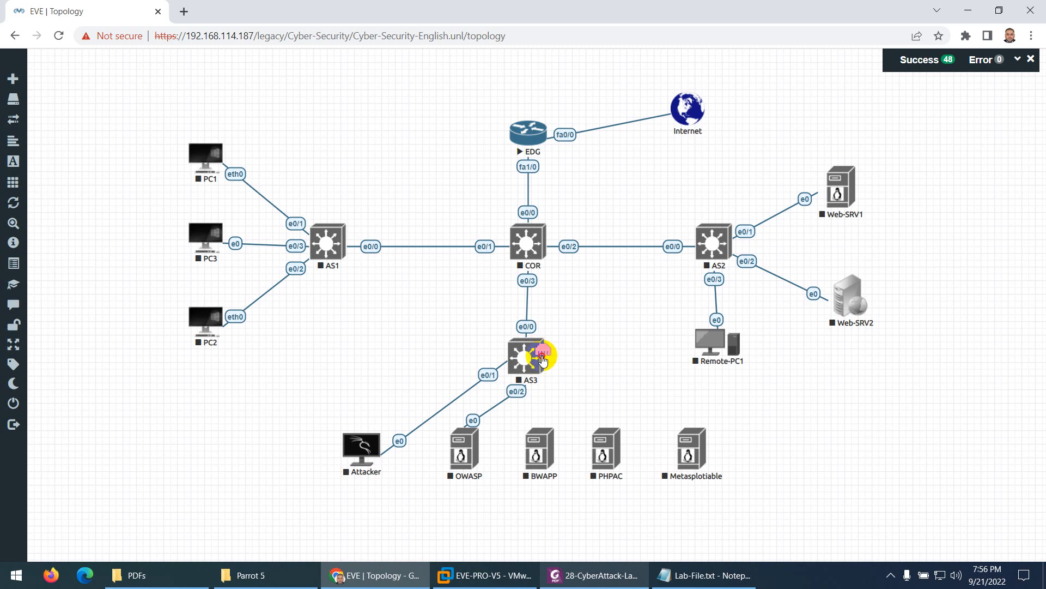
# Connect AS3 to the remaining servers' e0 interfaces: e0/3 to BWAPP, e1/0 to PHPAC, and e1/1 to Metasplotiable
pyautogui.moveTo(540, 381); pyautogui.dragTo(538, 444)
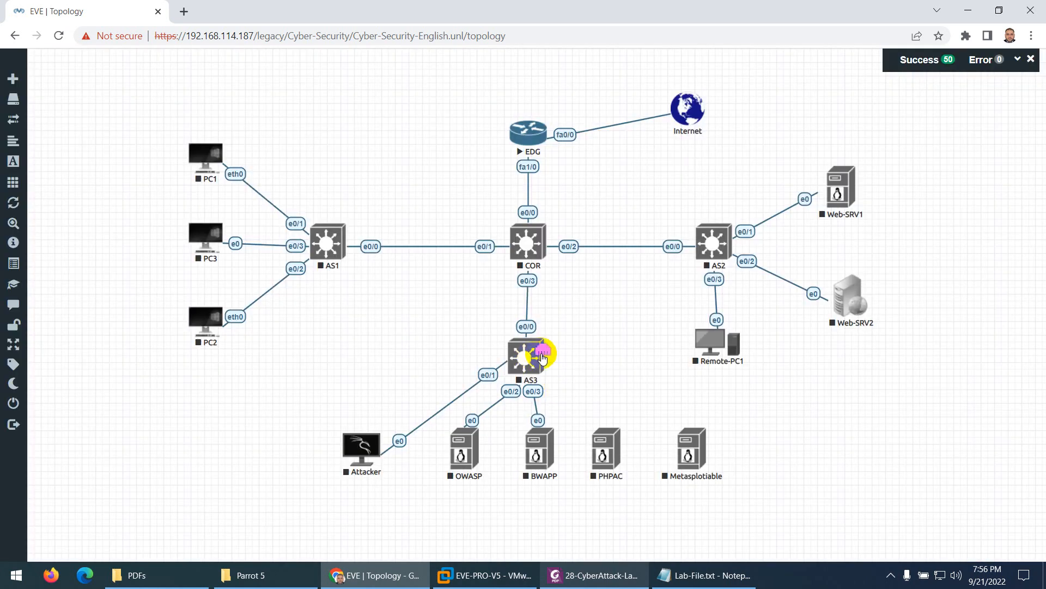
pyautogui.moveTo(543, 361); pyautogui.dragTo(665, 412)
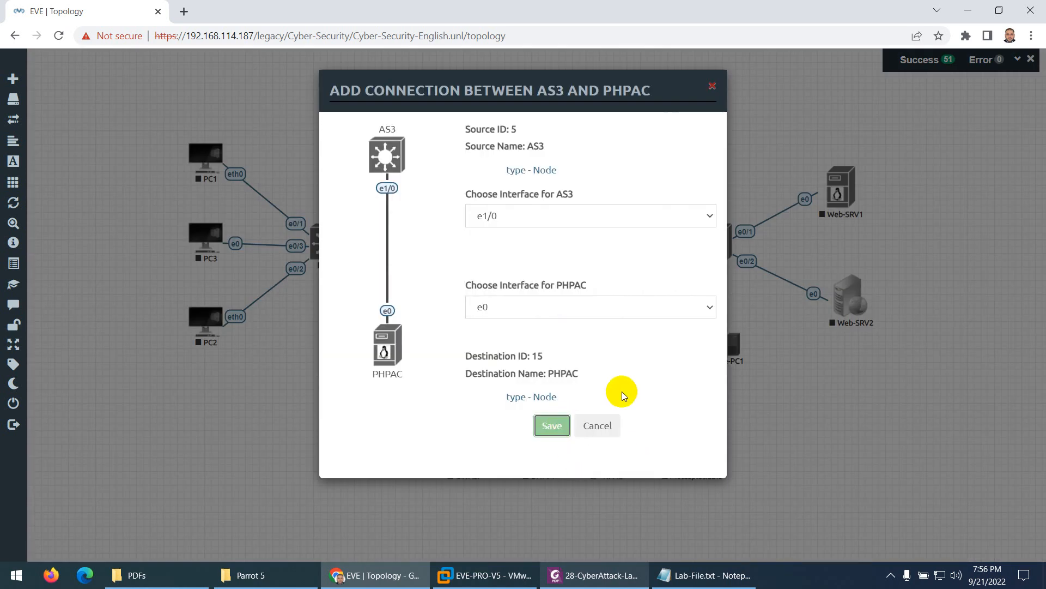
pyautogui.press('Return')
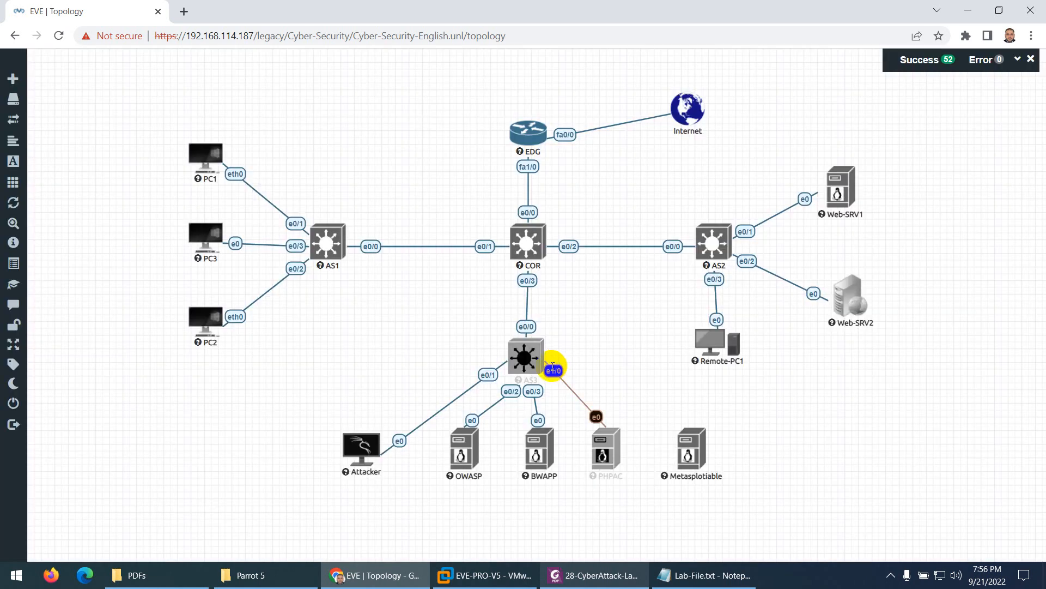
pyautogui.moveTo(561, 358); pyautogui.dragTo(663, 450)
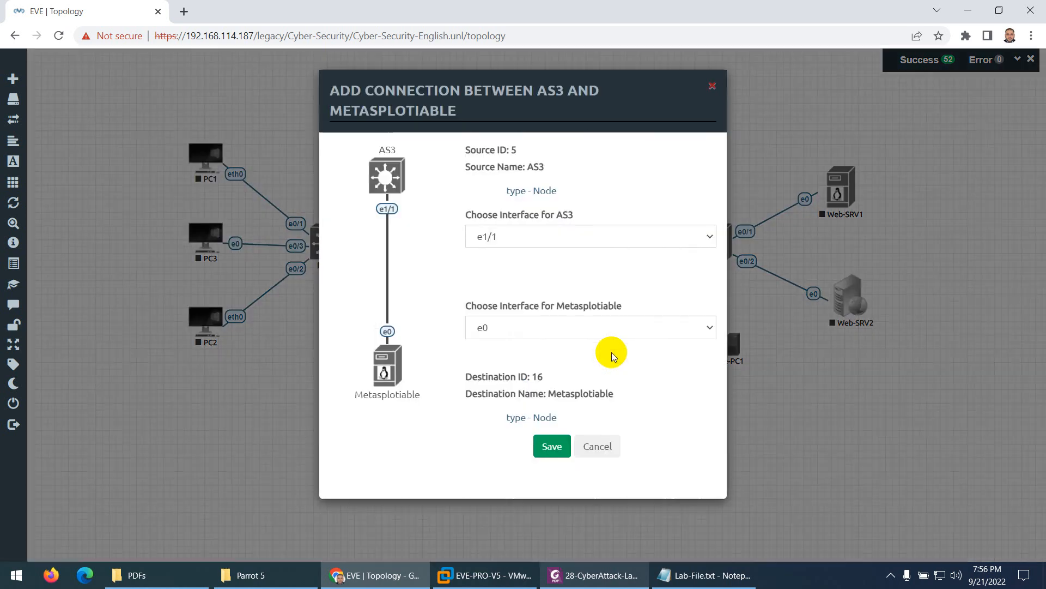
pyautogui.click(552, 445)
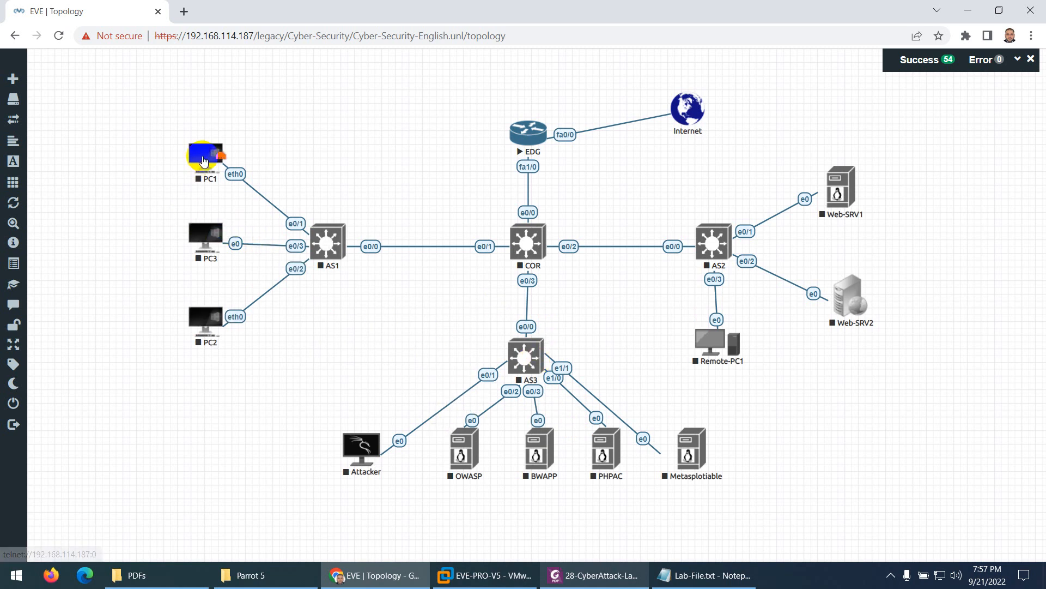
# Change the link style of the PC1–AS1 connection to Flowchart and save it
pyautogui.rightClick(241, 176)
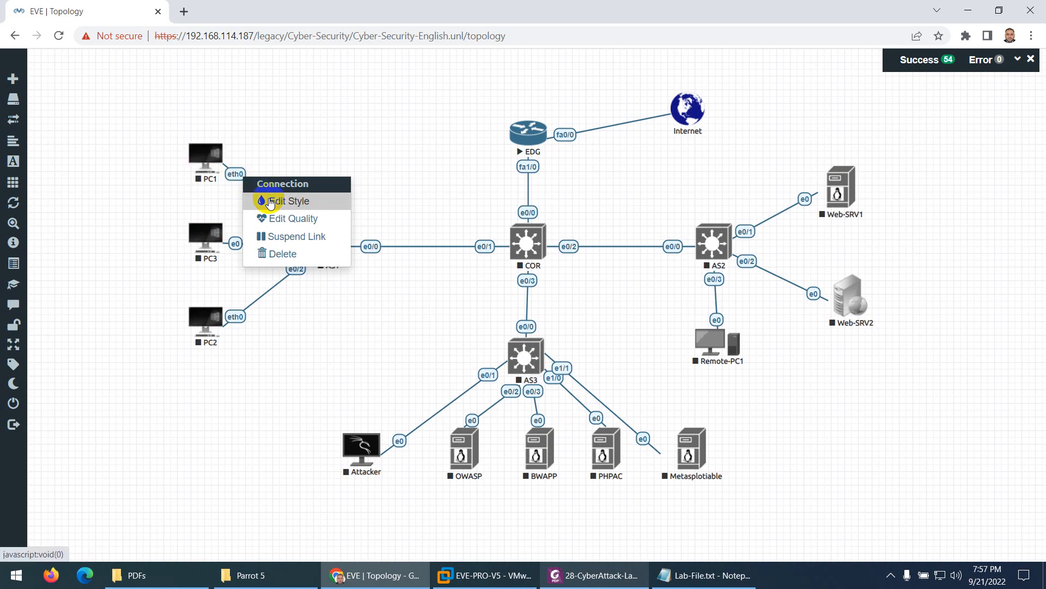
pyautogui.click(267, 201)
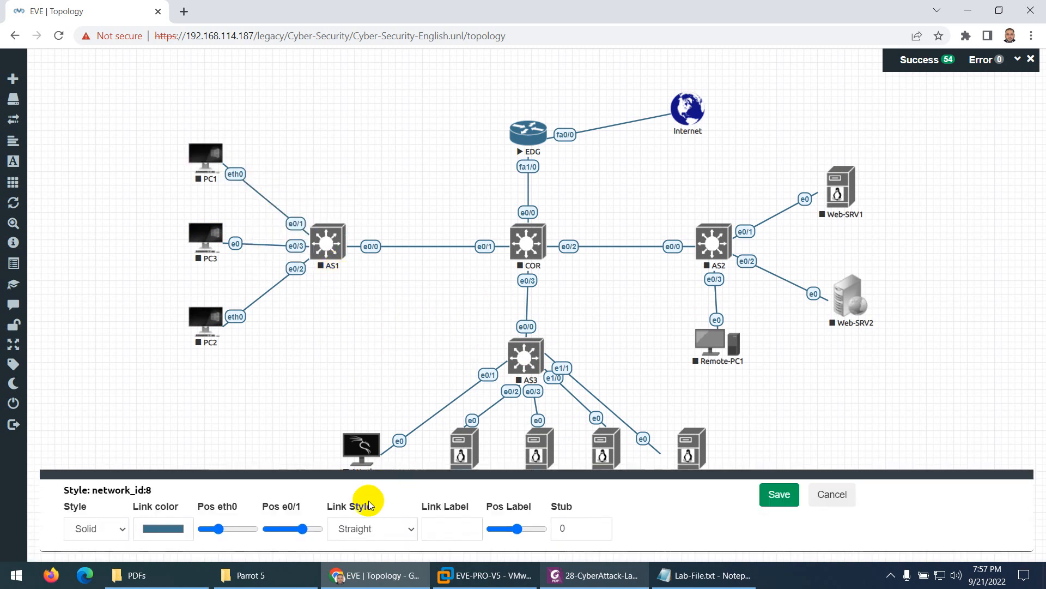
pyautogui.click(347, 528)
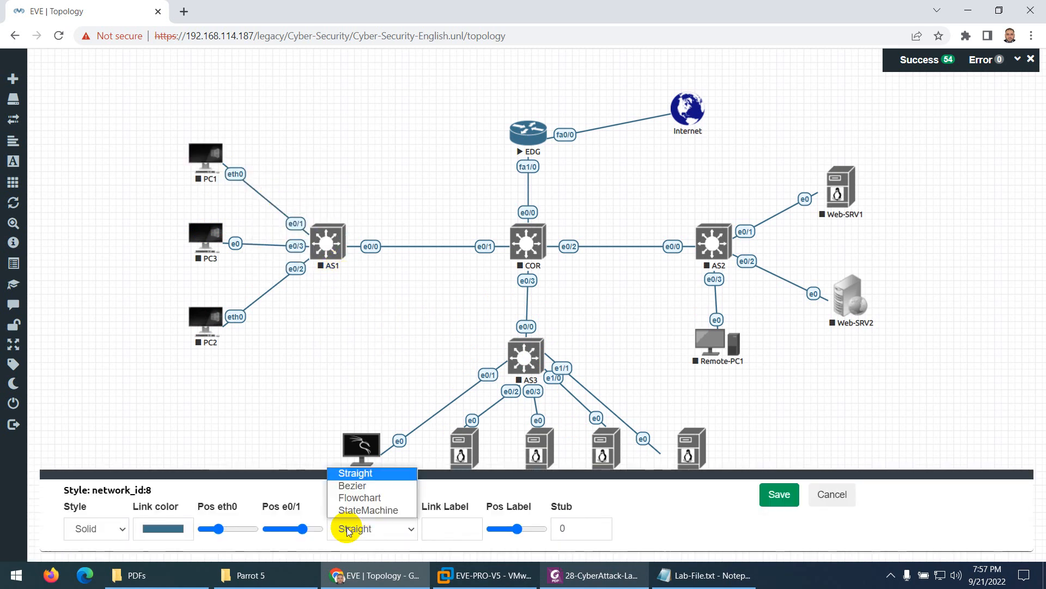
pyautogui.click(361, 497)
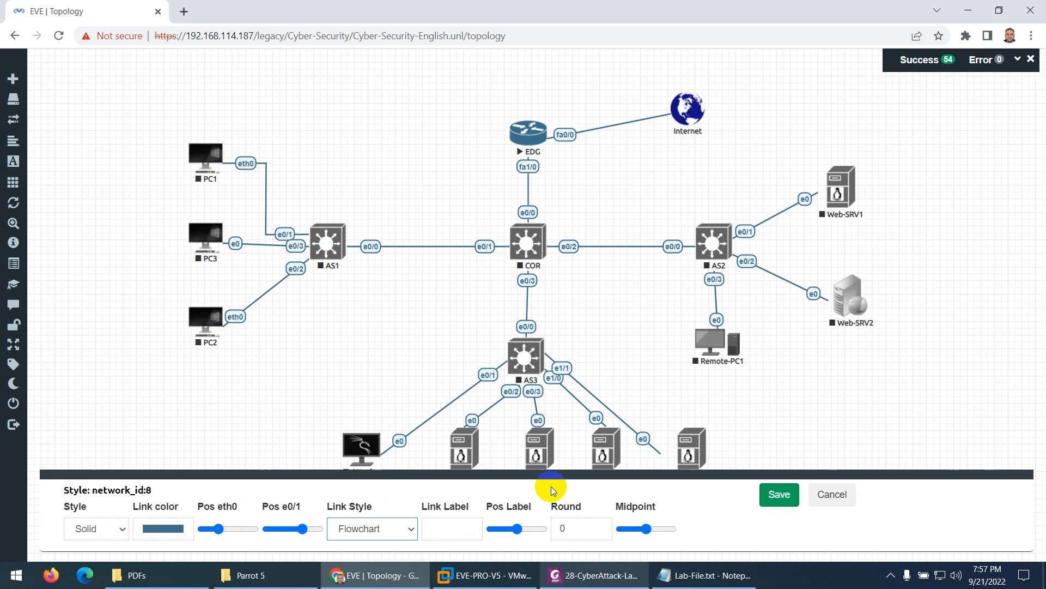
pyautogui.click(771, 494)
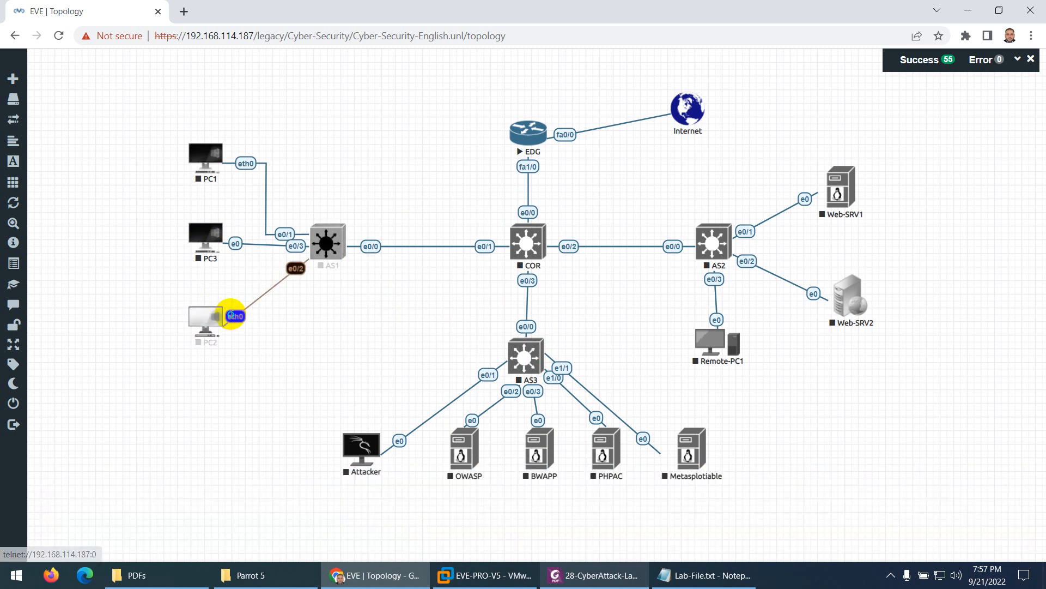
# Change the link style of the PC2–AS1 connection to Flowchart and save it
pyautogui.rightClick(238, 316)
pyautogui.click(259, 341)
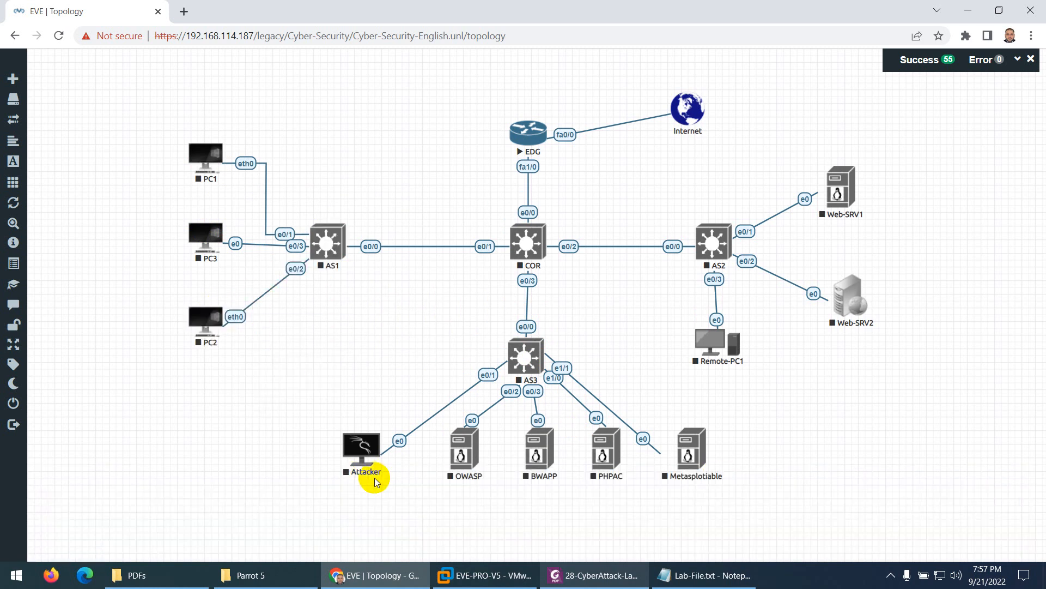
pyautogui.click(375, 529)
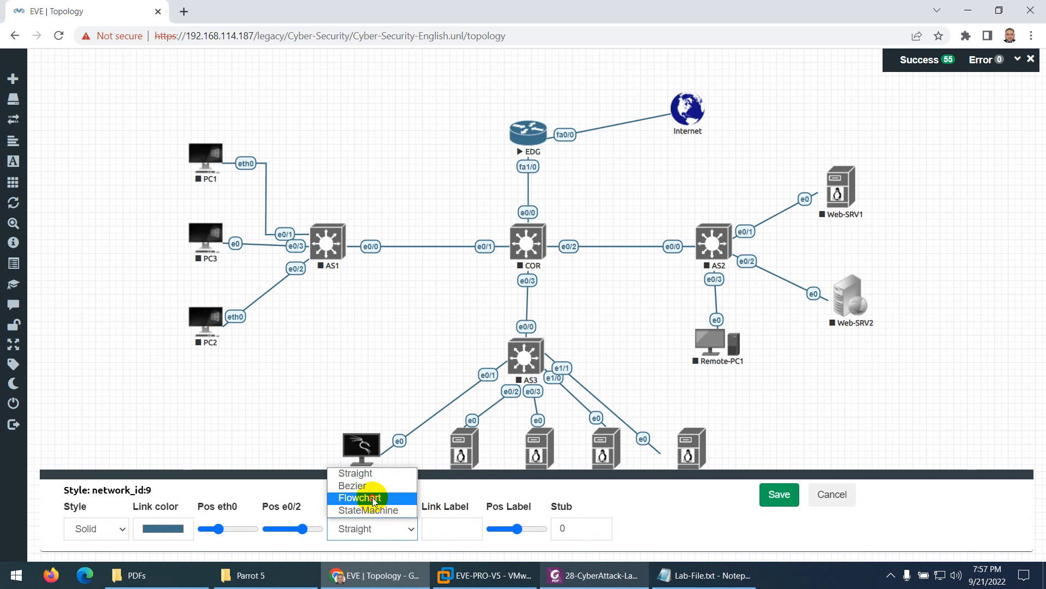
pyautogui.click(360, 497)
pyautogui.click(776, 501)
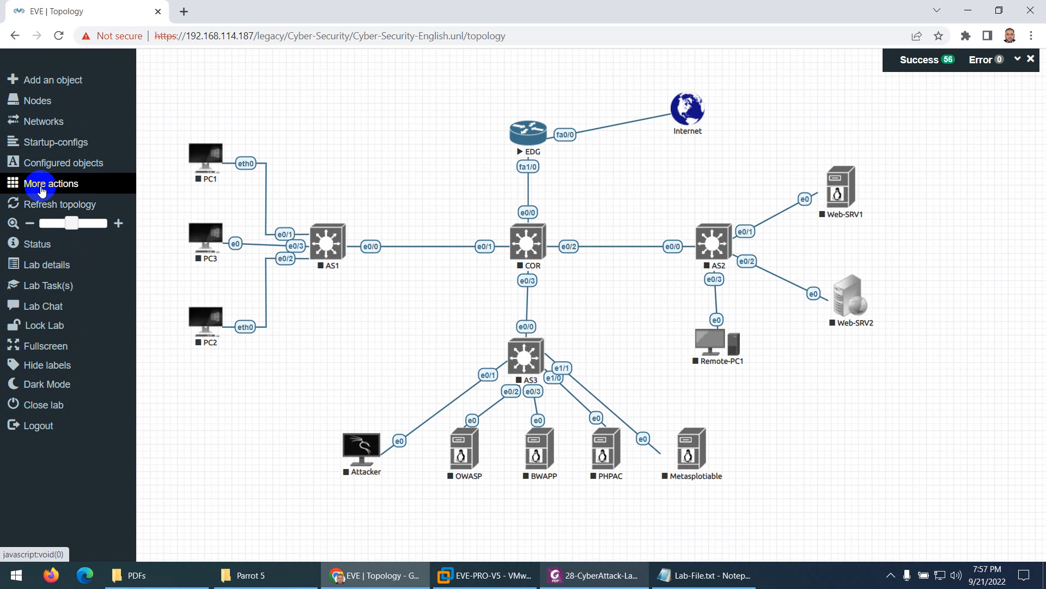
# Start all nodes in the lab topology
pyautogui.click(42, 186)
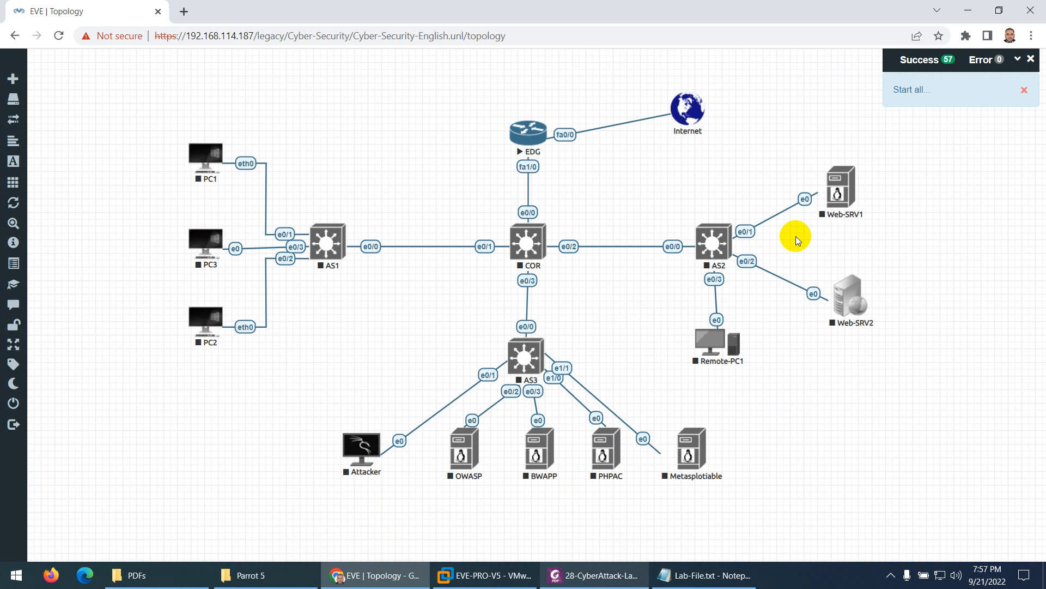
# Change the link style of the Web-SRV1–AS2 connection to Bezier and save it
pyautogui.rightClick(813, 204)
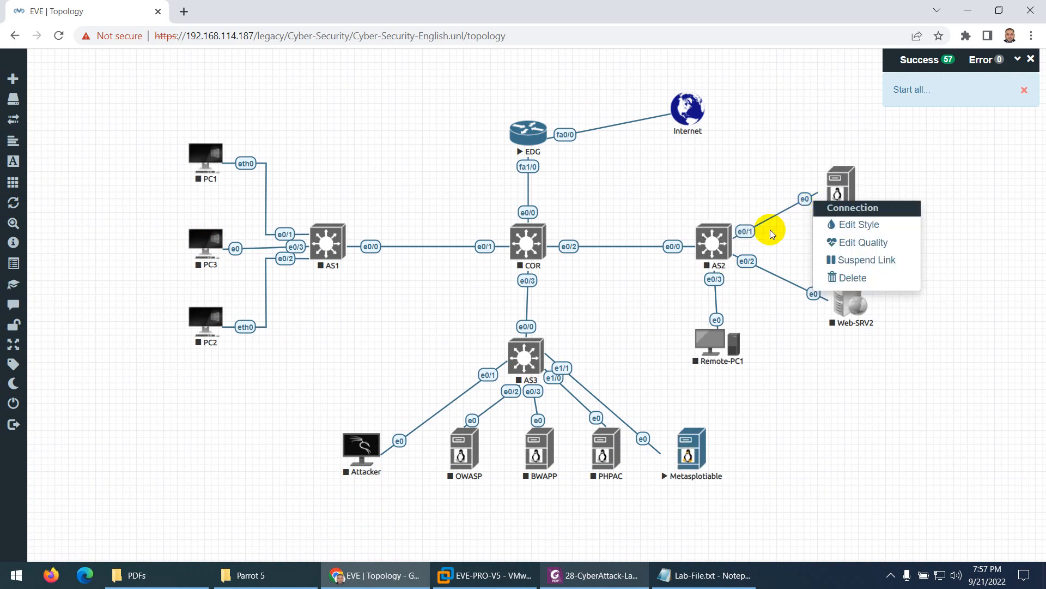
pyautogui.click(833, 231)
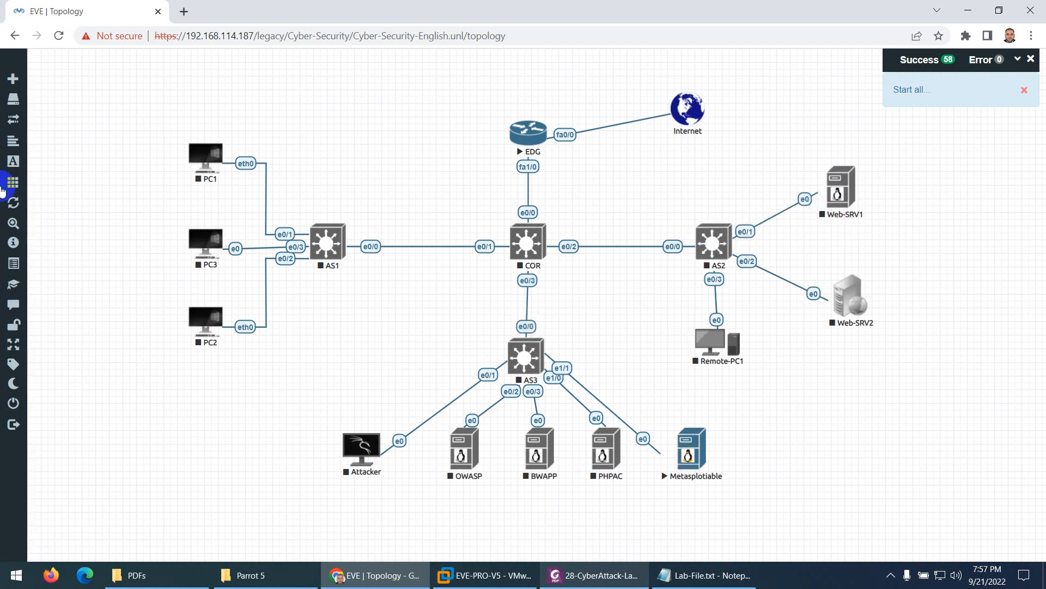
pyautogui.click(362, 528)
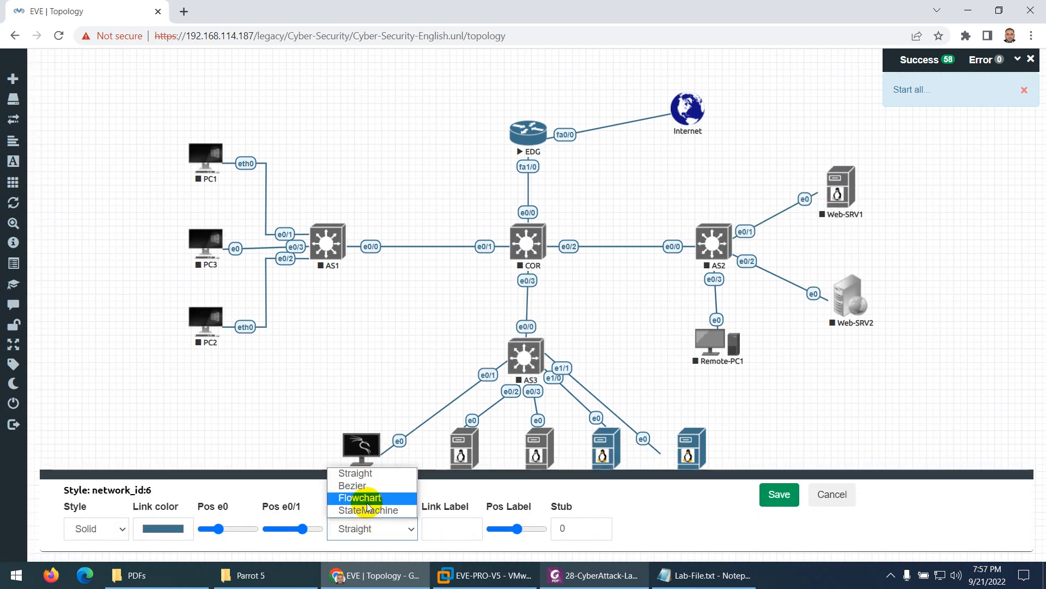
pyautogui.click(363, 485)
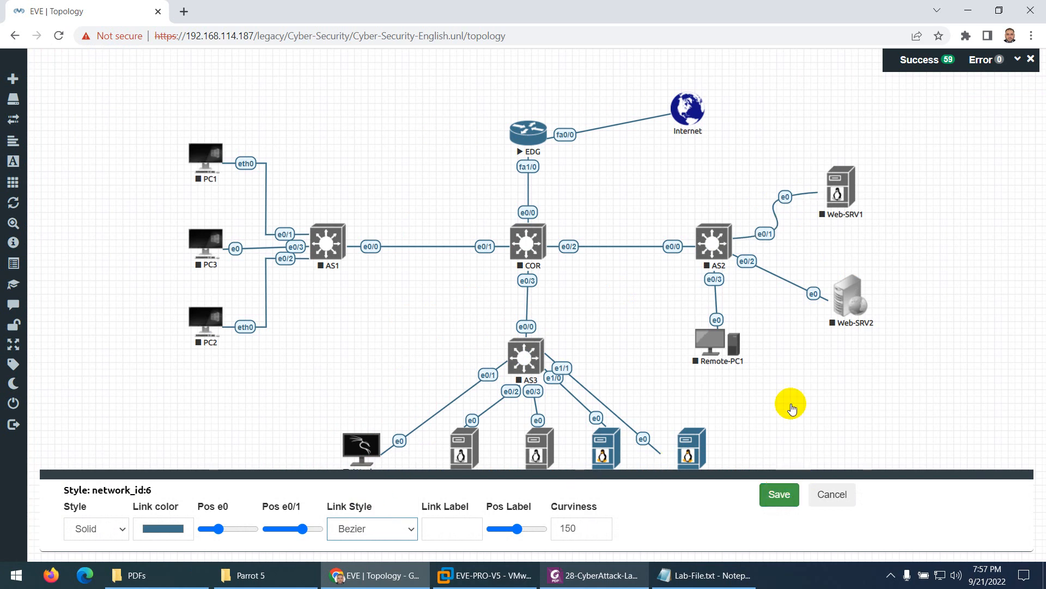
# Change the link style of the Web-SRV2–AS2 connection to Bezier and save it
pyautogui.rightClick(768, 281)
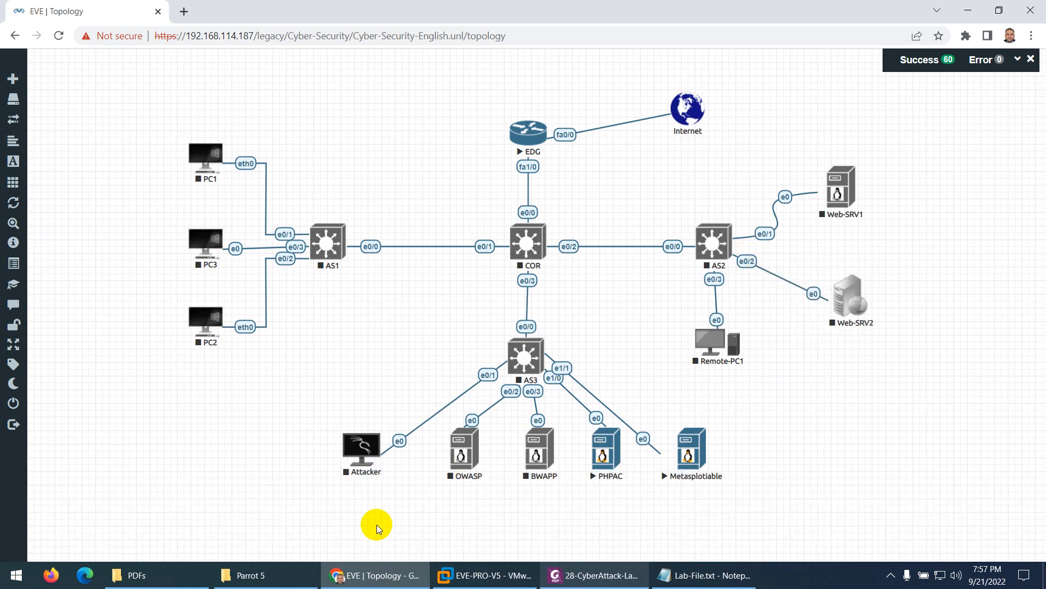
pyautogui.click(370, 529)
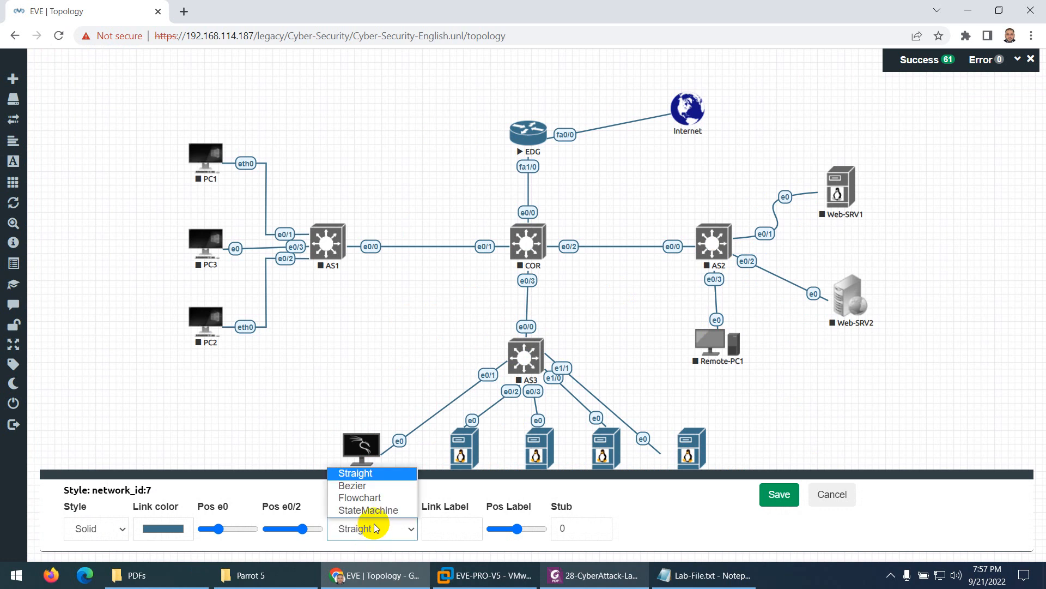
pyautogui.click(357, 484)
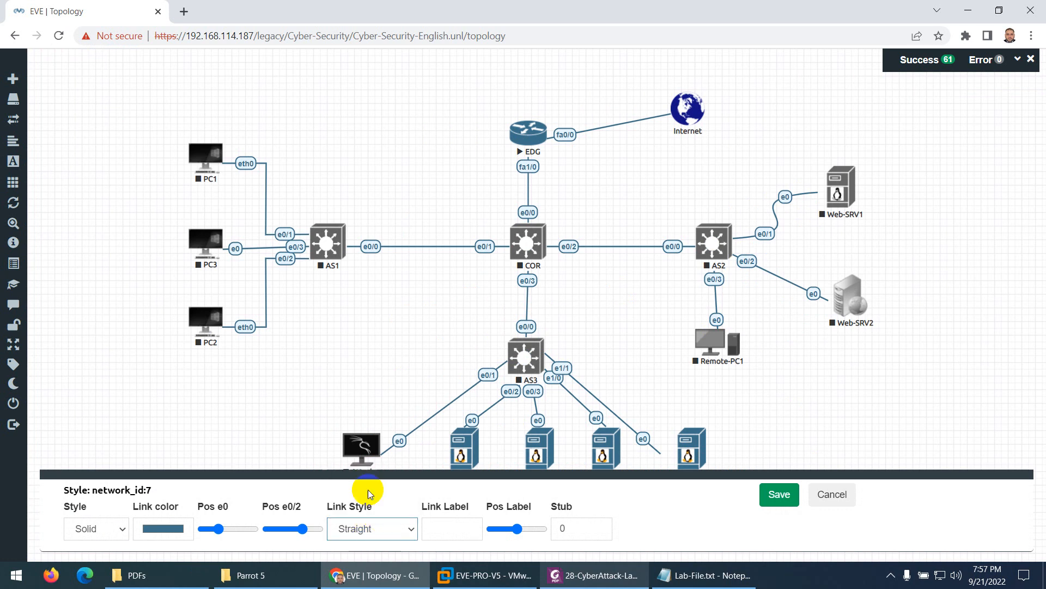
pyautogui.click(772, 497)
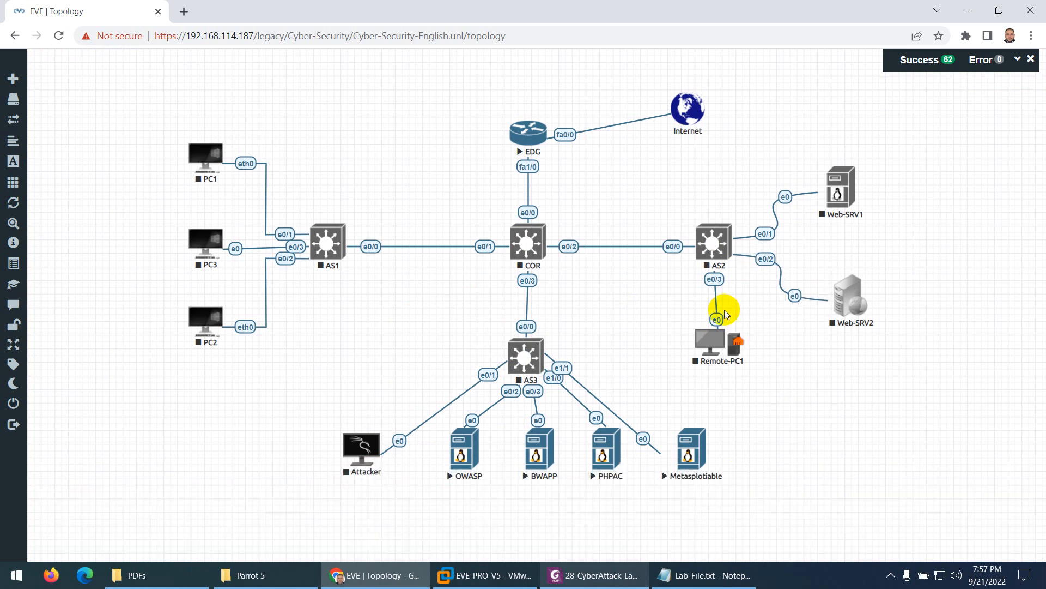
# Set the Remote-PC1–AS2 link style to Bezier, save it, and shift Remote-PC1 slightly toward COR so the curve has room
pyautogui.rightClick(736, 295)
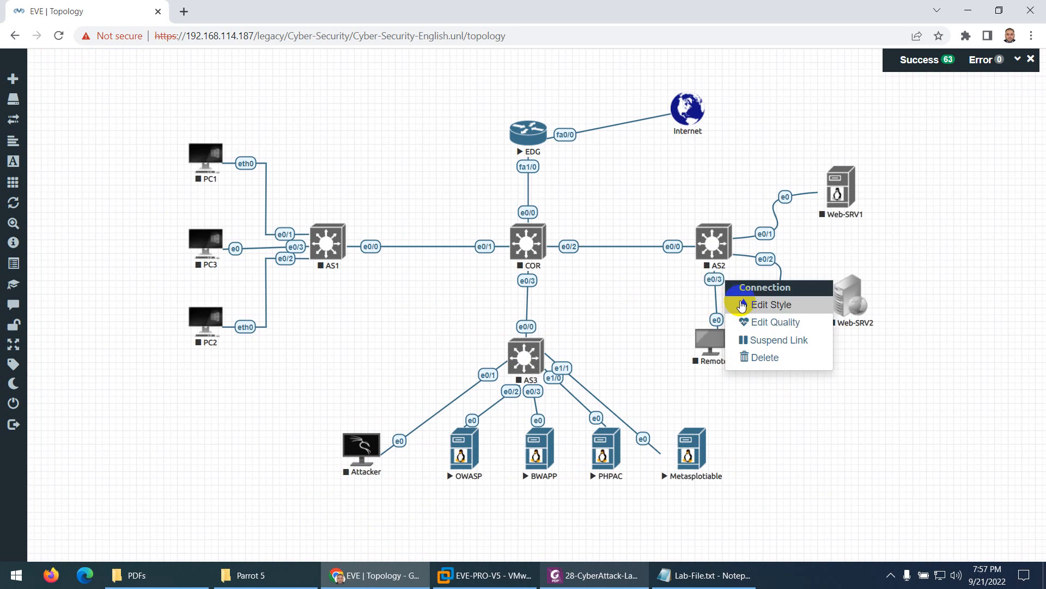
pyautogui.click(742, 300)
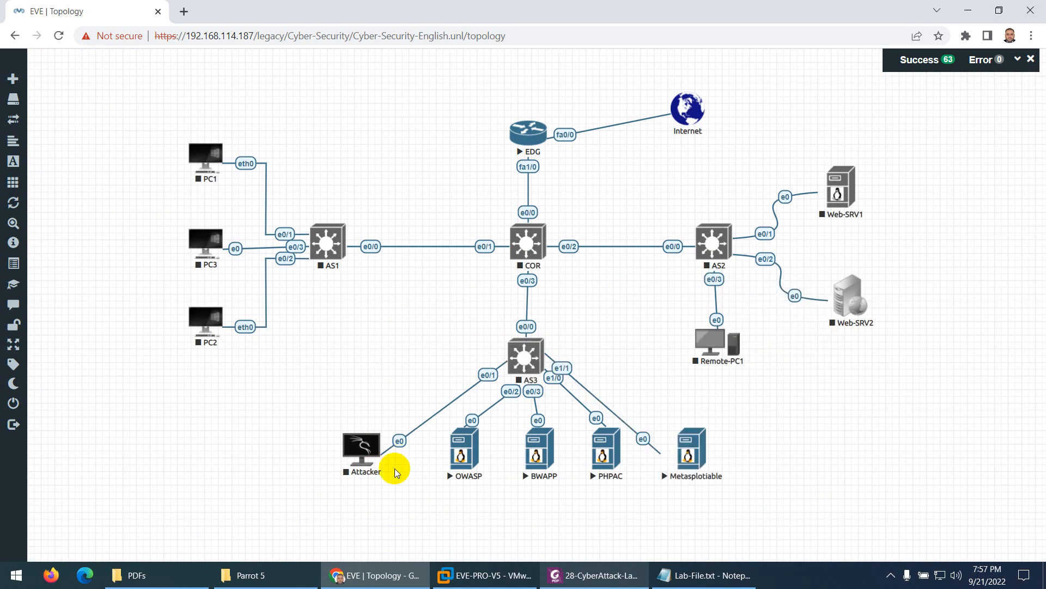
pyautogui.click(351, 526)
pyautogui.click(352, 485)
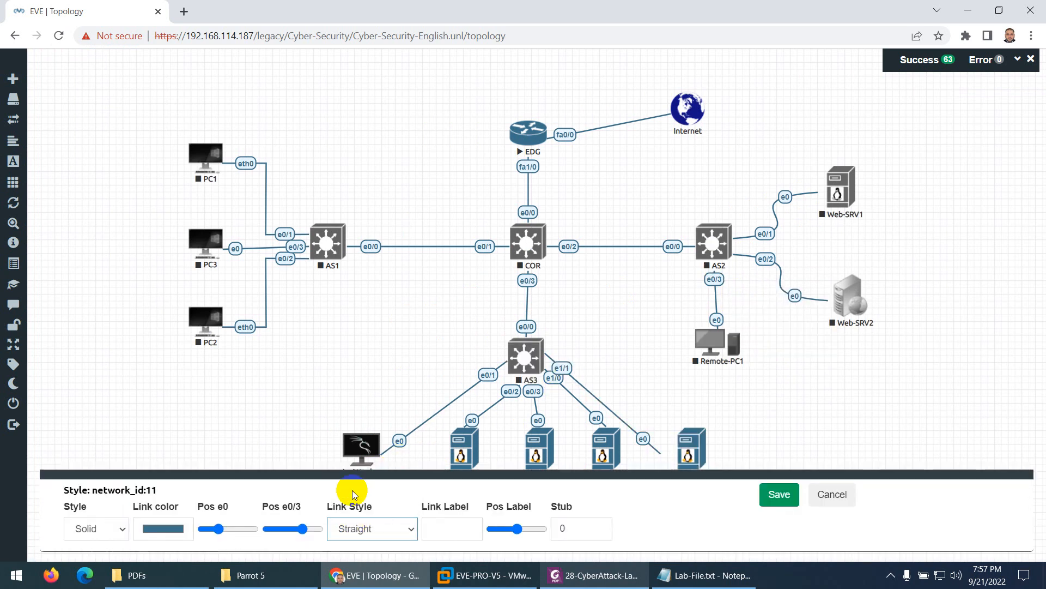
pyautogui.click(779, 495)
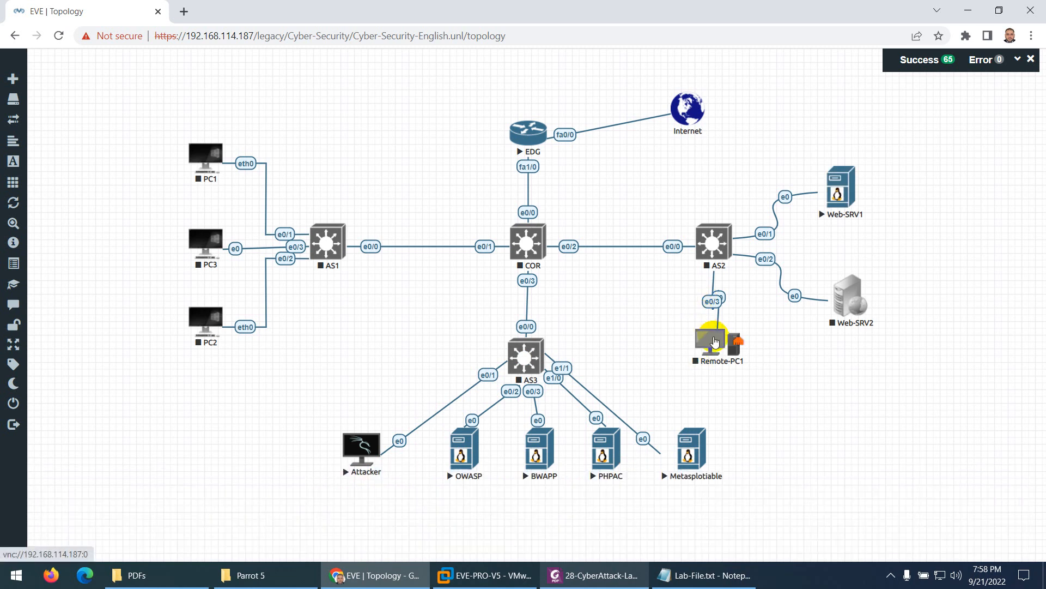
pyautogui.moveTo(715, 342); pyautogui.dragTo(678, 337)
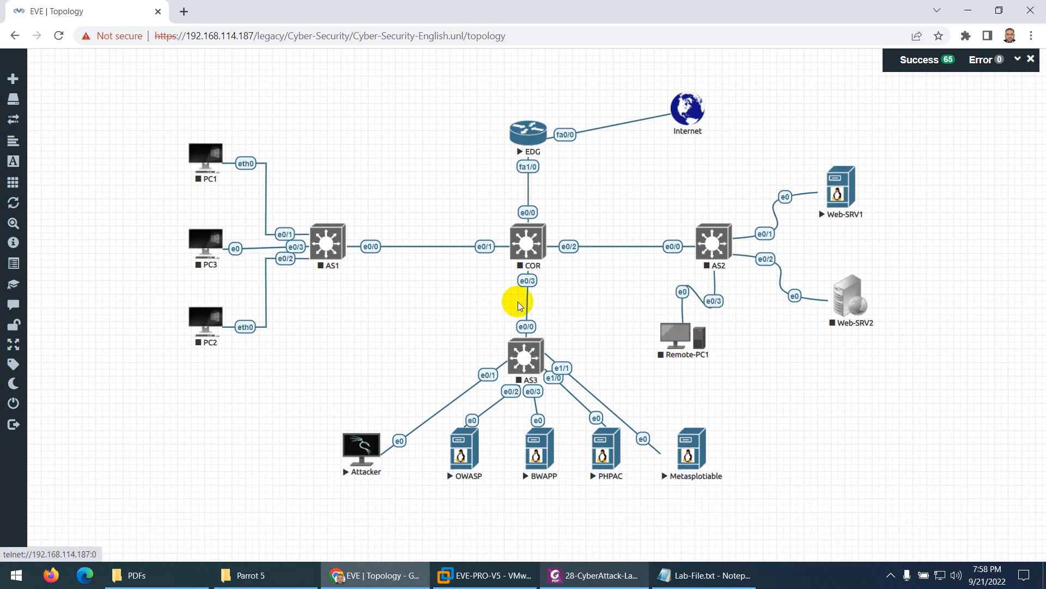
# Nudge the EDG router slightly closer to COR and set the EDG–Internet link style to Bezier, saving the change
pyautogui.moveTo(527, 130); pyautogui.dragTo(527, 133)
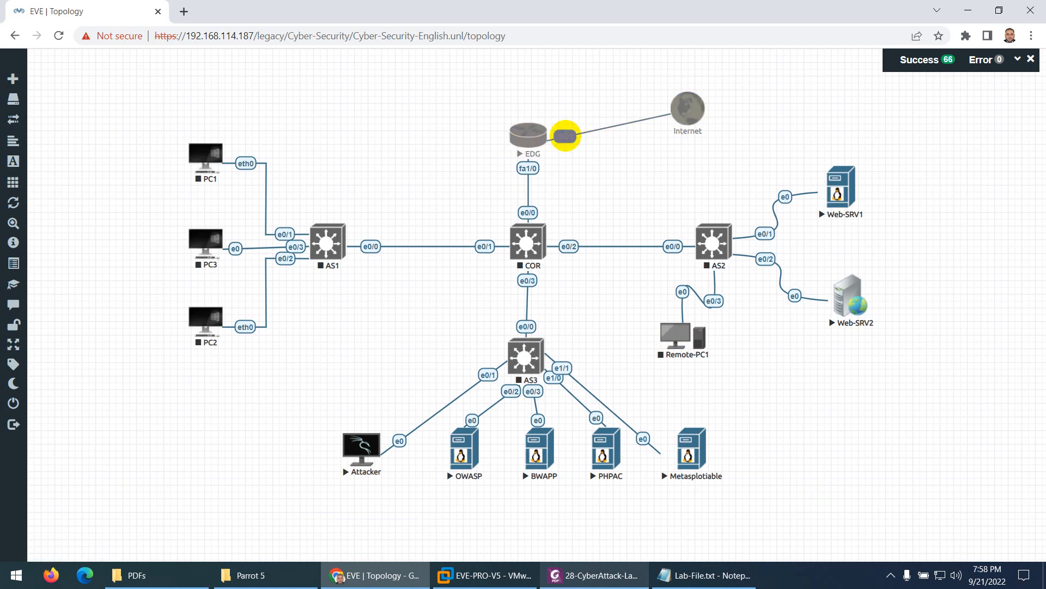
pyautogui.rightClick(568, 136)
pyautogui.click(603, 160)
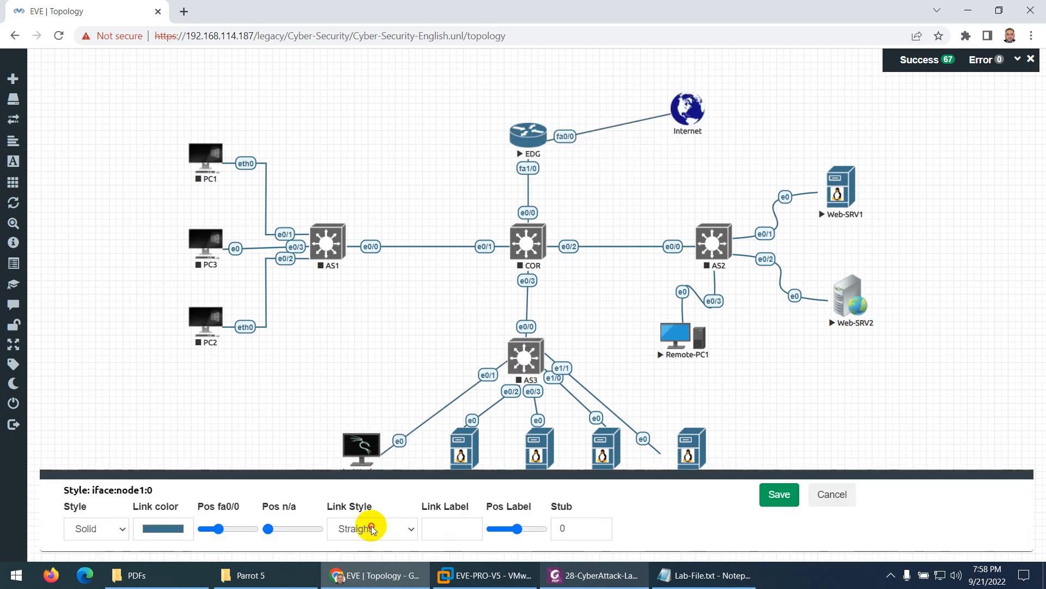
pyautogui.click(371, 528)
pyautogui.click(382, 481)
pyautogui.click(779, 495)
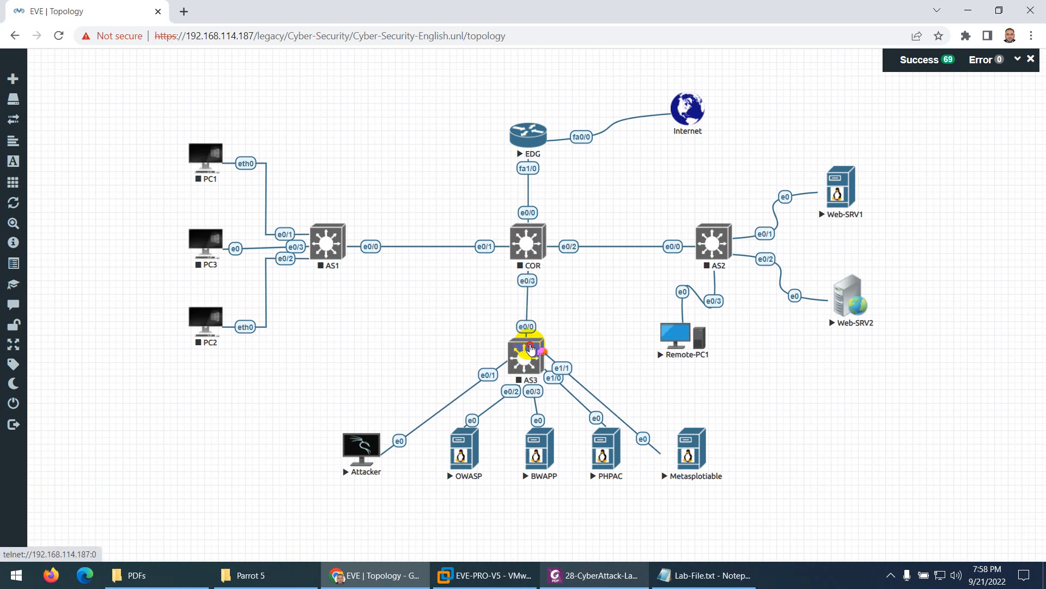
# Nudge the AS3 switch so it lines up vertically beneath COR
pyautogui.moveTo(525, 343); pyautogui.dragTo(528, 351)
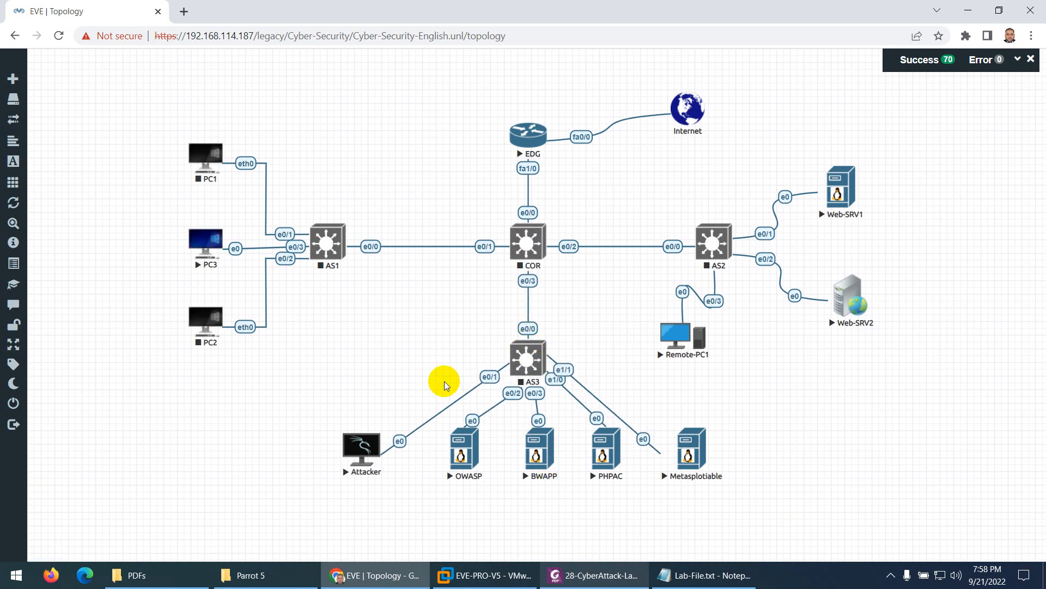
pyautogui.rightClick(490, 378)
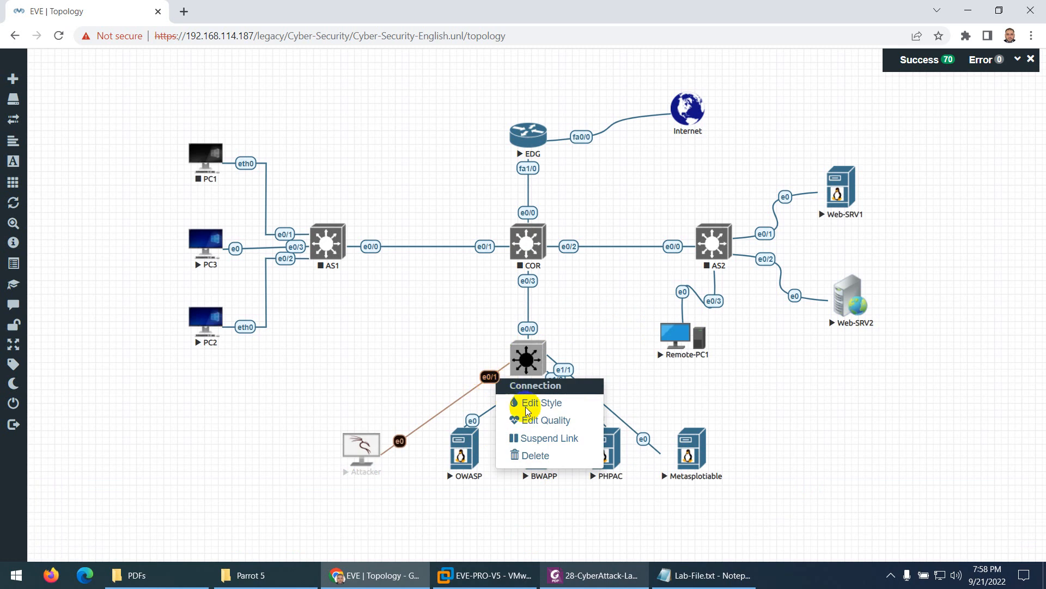
pyautogui.press('Escape')
# Start the COR, AS1, AS2 and AS3 switches individually
pyautogui.rightClick(533, 246)
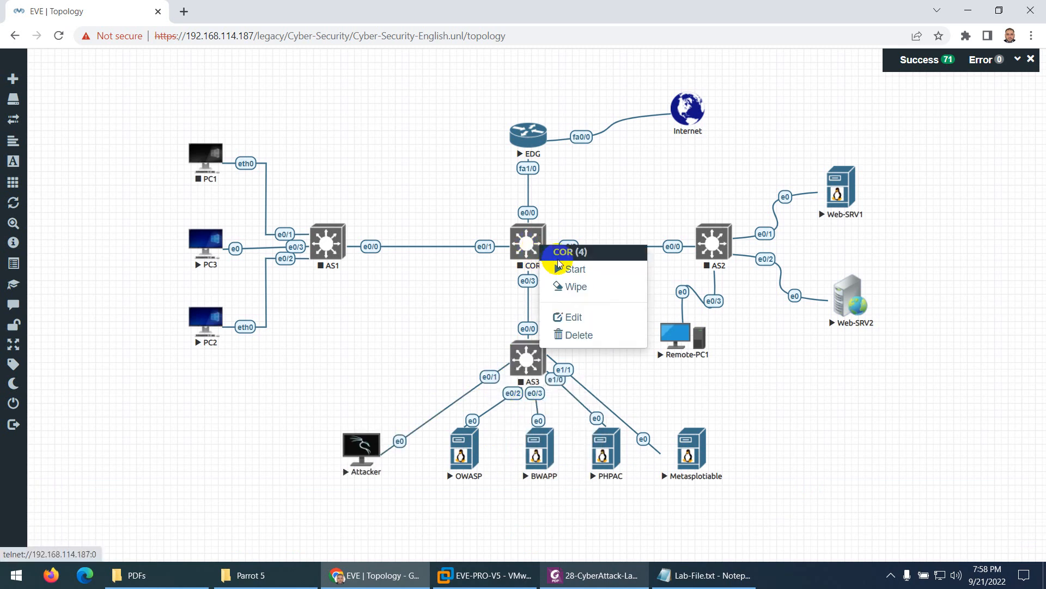
pyautogui.click(560, 271)
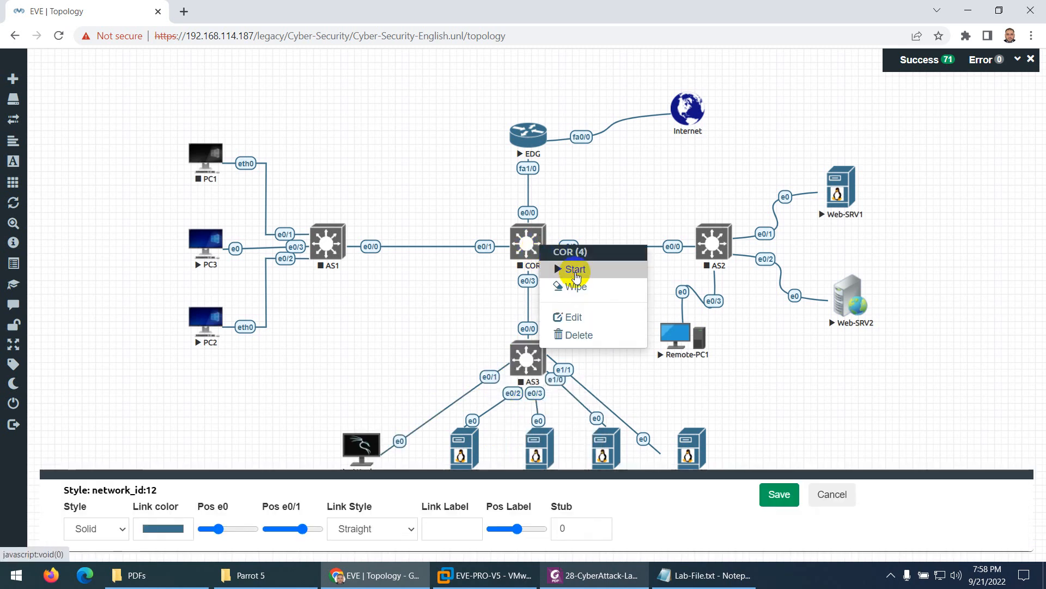
pyautogui.rightClick(335, 248)
pyautogui.click(369, 274)
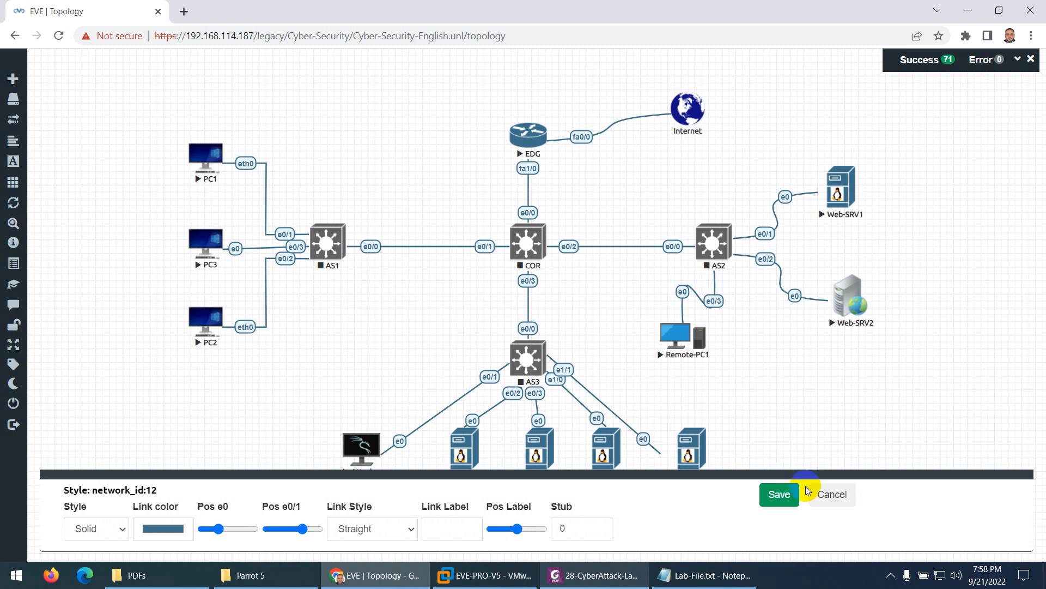
pyautogui.click(836, 493)
pyautogui.rightClick(710, 242)
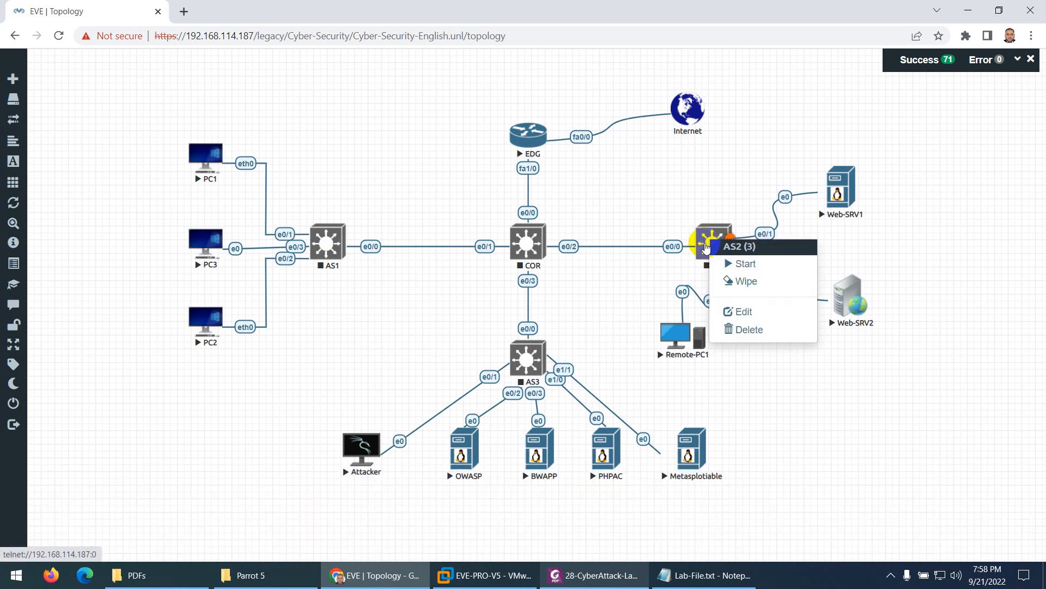
pyautogui.click(745, 265)
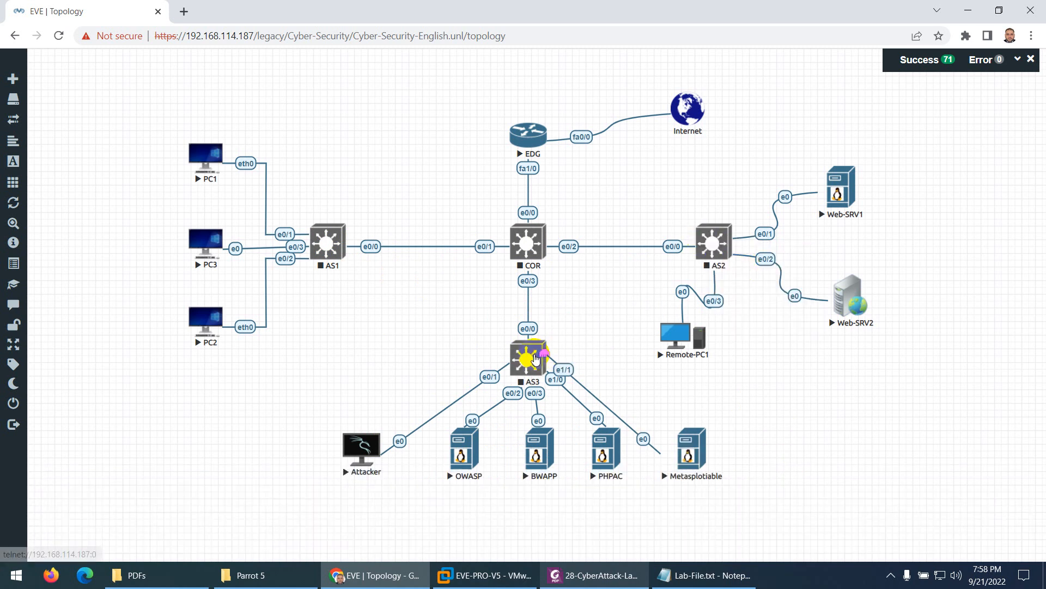
pyautogui.rightClick(543, 358)
pyautogui.click(572, 379)
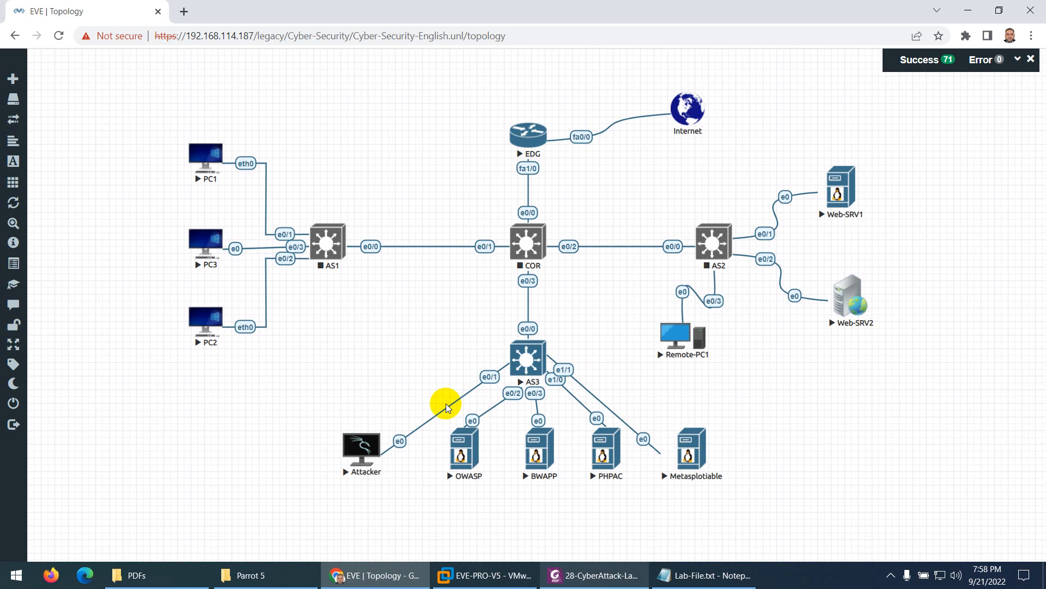
# Change the link style of the Attacker–AS3 connection to Bezier and save it
pyautogui.rightClick(399, 441)
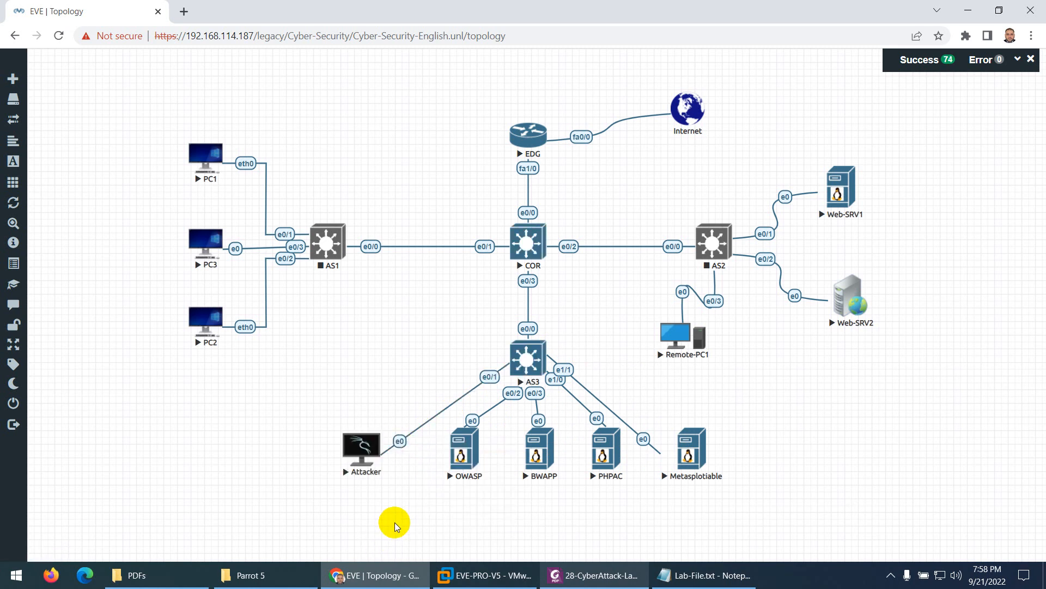
pyautogui.click(366, 530)
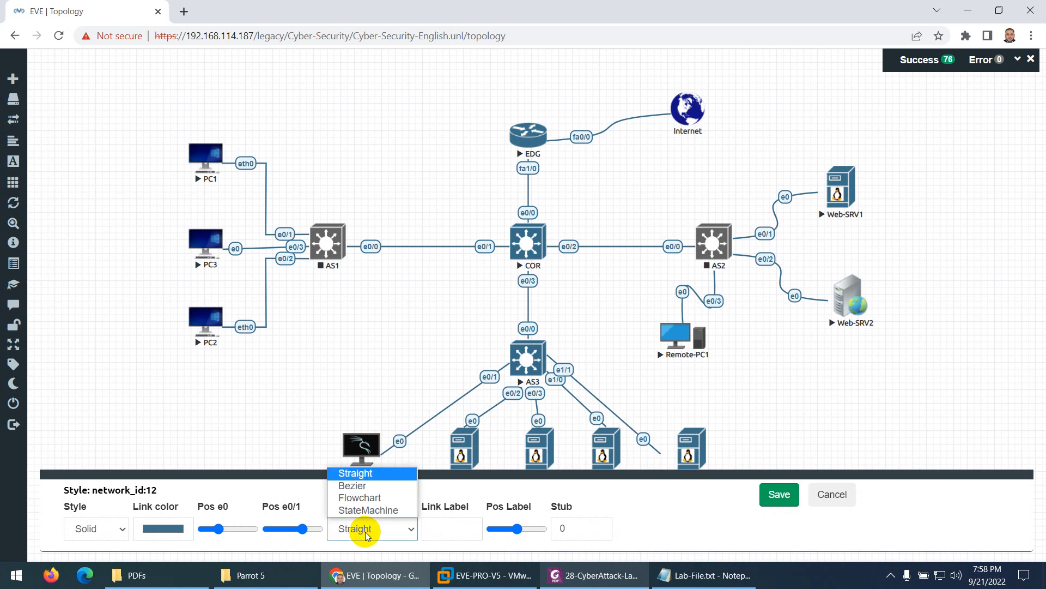
pyautogui.click(354, 485)
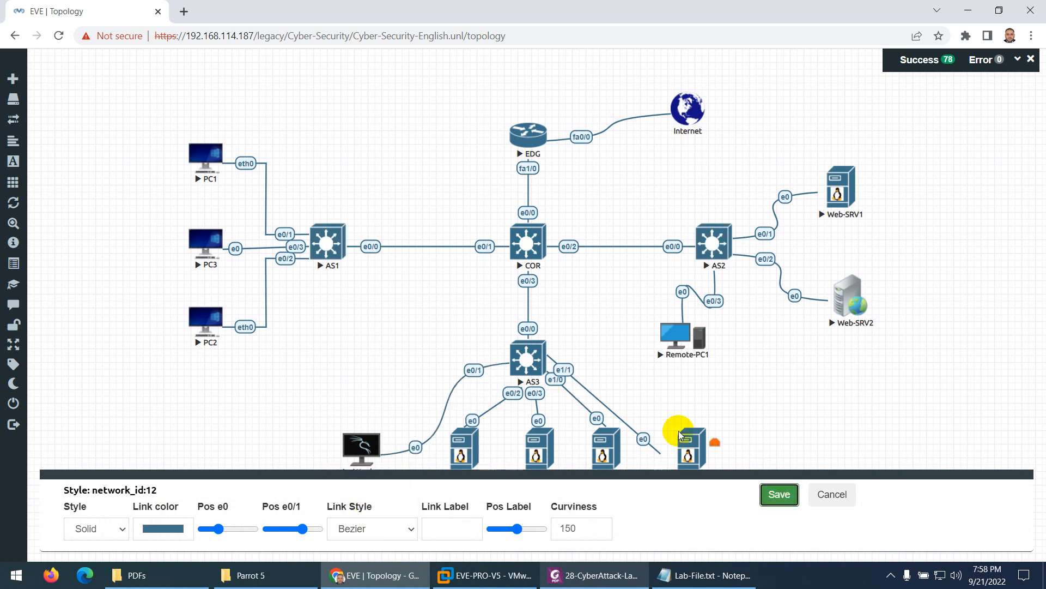
# Change the link style of the Metasplotiable–AS3 connection to Bezier and save it
pyautogui.rightClick(570, 370)
pyautogui.click(592, 393)
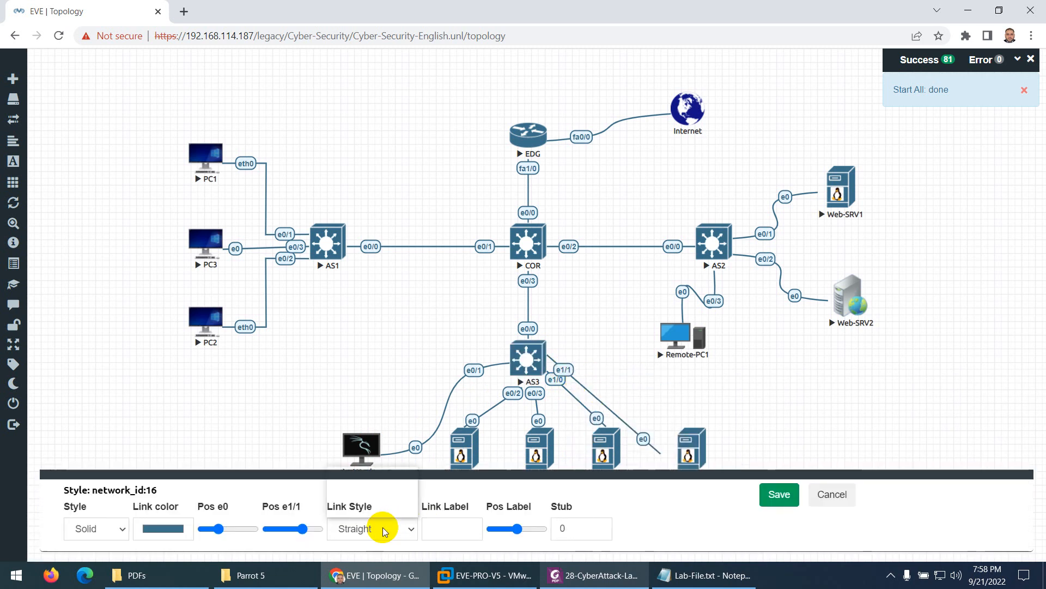
pyautogui.click(379, 528)
pyautogui.click(358, 488)
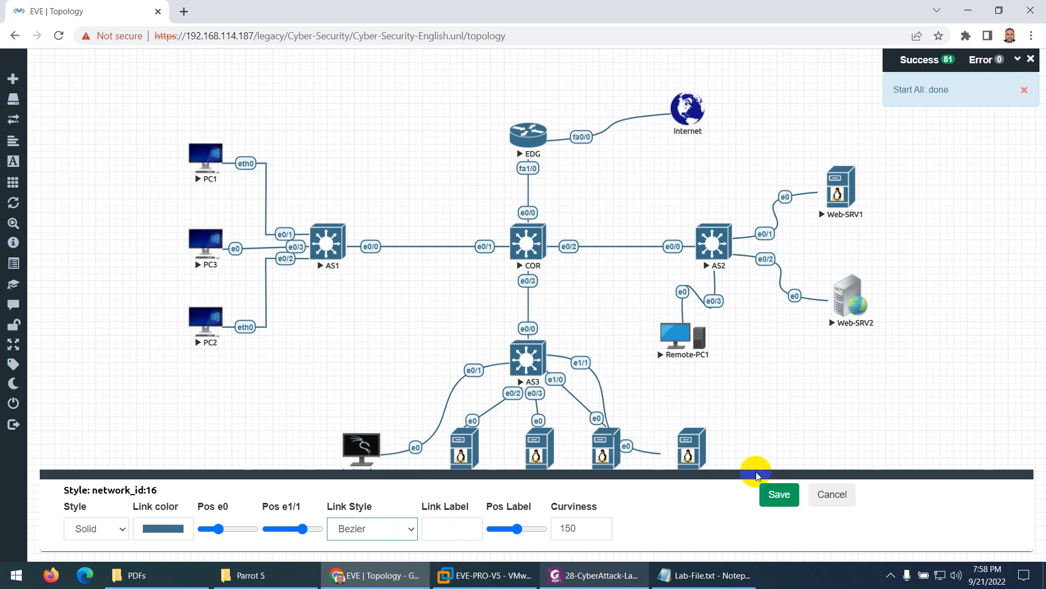
pyautogui.click(778, 495)
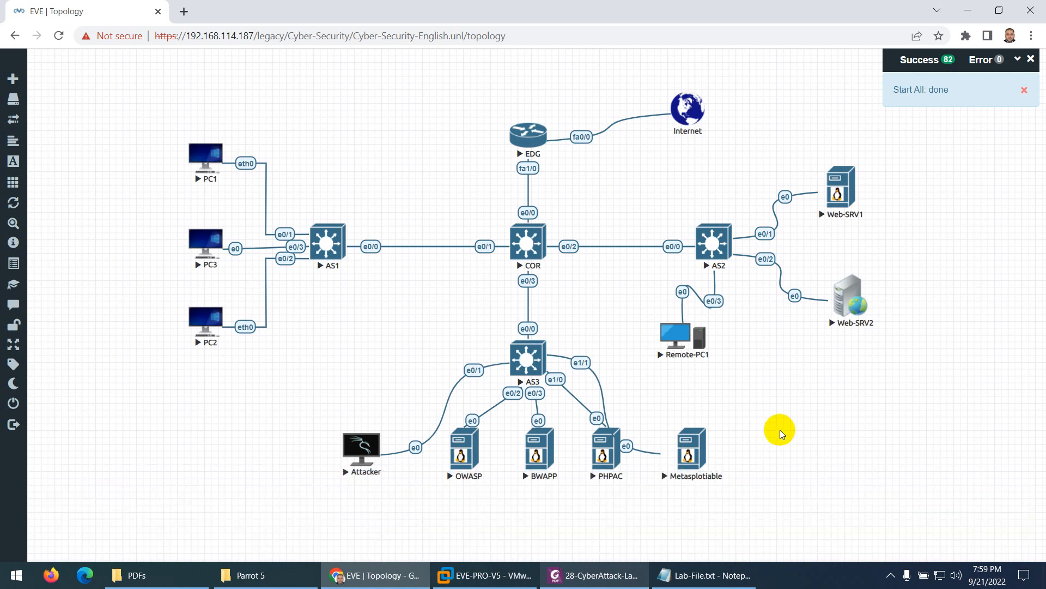
# Move Metasplotiable and Attacker farther outward from the servers beneath AS3 to spread their curved links
pyautogui.moveTo(684, 453); pyautogui.dragTo(748, 446)
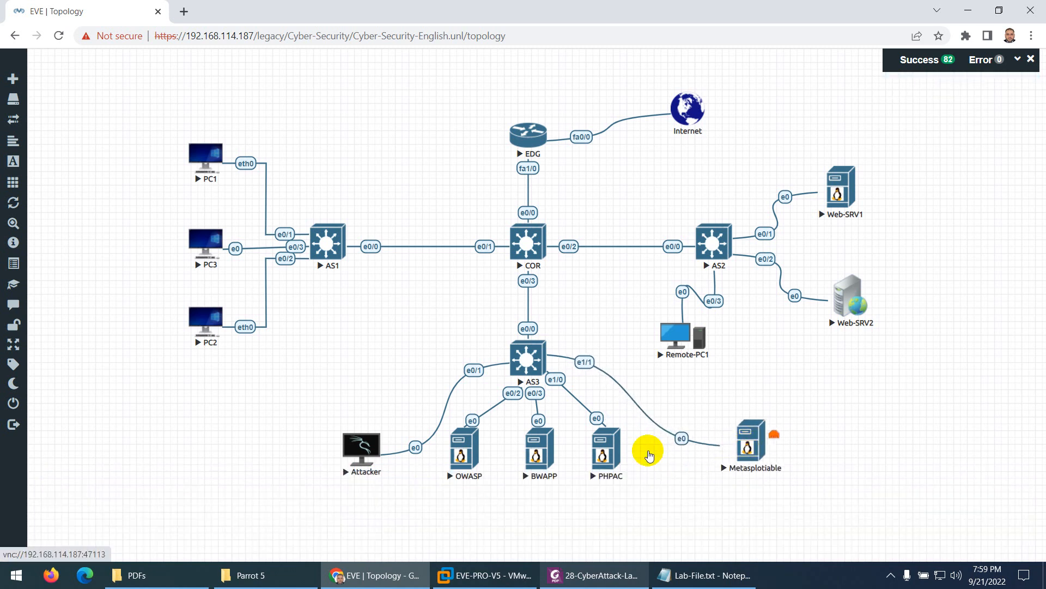
pyautogui.moveTo(362, 446); pyautogui.dragTo(312, 444)
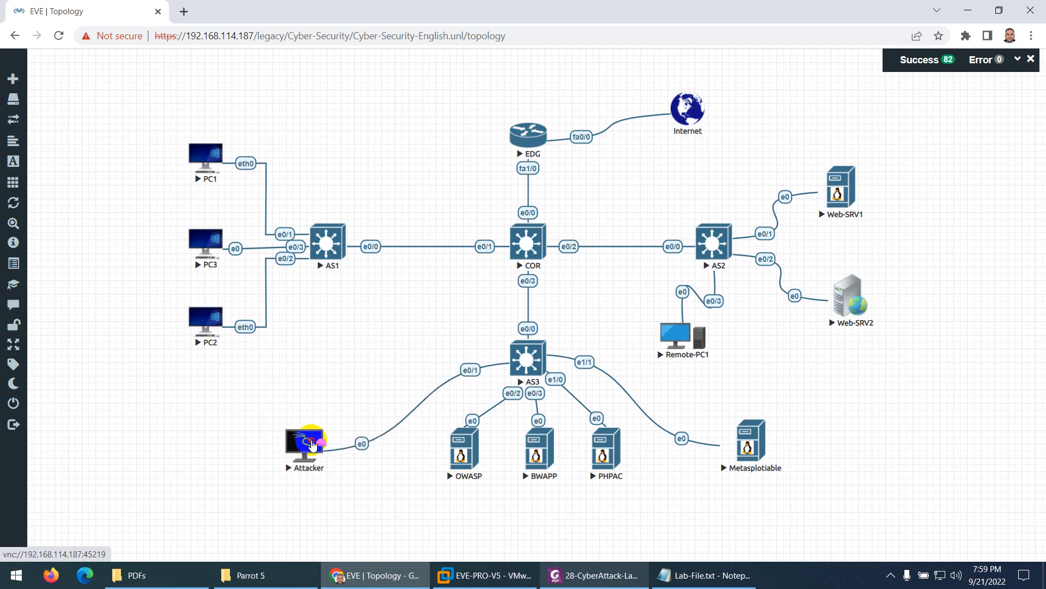
pyautogui.moveTo(748, 445); pyautogui.dragTo(750, 450)
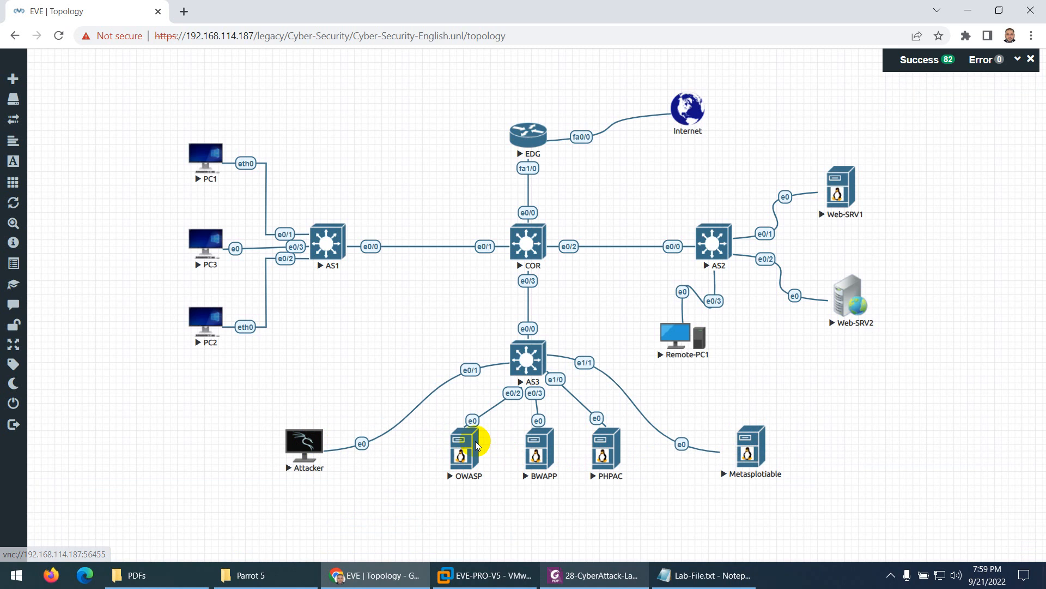
# Move OWASP slightly outward and change its AS3 connection's link style to StateMachine, saving the style
pyautogui.moveTo(471, 438); pyautogui.dragTo(463, 439)
pyautogui.rightClick(471, 419)
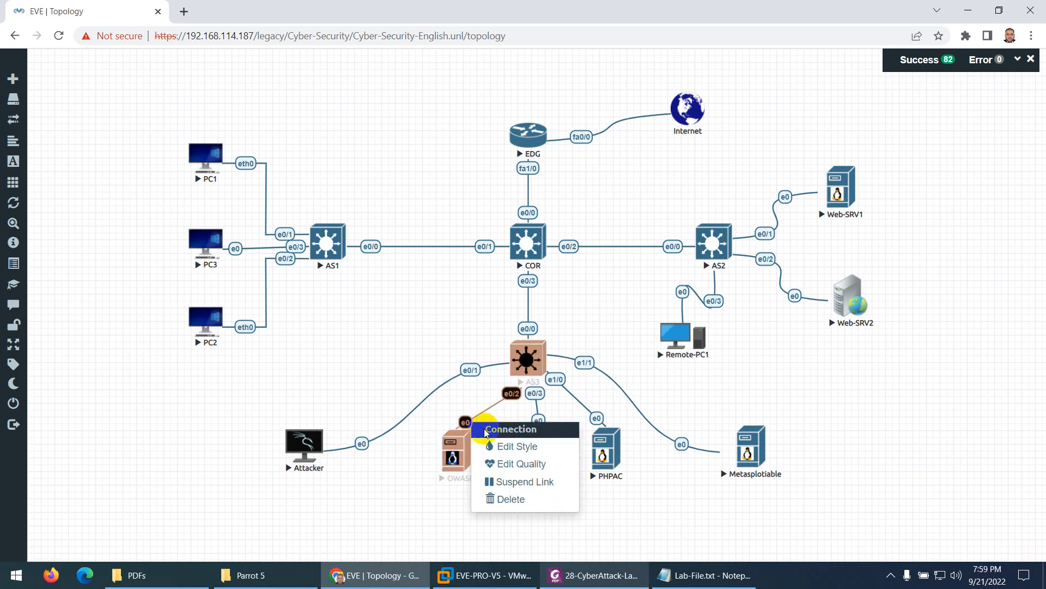
pyautogui.click(498, 445)
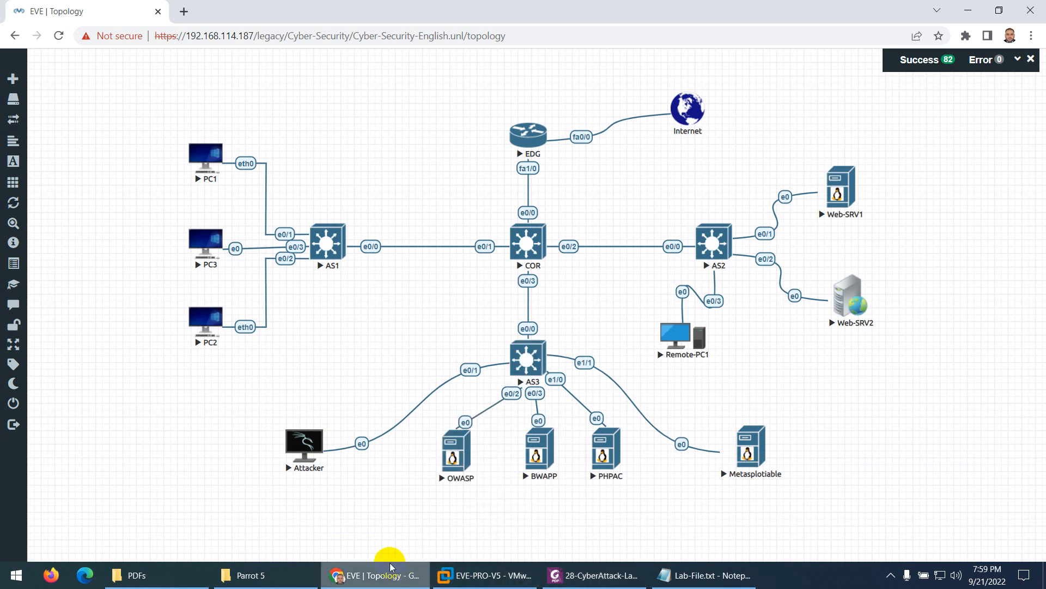
pyautogui.click(371, 529)
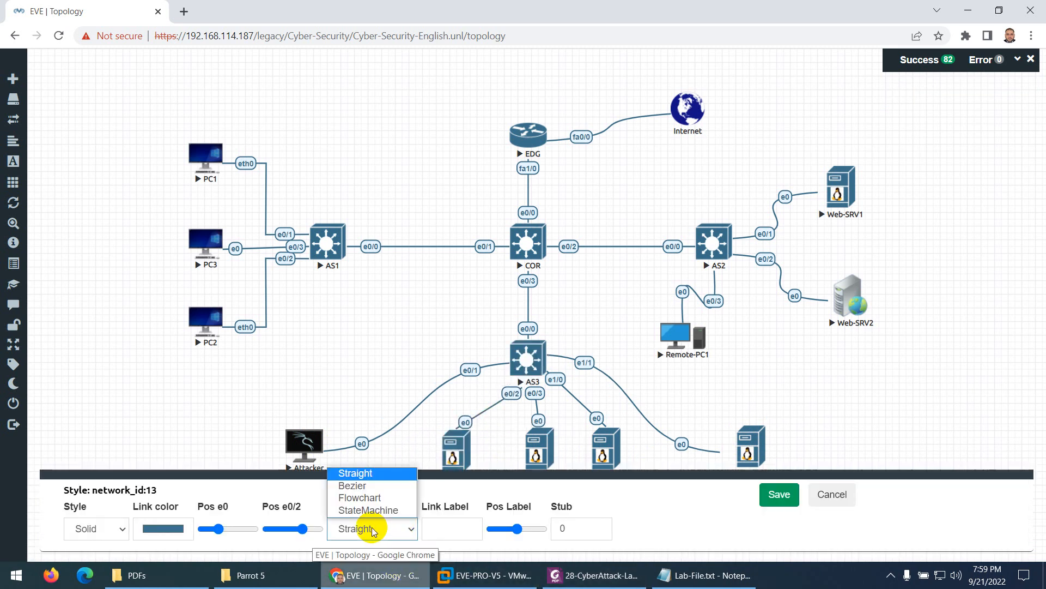
pyautogui.click(355, 473)
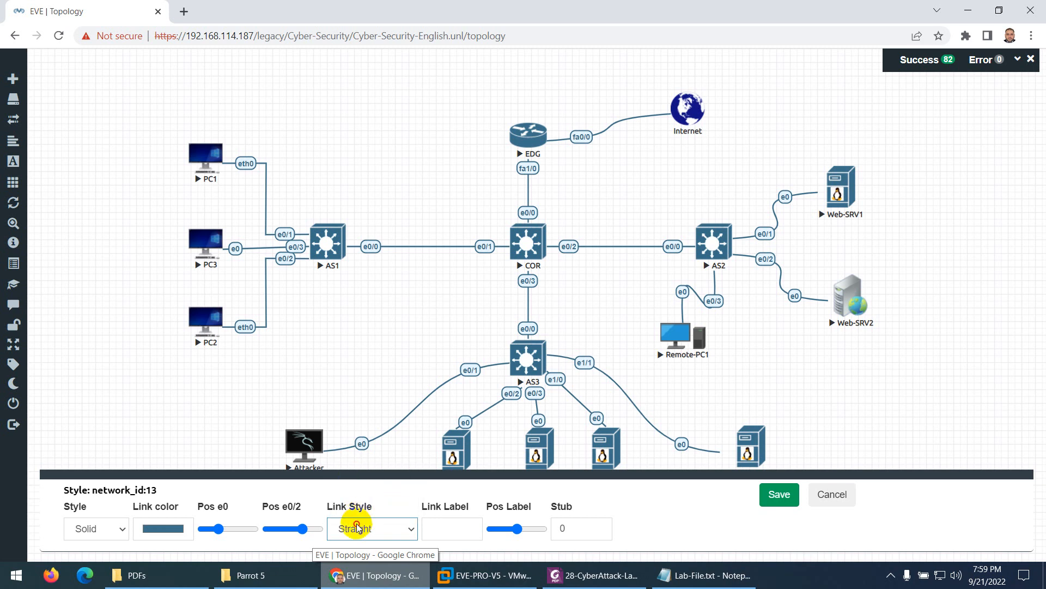
pyautogui.click(357, 527)
pyautogui.click(358, 515)
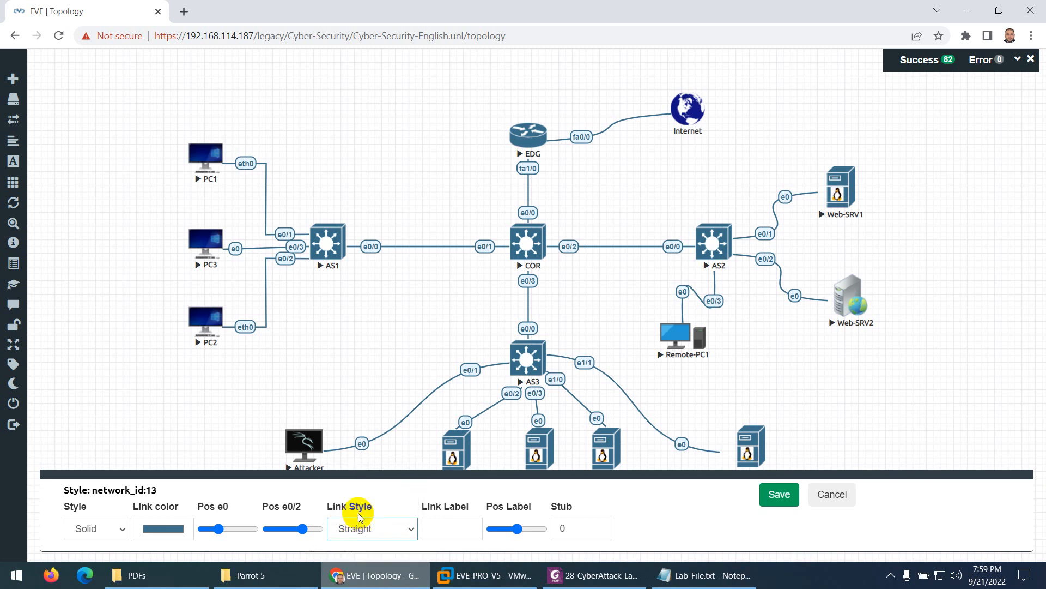
pyautogui.click(771, 495)
# Change the link style of the PHPAC–AS3 connection to StateMachine and save it
pyautogui.rightClick(554, 380)
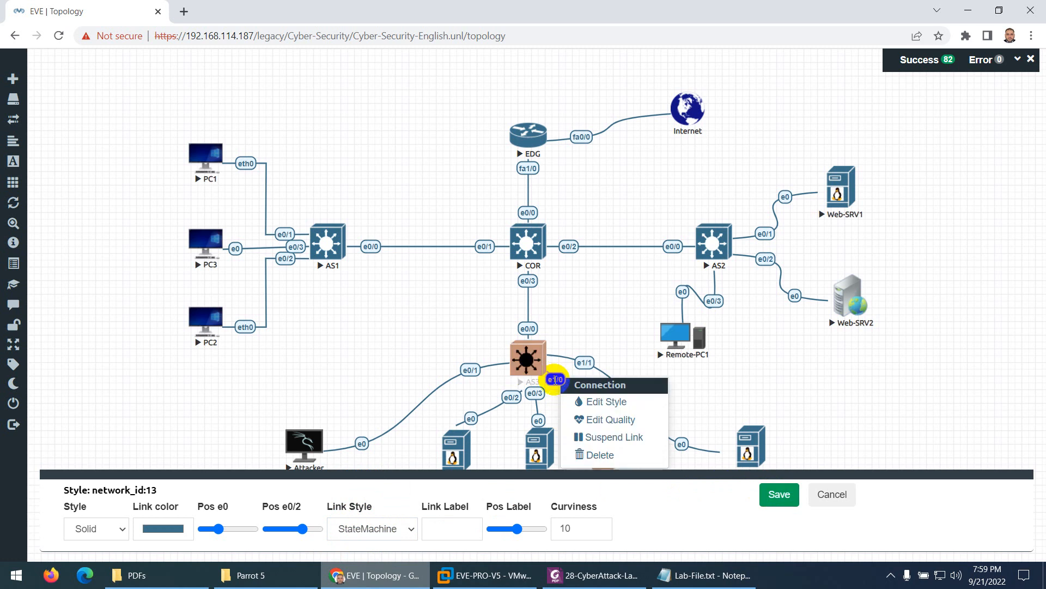
pyautogui.click(588, 401)
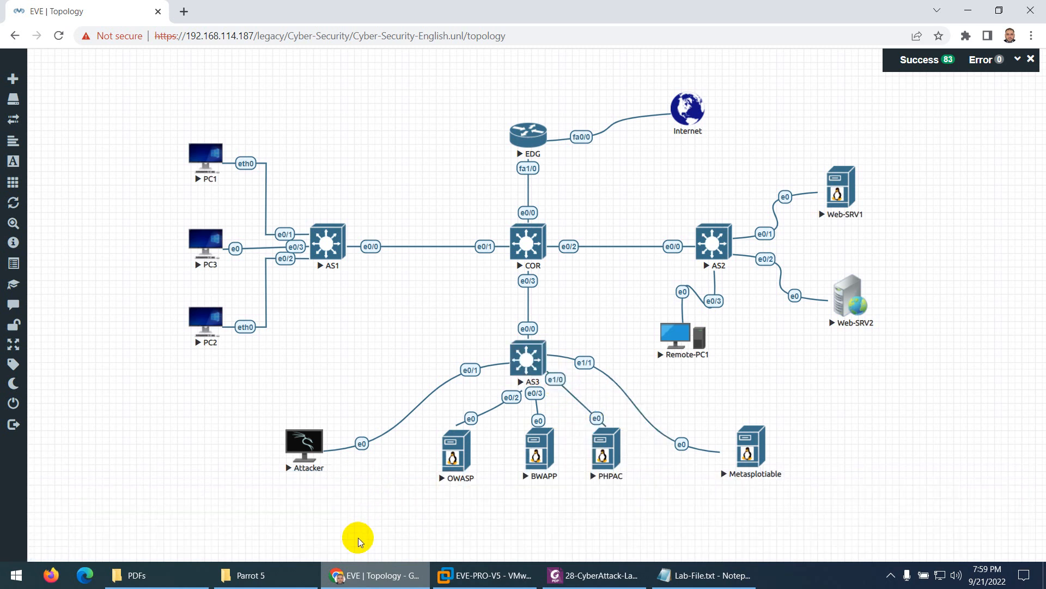
pyautogui.click(366, 537)
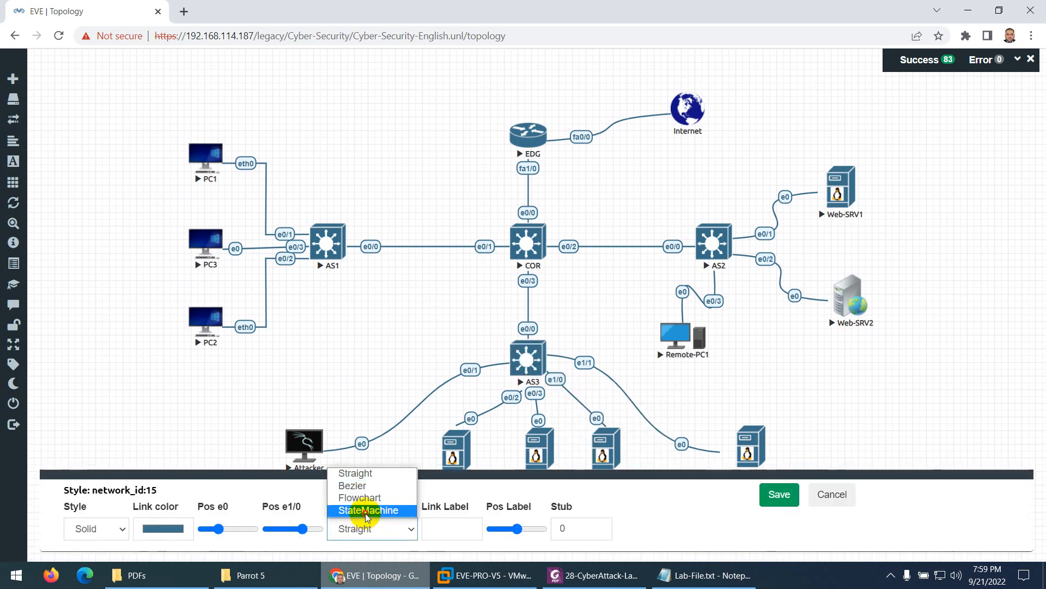
pyautogui.click(373, 444)
pyautogui.click(779, 496)
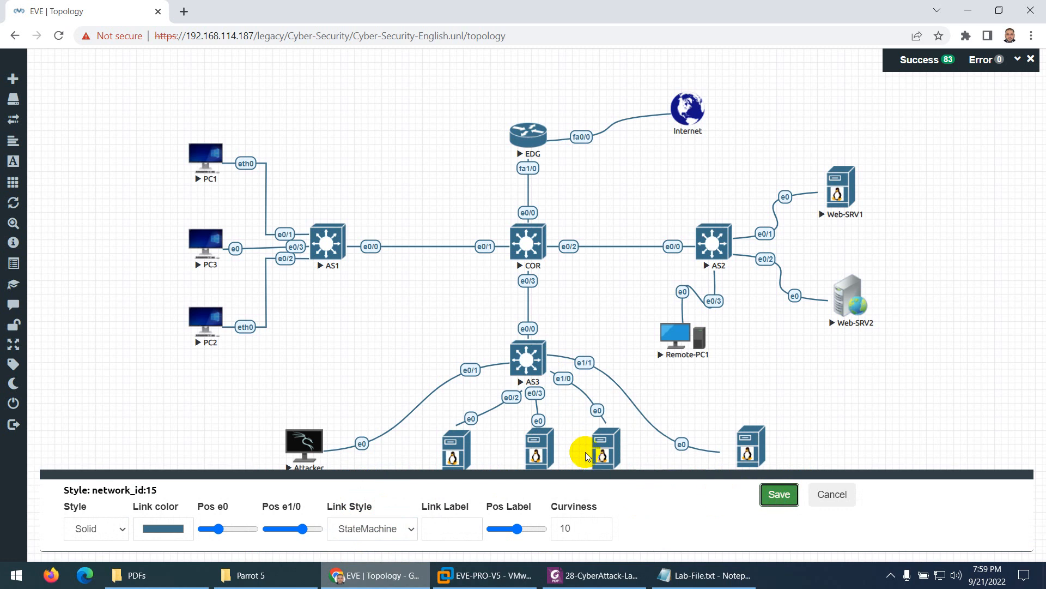
# Reposition OWASP, BWAPP, PHPAC, Metasplotiable and Attacker into an even row beneath AS3, bringing Attacker slightly inward
pyautogui.moveTo(457, 450); pyautogui.dragTo(464, 454)
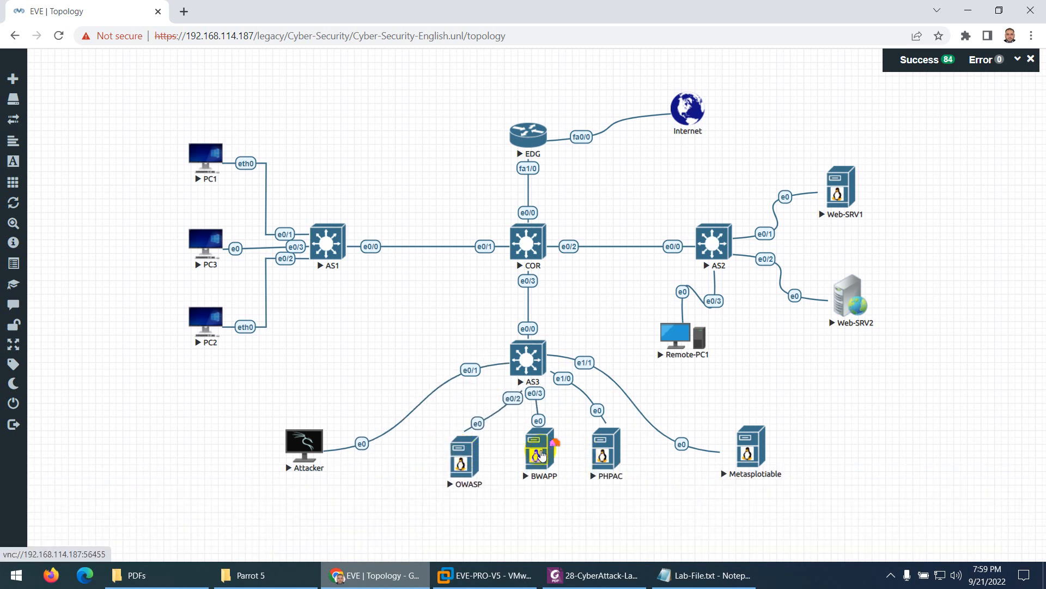
pyautogui.moveTo(542, 454); pyautogui.dragTo(542, 466)
pyautogui.moveTo(608, 455); pyautogui.dragTo(611, 467)
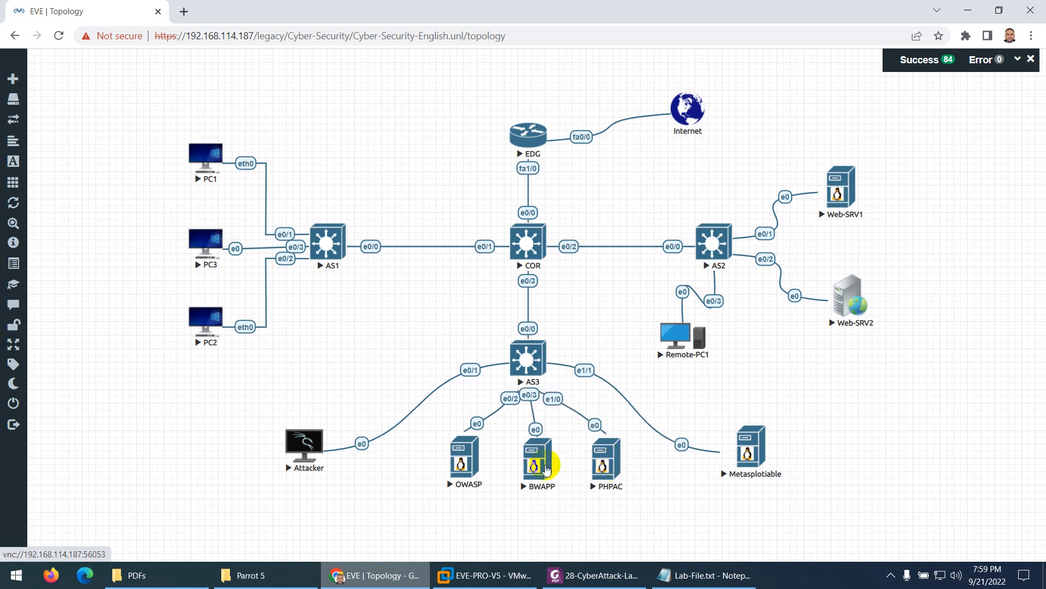
pyautogui.moveTo(760, 448); pyautogui.dragTo(760, 452)
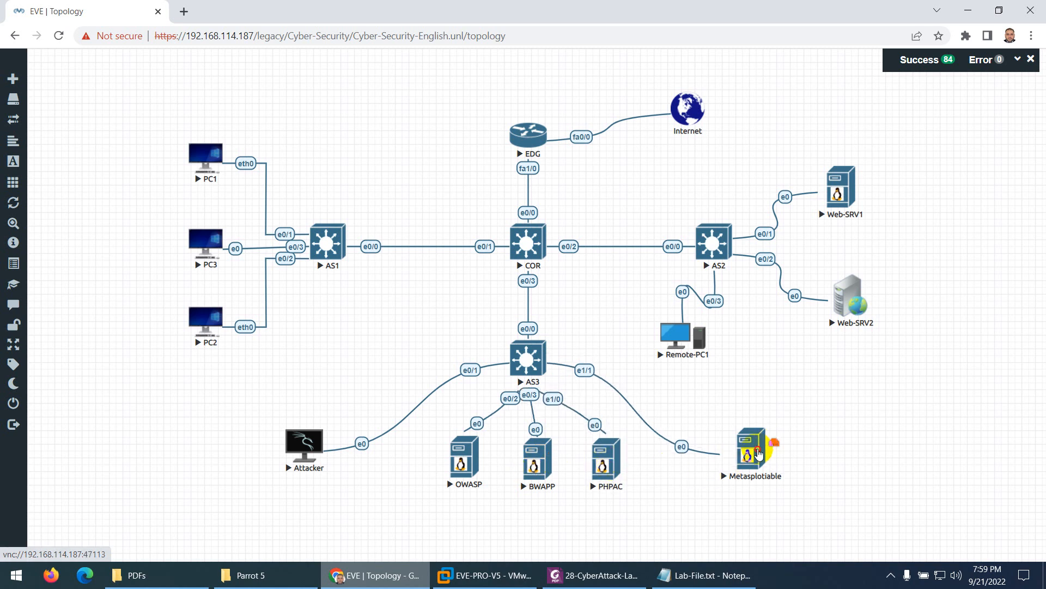
pyautogui.click(308, 446)
pyautogui.moveTo(308, 446); pyautogui.dragTo(329, 452)
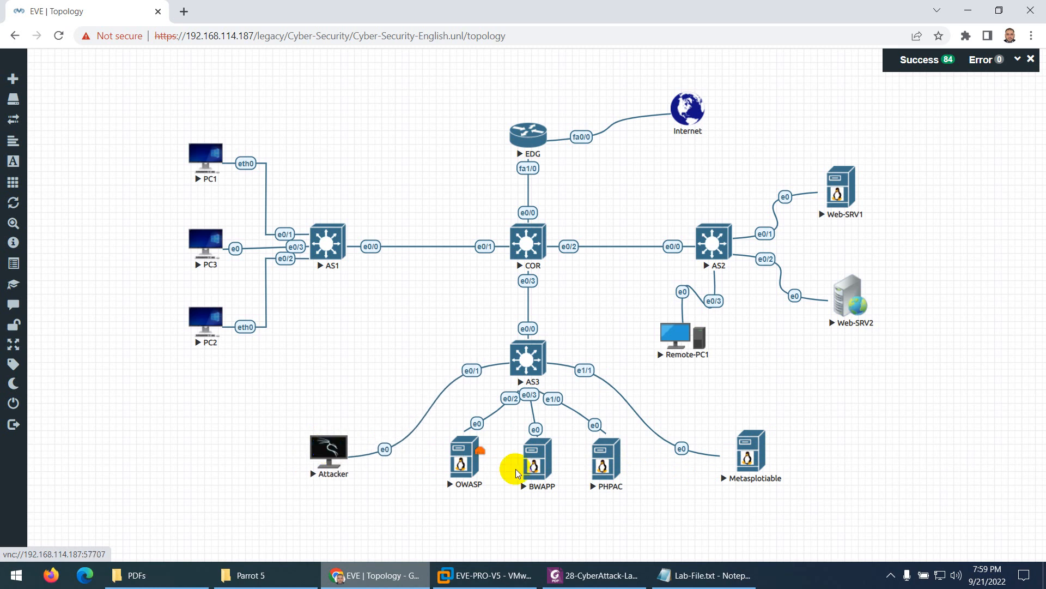
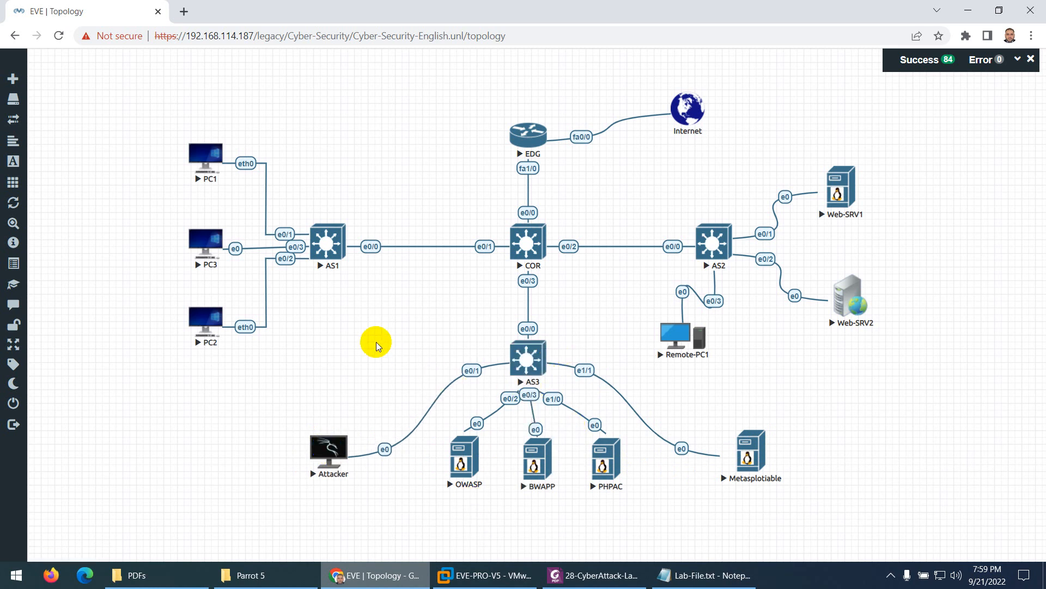
# Add a bold red text label reading "MAC:11" in the empty area between AS1 and AS3
pyautogui.rightClick(394, 307)
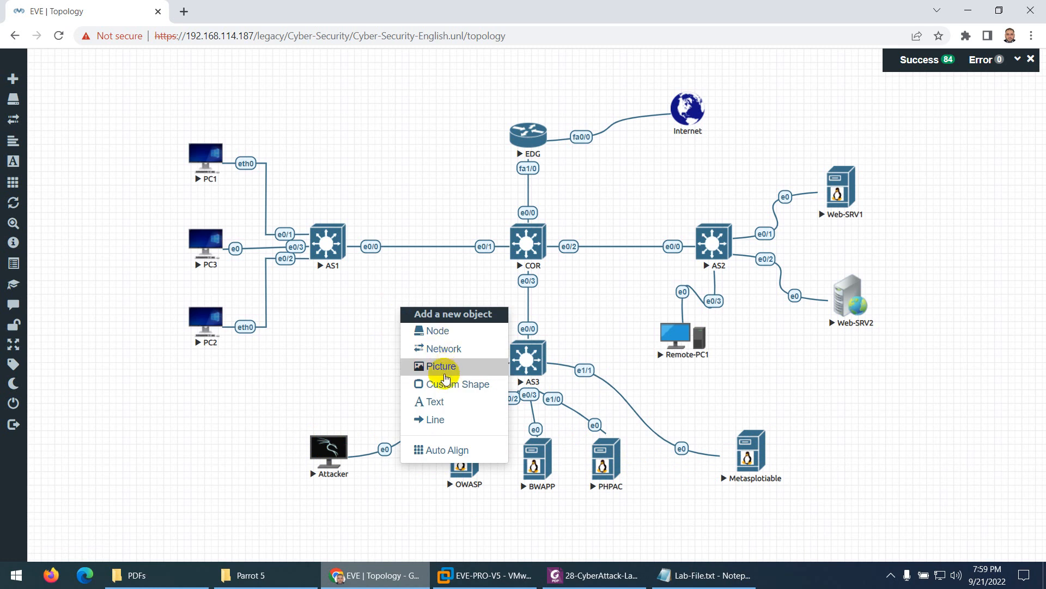
pyautogui.click(455, 402)
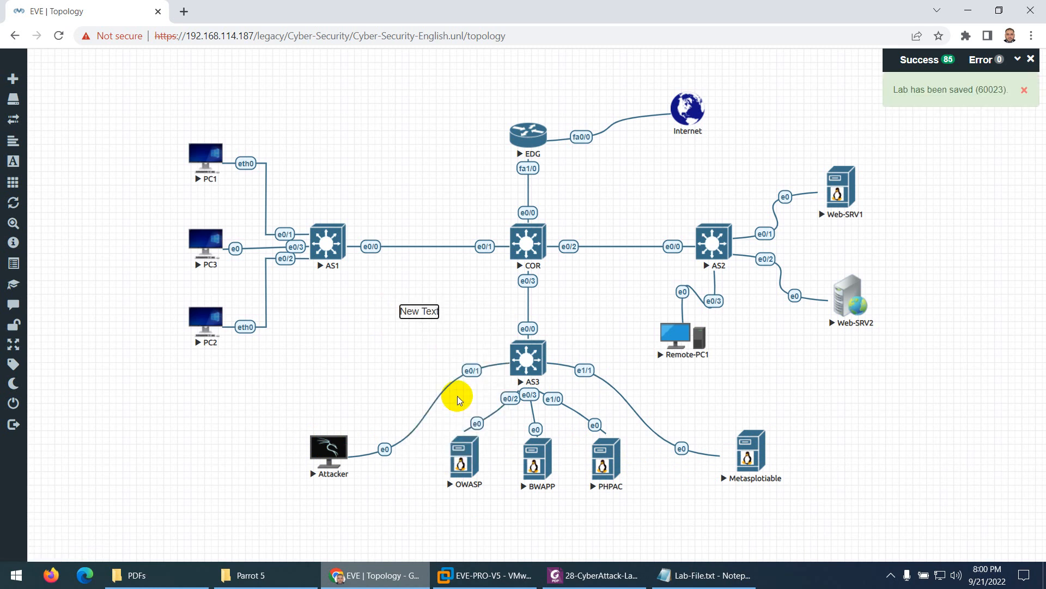
pyautogui.click(415, 268)
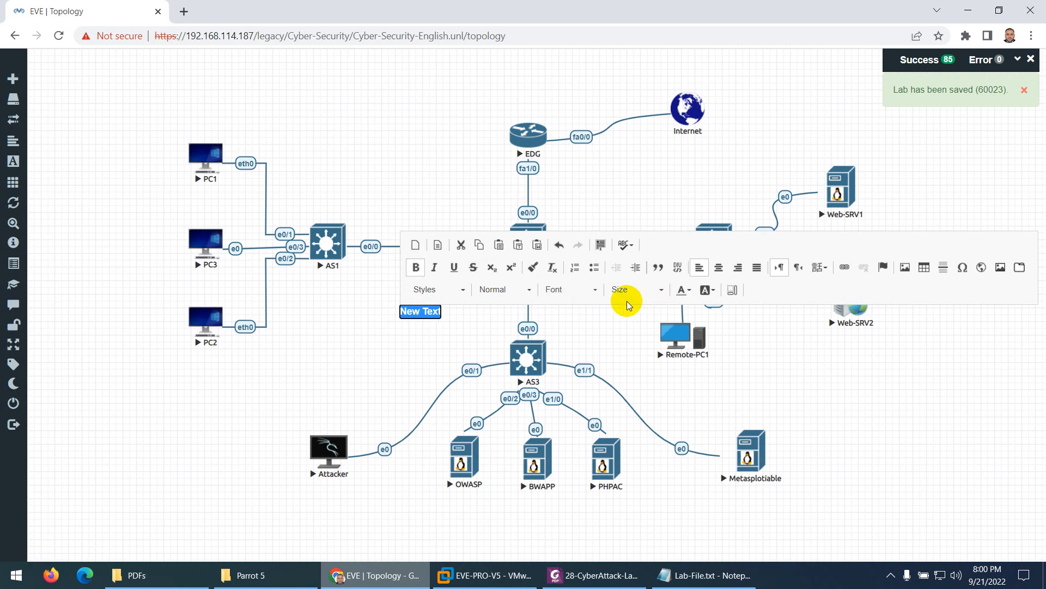
pyautogui.write('MAC:11')
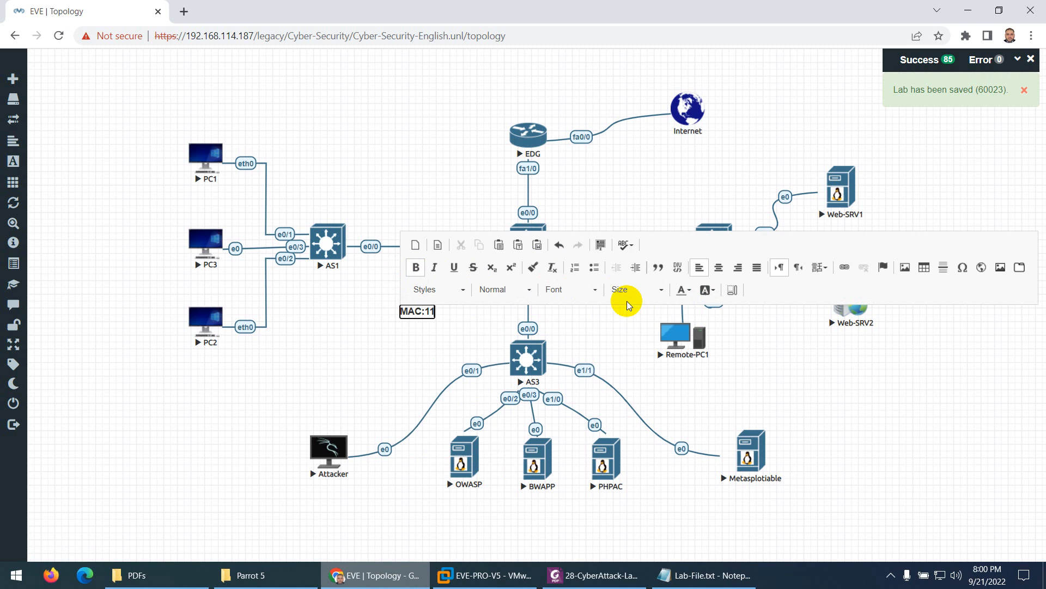
pyautogui.hotkey('ctrl', 'a')
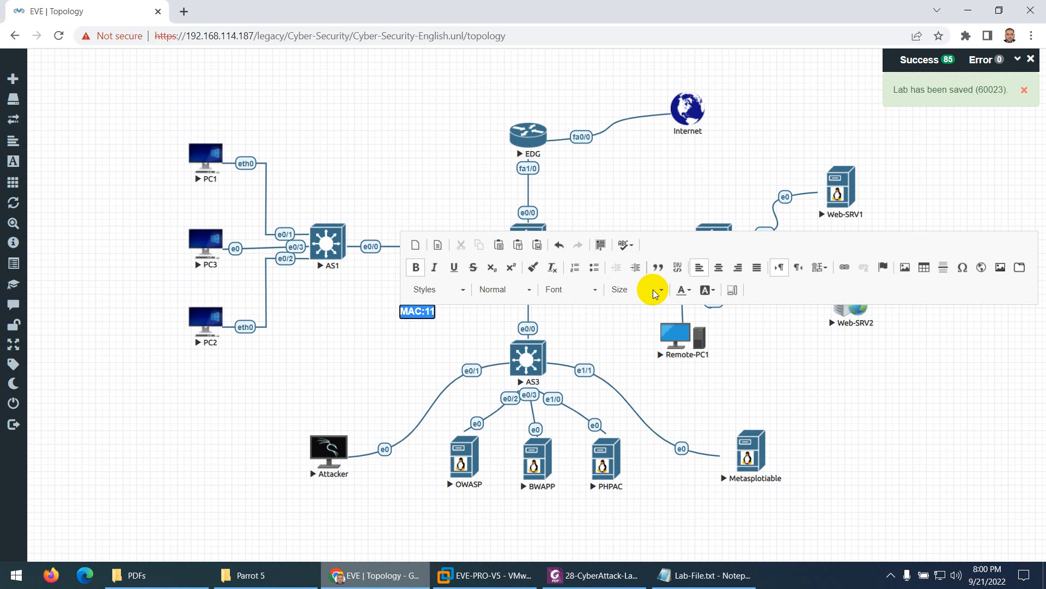
pyautogui.click(687, 296)
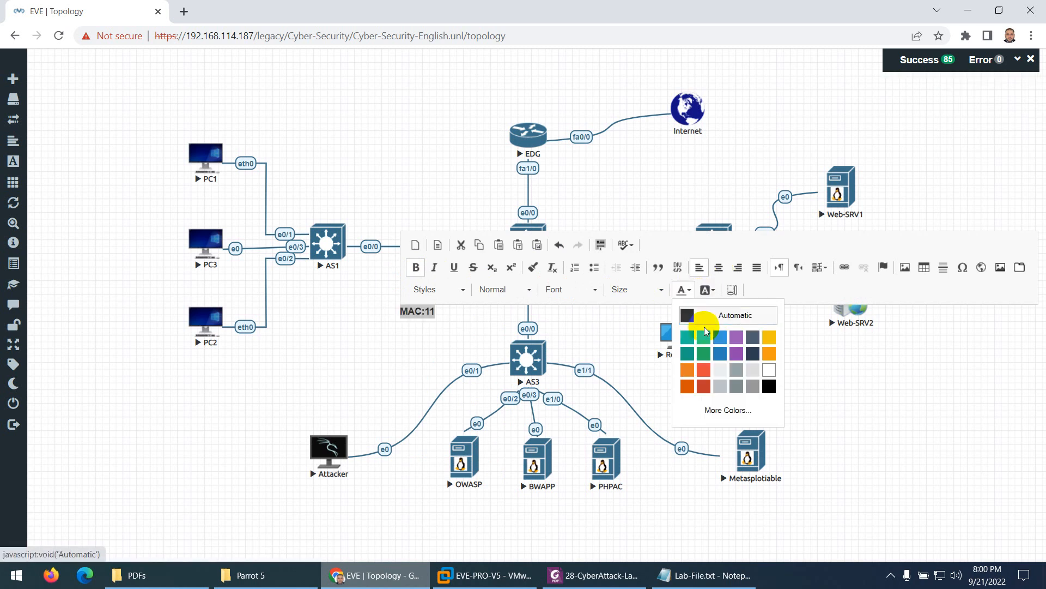
pyautogui.click(702, 381)
pyautogui.click(386, 363)
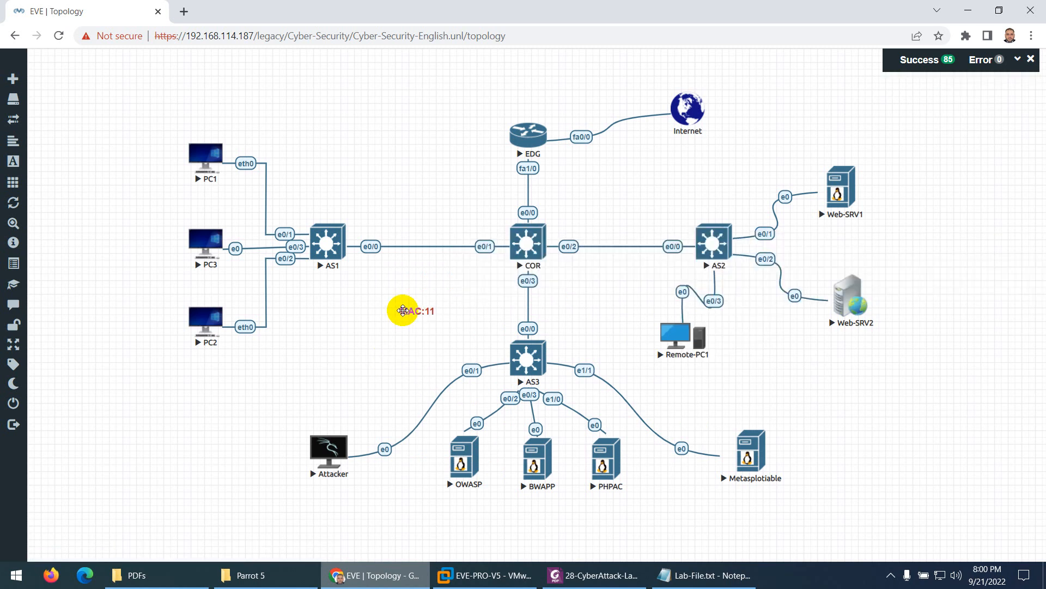
# Duplicate the MAC:11 label and place the original beside EDG's fa1/0 interface
pyautogui.rightClick(411, 310)
pyautogui.click(432, 336)
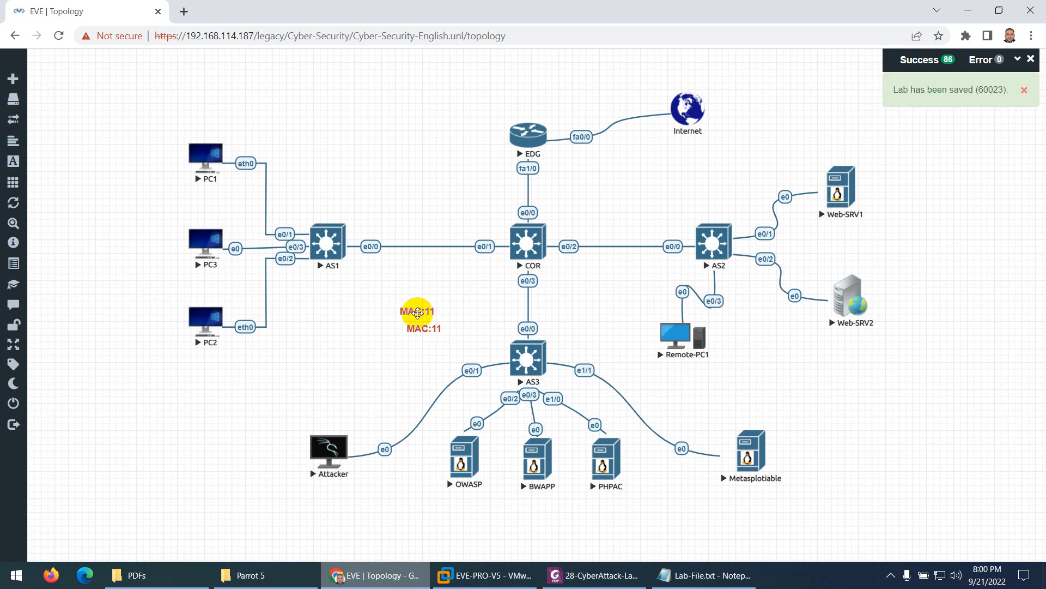
pyautogui.moveTo(414, 313); pyautogui.dragTo(491, 171)
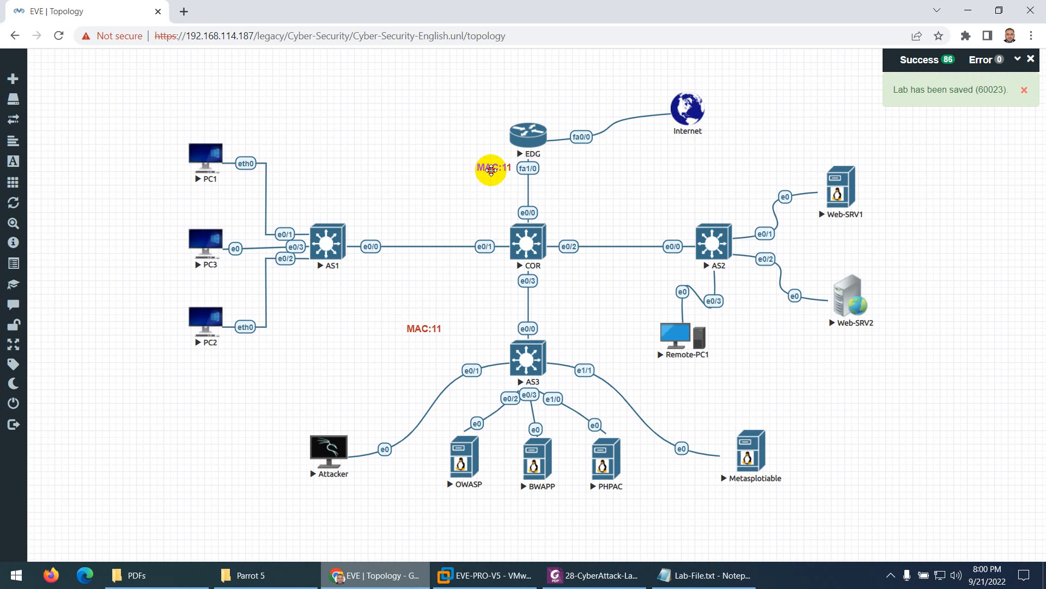
# Duplicate the spare MAC:11 label, change one copy's text to MAC:30 and place it beneath PC3
pyautogui.rightClick(426, 329)
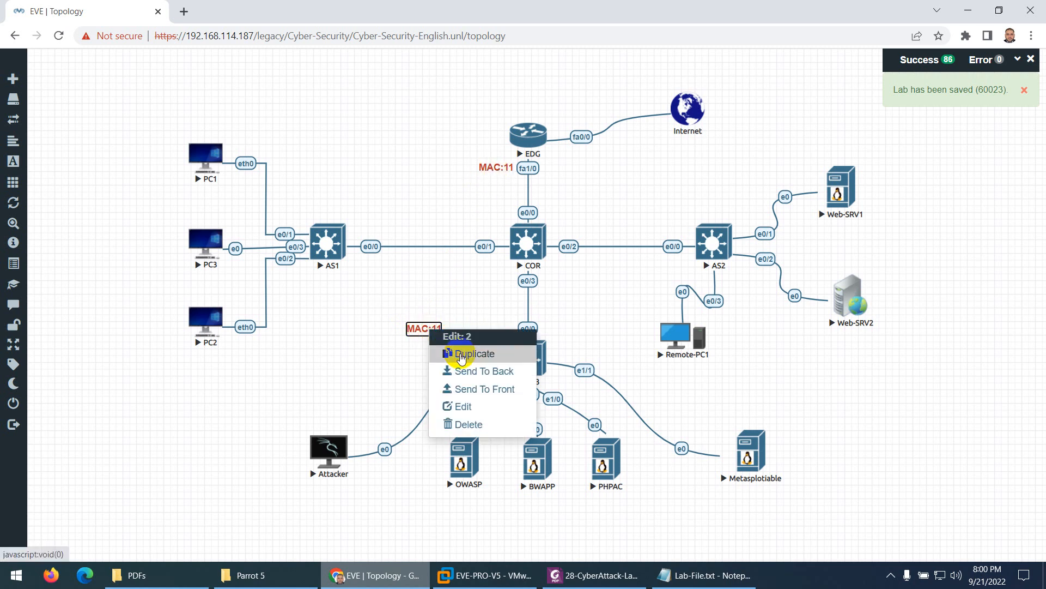
pyautogui.click(461, 355)
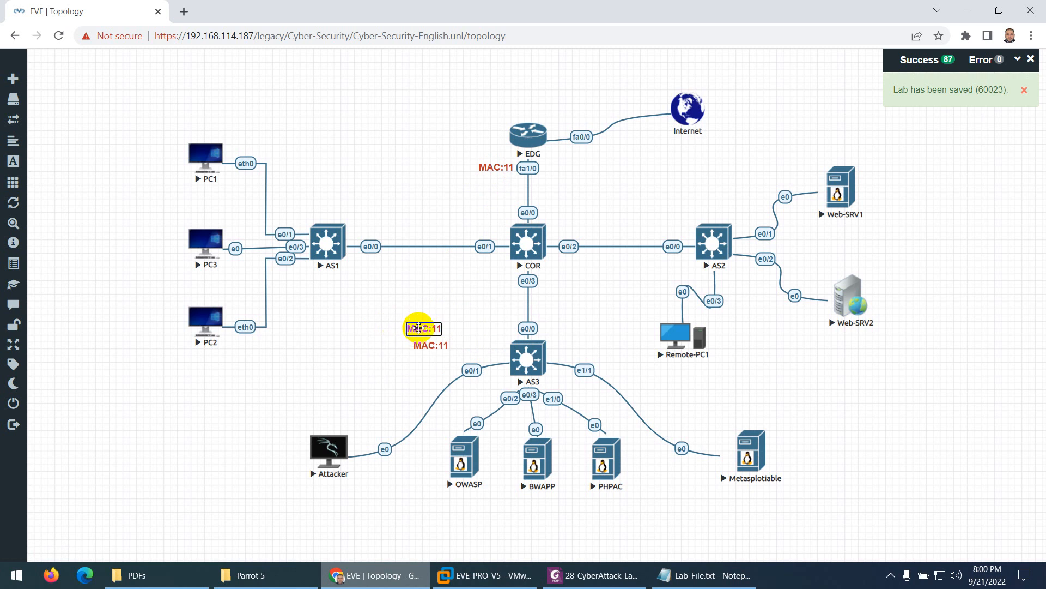
pyautogui.doubleClick(419, 328)
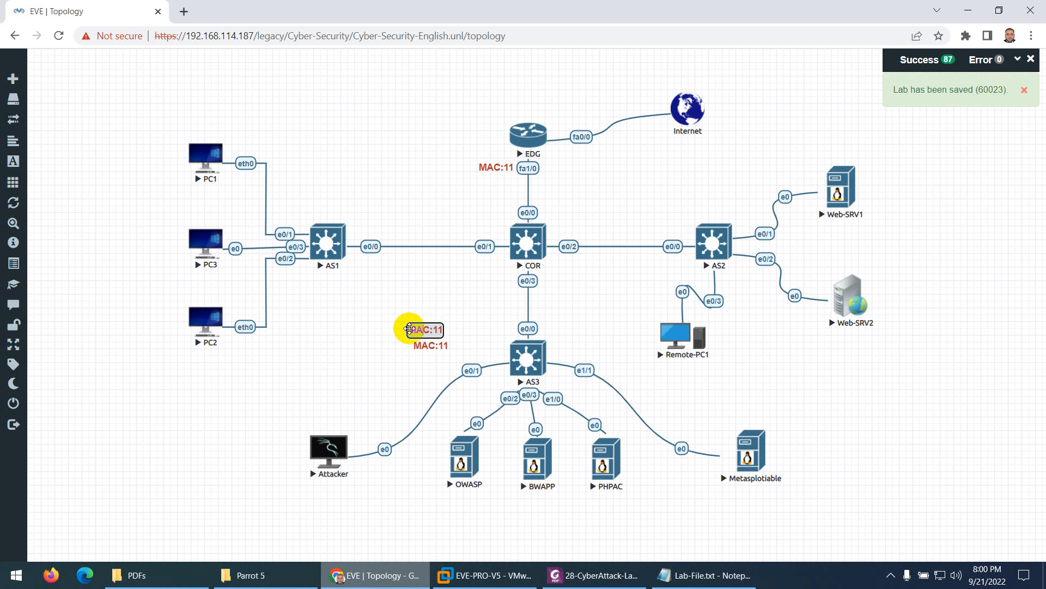
pyautogui.moveTo(409, 328); pyautogui.dragTo(352, 313)
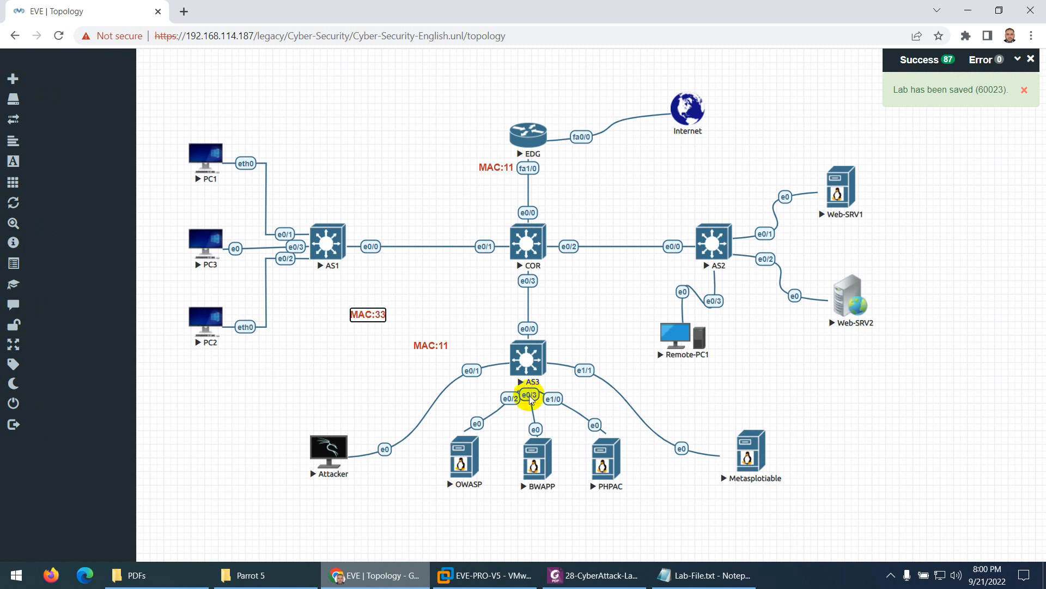
pyautogui.moveTo(30, 238)
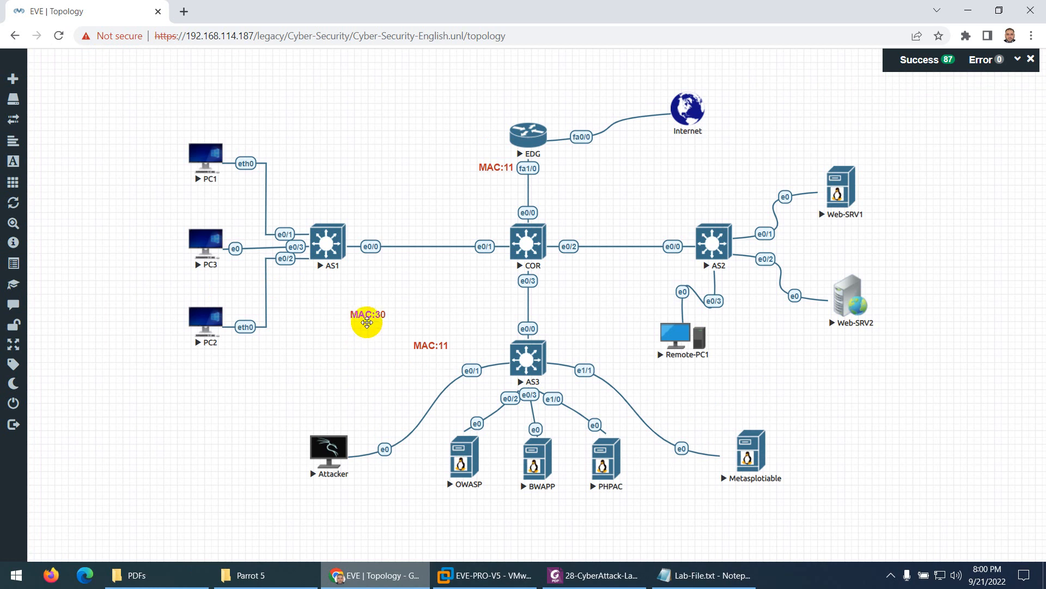
pyautogui.moveTo(359, 315); pyautogui.dragTo(209, 275)
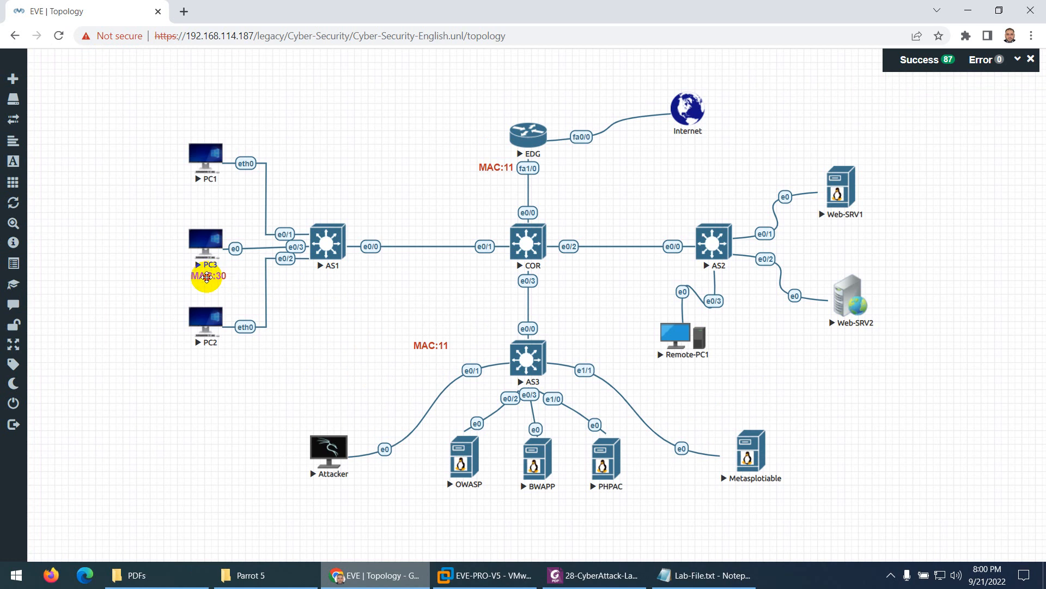
# Duplicate the spare MAC:11 label and place one copy beneath Attacker, consulting the 28-CyberAttack-Lab.pdf diagram for the planned MAC labels
pyautogui.rightClick(429, 345)
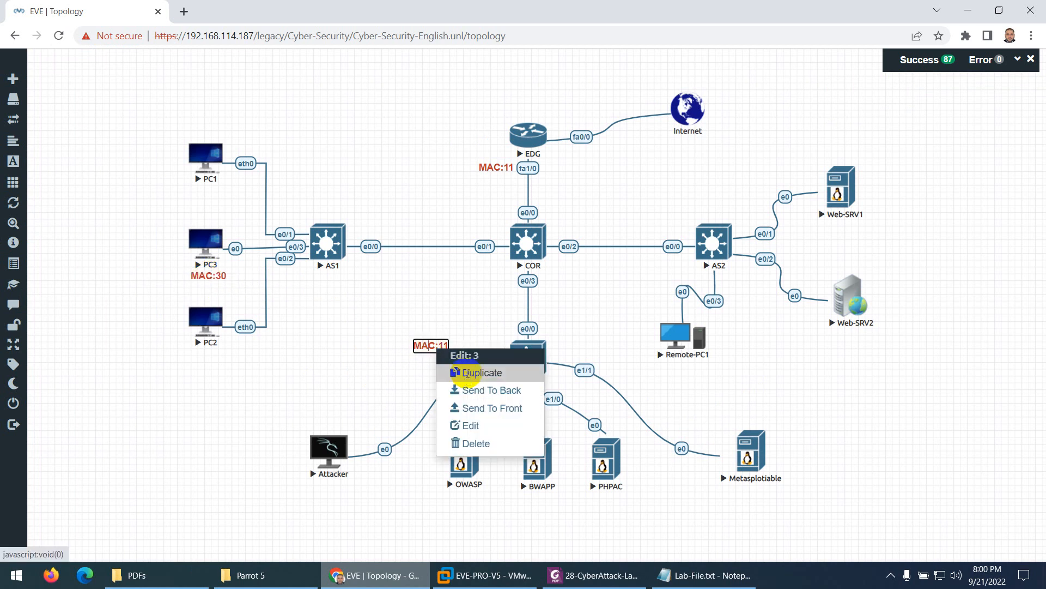
pyautogui.click(434, 368)
pyautogui.hotkey('alt', 'Tab')
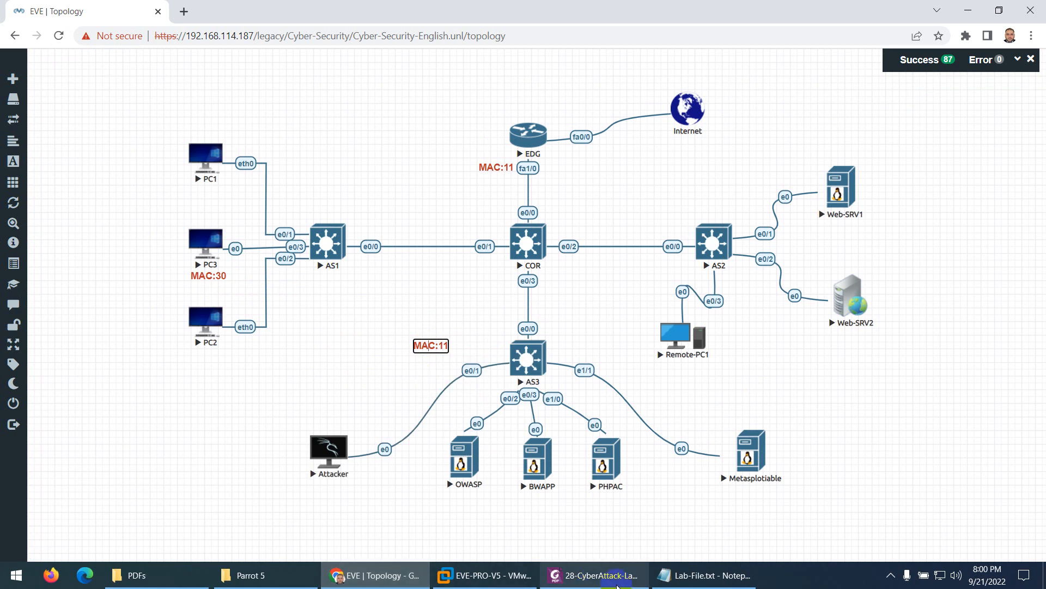
pyautogui.scroll(-2, 422, 390)
pyautogui.scroll(2, 261, 278)
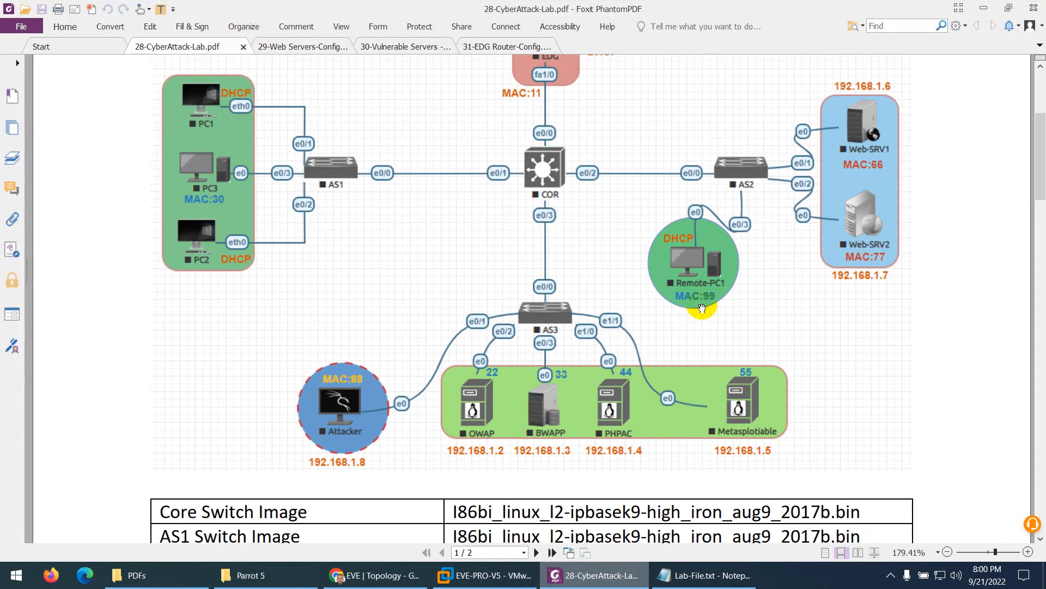
pyautogui.click(596, 582)
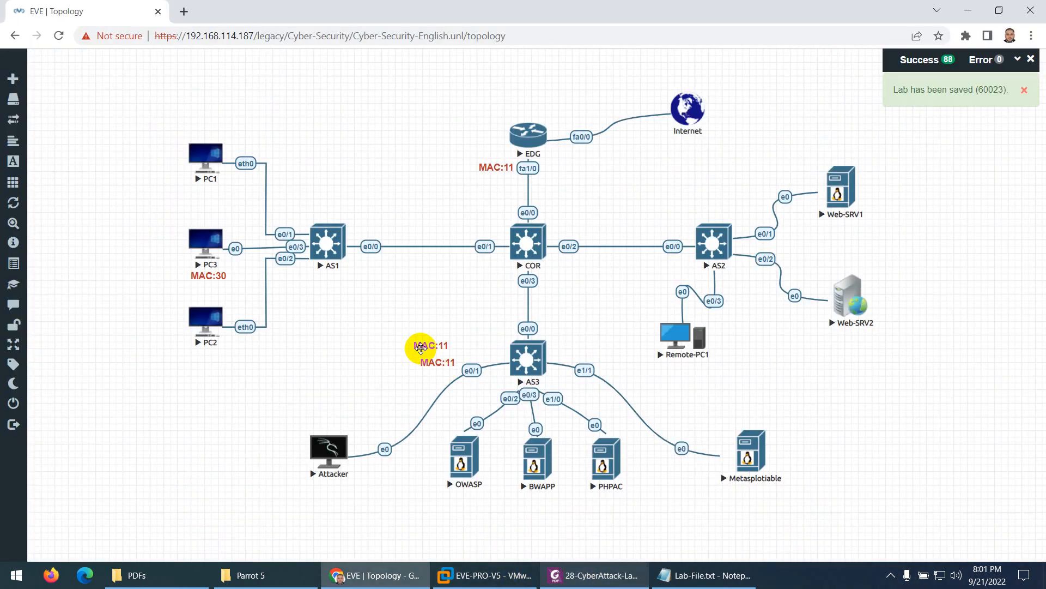
pyautogui.moveTo(419, 345); pyautogui.dragTo(321, 485)
pyautogui.click(572, 579)
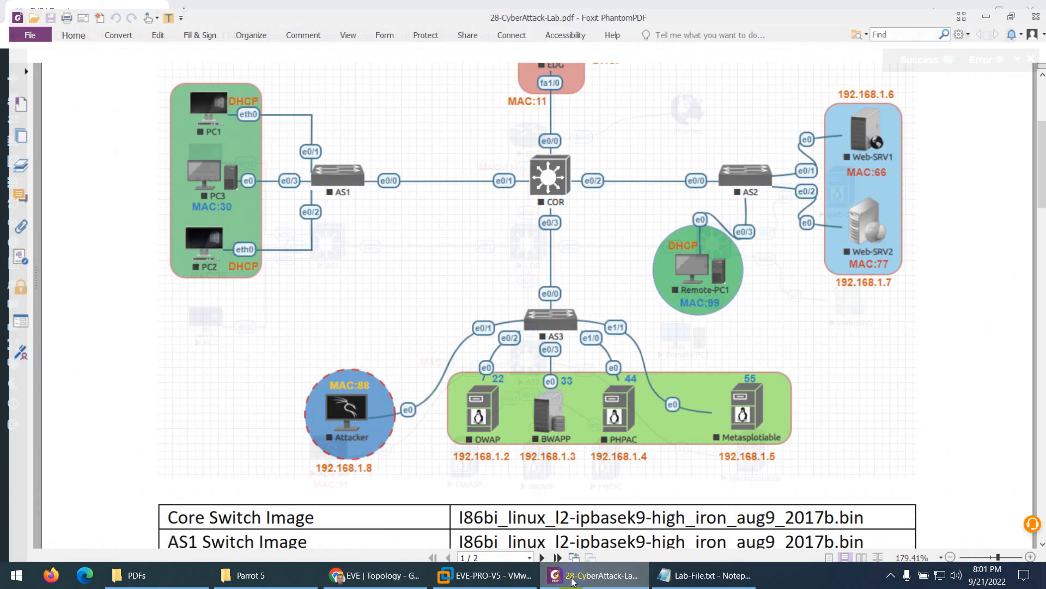
pyautogui.click(572, 578)
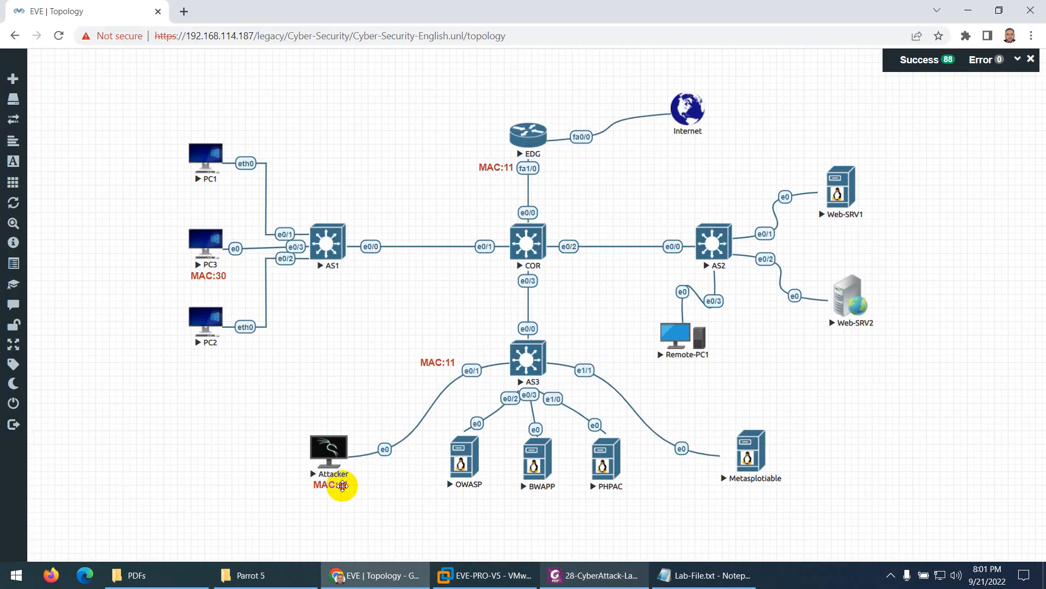
# Change the text of the label beneath Attacker to MAC:88
pyautogui.doubleClick(342, 485)
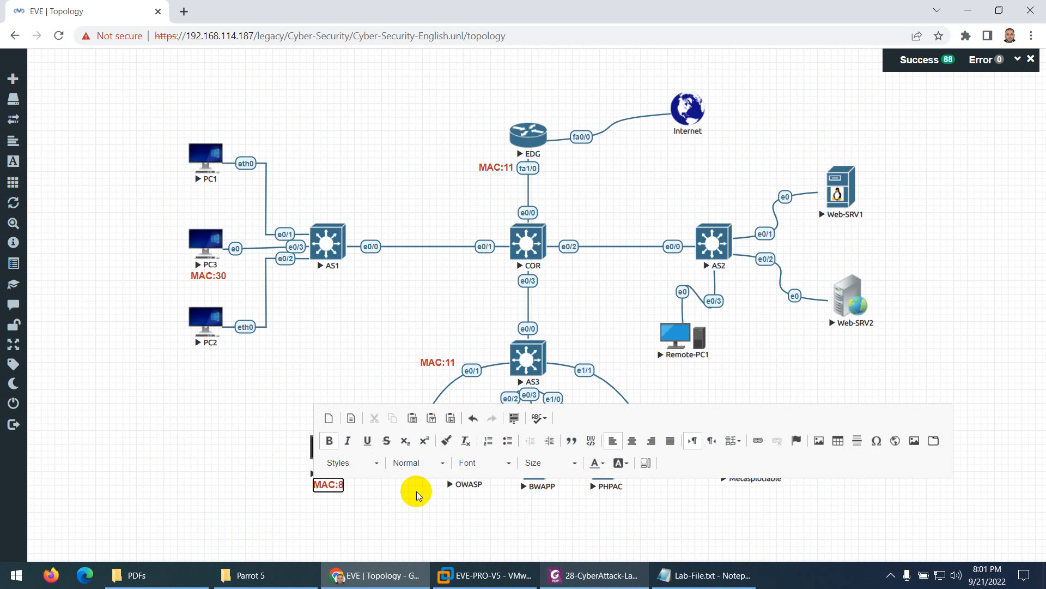
pyautogui.write('88')
pyautogui.click(394, 502)
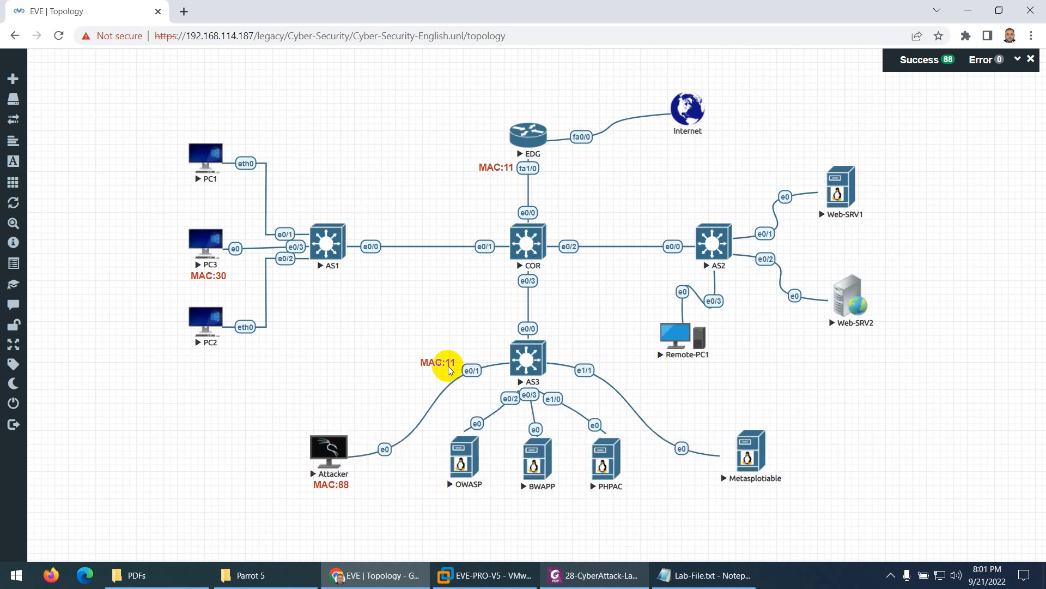
# Duplicate the spare MAC:11 label, place the copy beneath OWASP and change its text to MAC:22, checking 28-CyberAttack-Lab.pdf for the planned value
pyautogui.rightClick(432, 360)
pyautogui.click(460, 388)
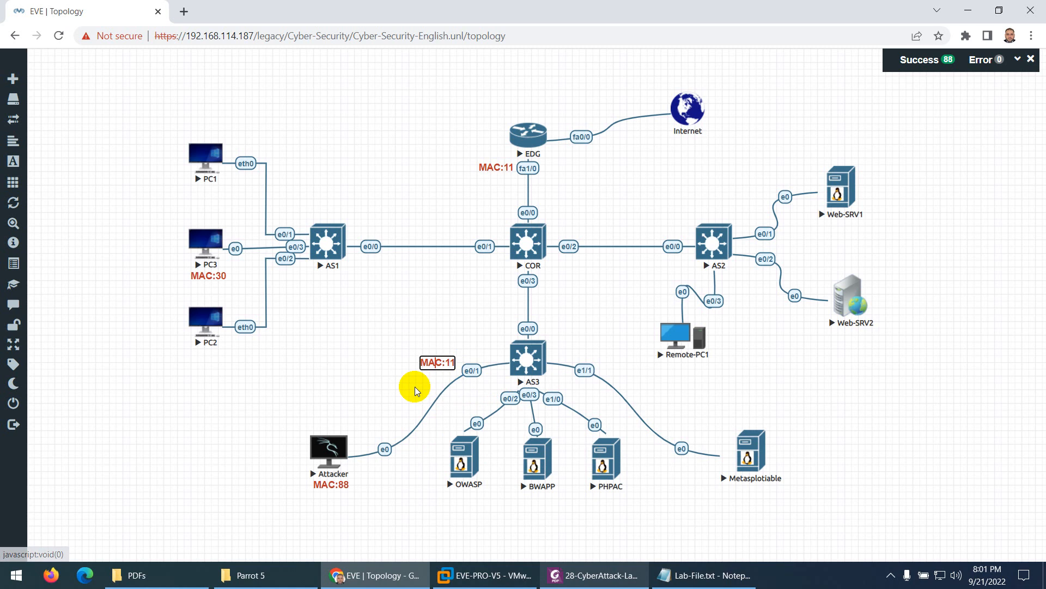
pyautogui.click(605, 579)
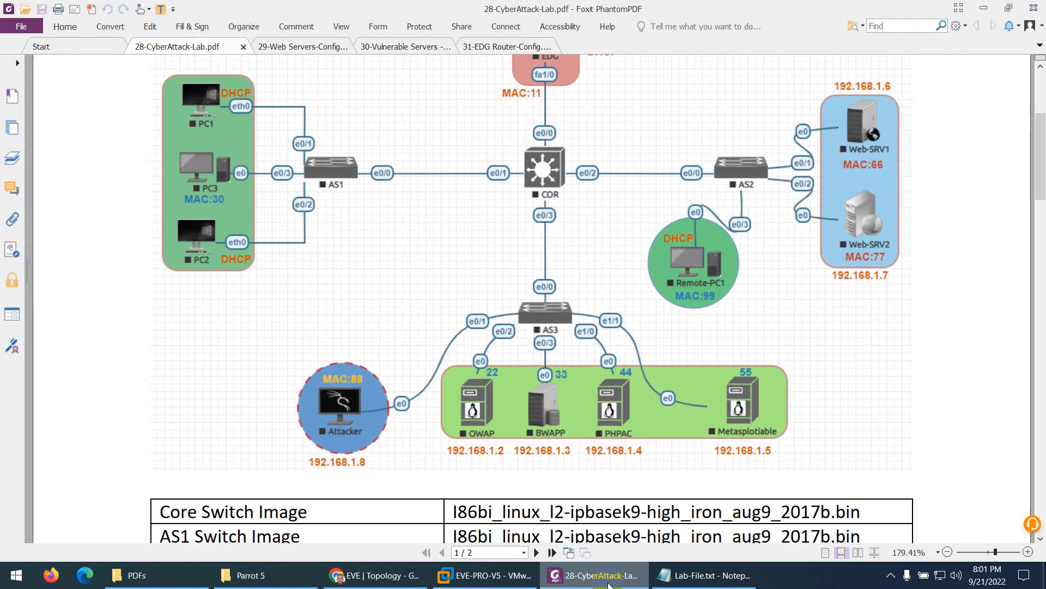
pyautogui.click(605, 577)
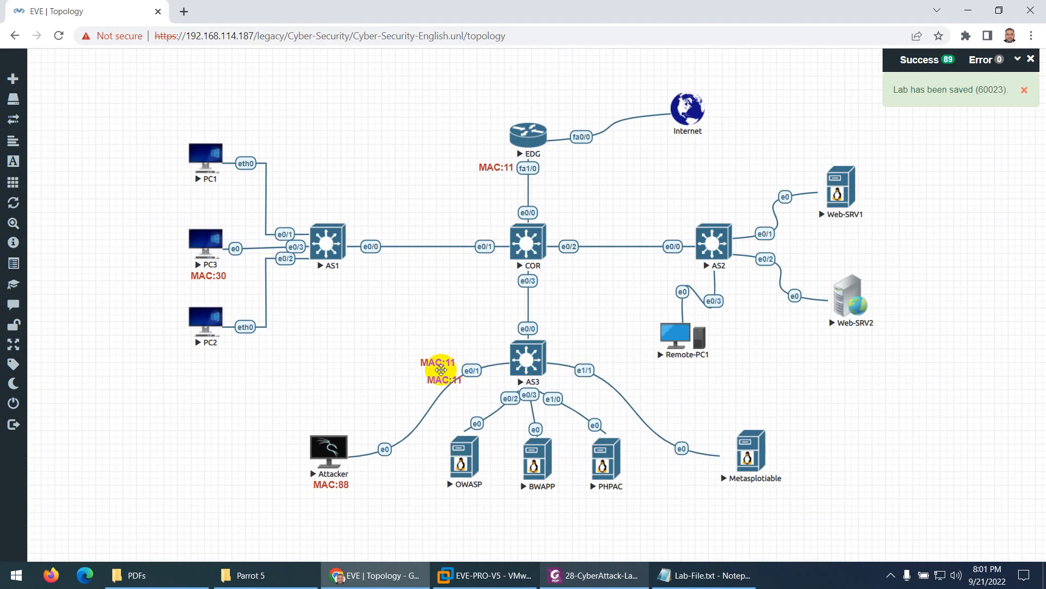
pyautogui.moveTo(443, 419); pyautogui.dragTo(455, 497)
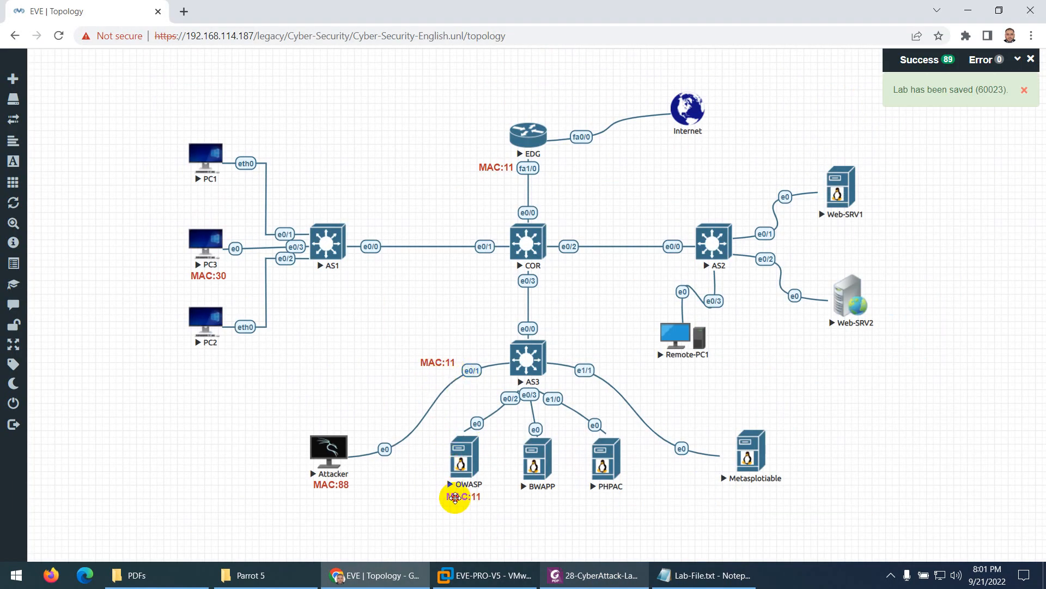
pyautogui.doubleClick(442, 498)
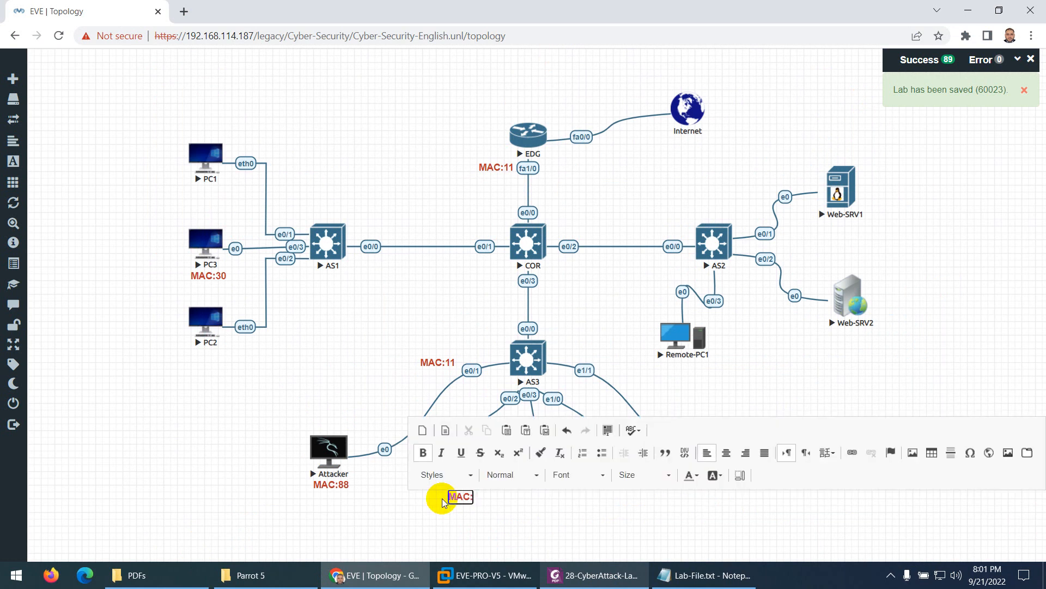
pyautogui.write('22')
pyautogui.click(400, 495)
# Duplicate the spare MAC:11 label, place the copy beneath BWAPP and change its text to MAC:33
pyautogui.rightClick(431, 361)
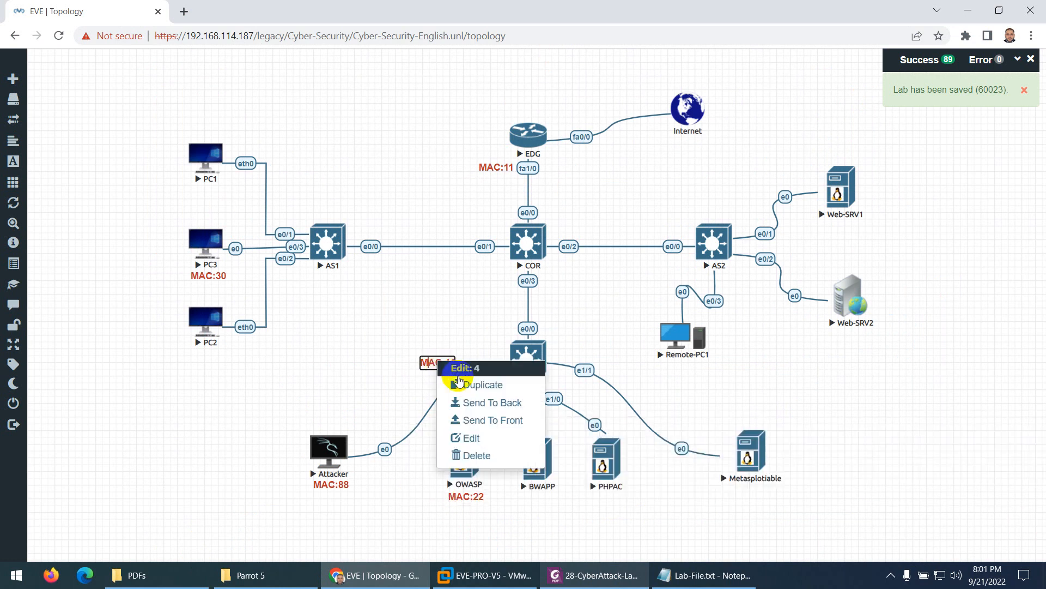
pyautogui.click(462, 384)
pyautogui.click(413, 383)
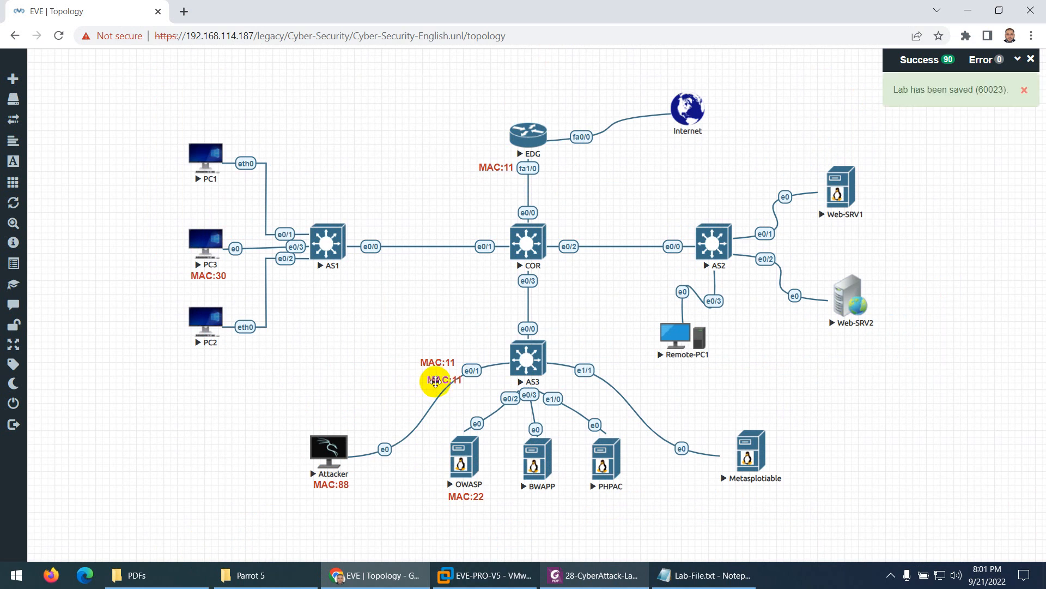
pyautogui.moveTo(440, 385); pyautogui.dragTo(527, 502)
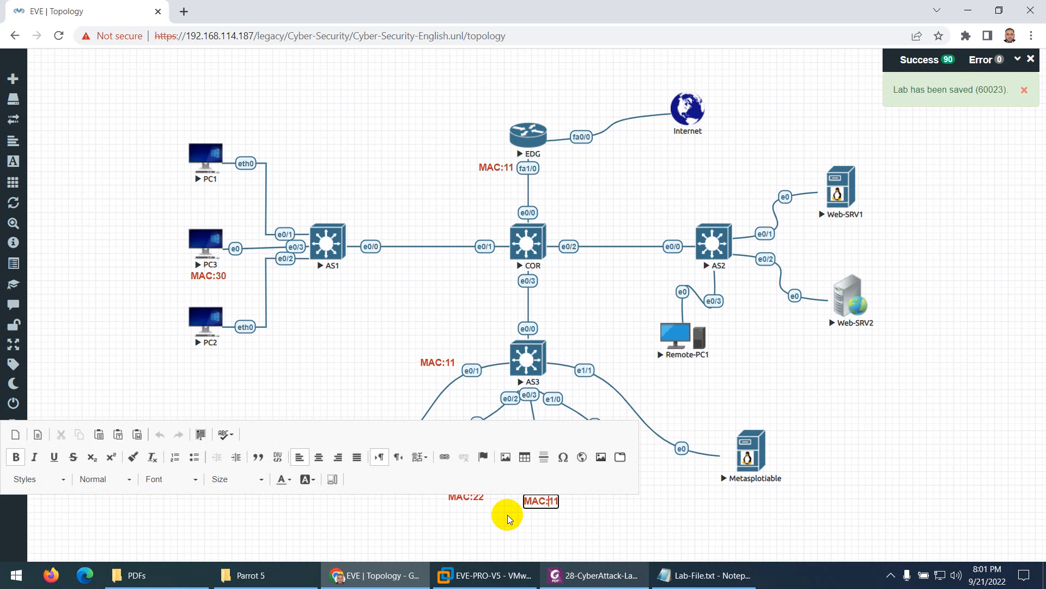
pyautogui.press('Delete')
pyautogui.press('Delete')
pyautogui.write('33')
pyautogui.click(507, 514)
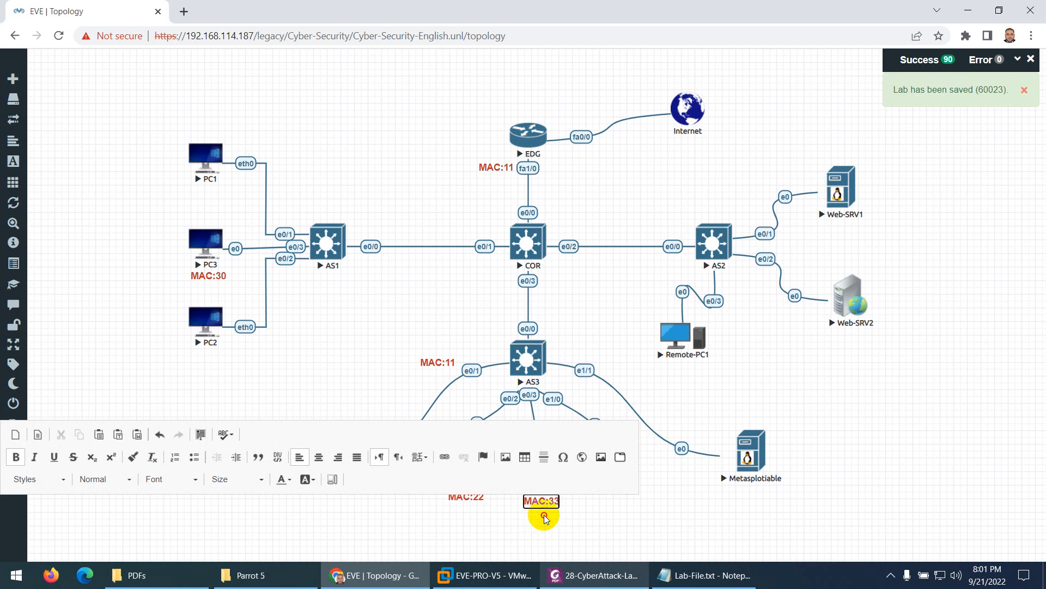
# Duplicate the spare MAC:11 label, place one copy beneath PHPAC and change its text to MAC:44
pyautogui.rightClick(439, 366)
pyautogui.click(424, 382)
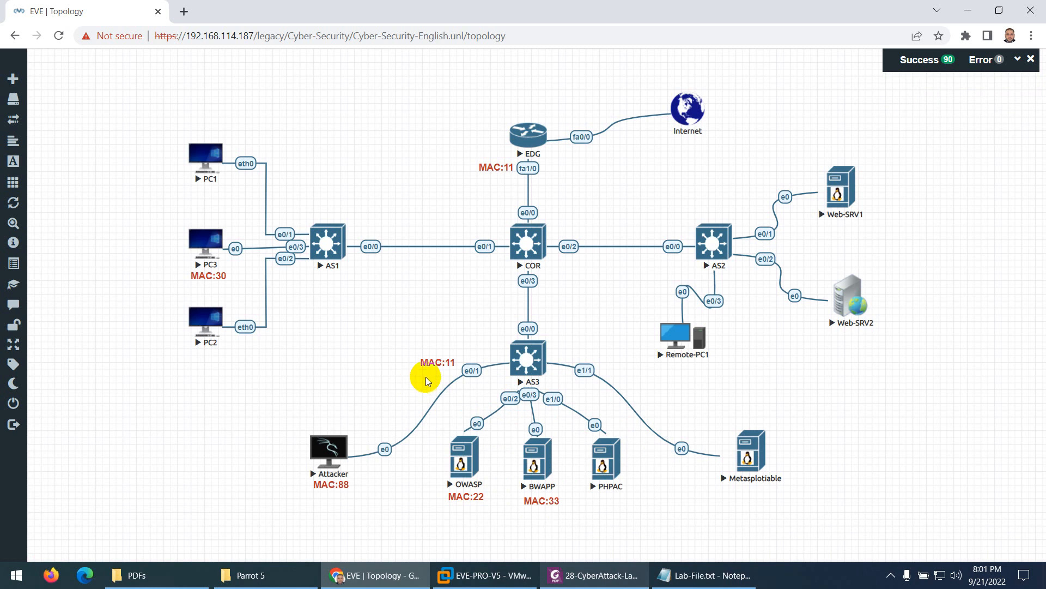
pyautogui.moveTo(428, 381); pyautogui.dragTo(606, 506)
pyautogui.doubleClick(606, 504)
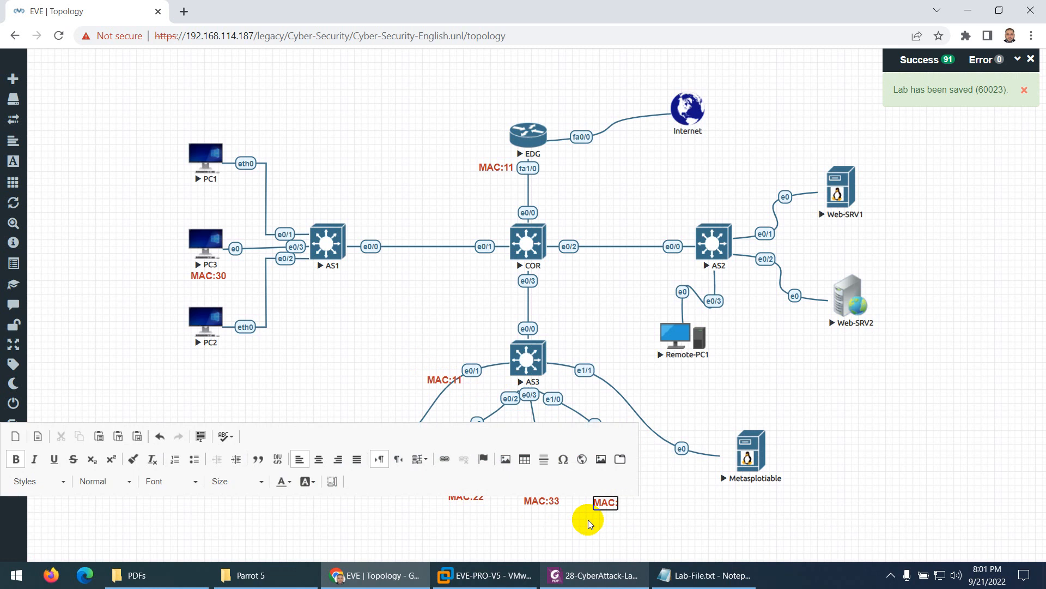
pyautogui.click(570, 522)
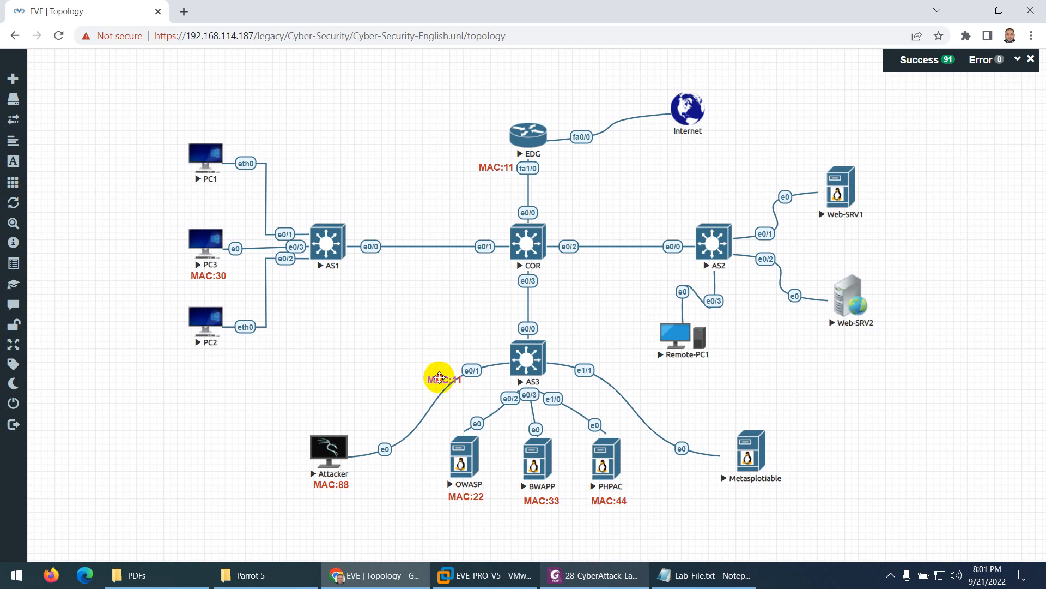
# Move the remaining spare MAC:11 label beneath Metasplotiable and change its text to MAC:55
pyautogui.moveTo(439, 377); pyautogui.dragTo(747, 499)
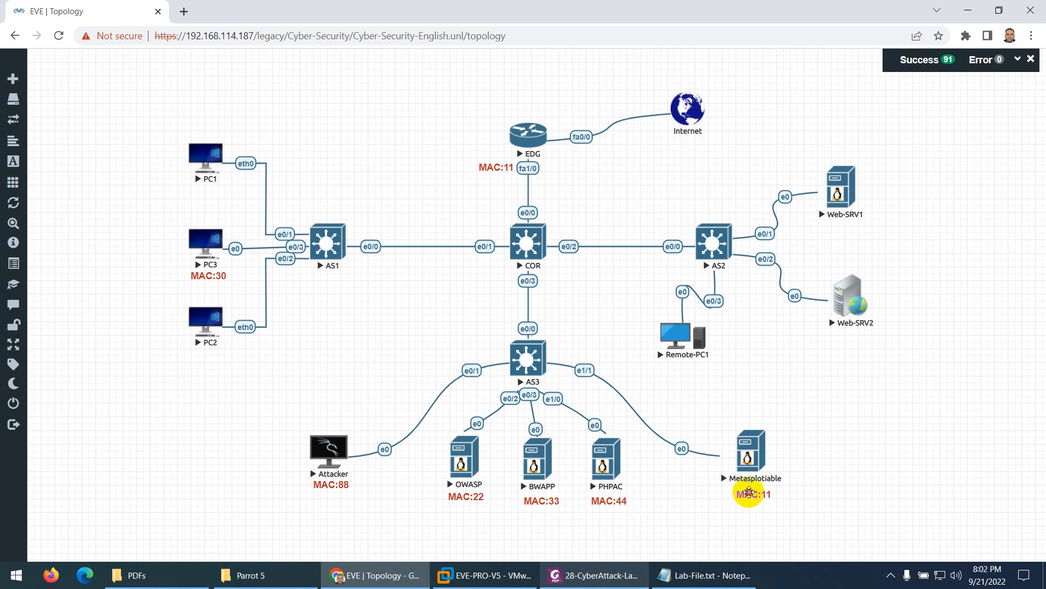
pyautogui.doubleClick(750, 495)
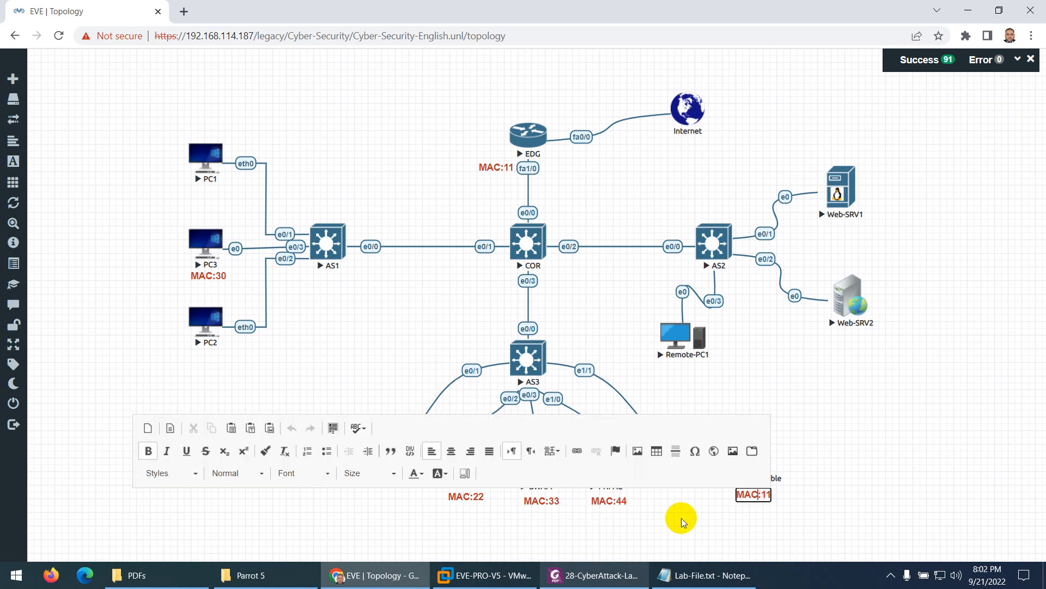
pyautogui.press('BackSpace')
pyautogui.press('BackSpace')
pyautogui.write('6')
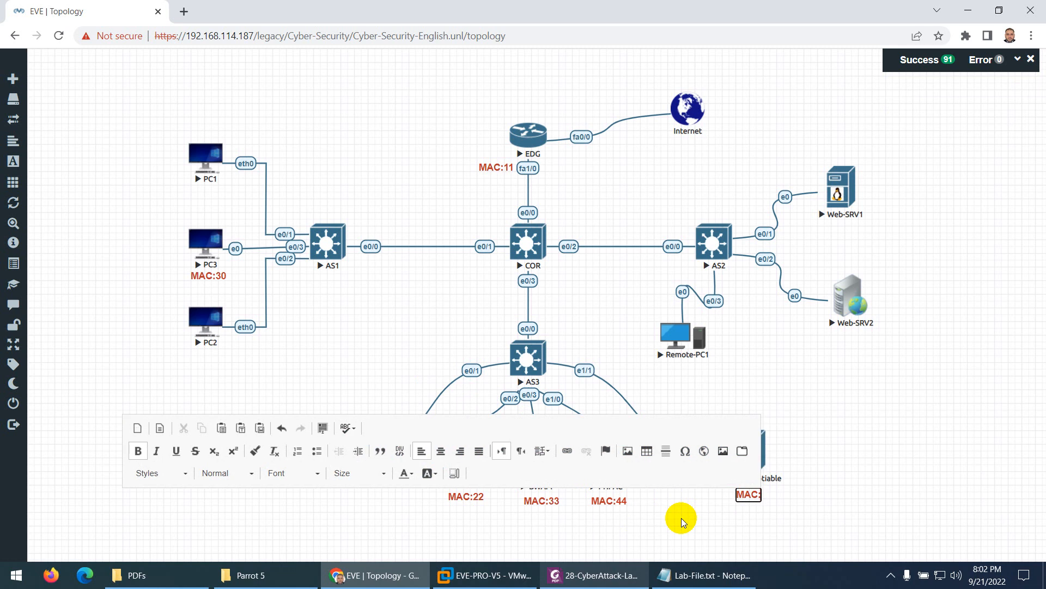
pyautogui.press('BackSpace')
pyautogui.write('55')
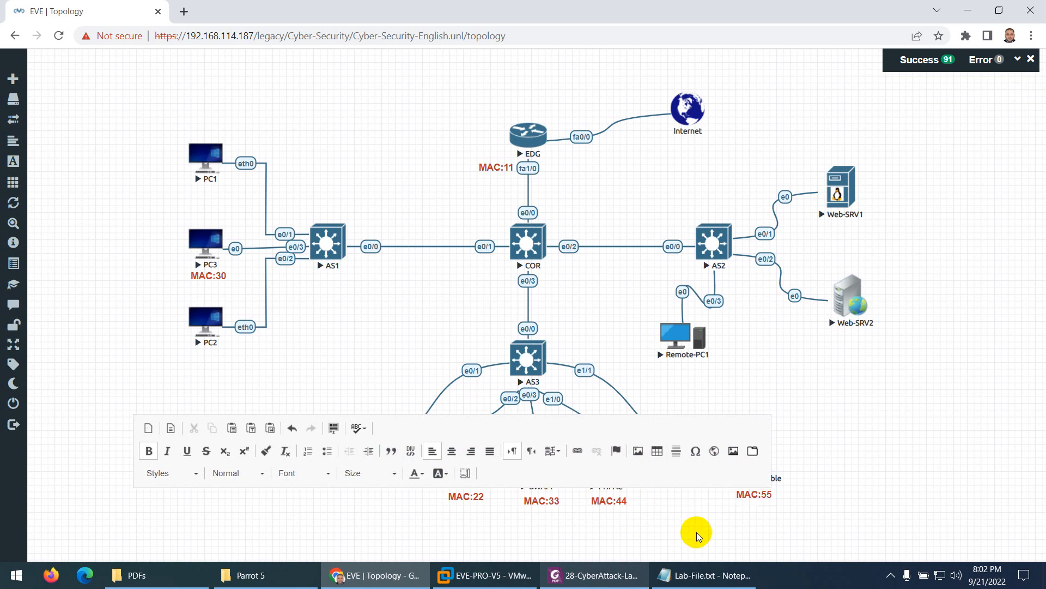
pyautogui.click(746, 510)
# Duplicate the MAC:55 label, place the copy above Web-SRV1 and change its text to MAC:66, checking the PDF diagram for the planned value
pyautogui.rightClick(755, 495)
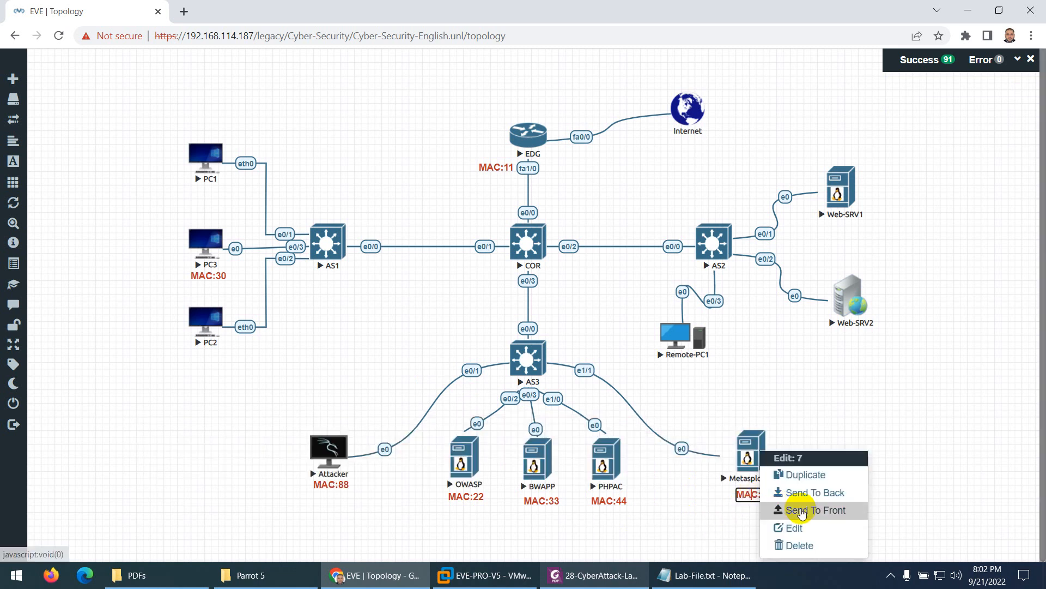
pyautogui.click(806, 476)
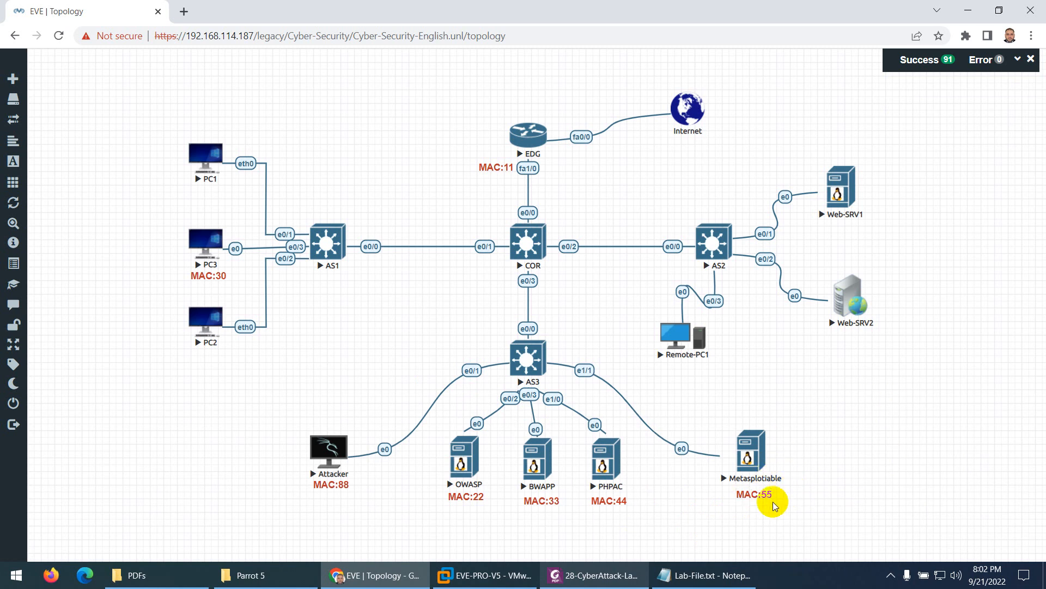
pyautogui.moveTo(755, 515); pyautogui.dragTo(846, 152)
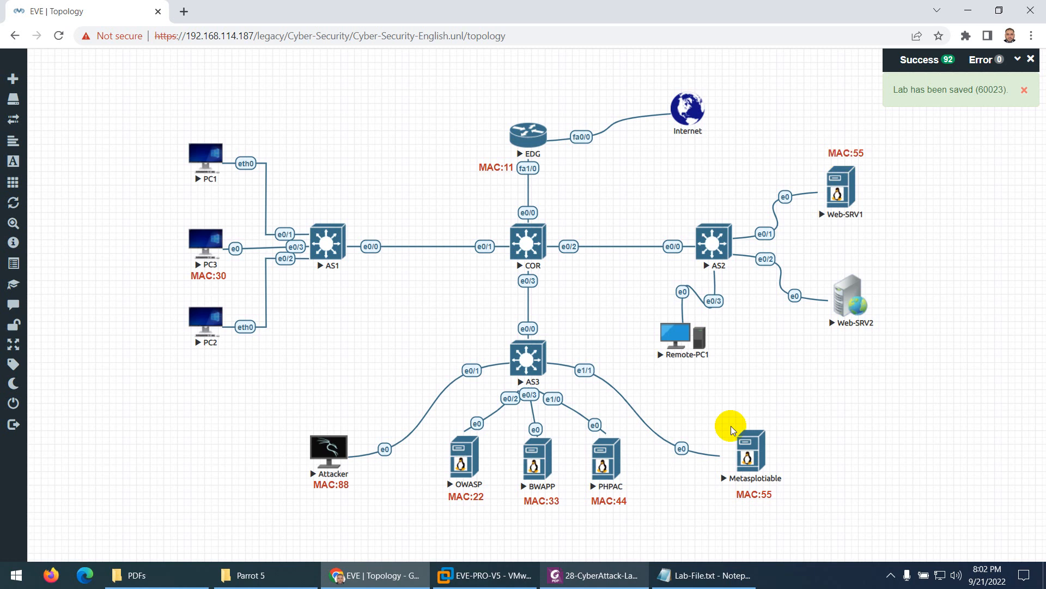
pyautogui.click(579, 577)
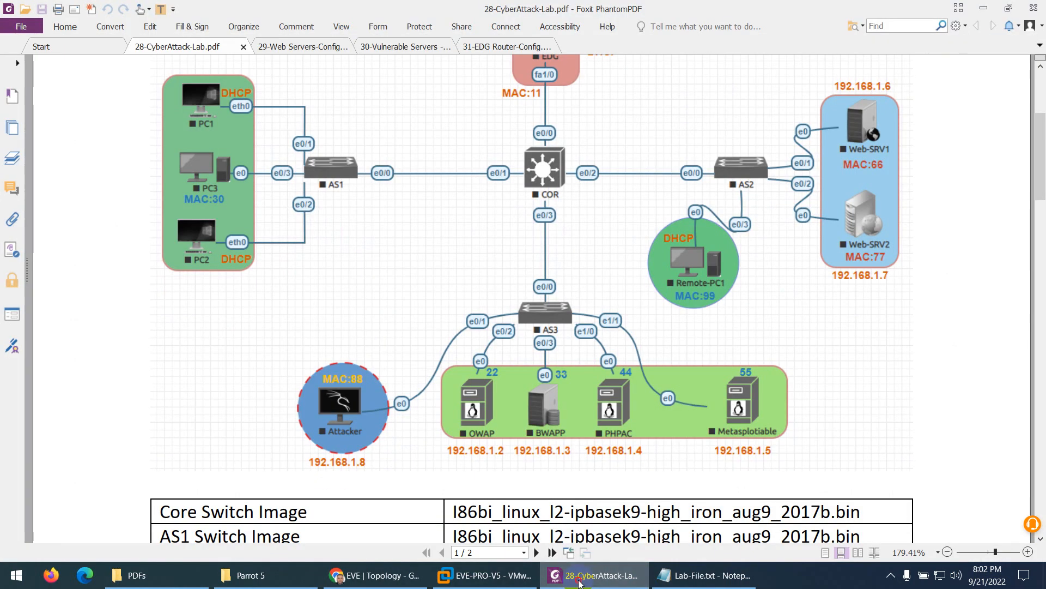
pyautogui.click(580, 582)
pyautogui.doubleClick(857, 152)
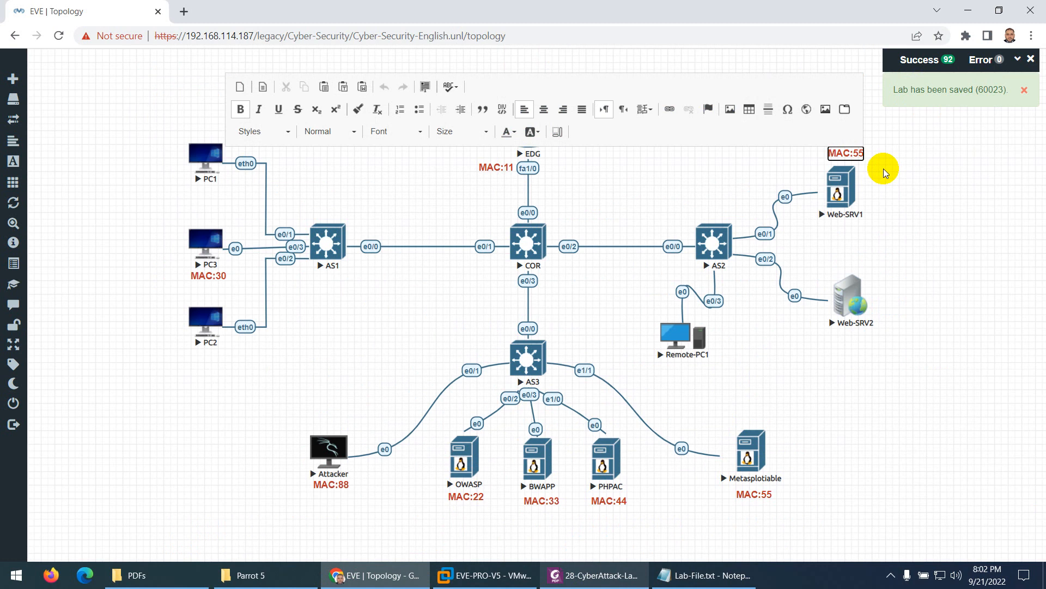
pyautogui.press('BackSpace')
pyautogui.write('66')
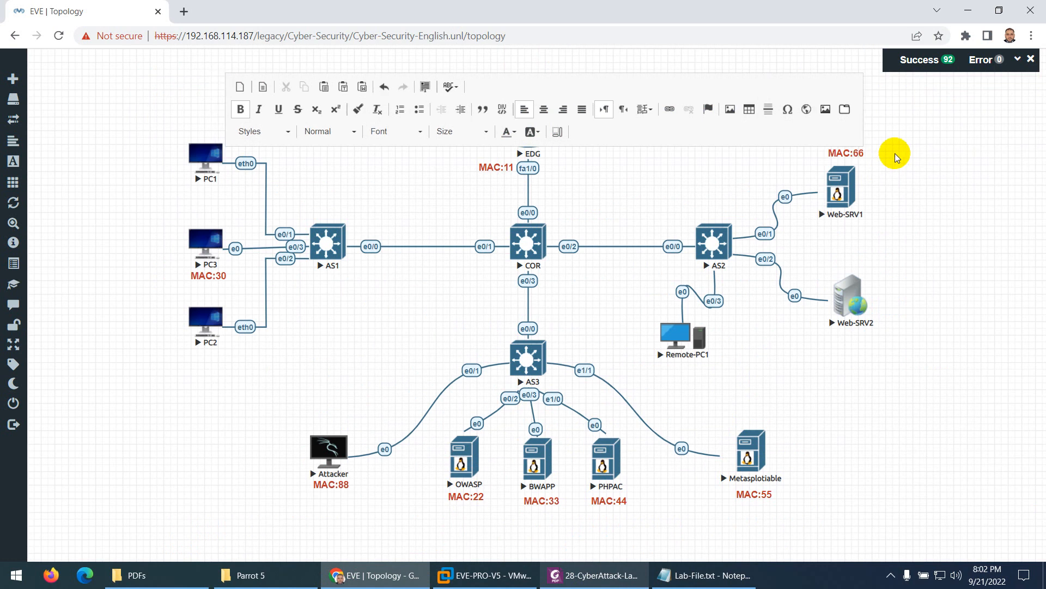
pyautogui.click(895, 153)
# Duplicate the MAC:66 label, place the copy beneath Web-SRV2 and change its text to MAC:77
pyautogui.rightClick(858, 156)
pyautogui.click(890, 179)
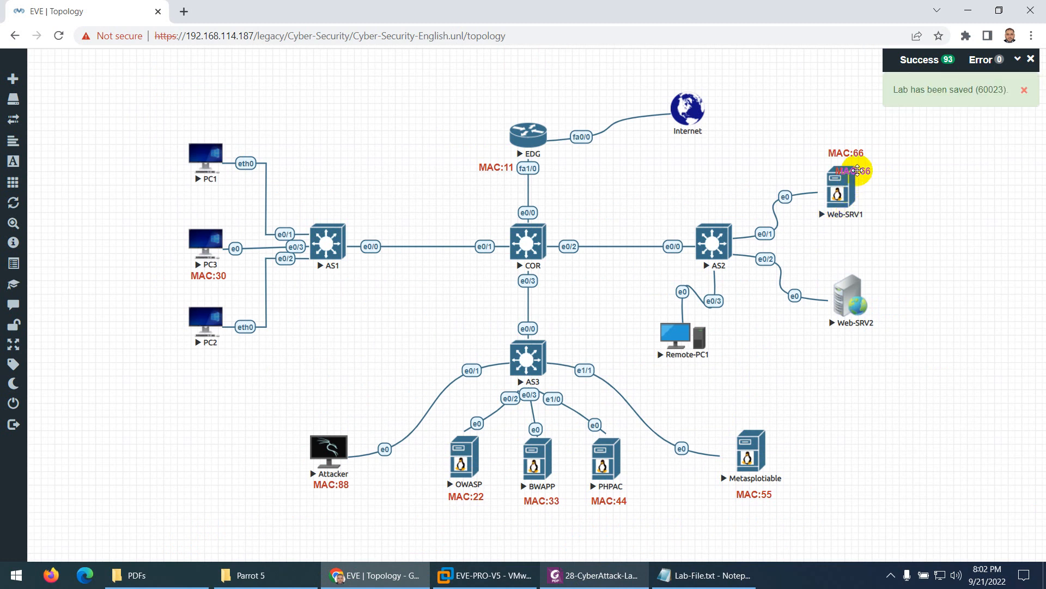
pyautogui.moveTo(857, 171); pyautogui.dragTo(859, 335)
pyautogui.doubleClick(854, 339)
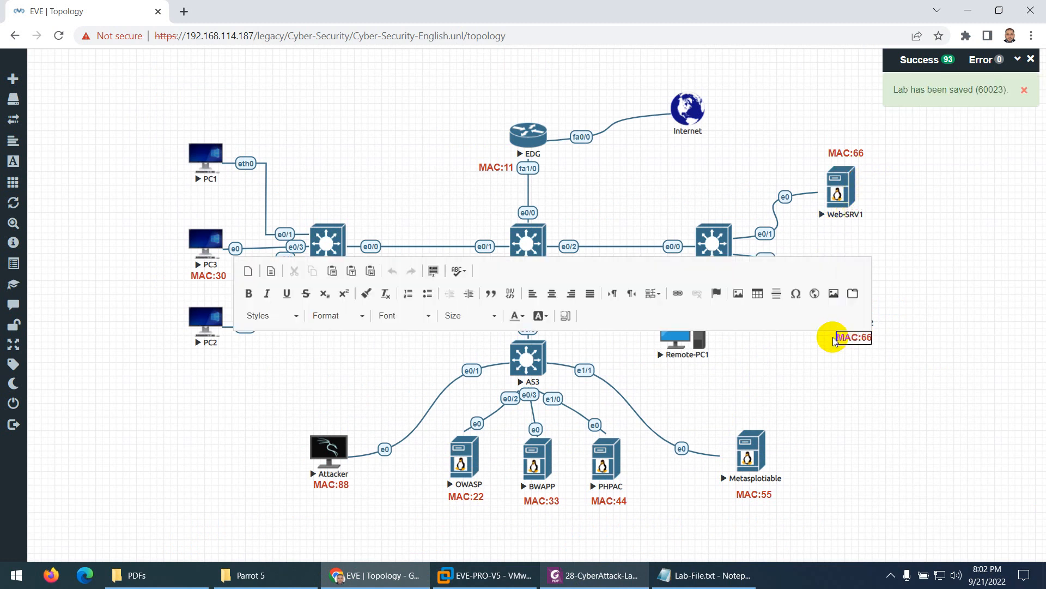
pyautogui.press('BackSpace')
pyautogui.press('BackSpace')
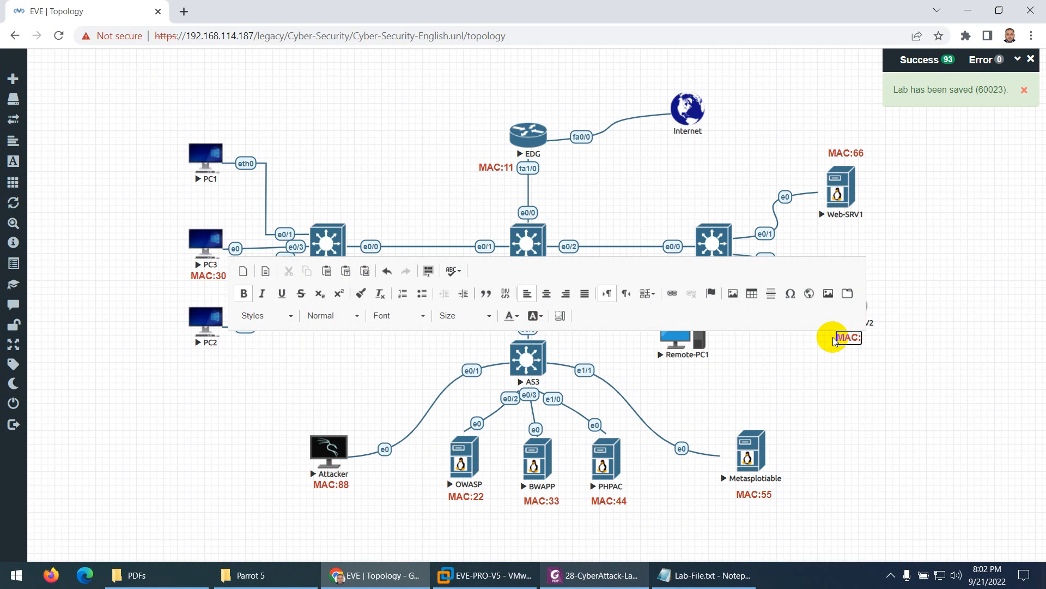
pyautogui.write('77')
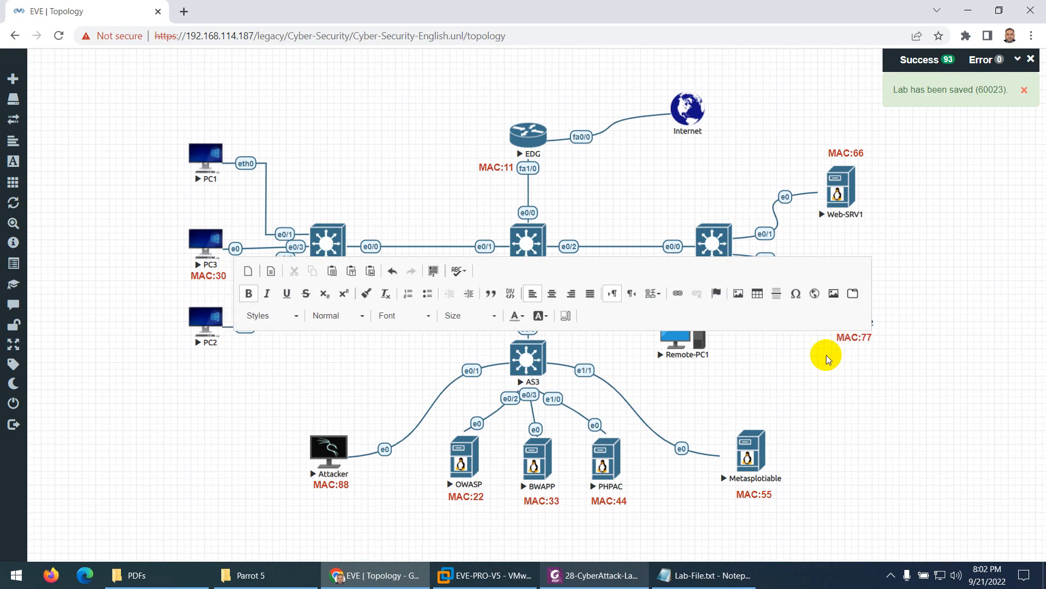
pyautogui.click(823, 350)
# Duplicate the MAC:77 label, place the copy beneath Remote-PC1 and change its text to MAC:99, checking the PDF diagram for the planned value
pyautogui.rightClick(860, 337)
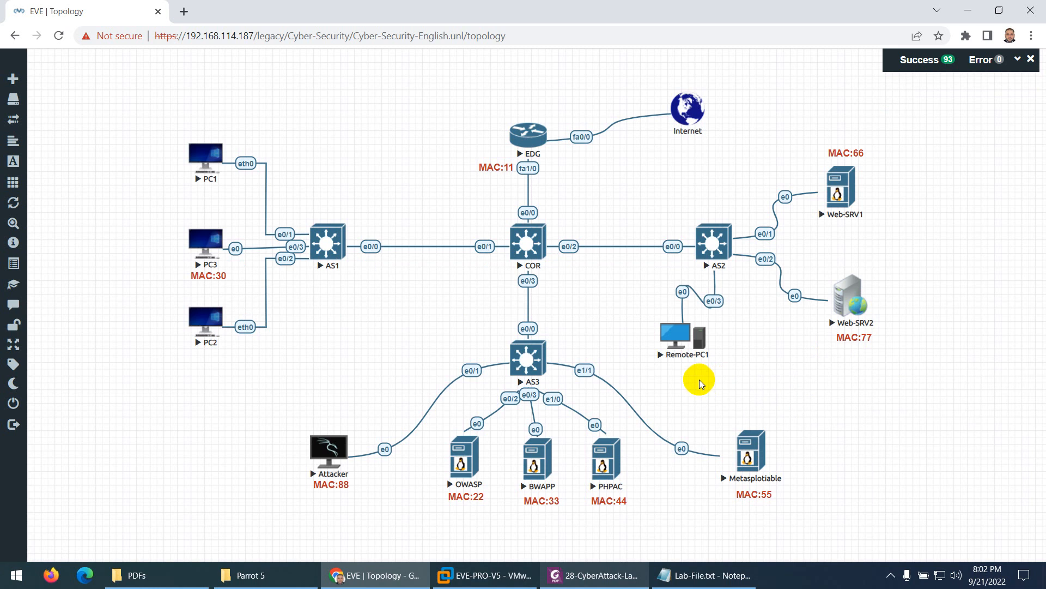
pyautogui.click(591, 577)
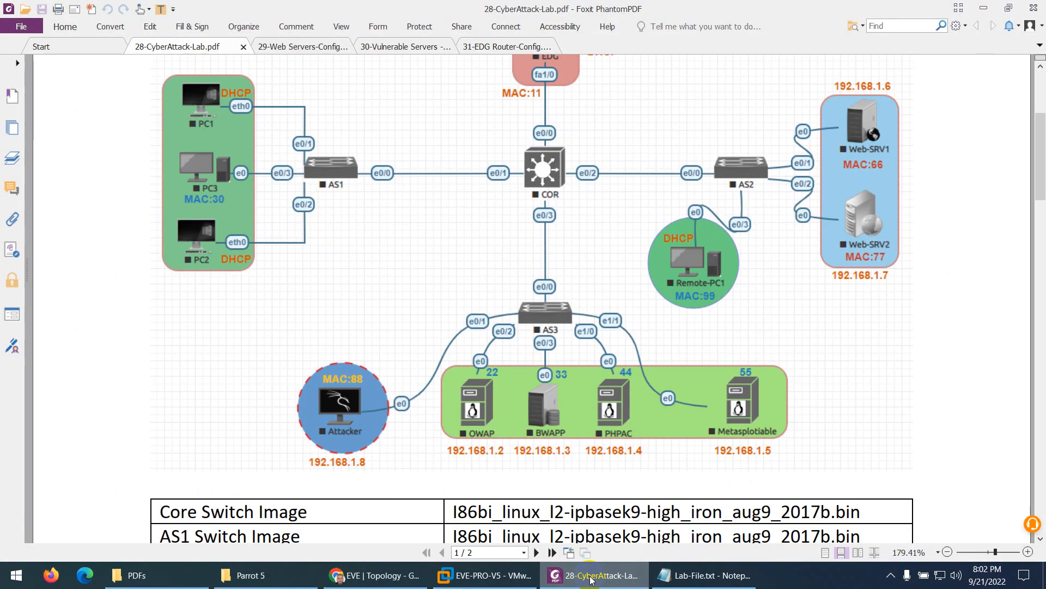
pyautogui.click(591, 577)
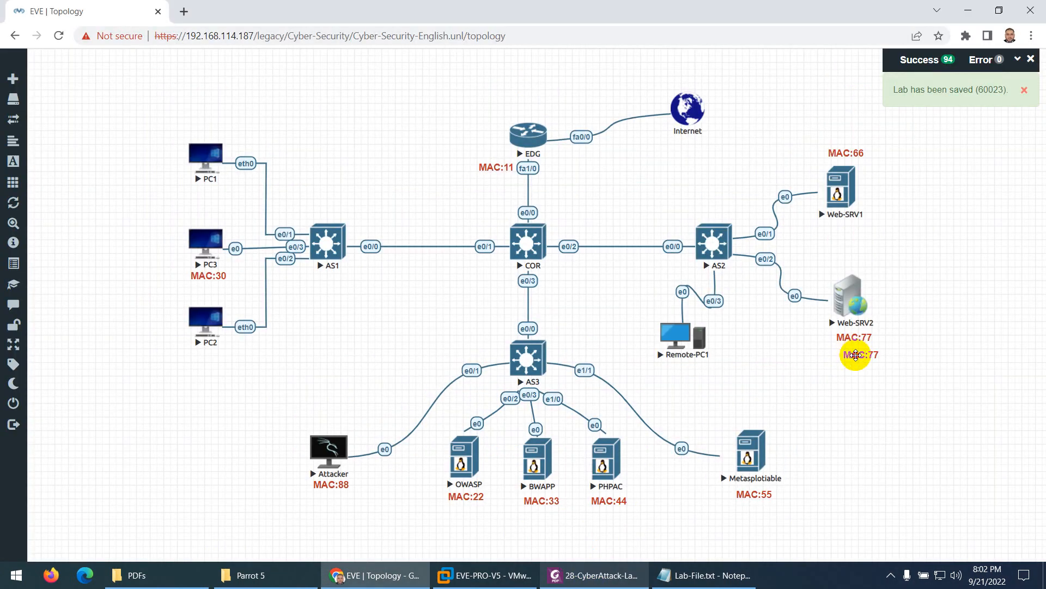
pyautogui.moveTo(856, 355); pyautogui.dragTo(679, 363)
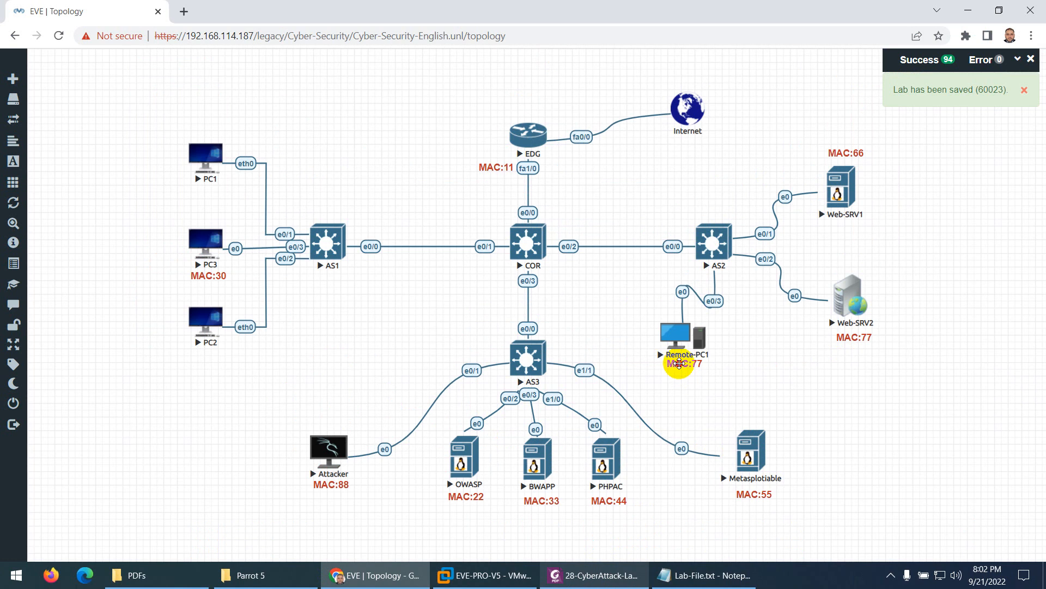
pyautogui.doubleClick(679, 367)
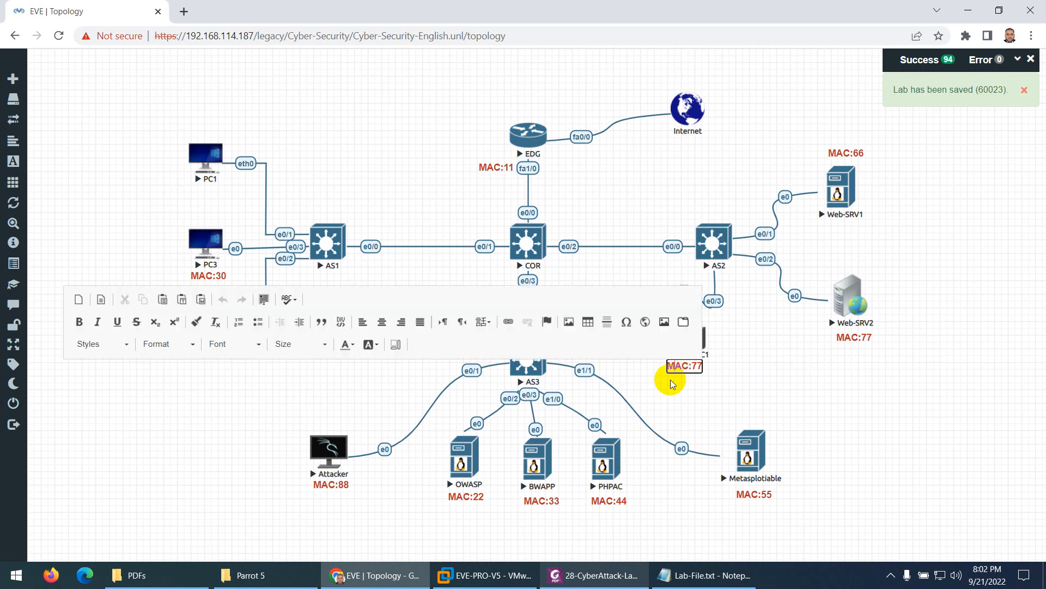
pyautogui.press('BackSpace')
pyautogui.press('BackSpace')
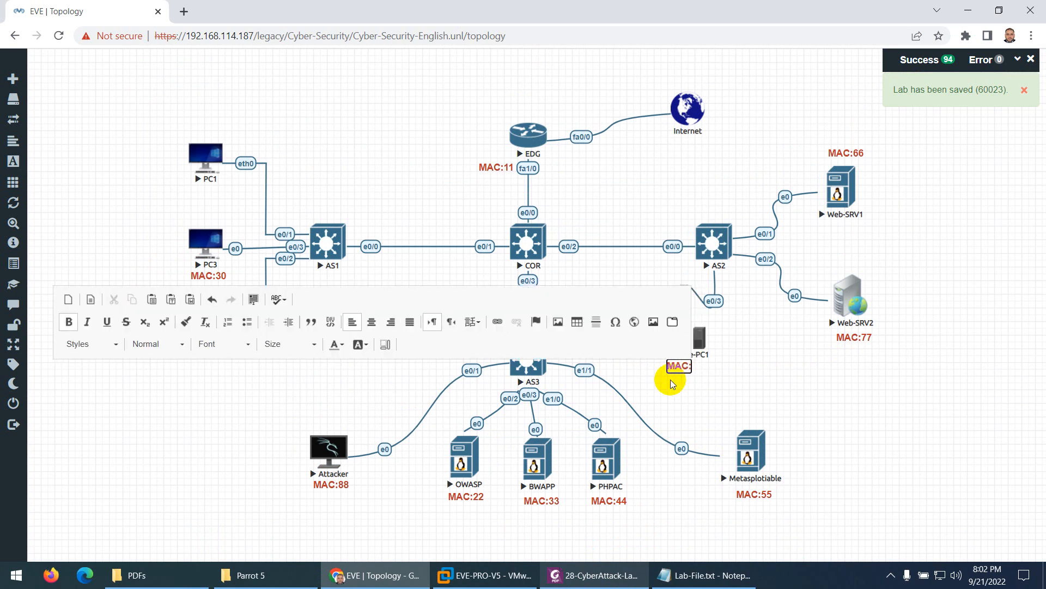
pyautogui.write('99')
pyautogui.click(760, 365)
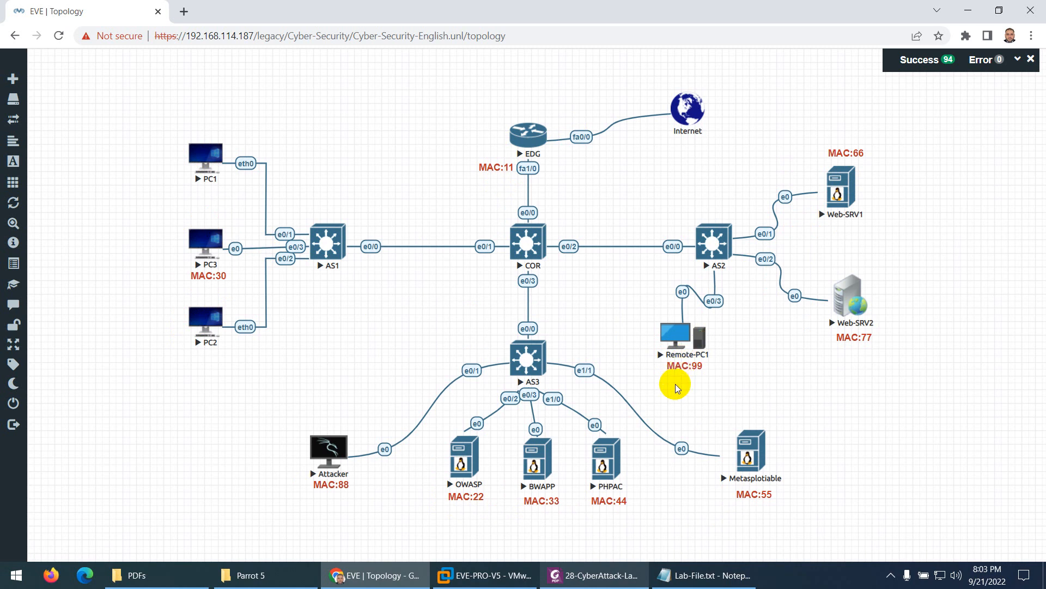
# Check the planned IP labels in the PDF diagram, then duplicate Remote-PC1's MAC:99 label and place the copy in the empty area above AS1
pyautogui.click(584, 579)
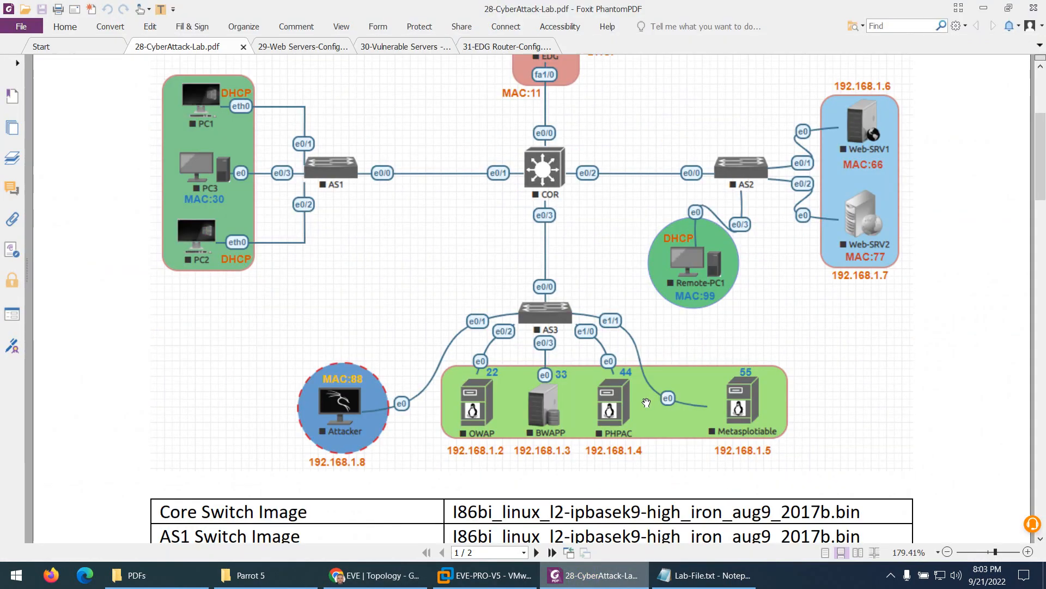
pyautogui.scroll(3, 646, 402)
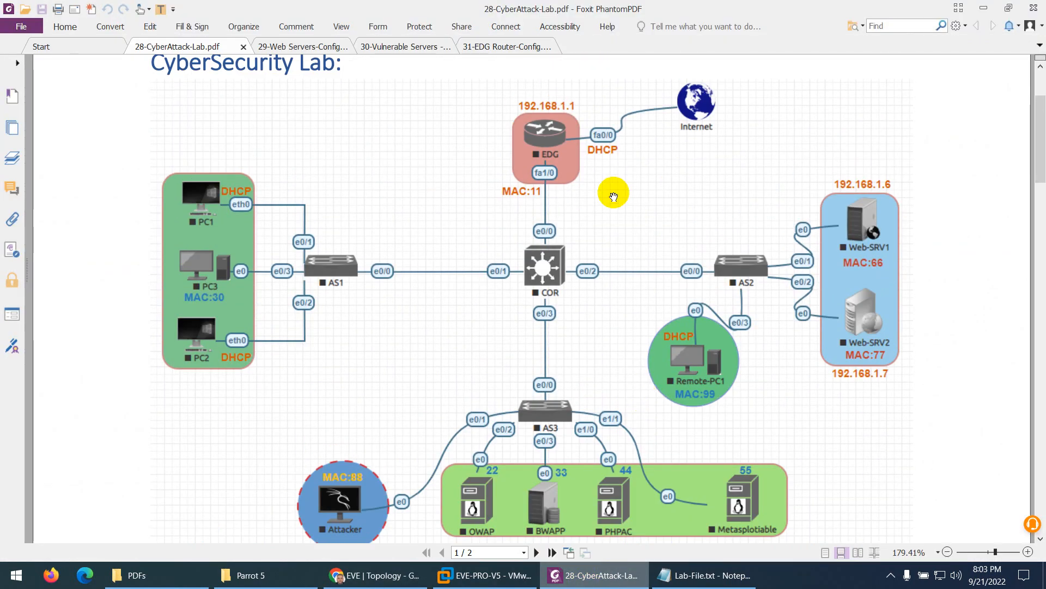
pyautogui.click(554, 575)
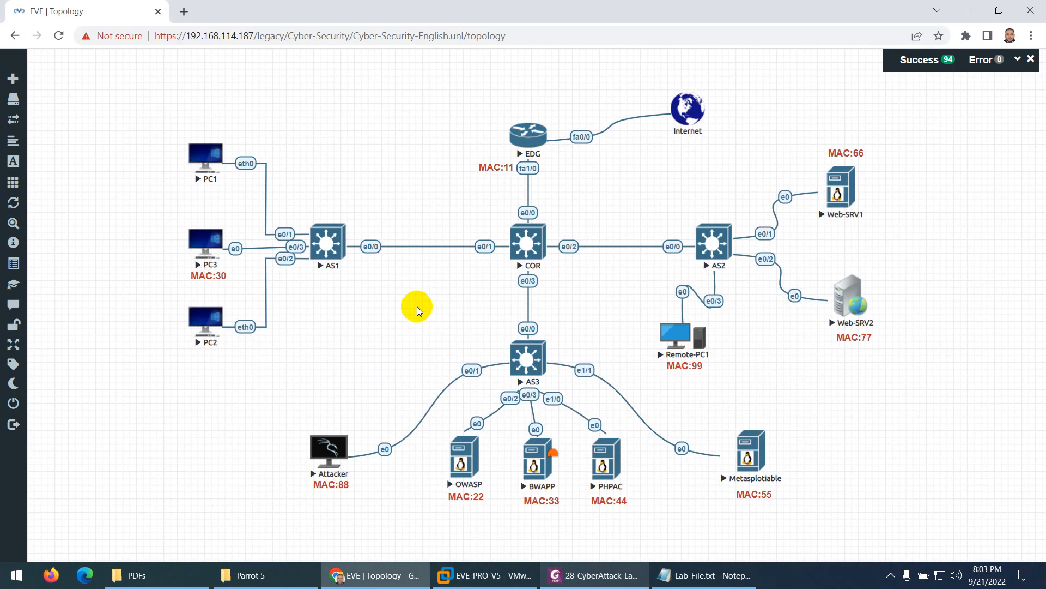
pyautogui.rightClick(685, 366)
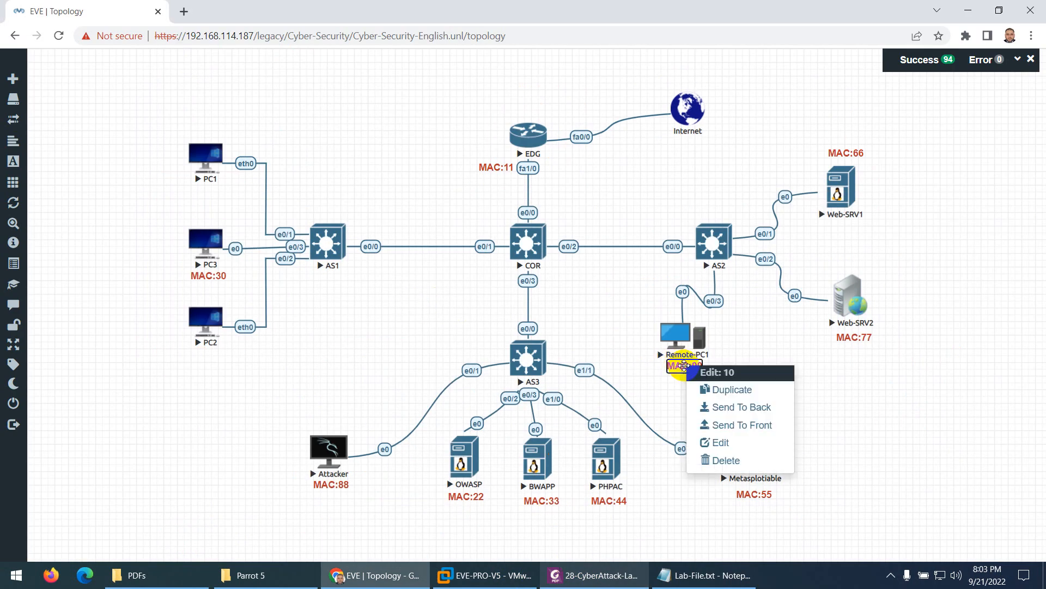
pyautogui.click(723, 391)
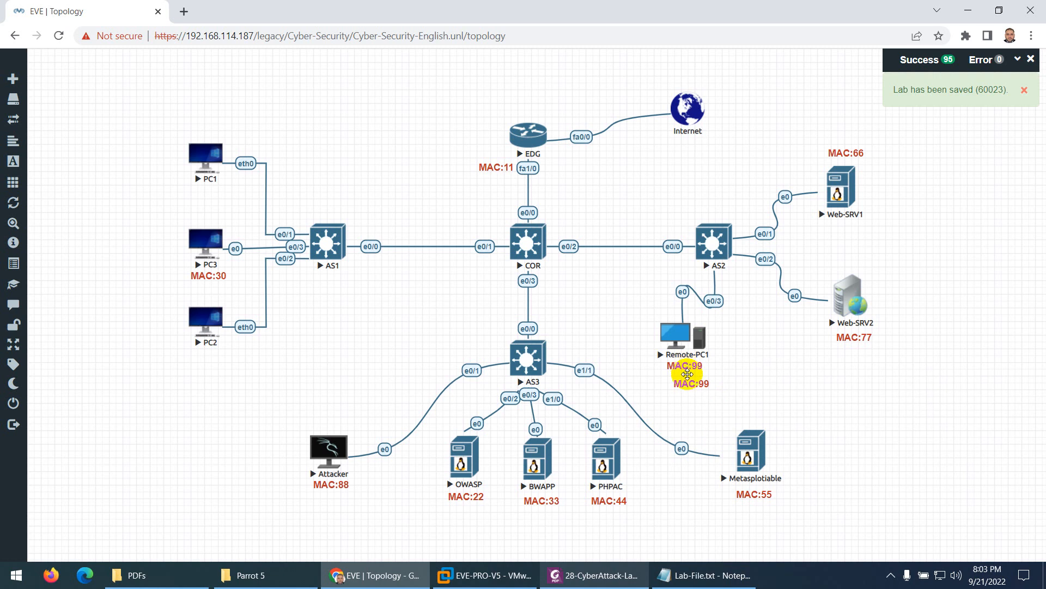
pyautogui.moveTo(688, 383); pyautogui.dragTo(372, 125)
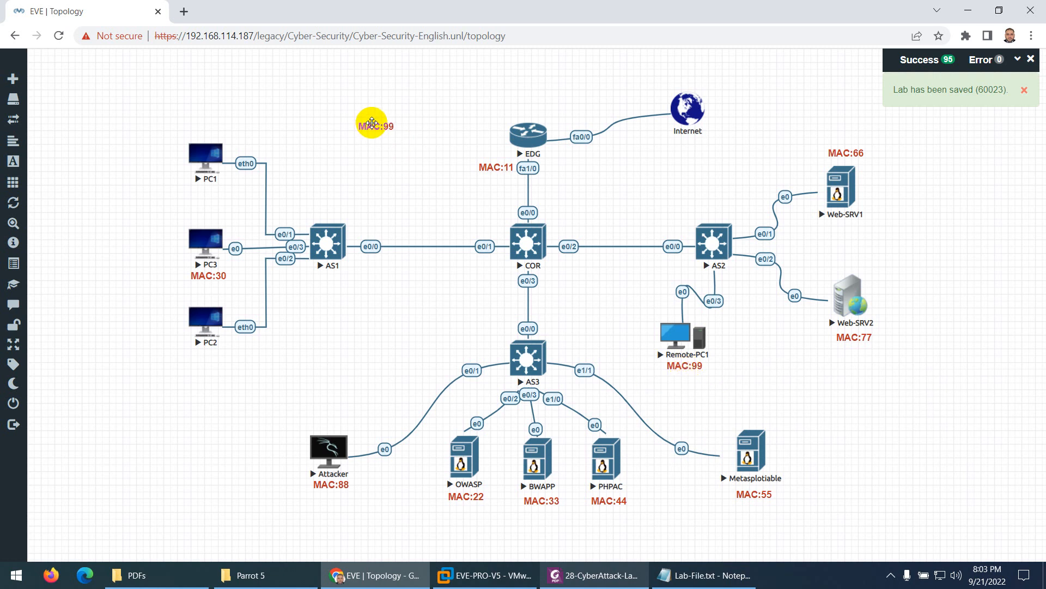
# Change the text colour of the spare MAC:99 label above AS1 to Strong Blue
pyautogui.doubleClick(370, 125)
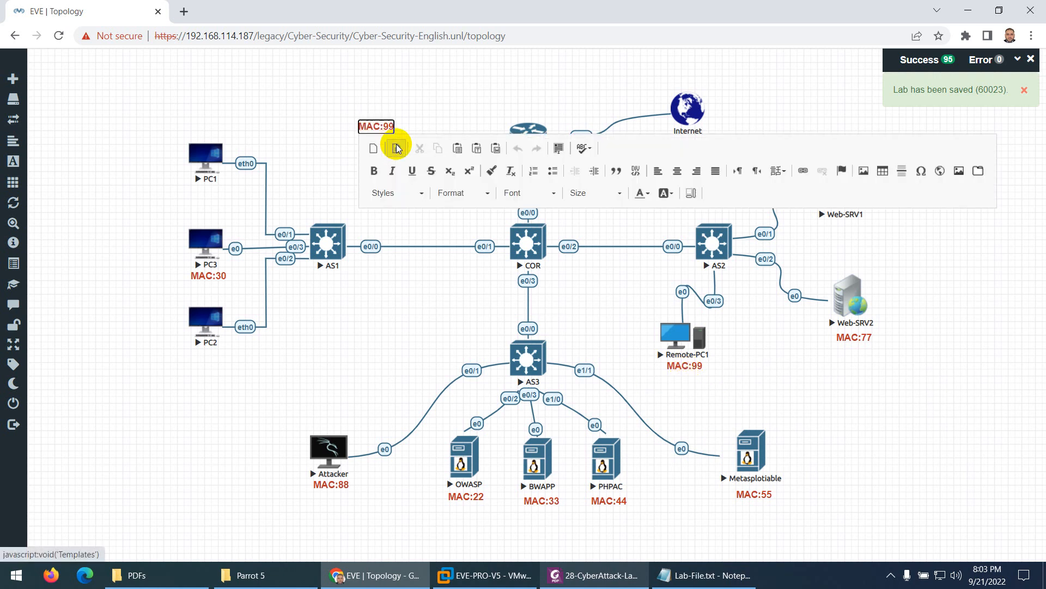
pyautogui.click(646, 193)
pyautogui.click(680, 254)
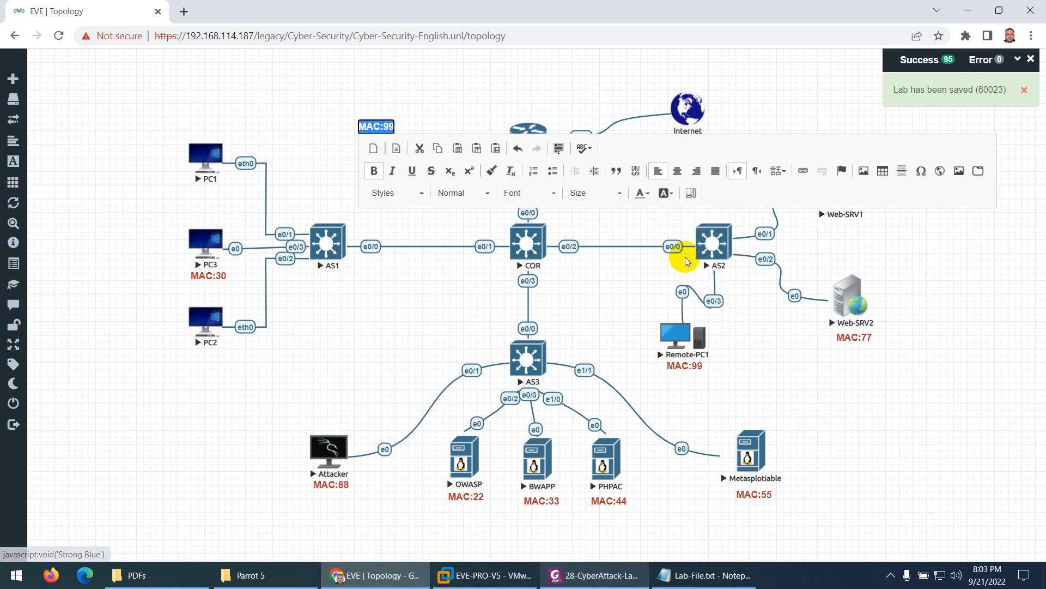
pyautogui.click(629, 311)
# Change the spare blue label's text to 192.168.1.1, checking the PDF diagram for EDG's planned address
pyautogui.click(588, 579)
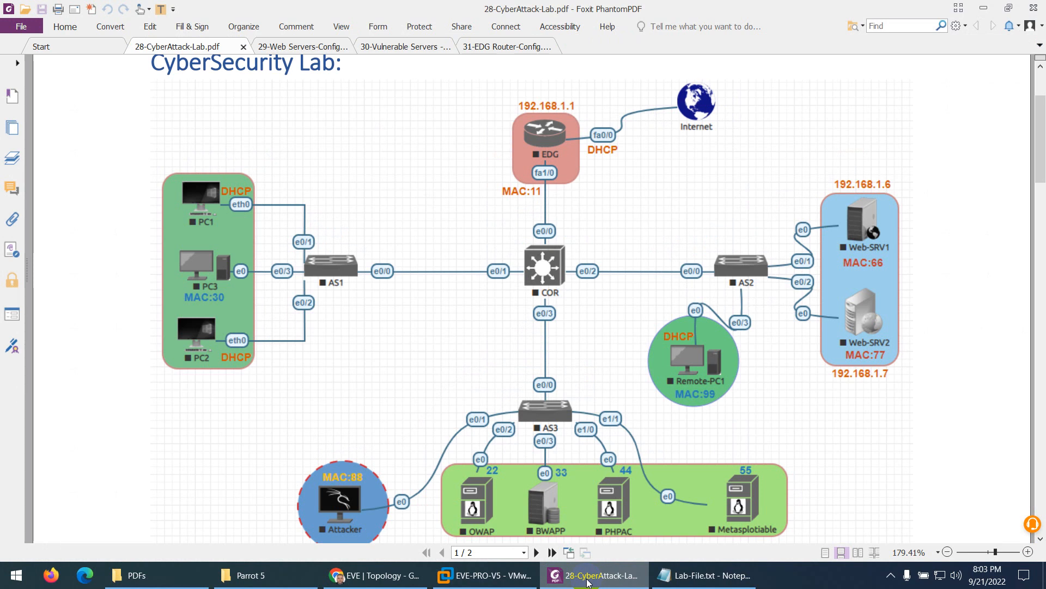
pyautogui.click(588, 579)
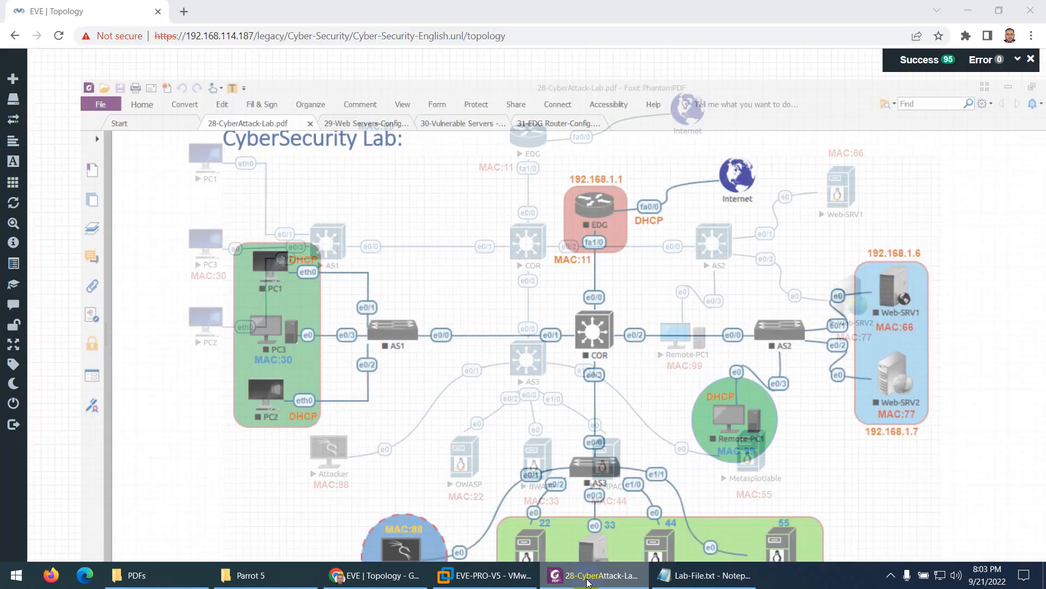
pyautogui.doubleClick(392, 126)
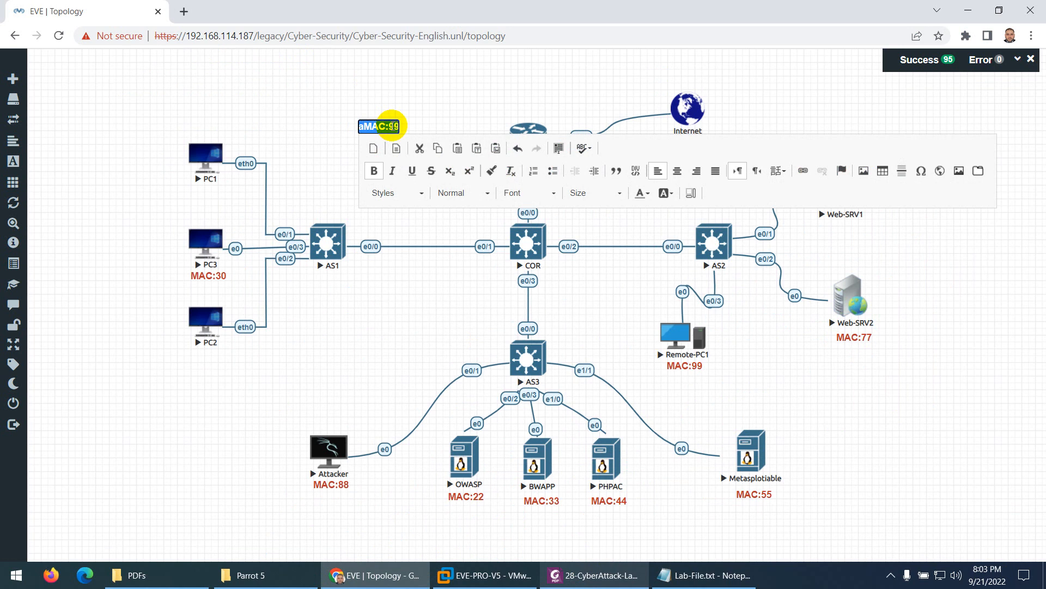
pyautogui.write('192.168.1.1')
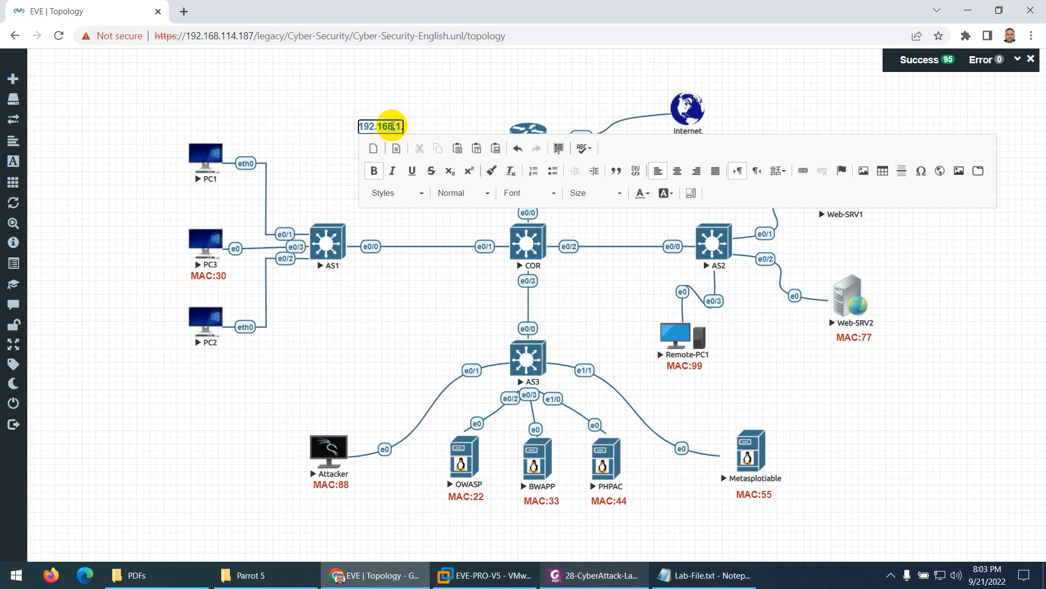
pyautogui.click(439, 101)
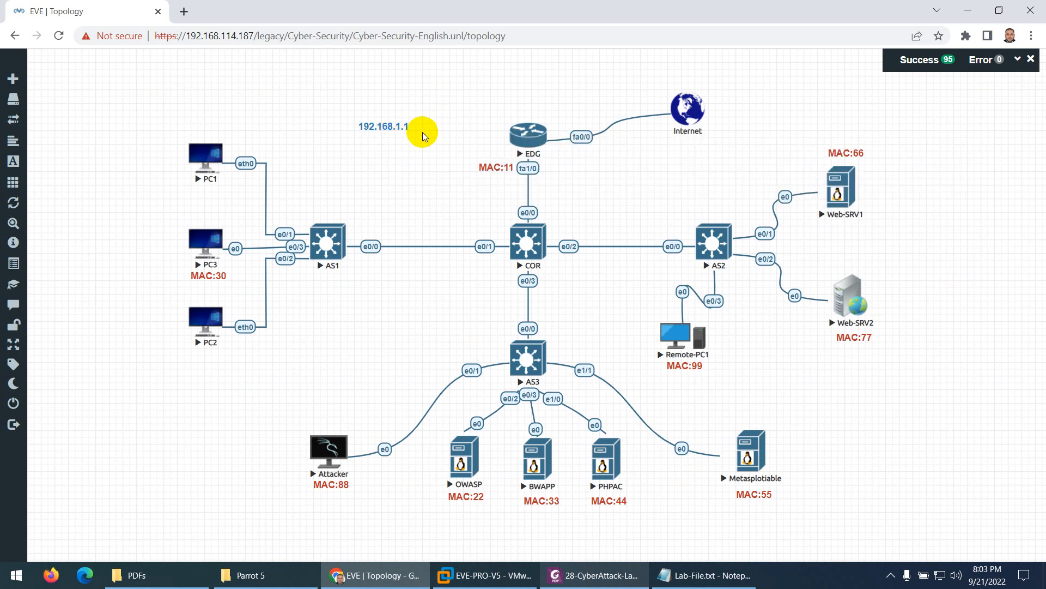
# Duplicate the spare 192.168.1.1 label and place the copy directly above the EDG router
pyautogui.rightClick(404, 129)
pyautogui.click(431, 159)
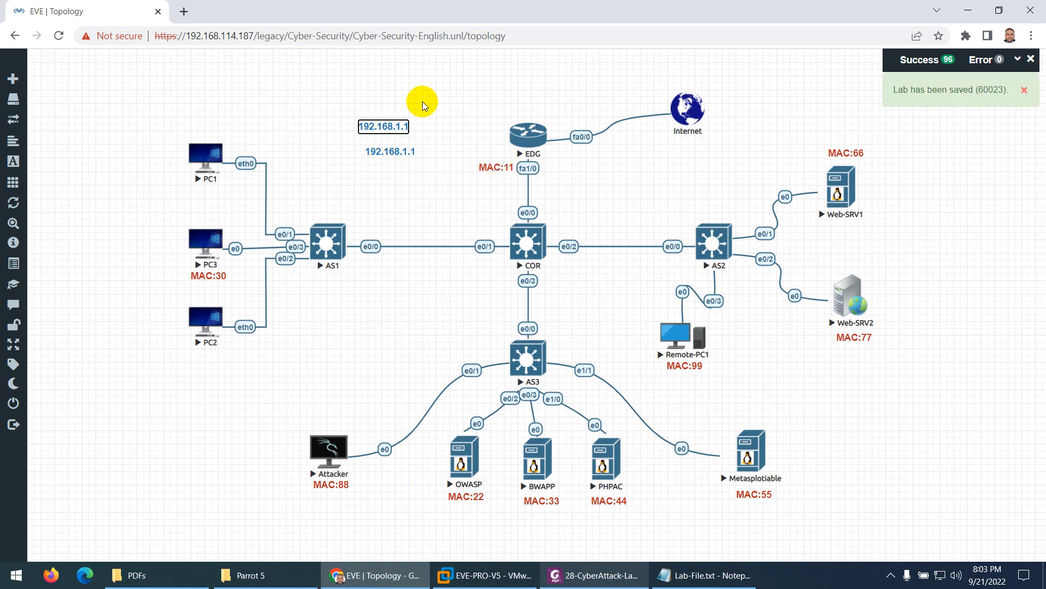
pyautogui.doubleClick(389, 152)
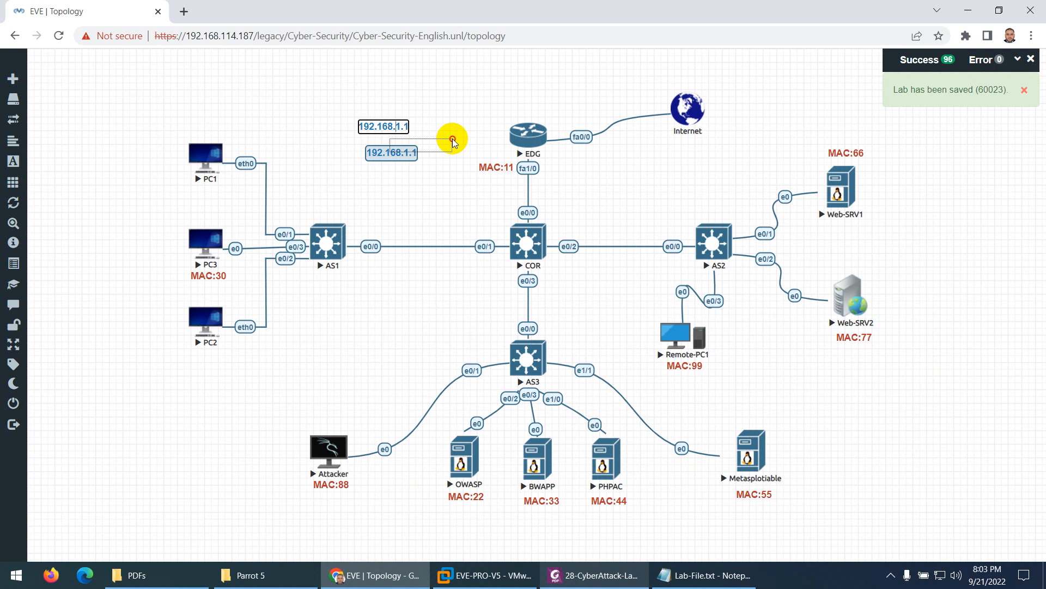
pyautogui.click(381, 151)
pyautogui.moveTo(380, 151); pyautogui.dragTo(520, 110)
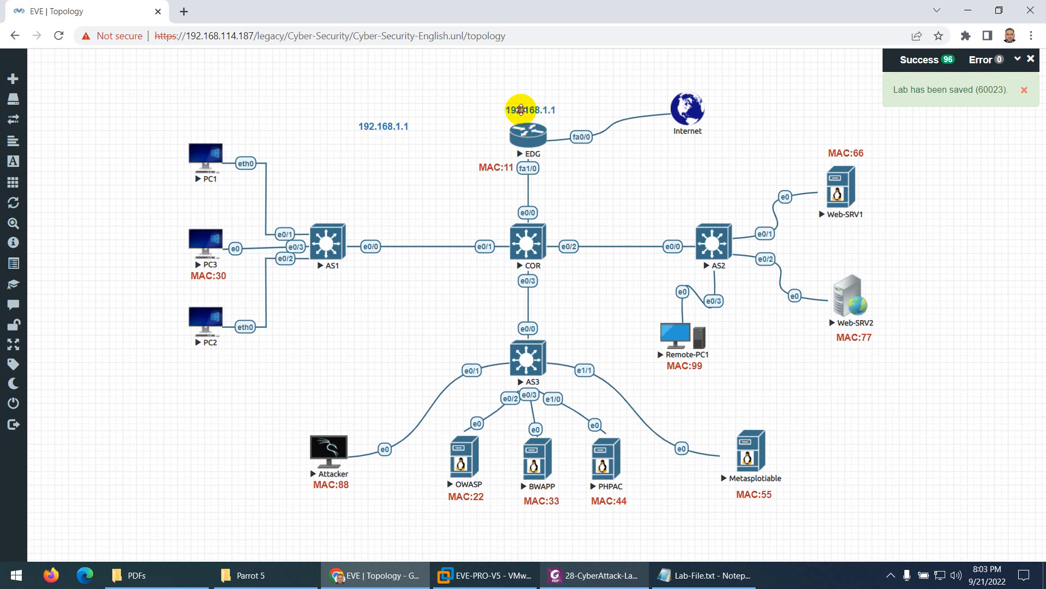
# Change the text of the spare IP label above AS1 to 192.168.1.8
pyautogui.doubleClick(395, 129)
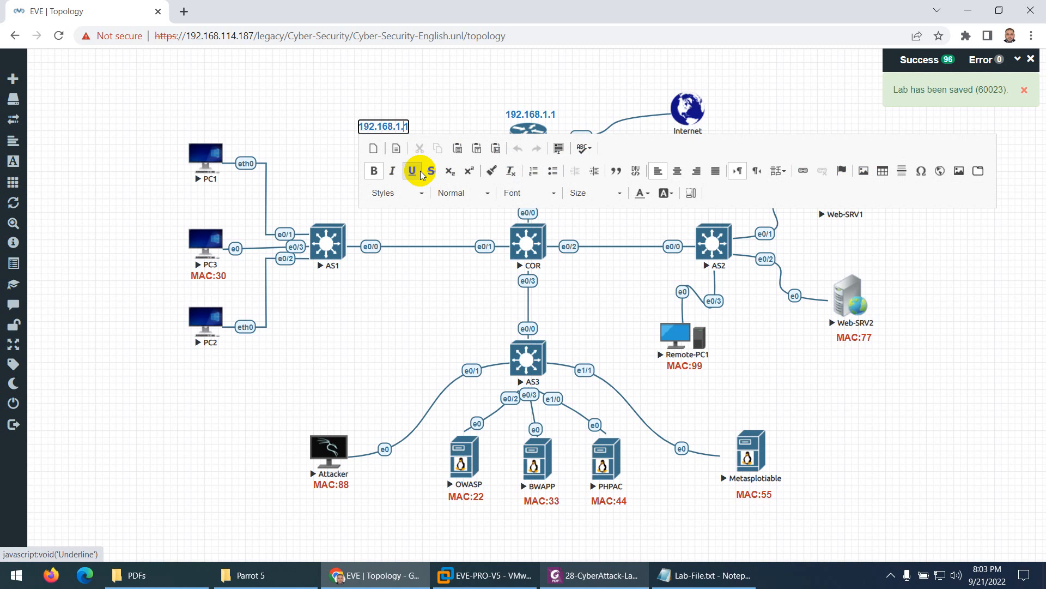
pyautogui.press('End')
pyautogui.press('BackSpace')
pyautogui.write('8')
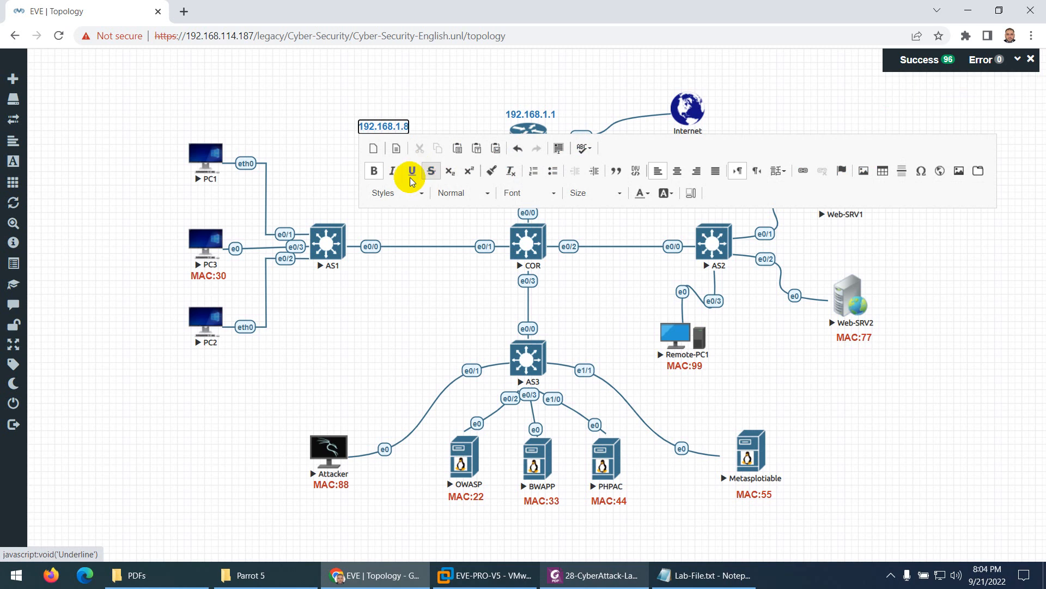
pyautogui.click(333, 134)
# Duplicate the 192.168.1.8 label and place the copy beneath Attacker's MAC:88 label, checking the server addresses in the PDF diagram
pyautogui.rightClick(373, 129)
pyautogui.click(397, 152)
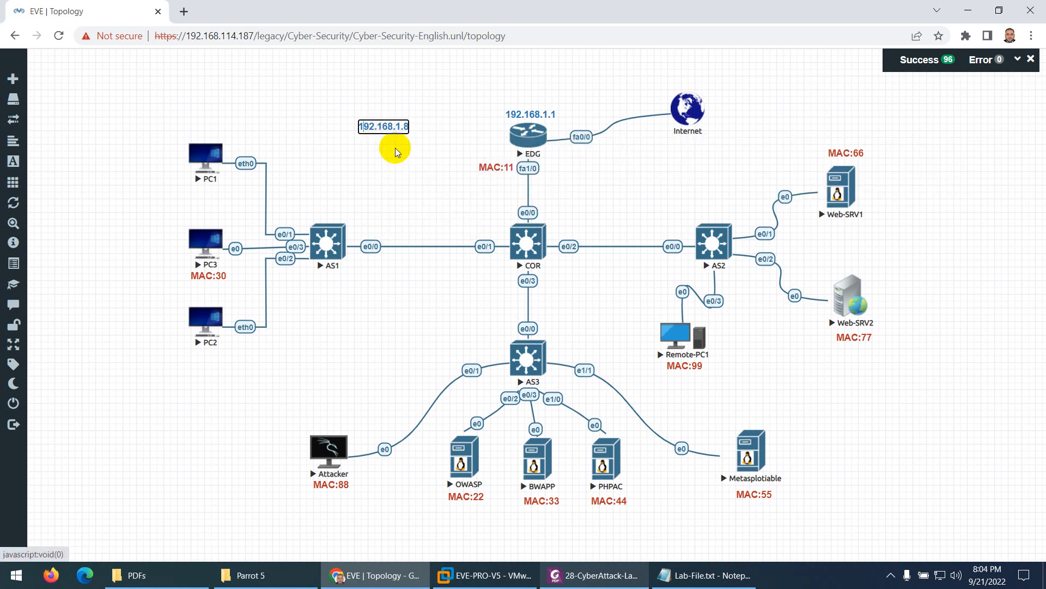
pyautogui.click(563, 577)
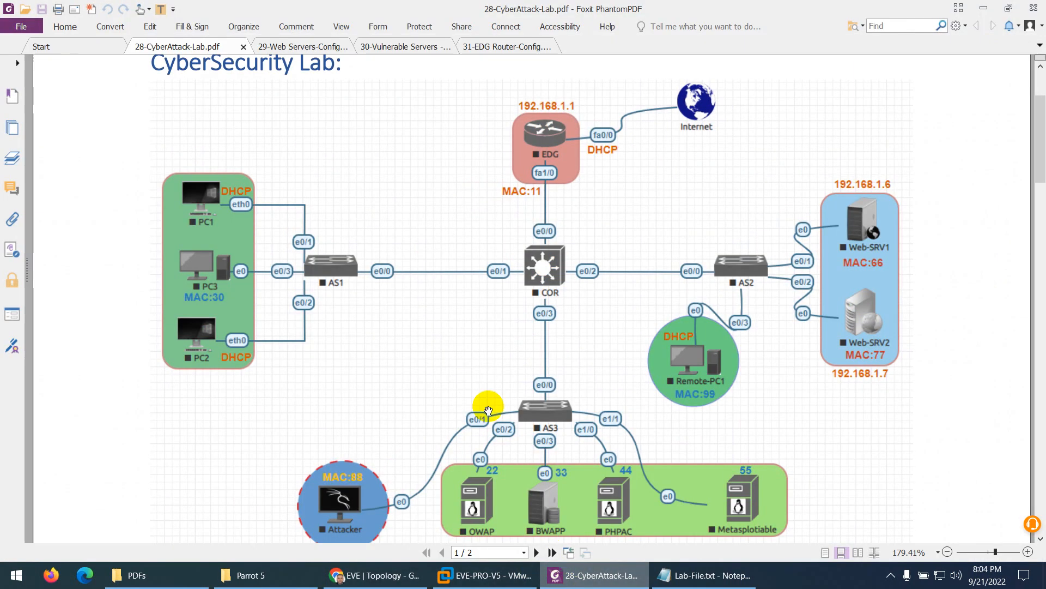
pyautogui.scroll(-3, 362, 458)
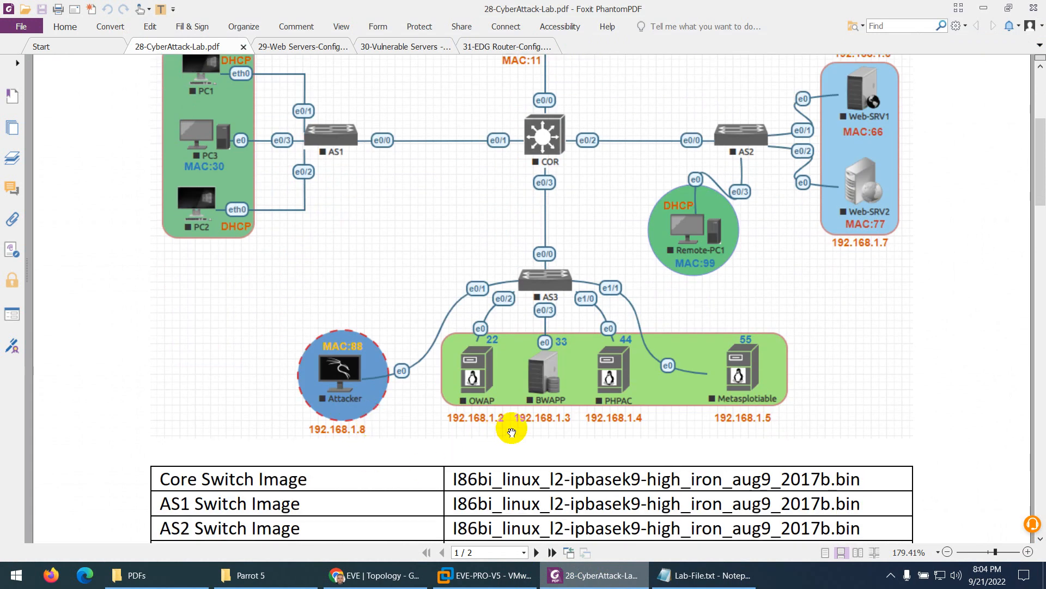
pyautogui.click(584, 567)
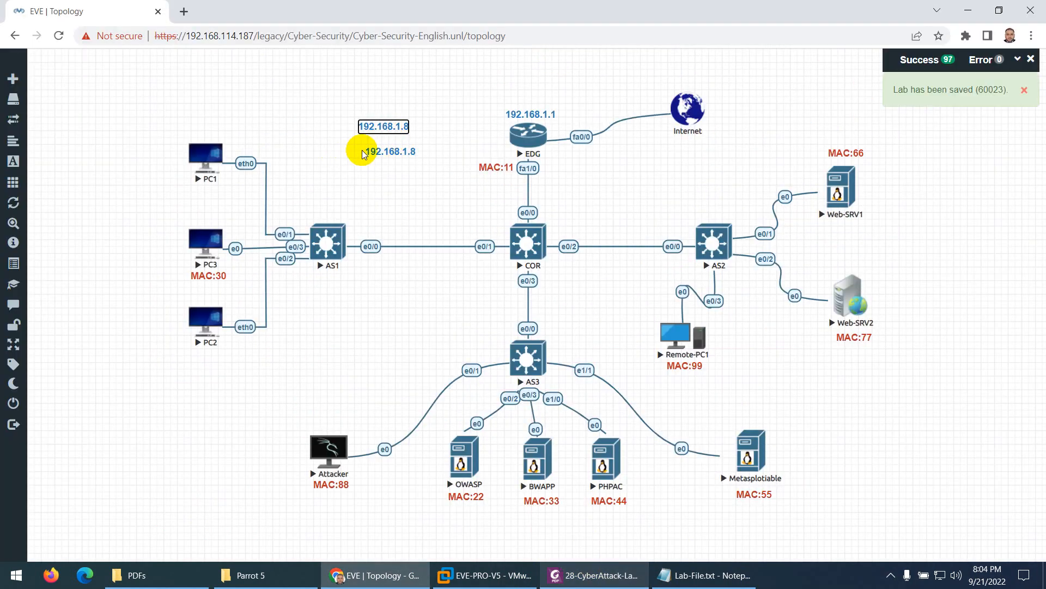
pyautogui.moveTo(388, 155); pyautogui.dragTo(394, 229)
pyautogui.moveTo(389, 150); pyautogui.dragTo(330, 484)
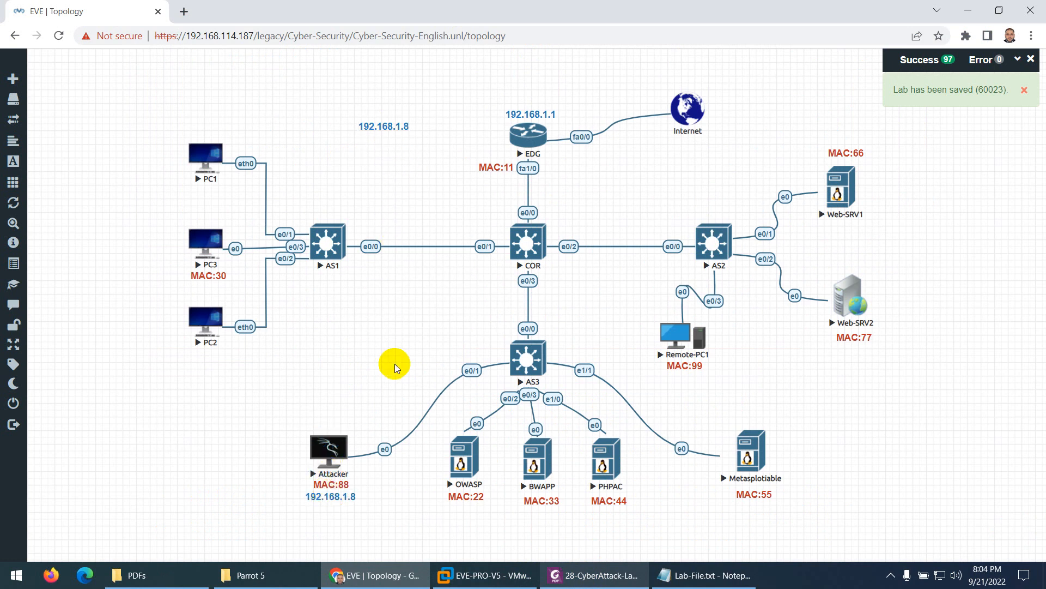
# Change the text of the spare IP label above AS1 to 192.168.1.2
pyautogui.doubleClick(403, 126)
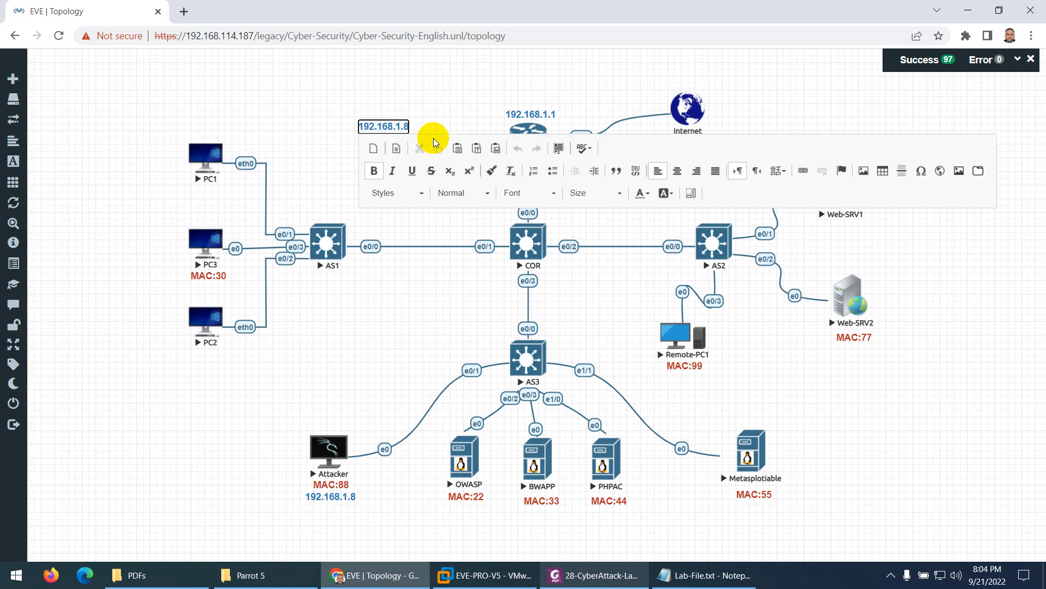
pyautogui.write('2')
pyautogui.click(402, 93)
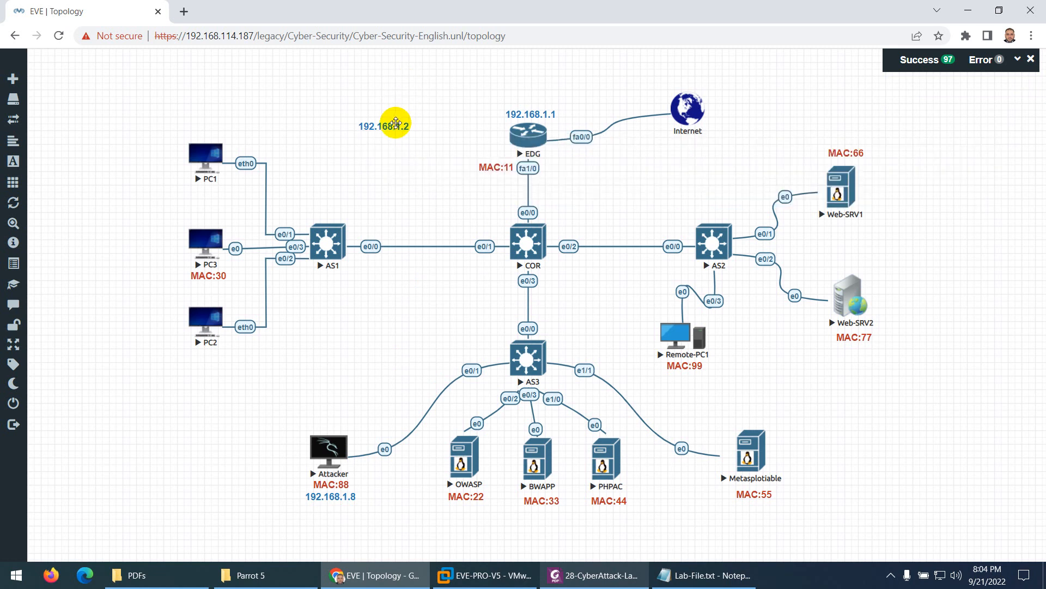
# Duplicate the 192.168.1.2 label several times and place one copy beneath OWASP's MAC:22 label
pyautogui.rightClick(405, 135)
pyautogui.click(375, 129)
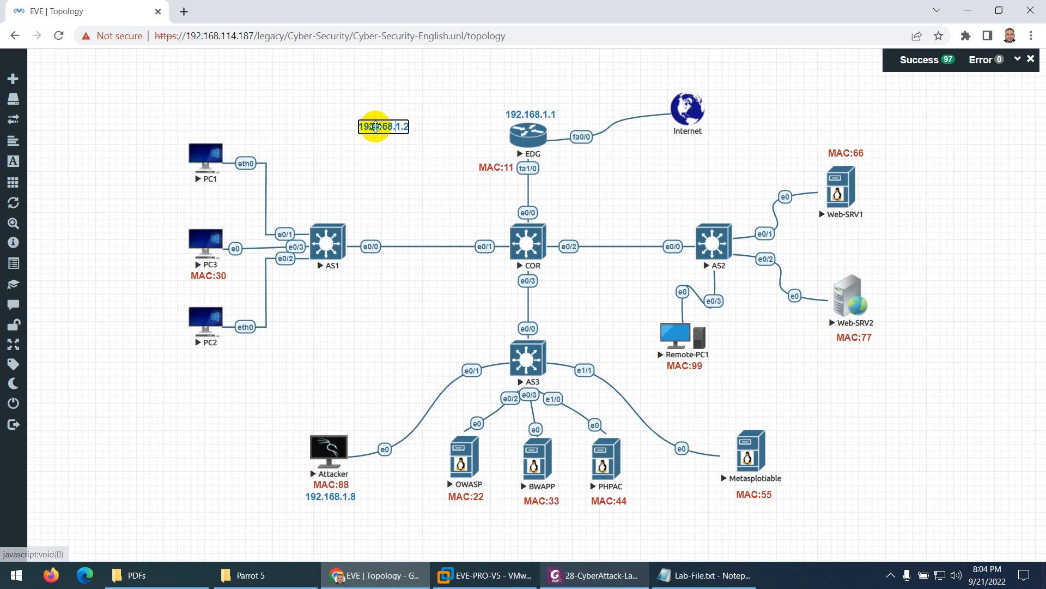
pyautogui.rightClick(383, 128)
pyautogui.click(392, 138)
pyautogui.rightClick(391, 129)
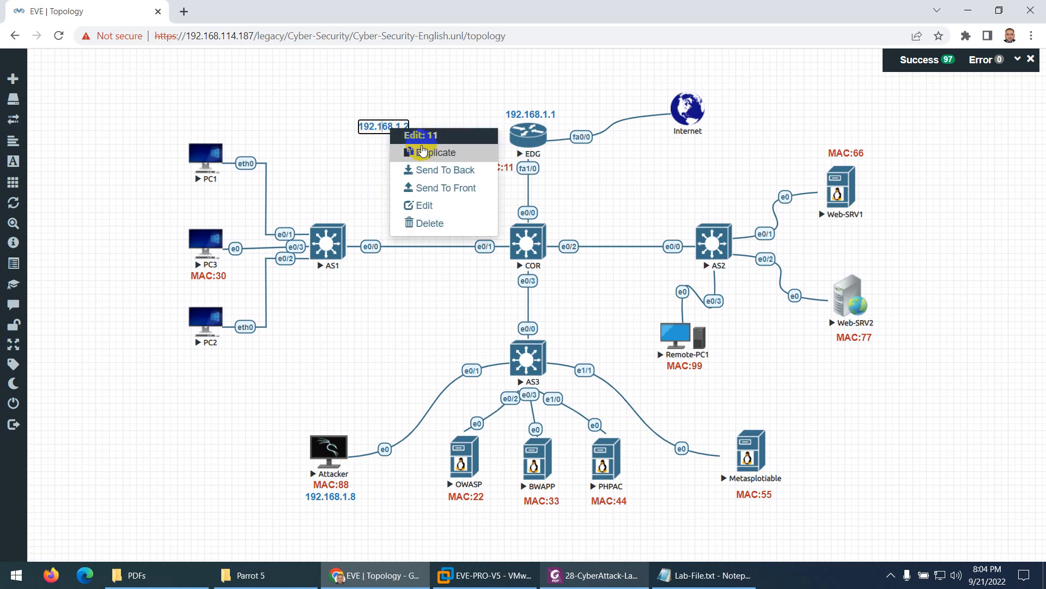
pyautogui.click(424, 155)
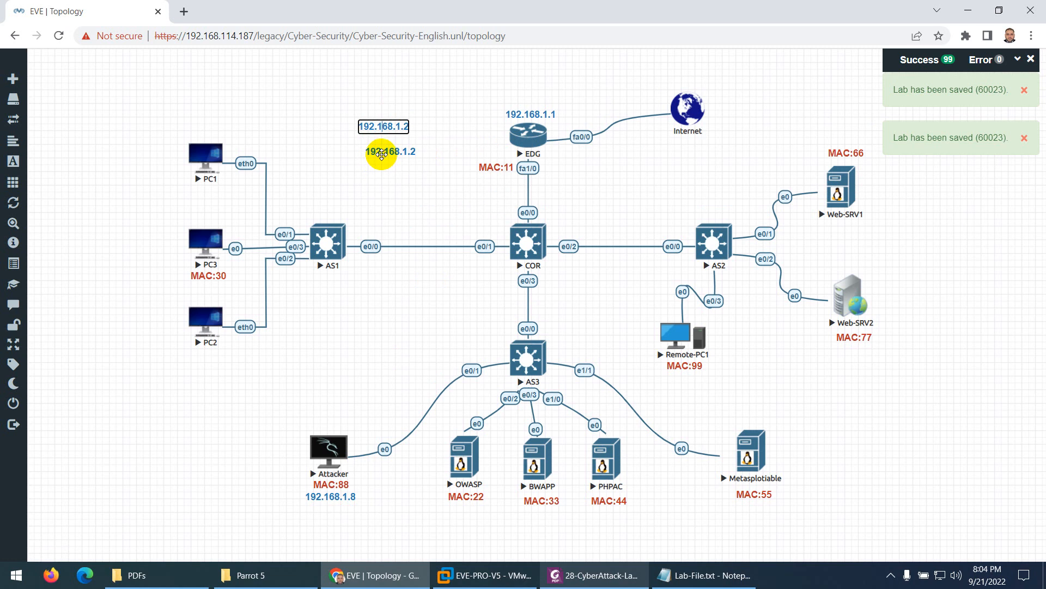
pyautogui.click(392, 170)
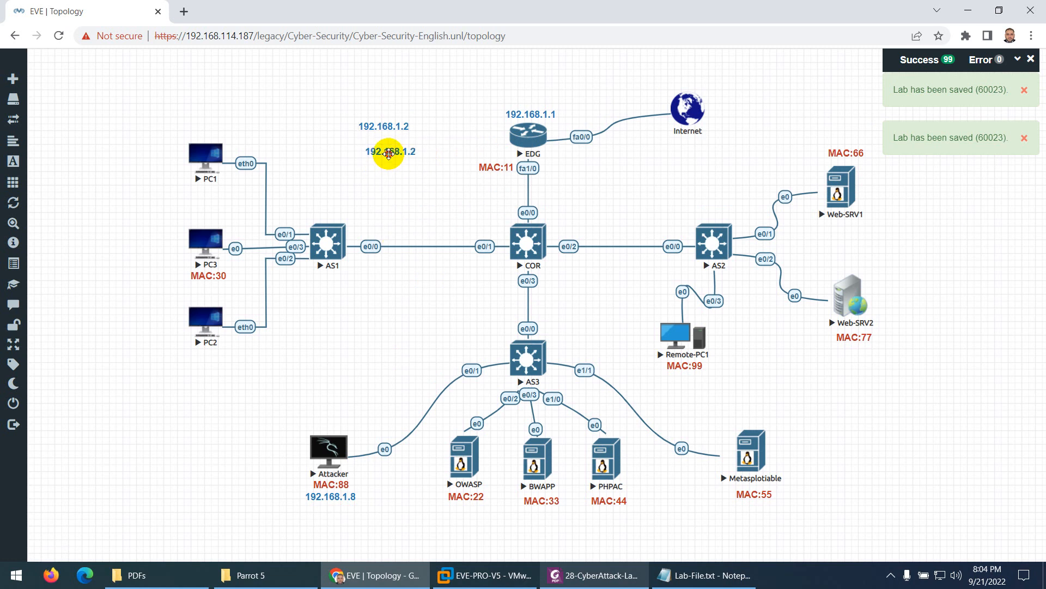
pyautogui.moveTo(388, 154); pyautogui.dragTo(462, 504)
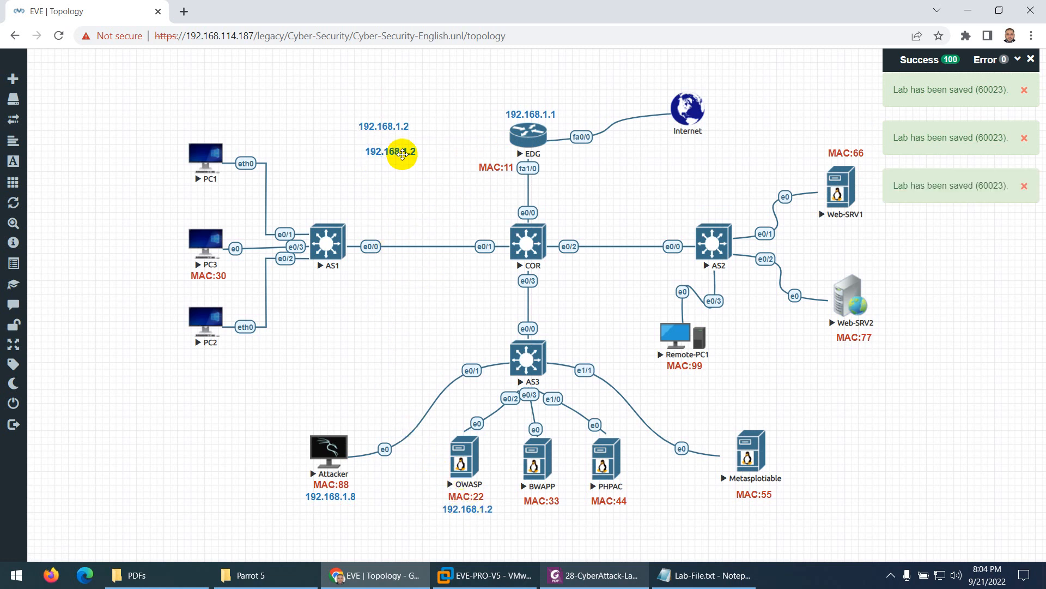
# Move a spare 192.168.1.2 copy beneath BWAPP's MAC:33 label and change its text to 192.168.1.3
pyautogui.moveTo(399, 151); pyautogui.dragTo(551, 510)
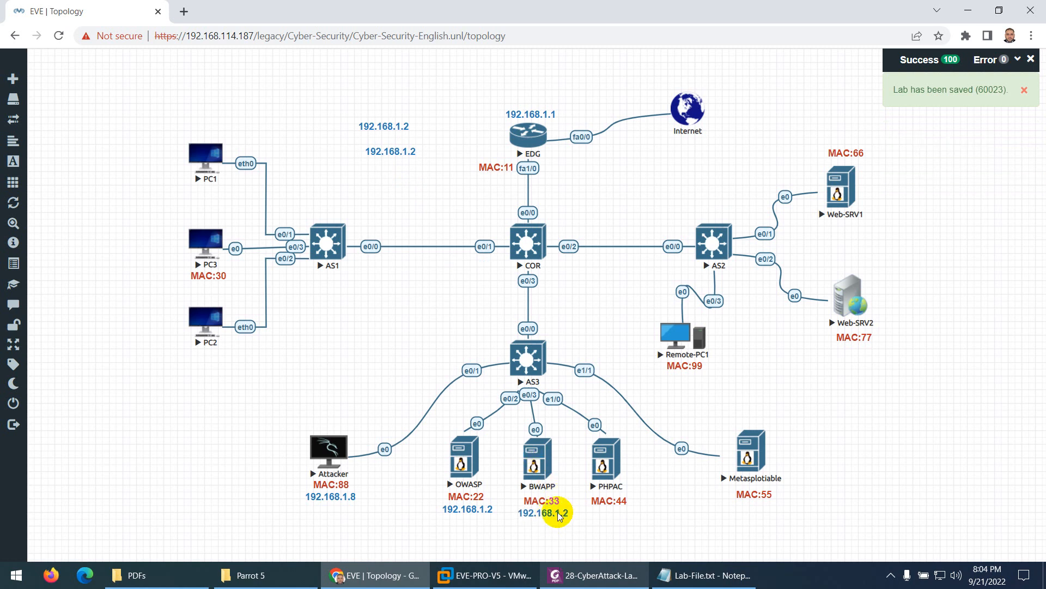
pyautogui.doubleClick(561, 514)
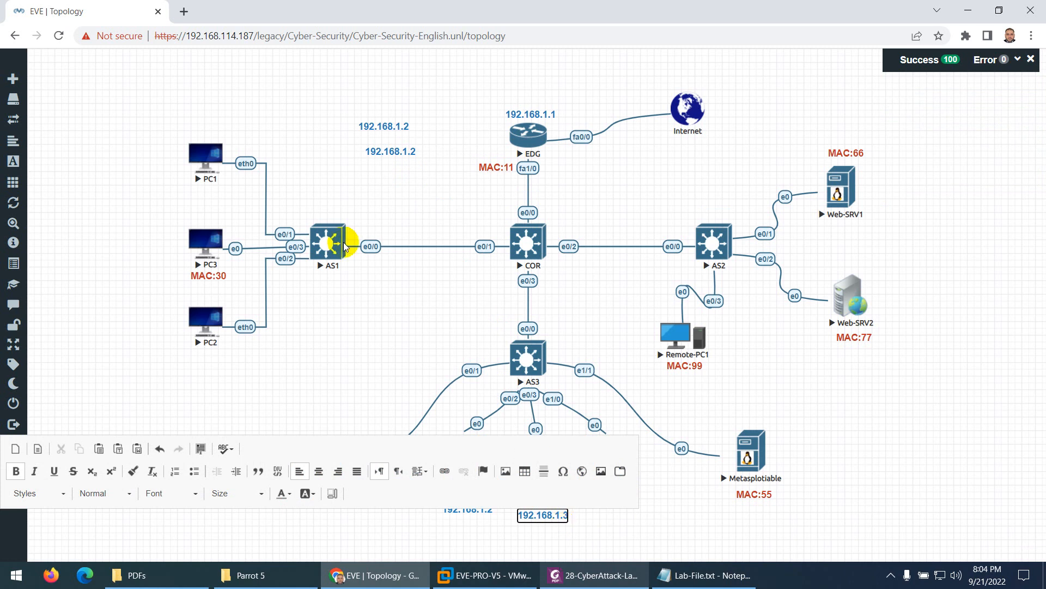
pyautogui.click(392, 154)
# Move the remaining 192.168.1.2 copy beneath PHPAC's MAC:44 label and change its text to 192.168.1.4
pyautogui.moveTo(392, 151); pyautogui.dragTo(611, 521)
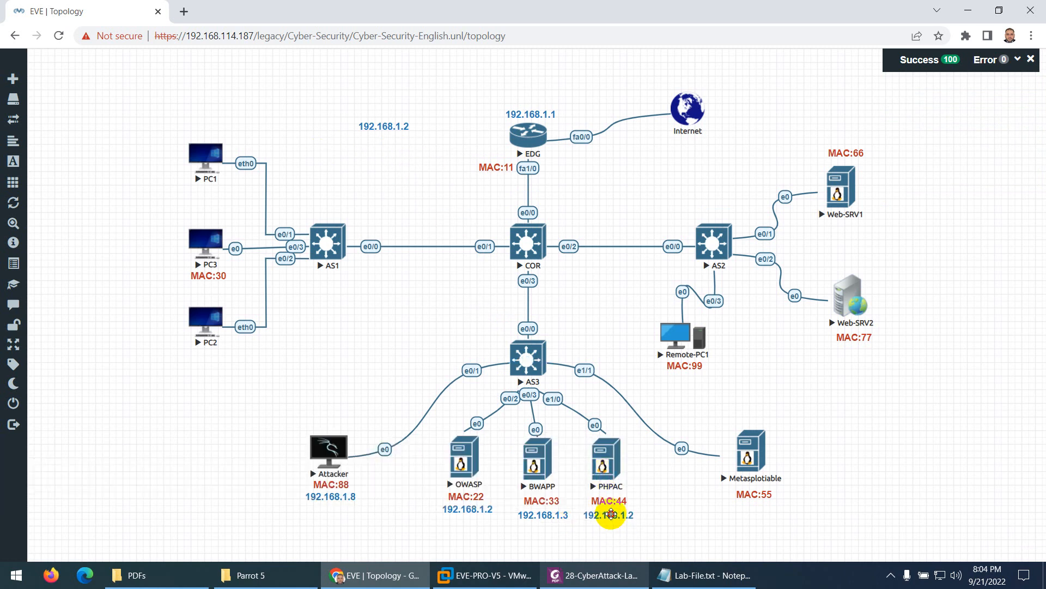
pyautogui.doubleClick(614, 517)
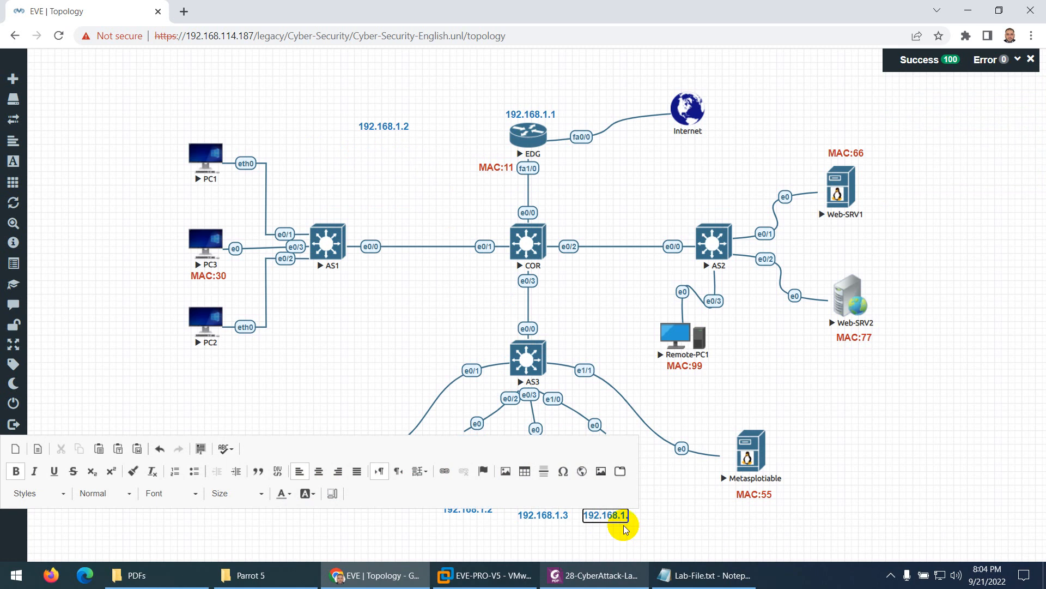
pyautogui.write('4')
pyautogui.click(686, 517)
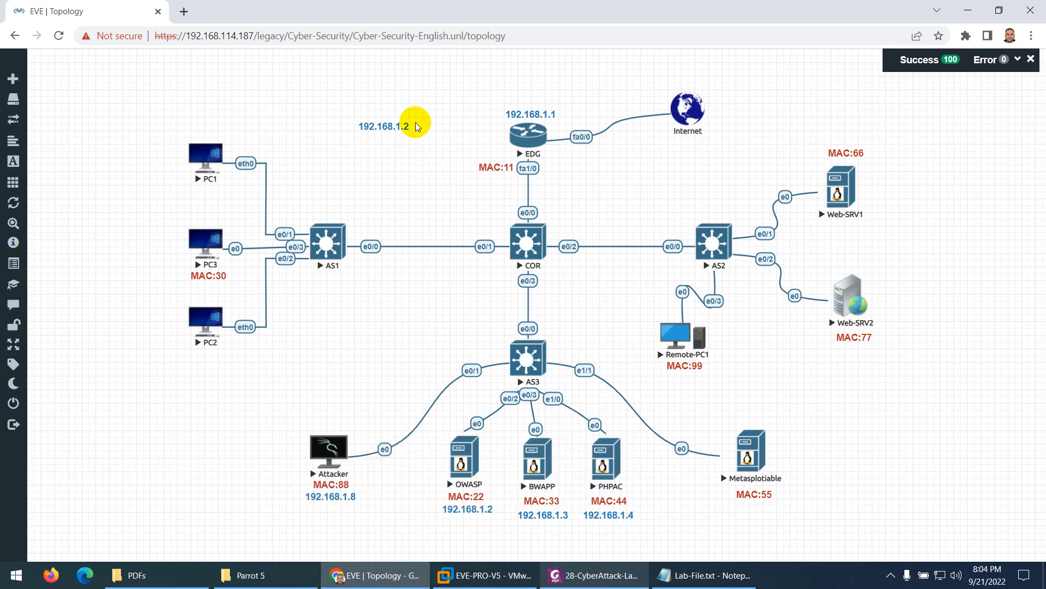
# Duplicate the spare 192.168.1.2 label, place the copy beneath Metasplotiable's MAC:55 label and change its text to 192.168.1.5
pyautogui.rightClick(394, 127)
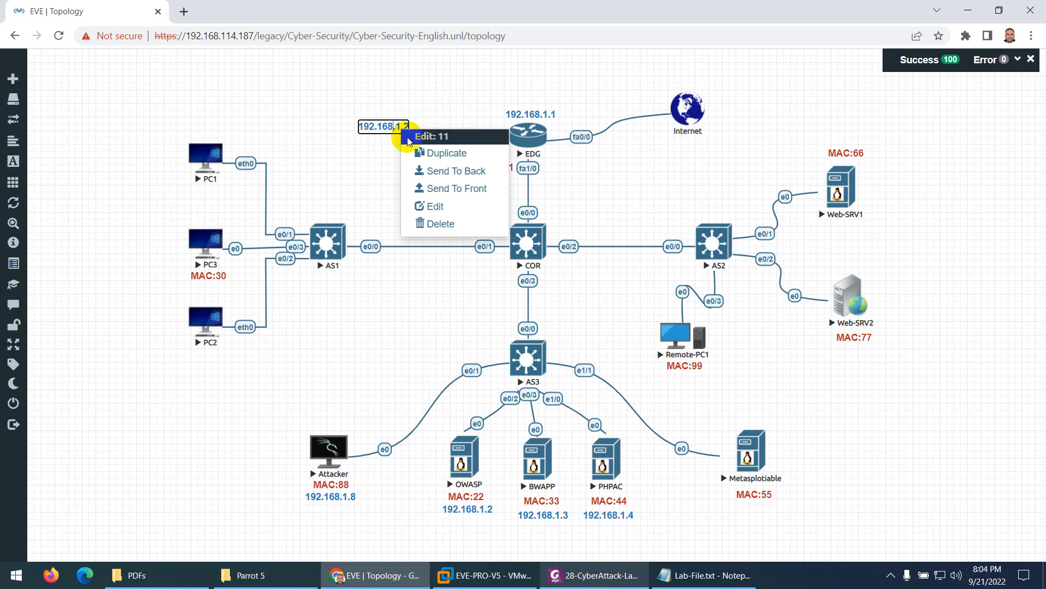
pyautogui.click(409, 170)
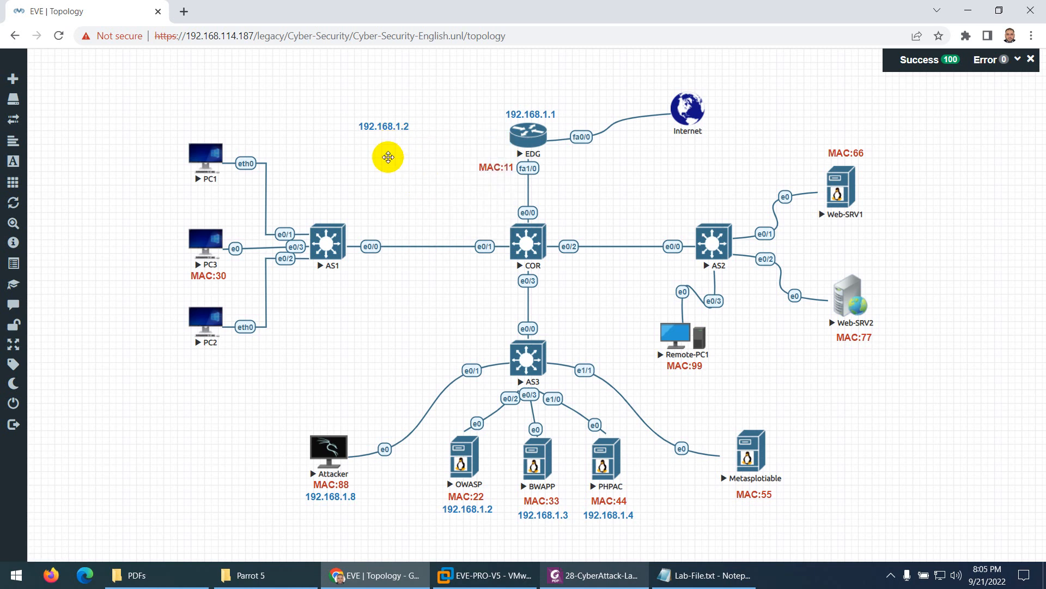
pyautogui.moveTo(388, 157); pyautogui.dragTo(749, 504)
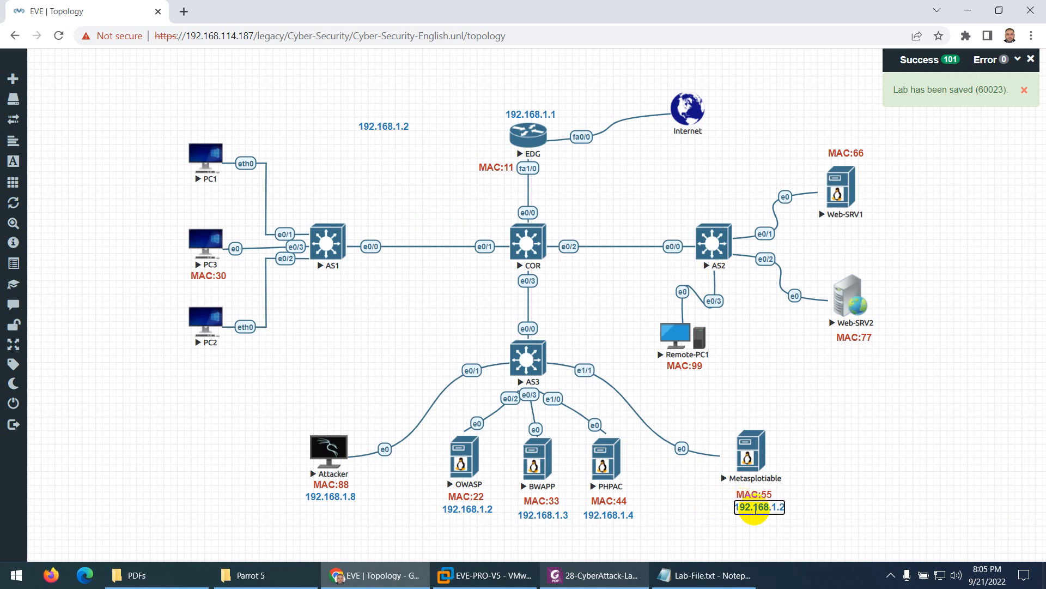
pyautogui.doubleClick(755, 506)
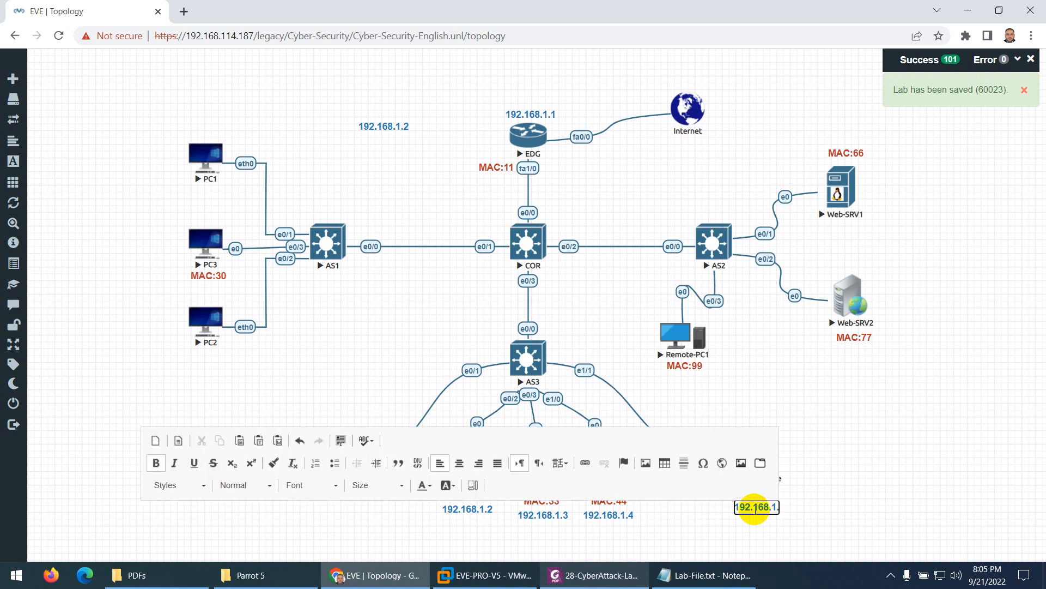
pyautogui.click(784, 507)
pyautogui.press('BackSpace')
pyautogui.write('5')
pyautogui.click(829, 469)
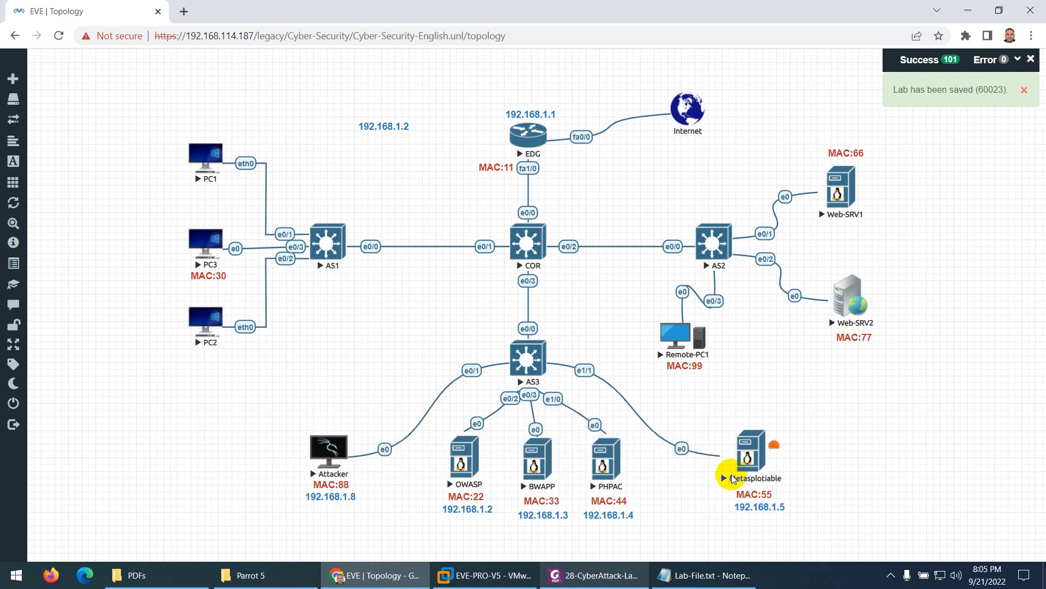
pyautogui.click(487, 415)
pyautogui.click(480, 327)
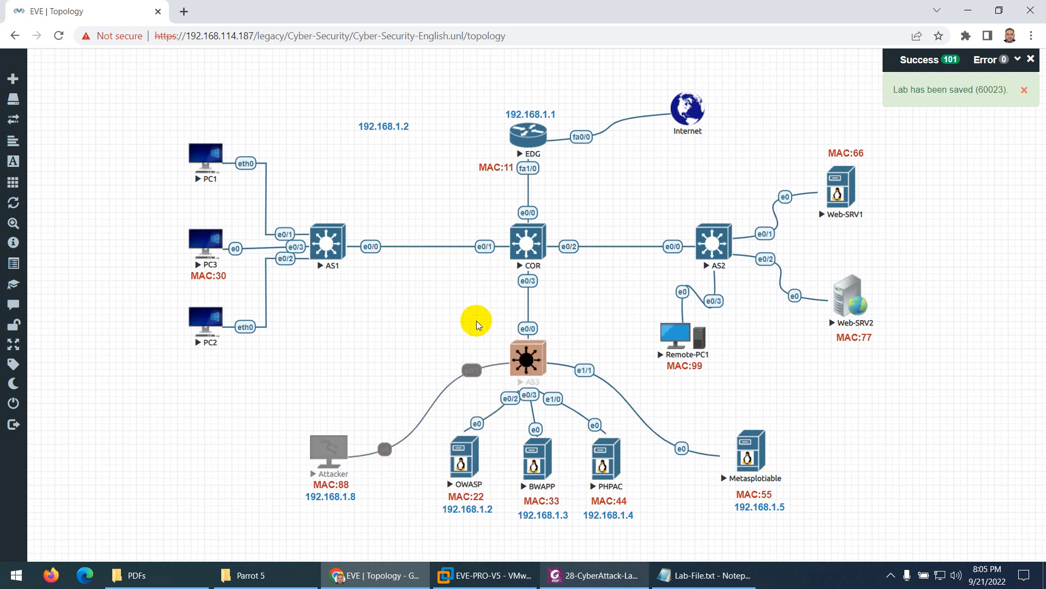
# Duplicate the spare 192.168.1.2 label twice and place one copy beneath Web-SRV2's MAC:77 label
pyautogui.rightClick(380, 129)
pyautogui.click(409, 157)
pyautogui.click(825, 210)
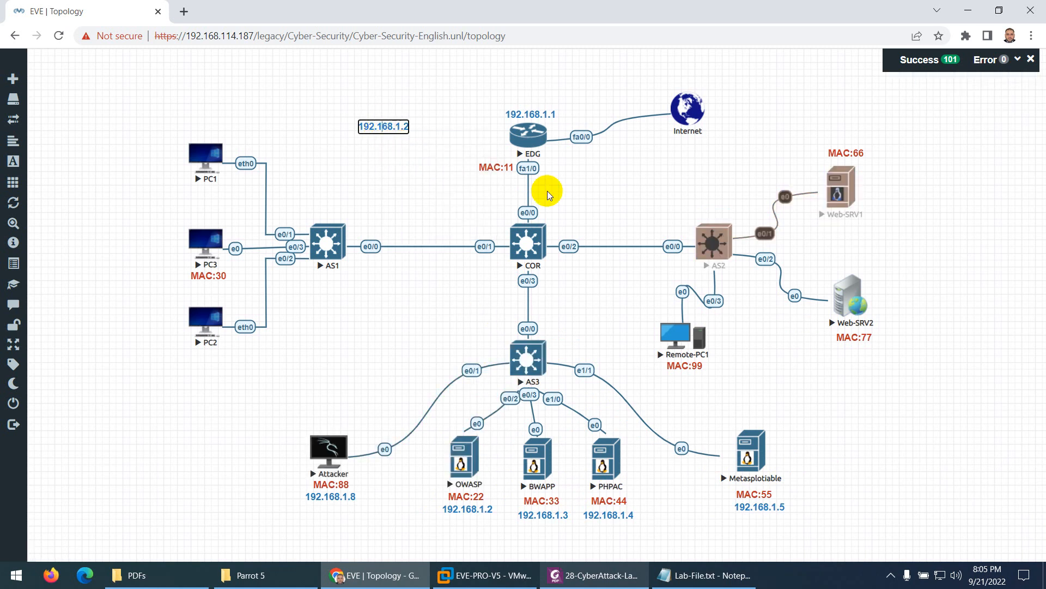
pyautogui.rightClick(383, 129)
pyautogui.click(419, 156)
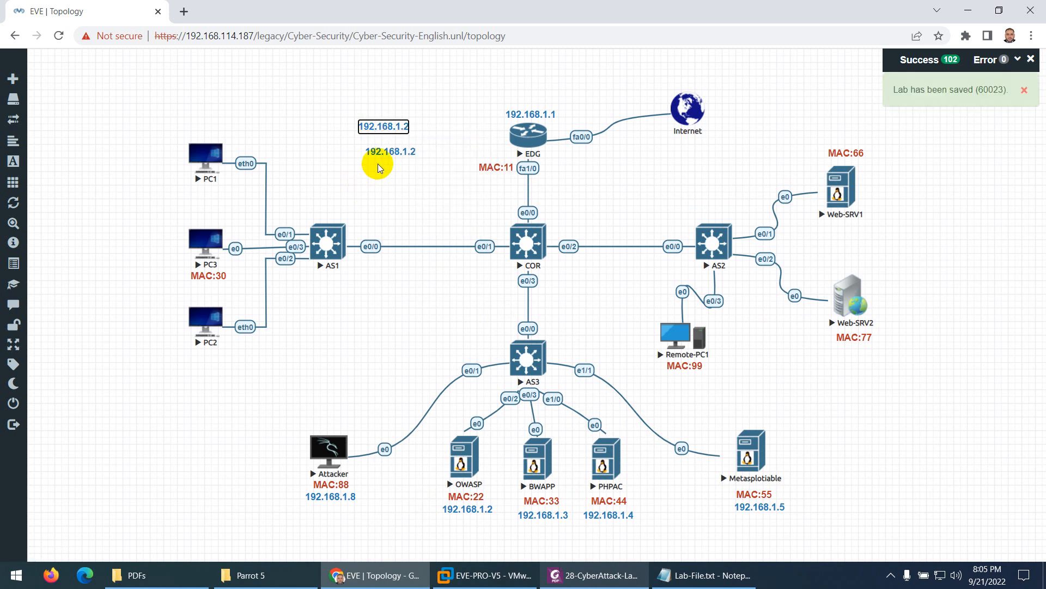
pyautogui.moveTo(384, 153); pyautogui.dragTo(853, 354)
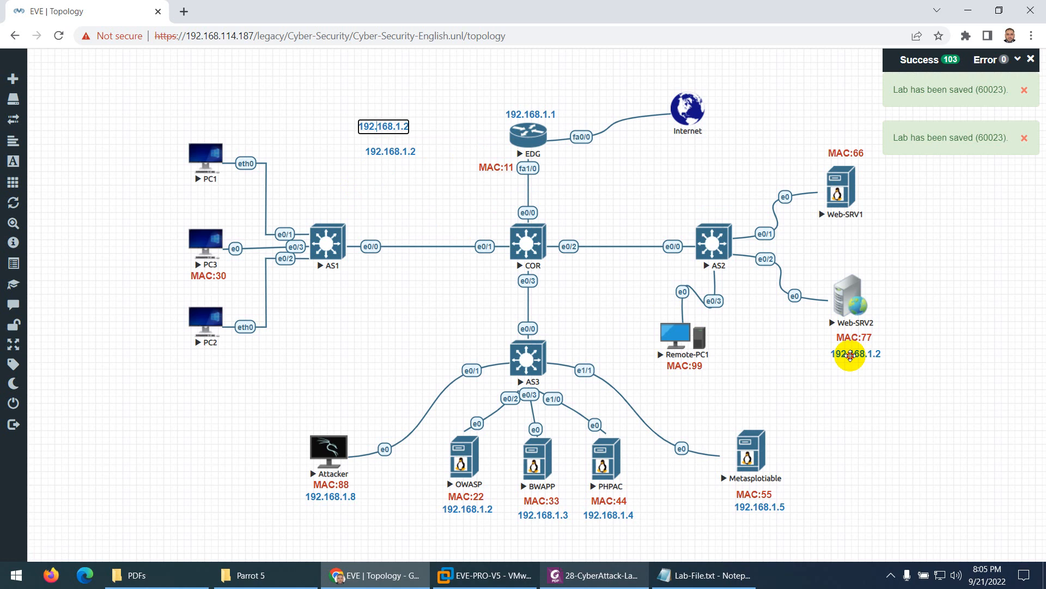
# Change the text of the IP label beneath Web-SRV2's MAC:77 label to 192.168.1.7
pyautogui.click(828, 361)
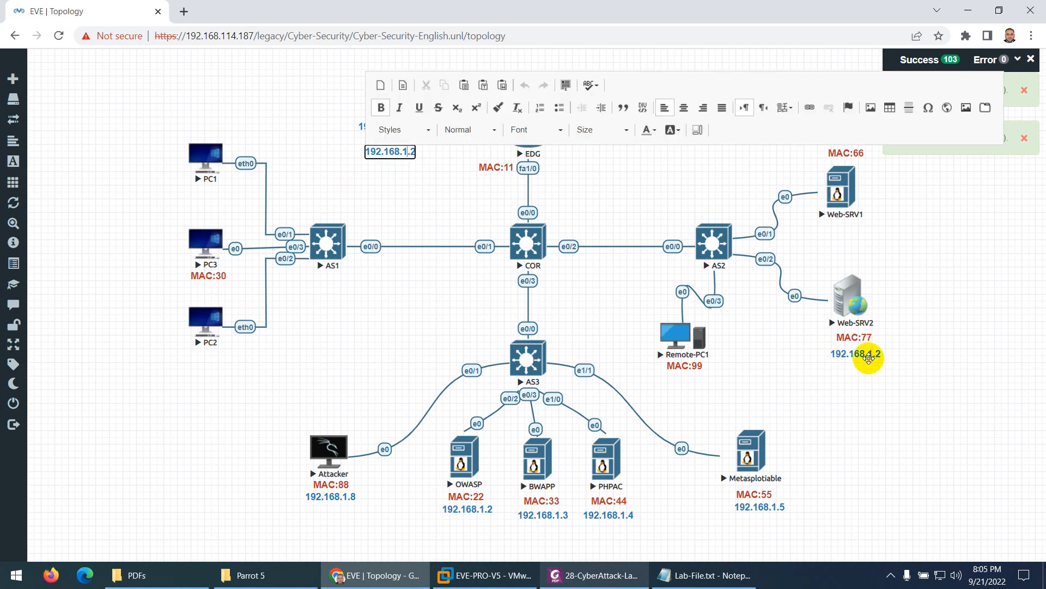
pyautogui.click(865, 346)
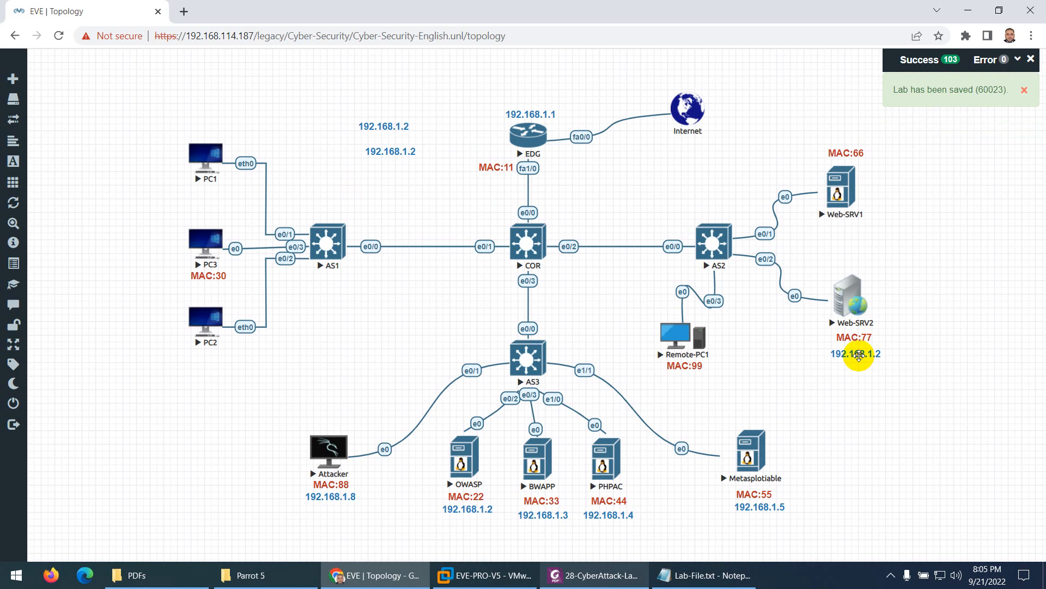
pyautogui.doubleClick(860, 355)
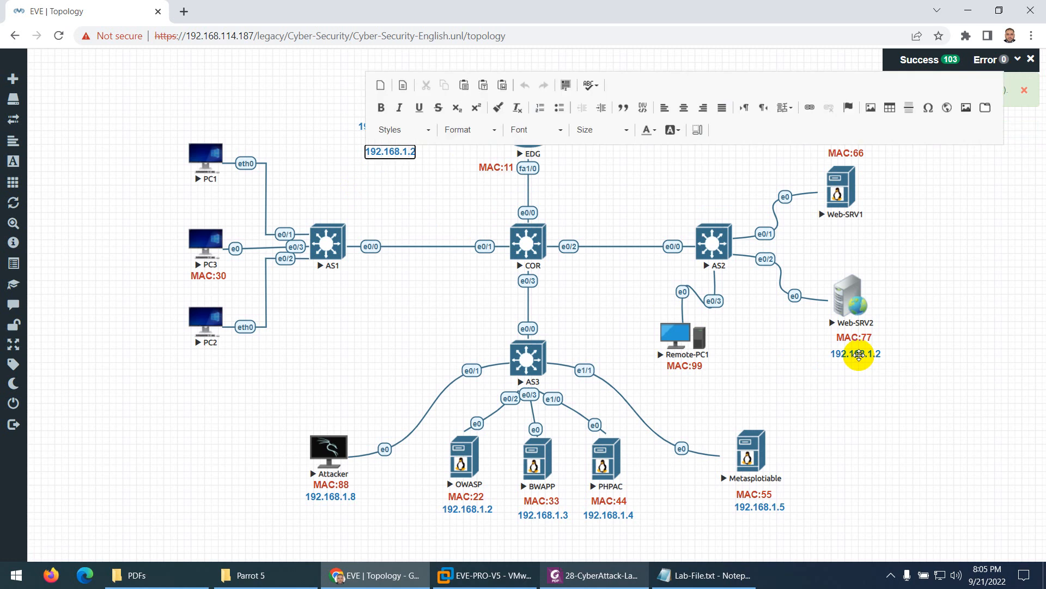
pyautogui.click(410, 204)
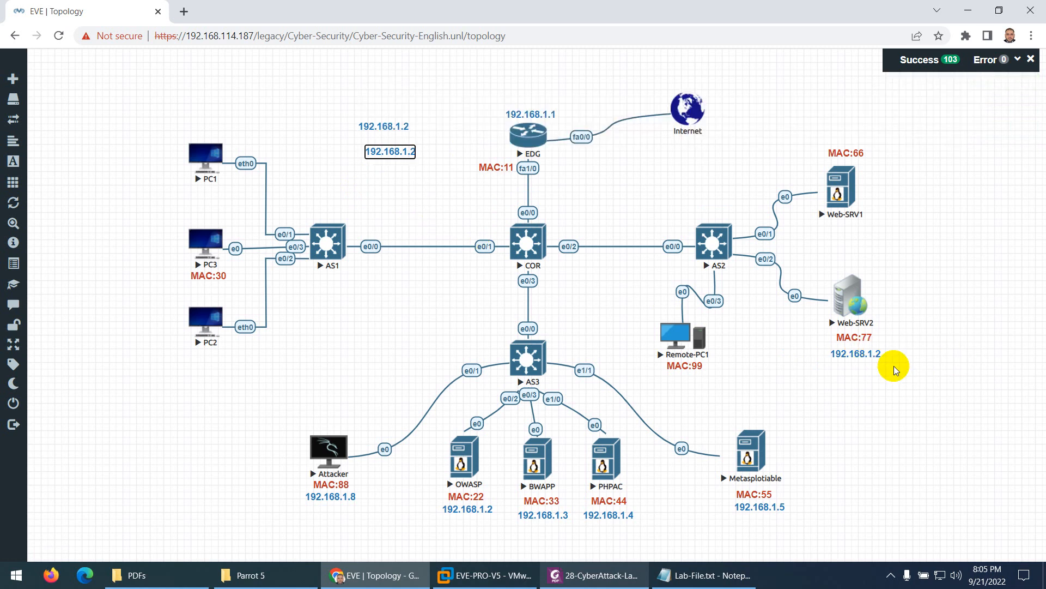
pyautogui.rightClick(888, 392)
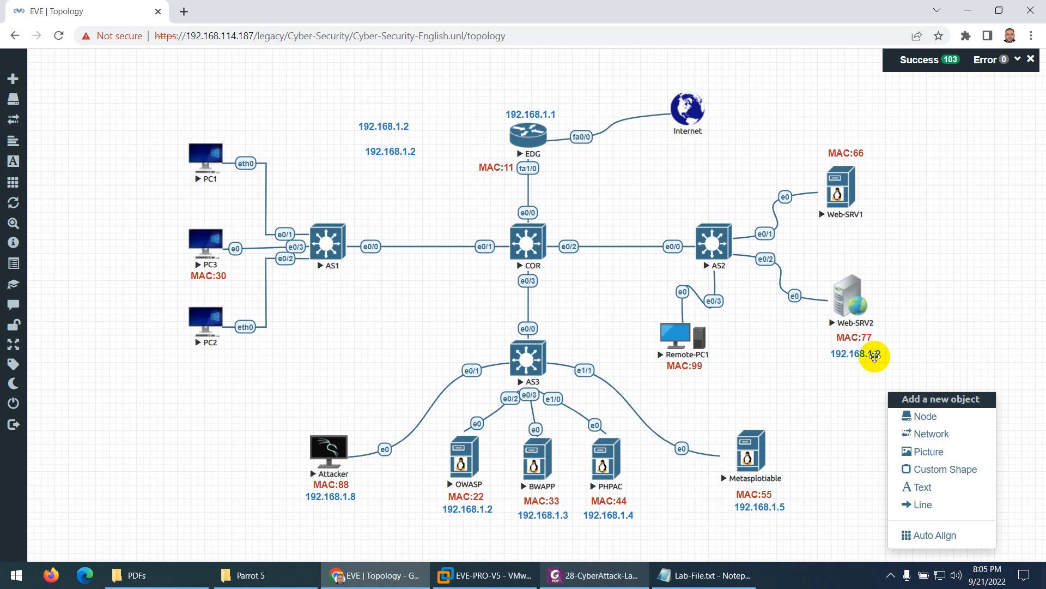
pyautogui.rightClick(874, 356)
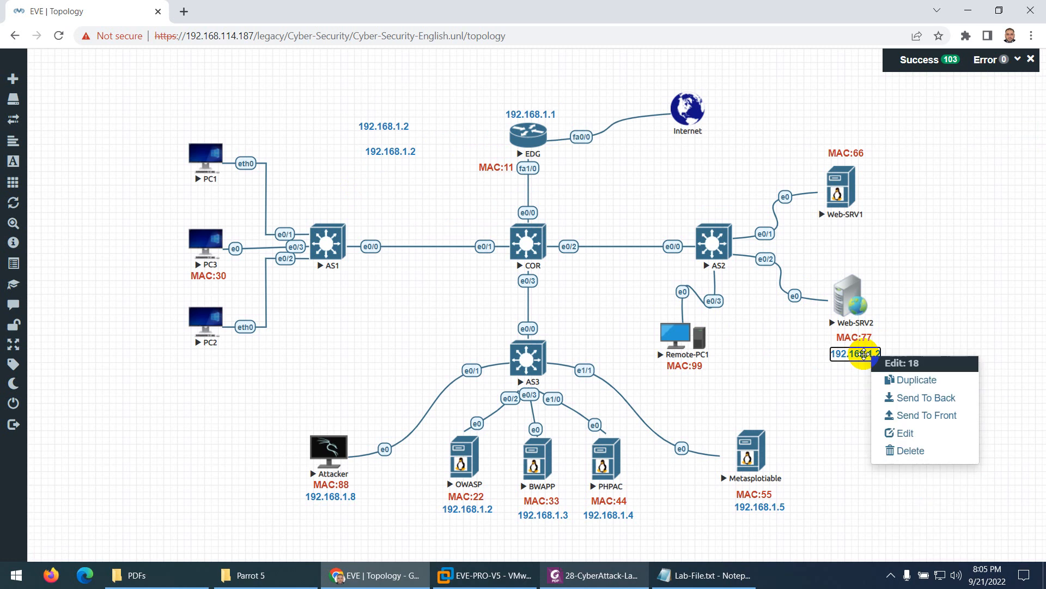
pyautogui.click(905, 433)
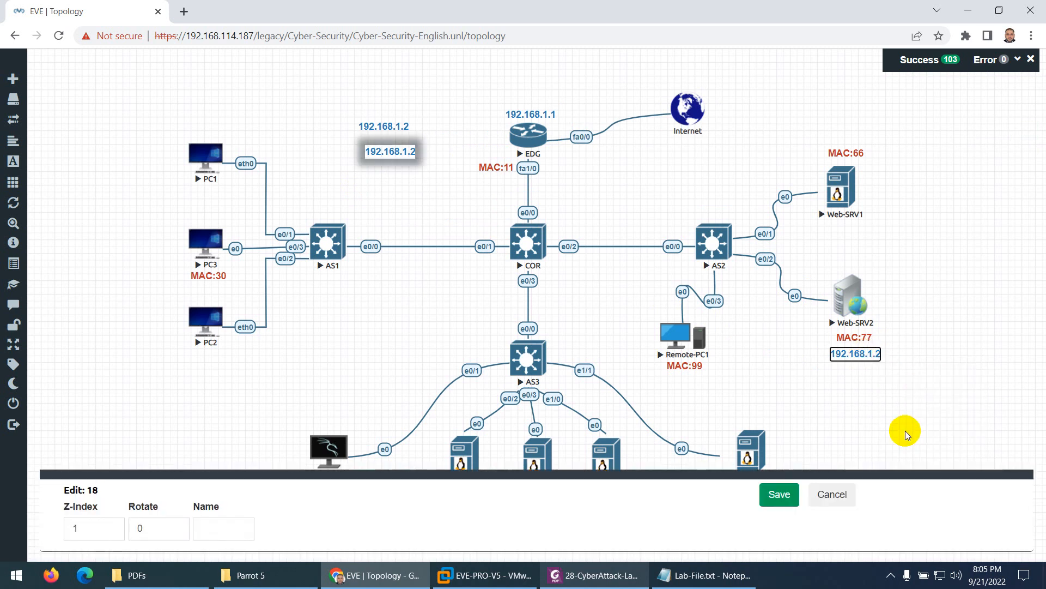
pyautogui.click(779, 494)
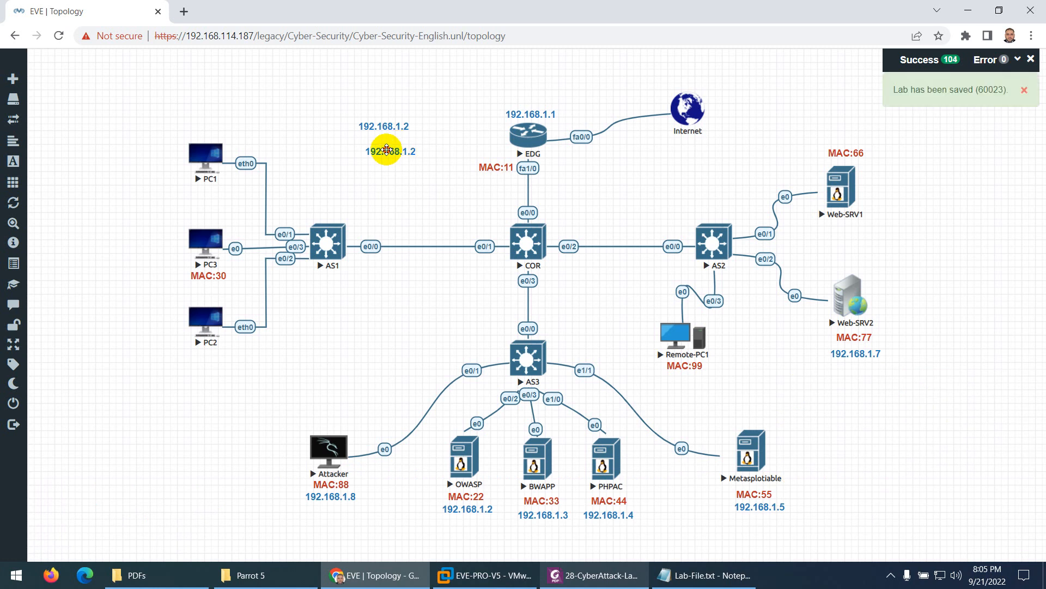
# Move the second spare 192.168.1.2 copy above Web-SRV1, change its text to 192.168.1.6 and align it with the MAC:66 label
pyautogui.moveTo(387, 150); pyautogui.dragTo(662, 188)
pyautogui.moveTo(388, 150); pyautogui.dragTo(839, 140)
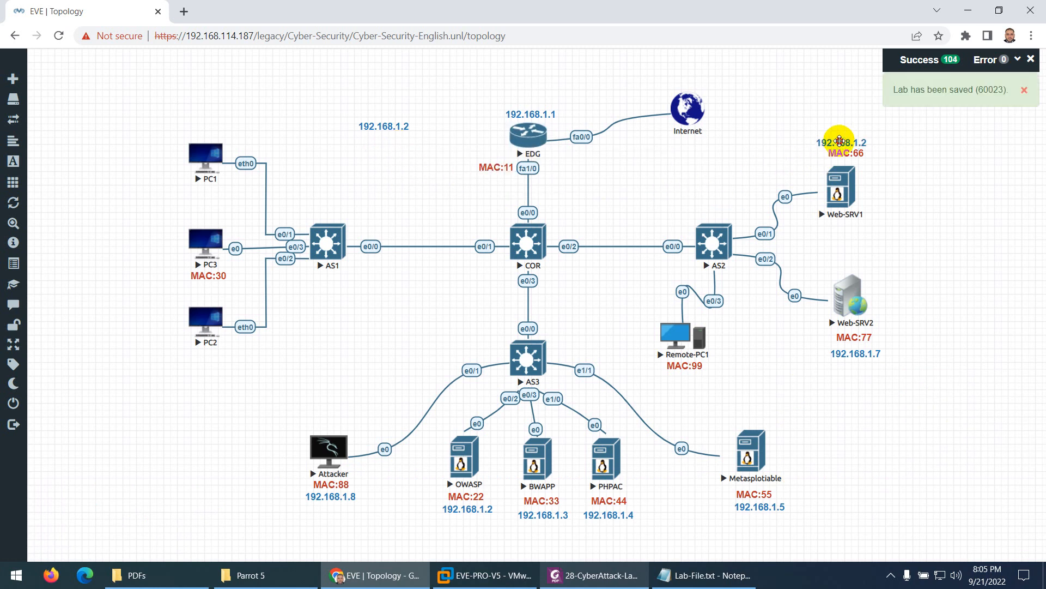
pyautogui.doubleClick(840, 141)
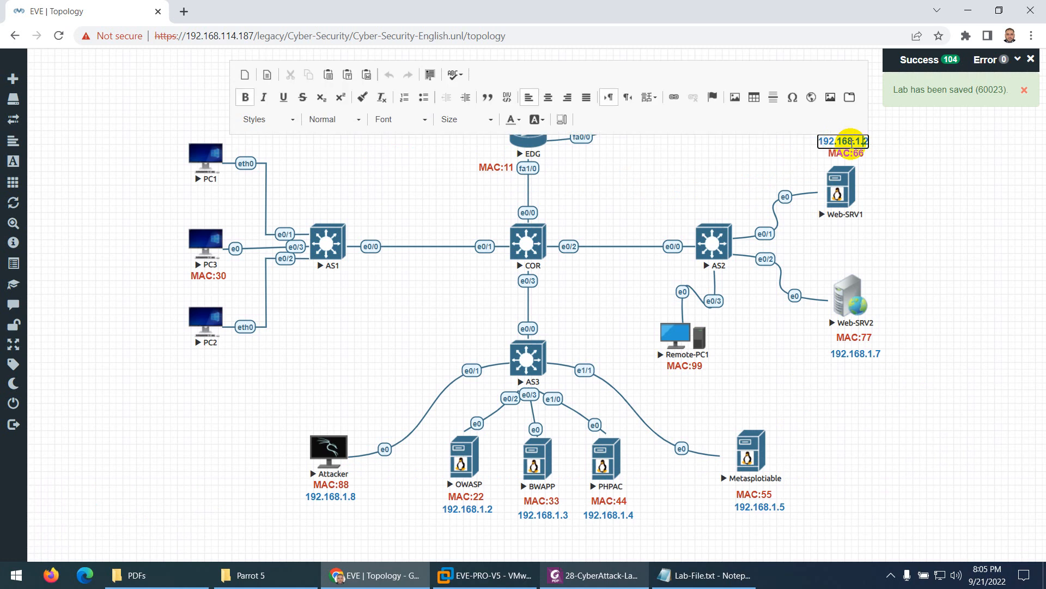
pyautogui.write('6')
pyautogui.click(932, 171)
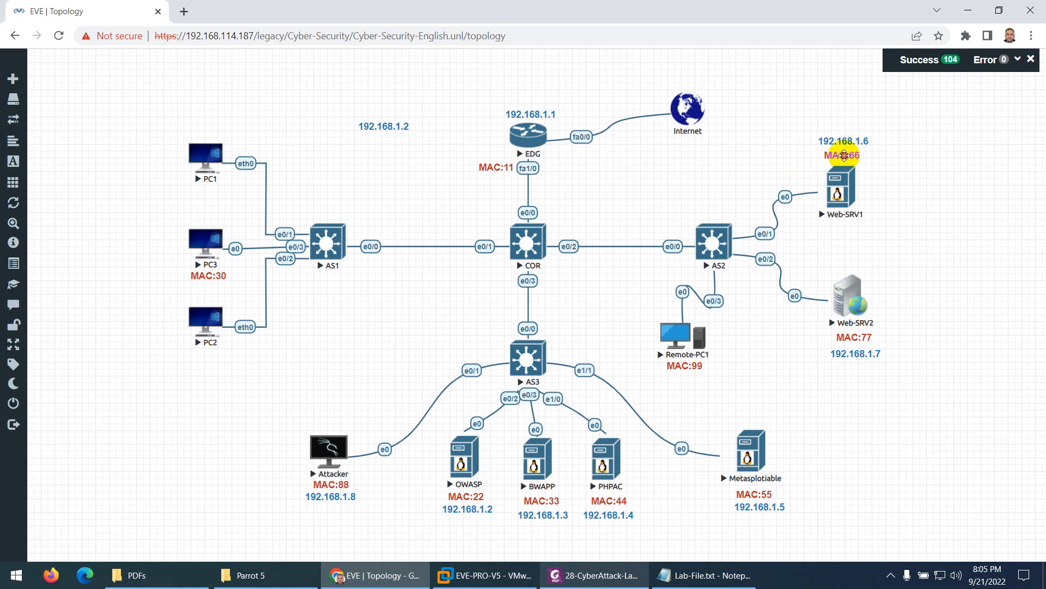
pyautogui.moveTo(847, 141); pyautogui.dragTo(843, 145)
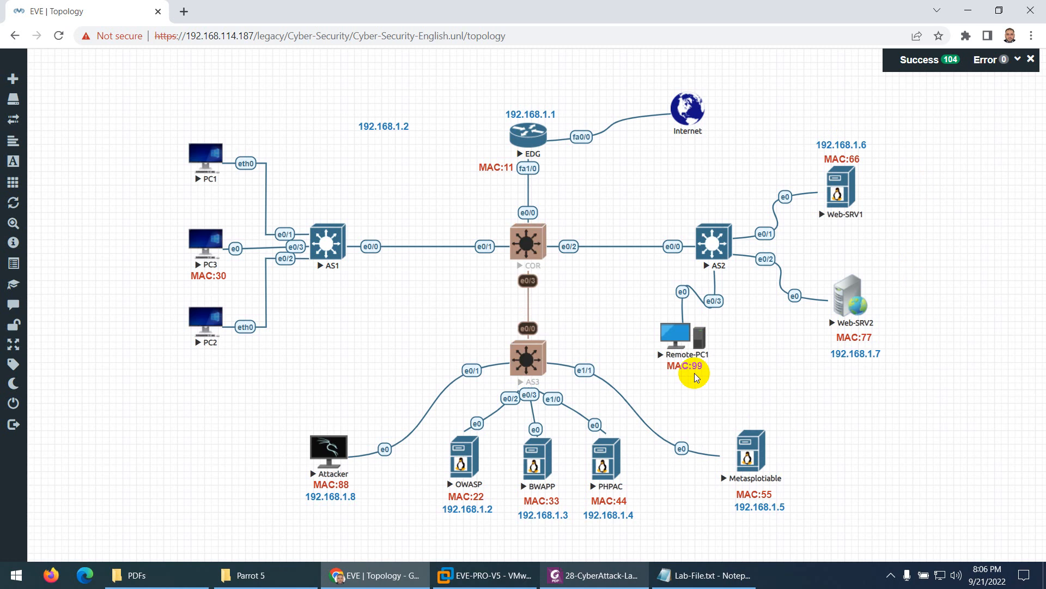
# Switch to the 28-CyberAttack-Lab PDF, examine the addressing of the PCs and EDG in the lab diagram, and return to the topology
pyautogui.click(554, 574)
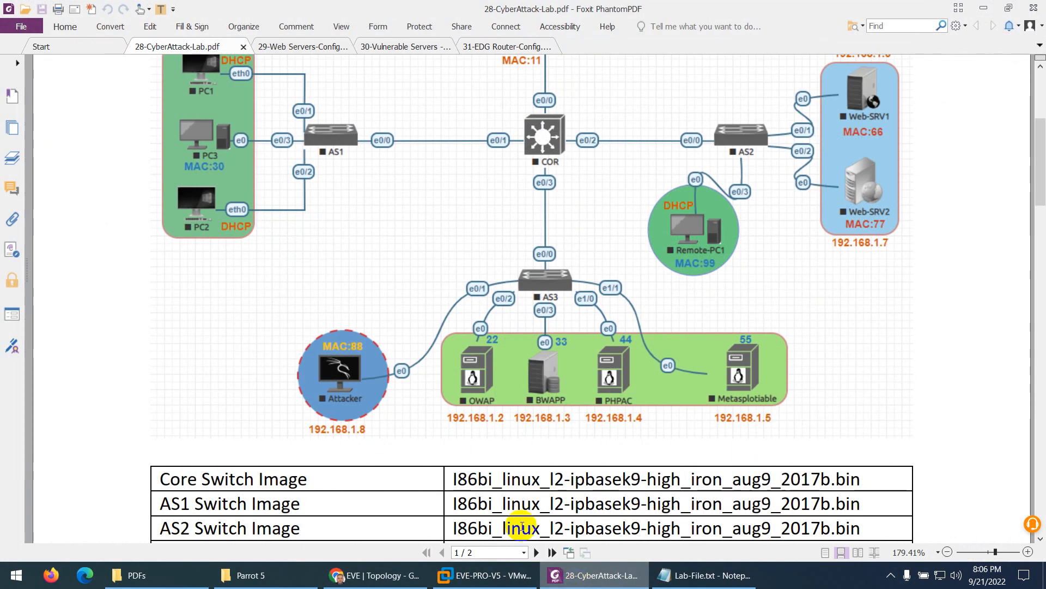
pyautogui.scroll(2, 420, 382)
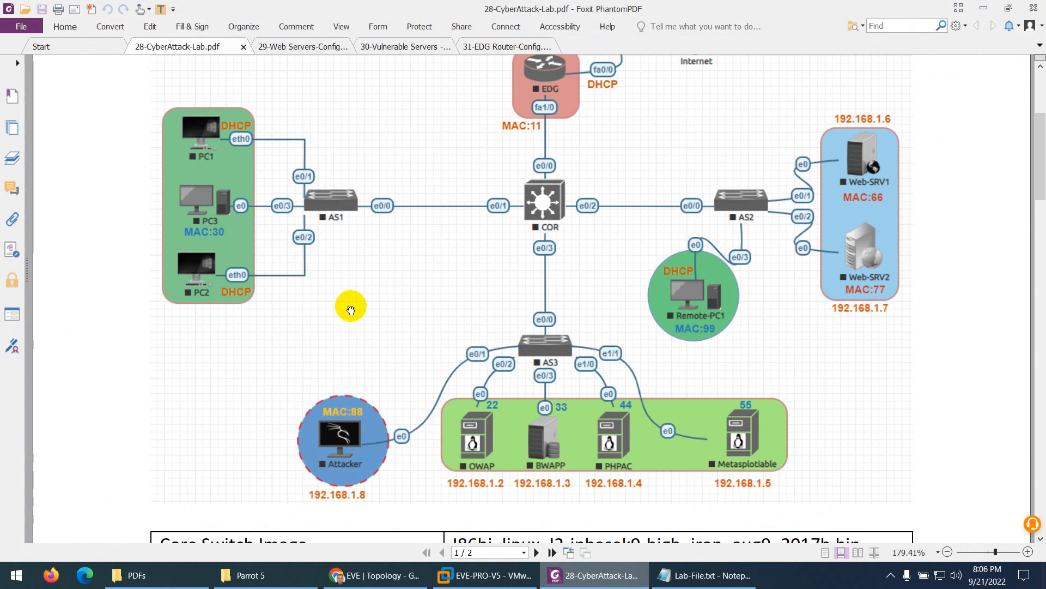
pyautogui.scroll(-3, 350, 309)
pyautogui.scroll(4, 351, 310)
pyautogui.scroll(1, 351, 310)
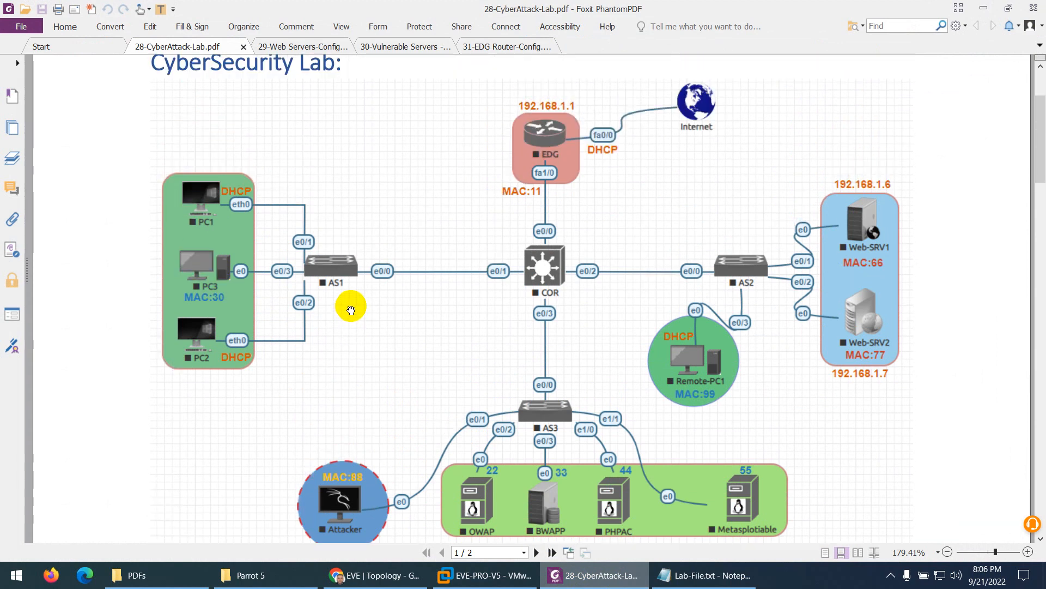
pyautogui.scroll(-2, 351, 309)
pyautogui.click(553, 576)
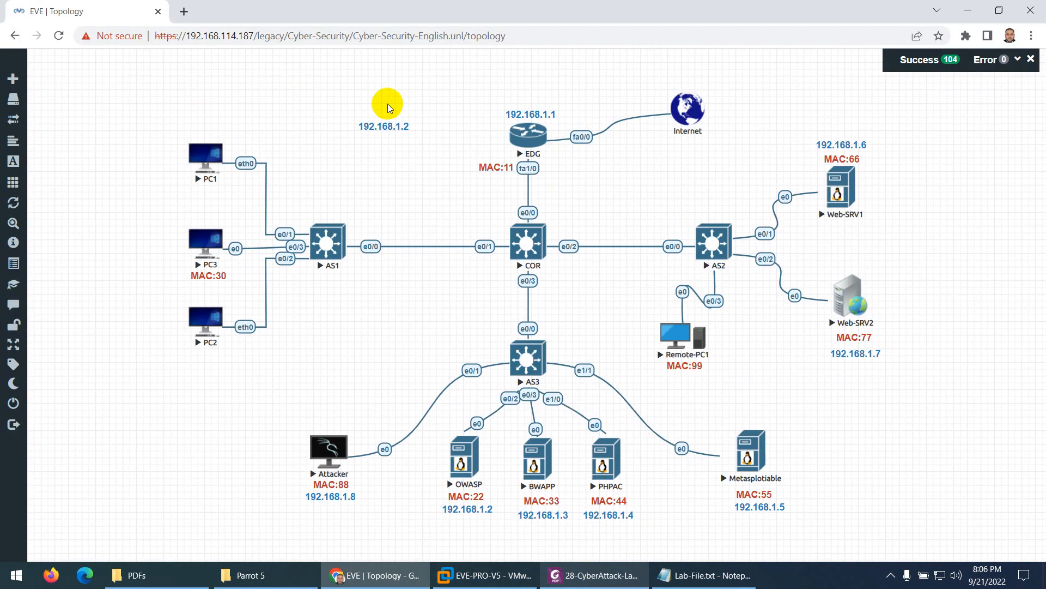
# Move the last spare 192.168.1.2 label above PC1 and change its text to 192.168.1.10
pyautogui.moveTo(383, 128); pyautogui.dragTo(217, 133)
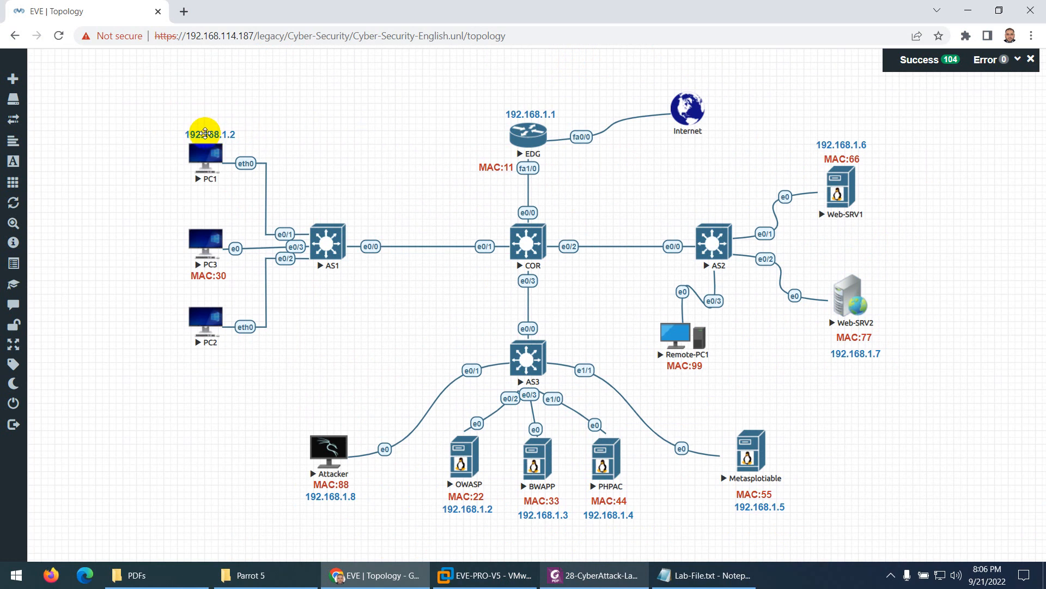
pyautogui.doubleClick(206, 132)
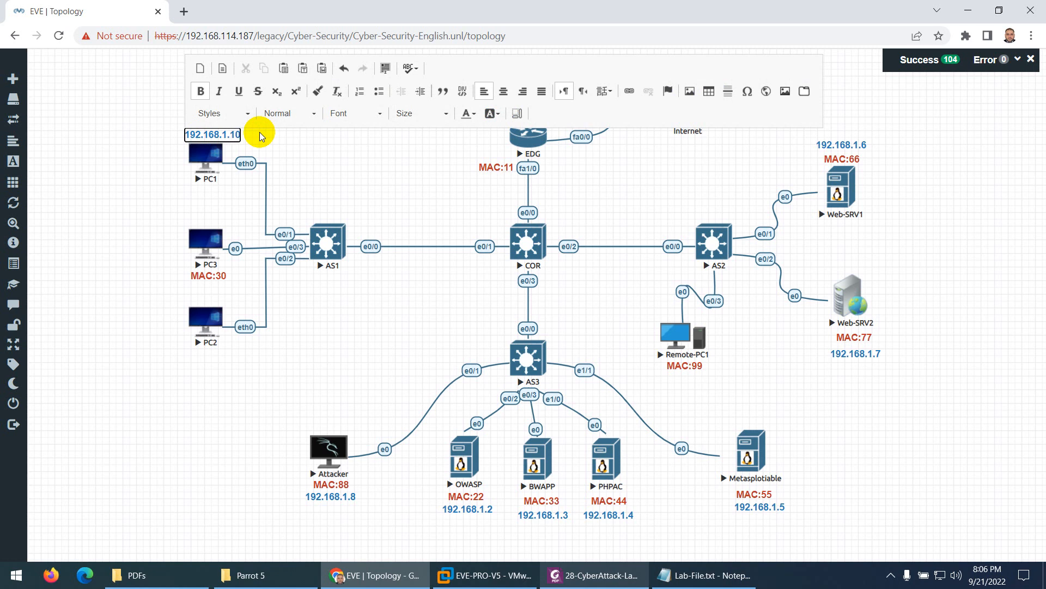
pyautogui.click(299, 142)
# Duplicate PC1's 192.168.1.10 label, place the copy beneath PC2 and change its text to 192.168.1.11
pyautogui.rightClick(221, 137)
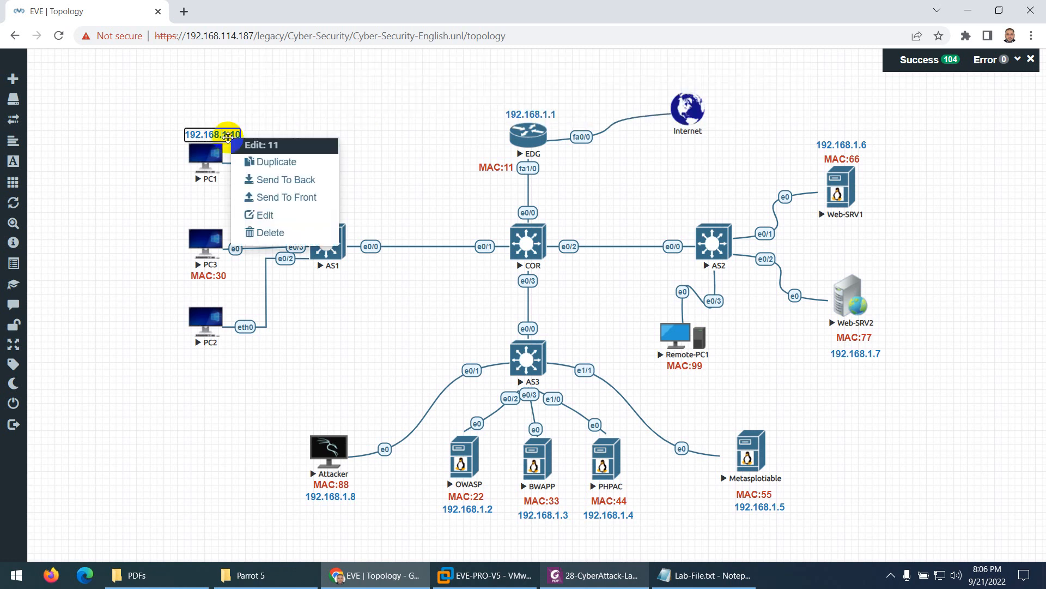
pyautogui.click(264, 162)
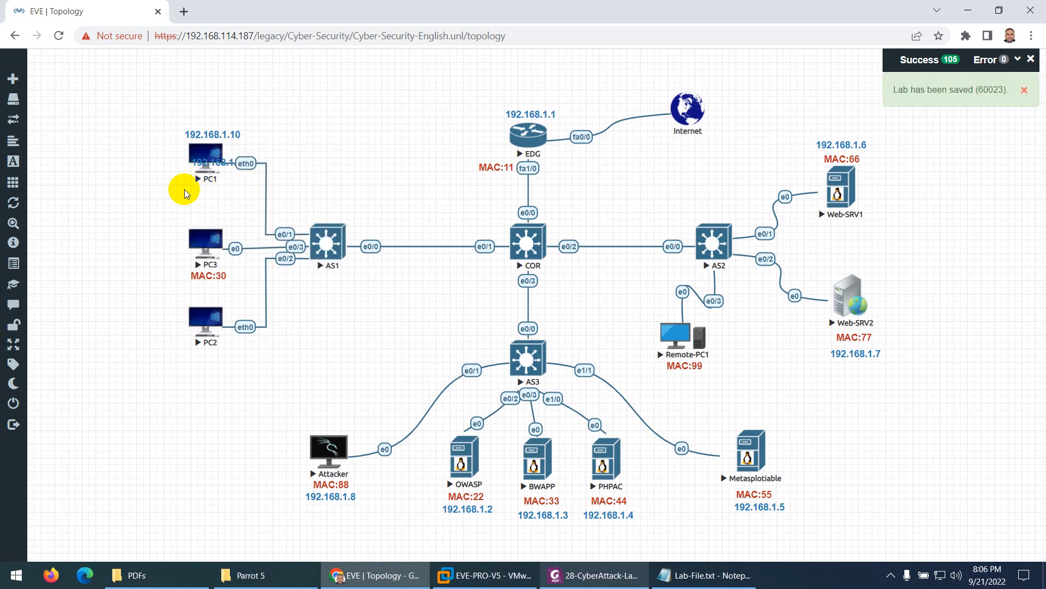
pyautogui.moveTo(210, 162); pyautogui.dragTo(205, 351)
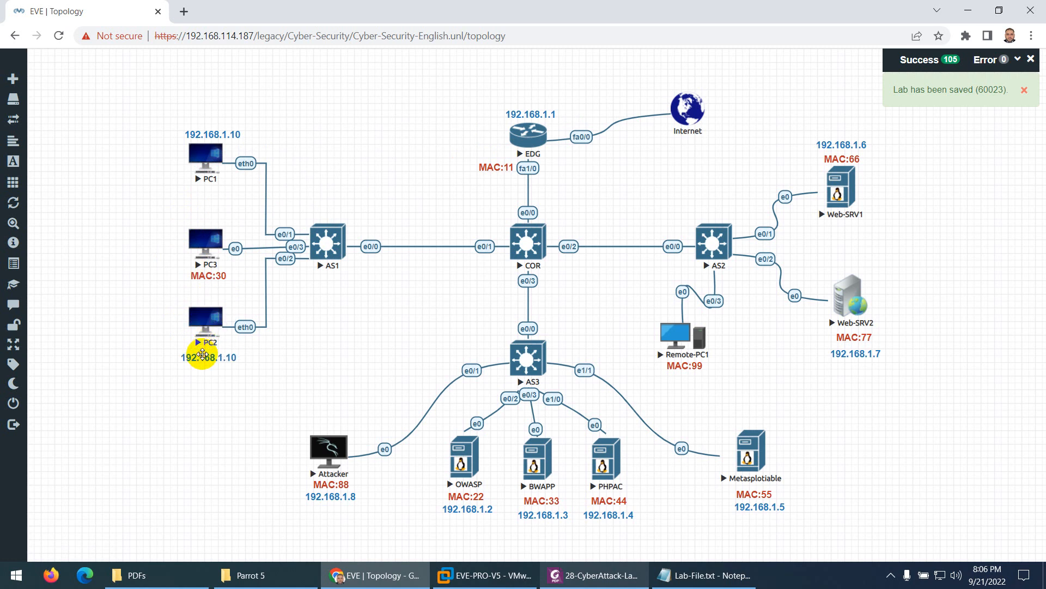
pyautogui.doubleClick(235, 373)
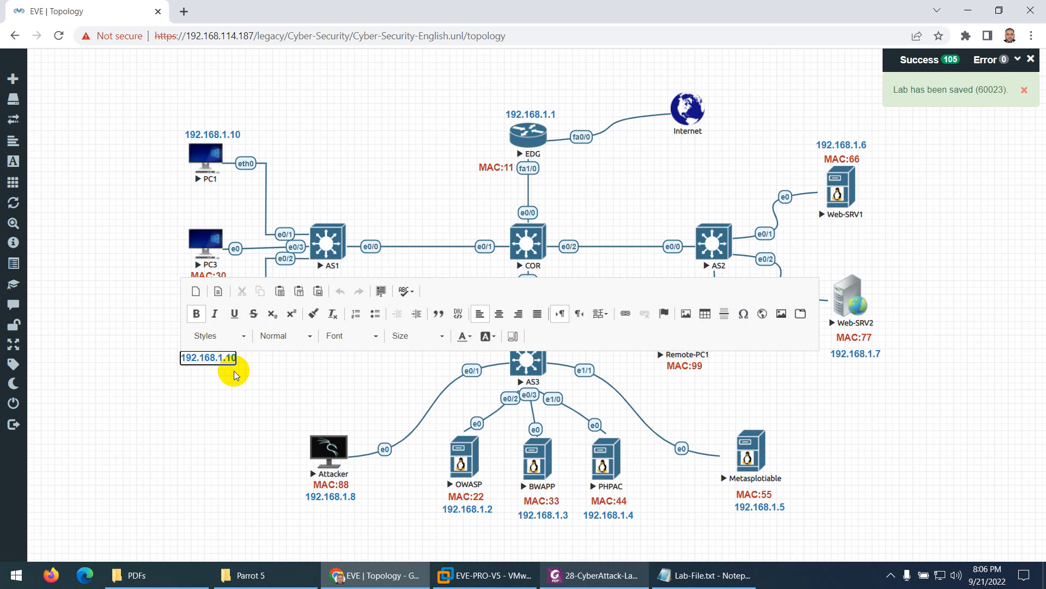
pyautogui.press('BackSpace')
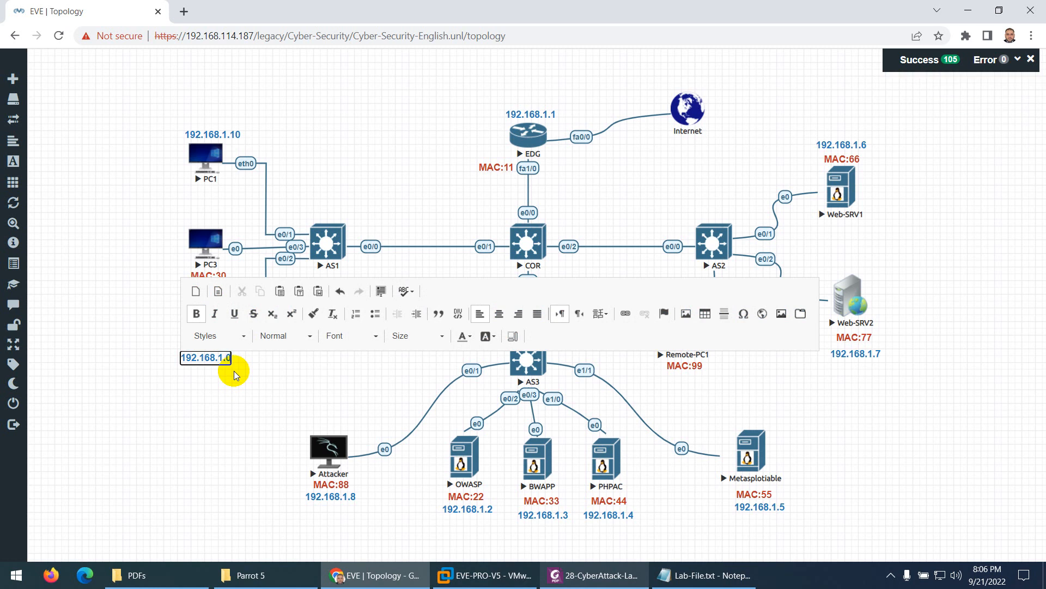
pyautogui.write('11')
pyautogui.click(211, 384)
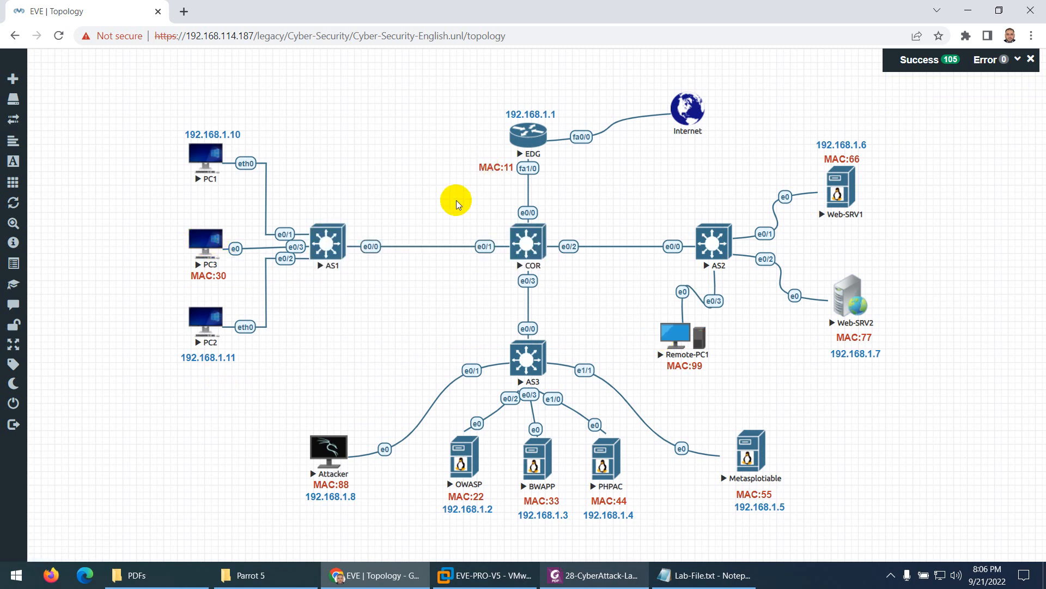
# Duplicate EDG's MAC:11 label, place the copy beneath EDG's fa0/0 port and change its text to DHCP
pyautogui.rightClick(501, 170)
pyautogui.click(534, 198)
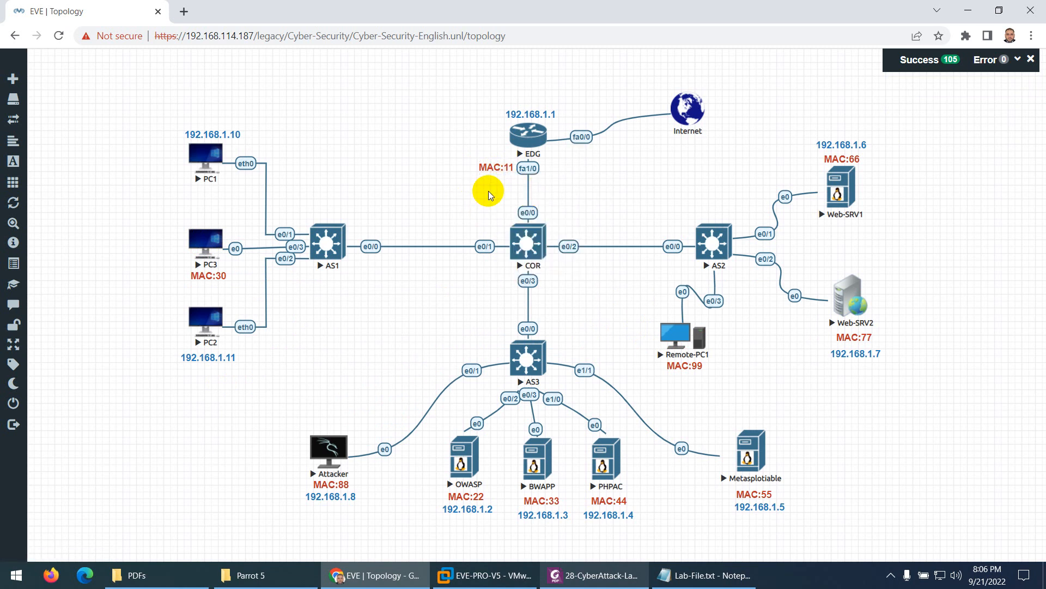
pyautogui.moveTo(486, 191); pyautogui.dragTo(576, 153)
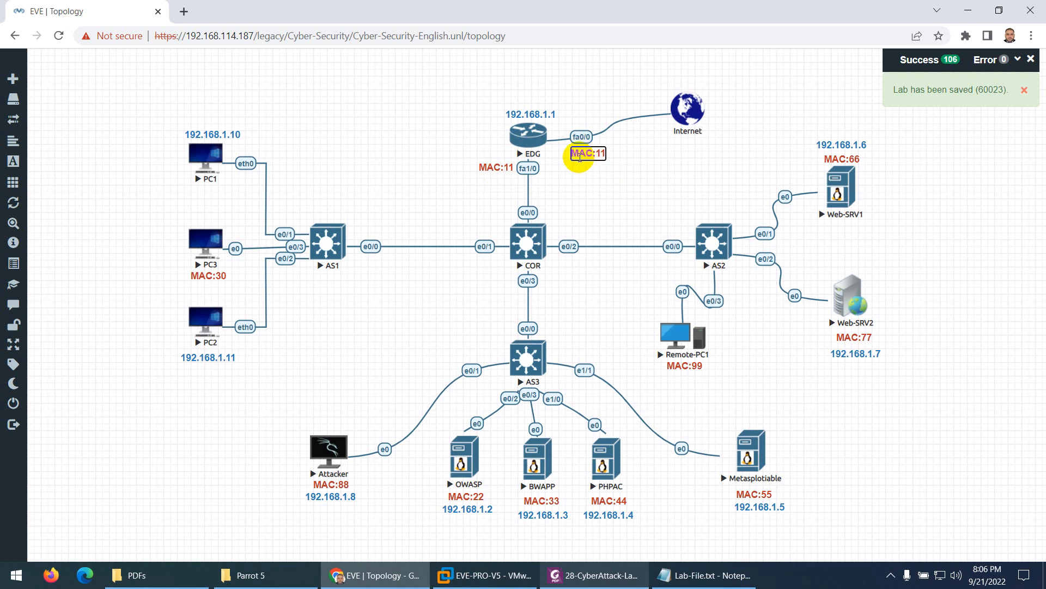
pyautogui.doubleClick(579, 158)
pyautogui.hotkey('ctrl', 'a')
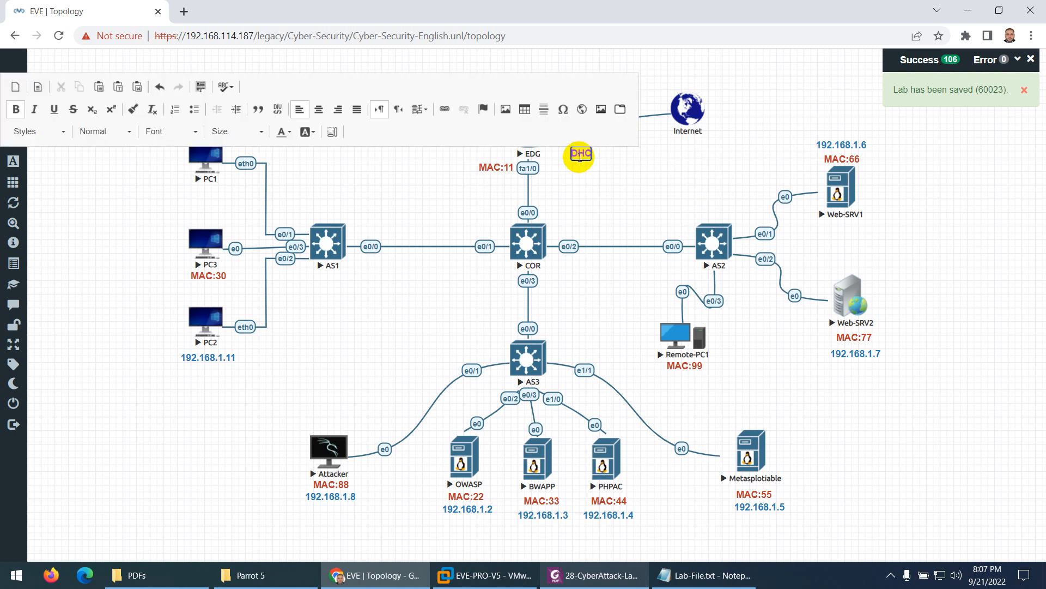
pyautogui.write('DHCP')
pyautogui.click(545, 188)
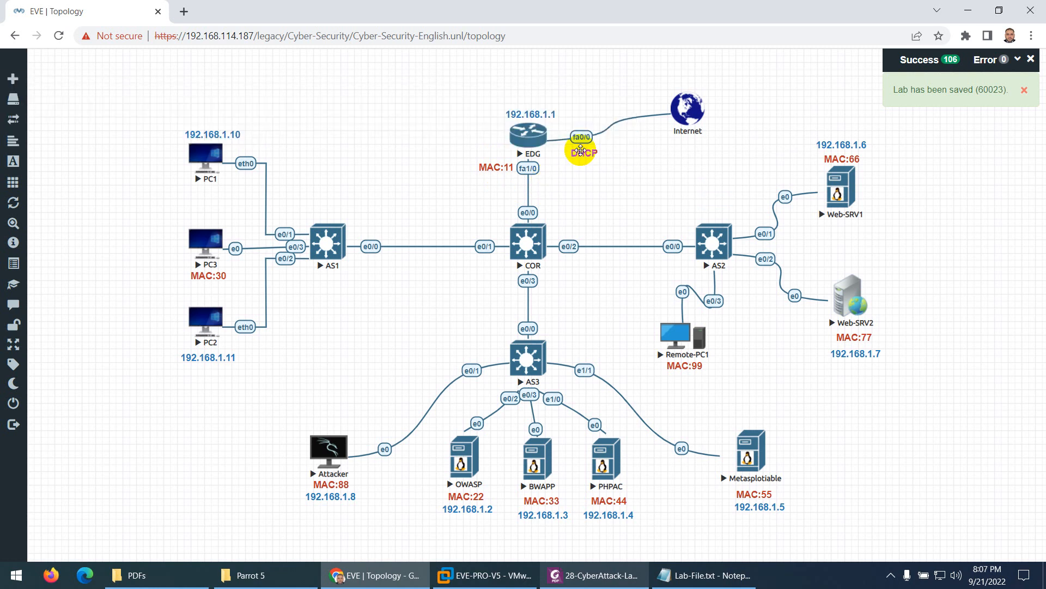
# Duplicate EDG's DHCP label and place the copy beside PC3, beneath its e0 port
pyautogui.rightClick(586, 154)
pyautogui.click(614, 174)
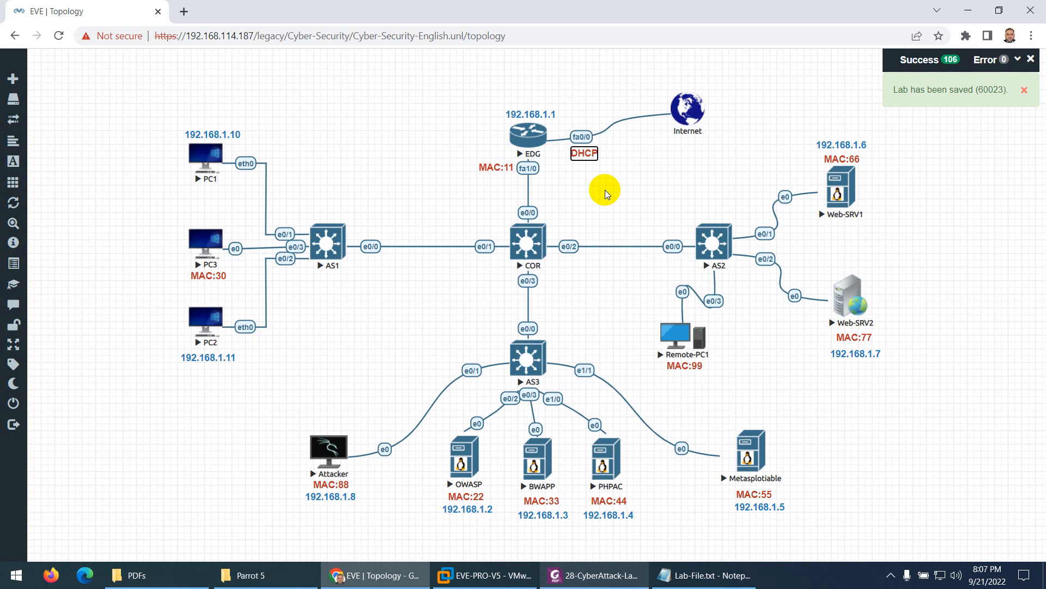
pyautogui.click(588, 197)
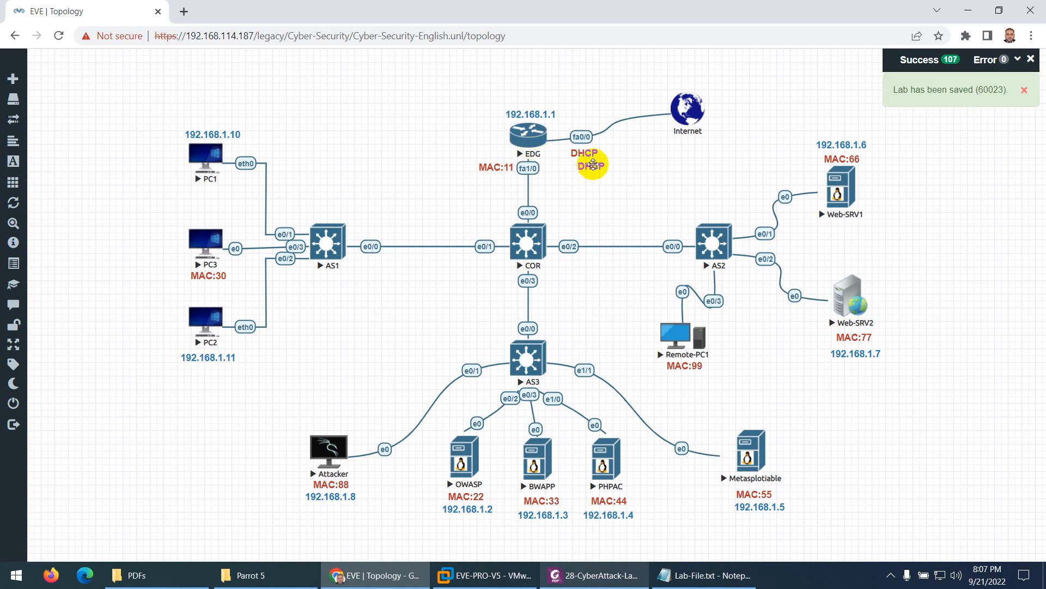
pyautogui.moveTo(592, 164); pyautogui.dragTo(248, 261)
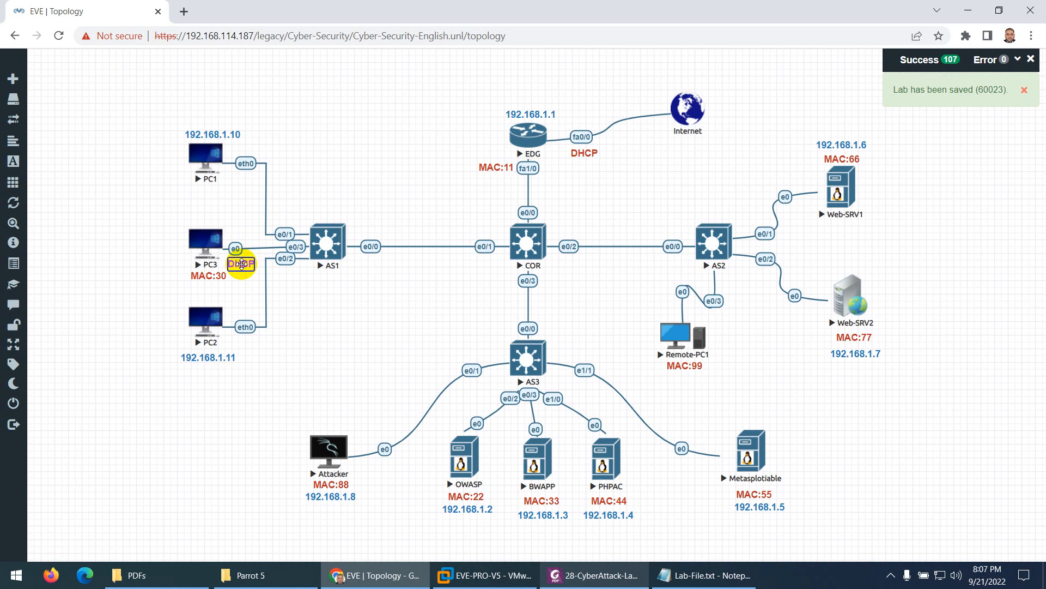
# Duplicate PC3's DHCP label and place the copy above Remote-PC1, beneath AS2's e0/3 port
pyautogui.rightClick(241, 264)
pyautogui.click(279, 289)
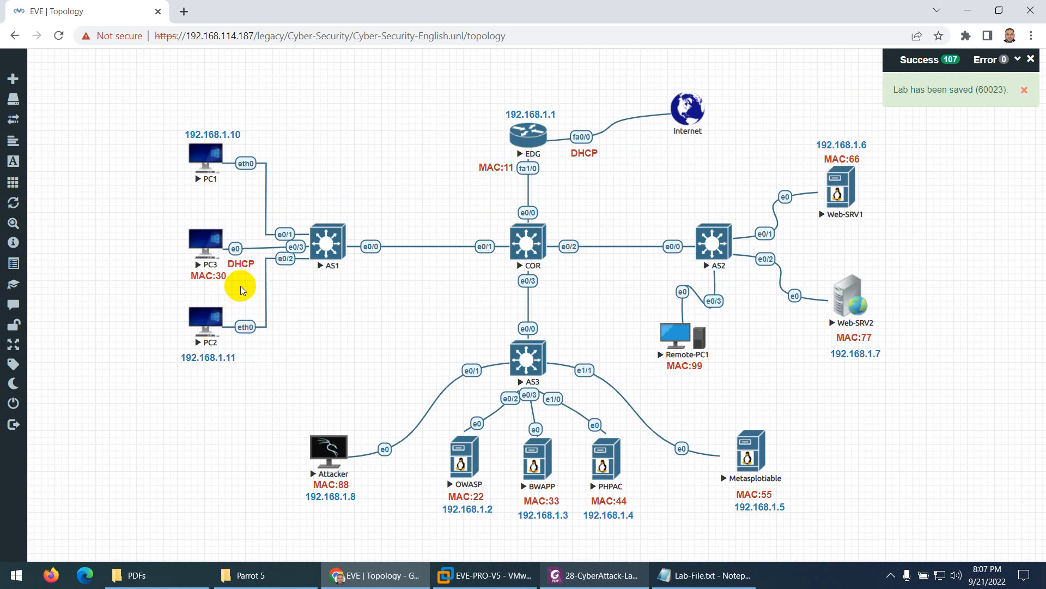
pyautogui.moveTo(244, 282); pyautogui.dragTo(712, 314)
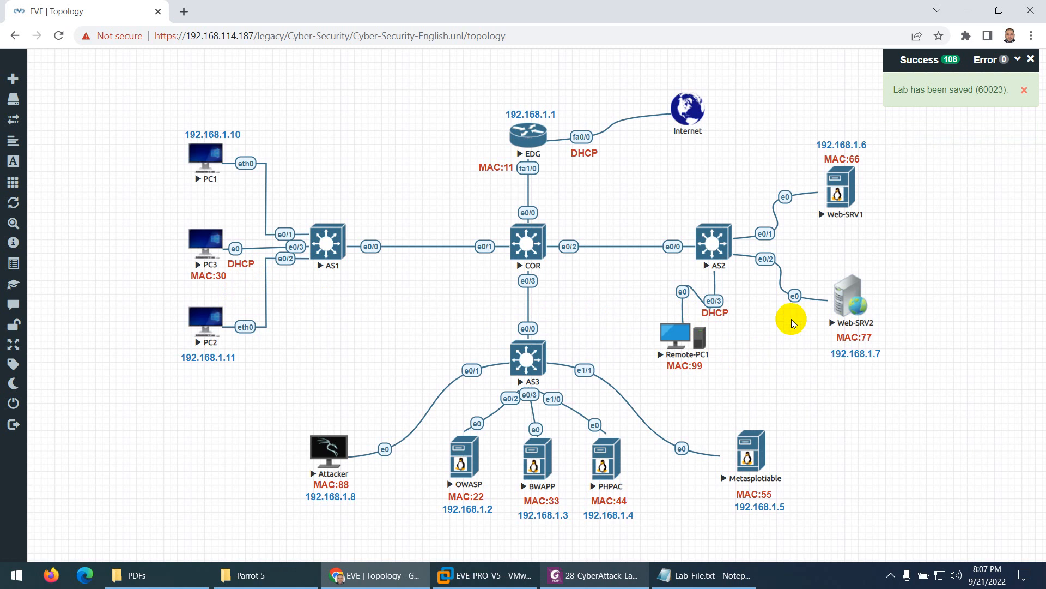
# Dismiss the save notifications and move PC1 and its 192.168.1.10 label slightly down towards PC3
pyautogui.click(1025, 90)
pyautogui.click(1031, 58)
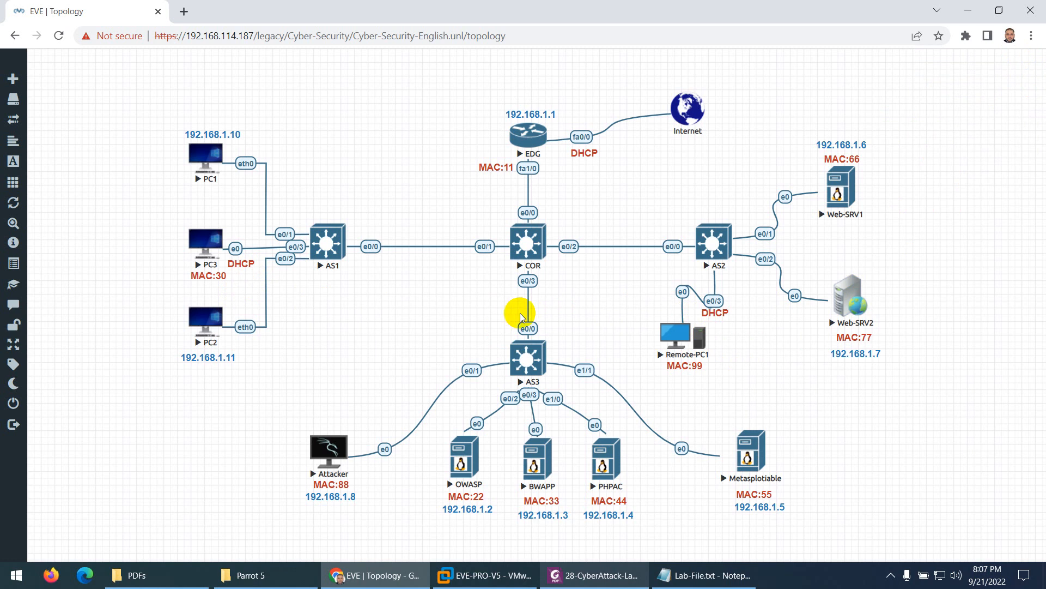
pyautogui.click(205, 168)
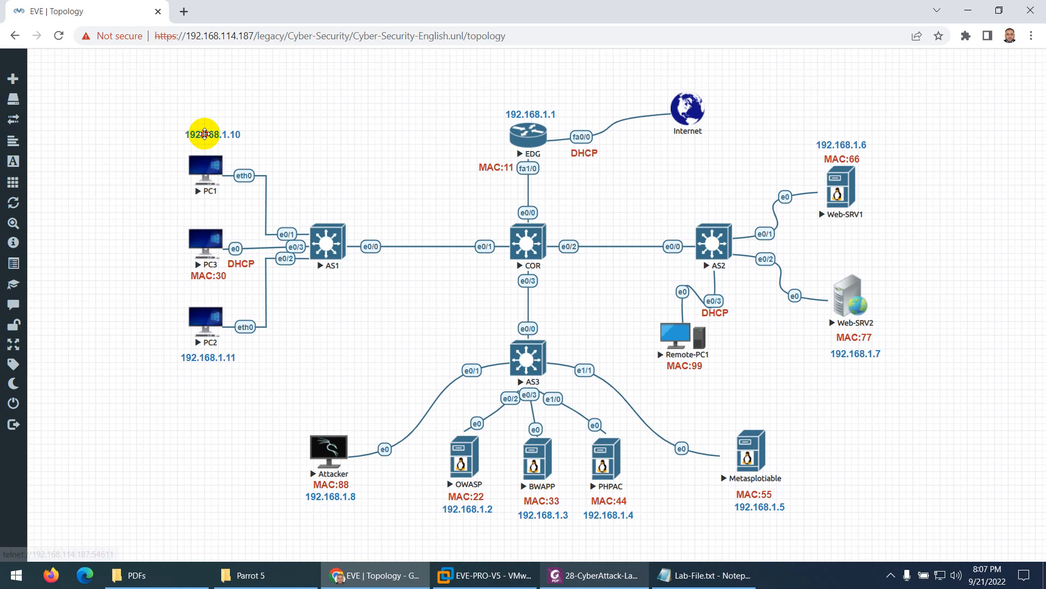
# Switch to the 28-CyberAttack-Lab PDF, examine the coloured zones around the devices and the image table, and return to the topology
pyautogui.click(573, 575)
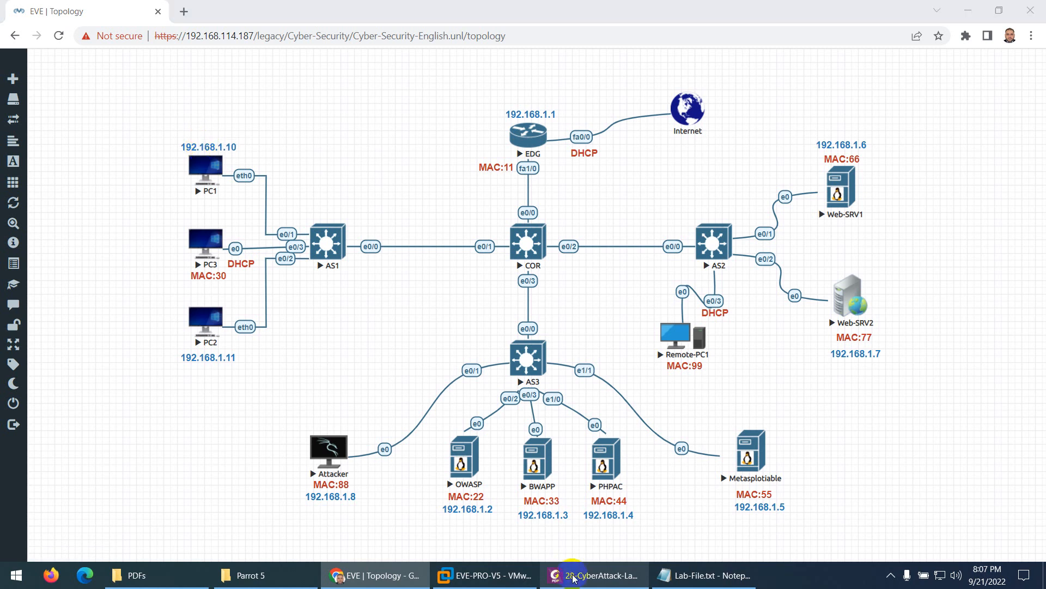
pyautogui.scroll(3, 528, 311)
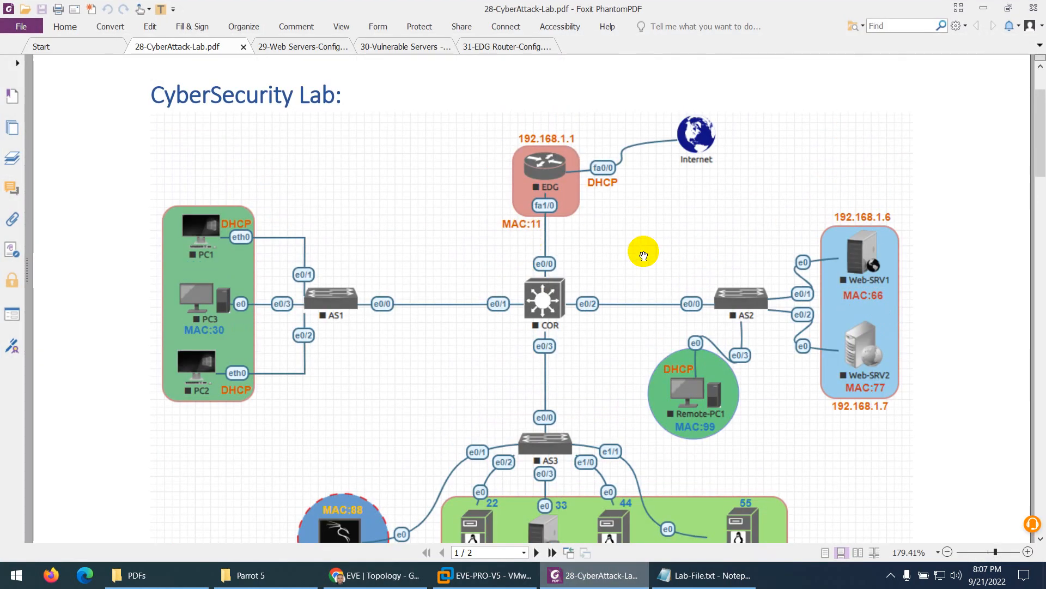
pyautogui.scroll(-6, 603, 362)
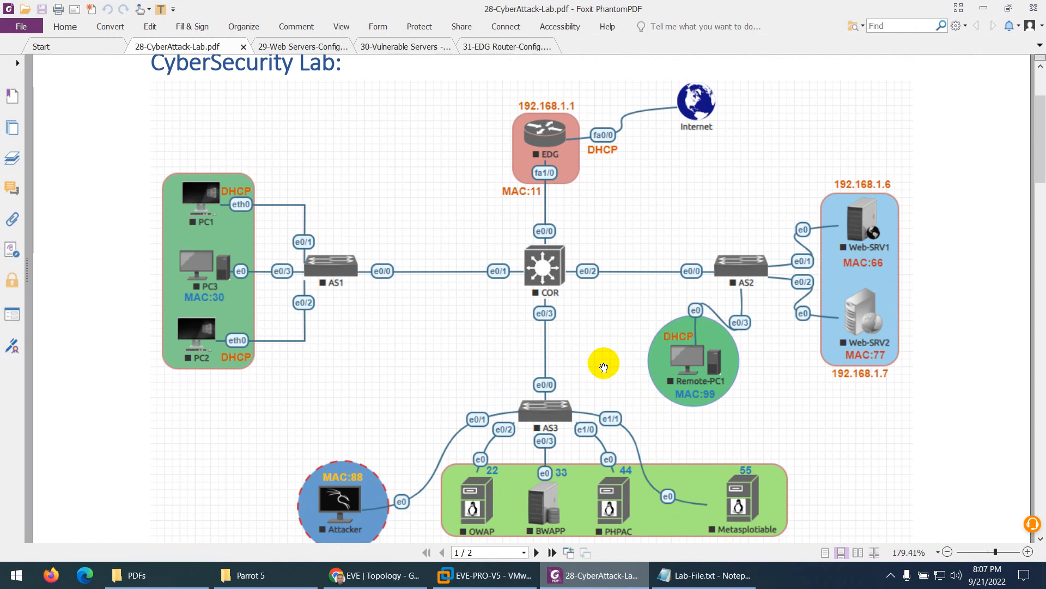
pyautogui.scroll(-7, 553, 273)
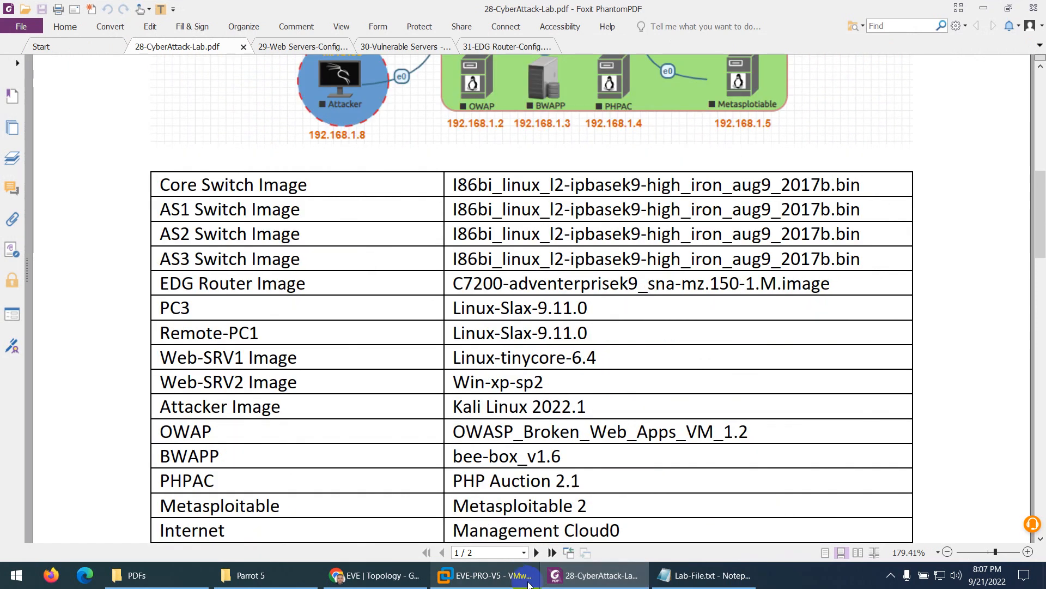
pyautogui.click(376, 575)
# Start a new custom shape of type square rounded with a solid border and a border width of 2
pyautogui.rightClick(379, 306)
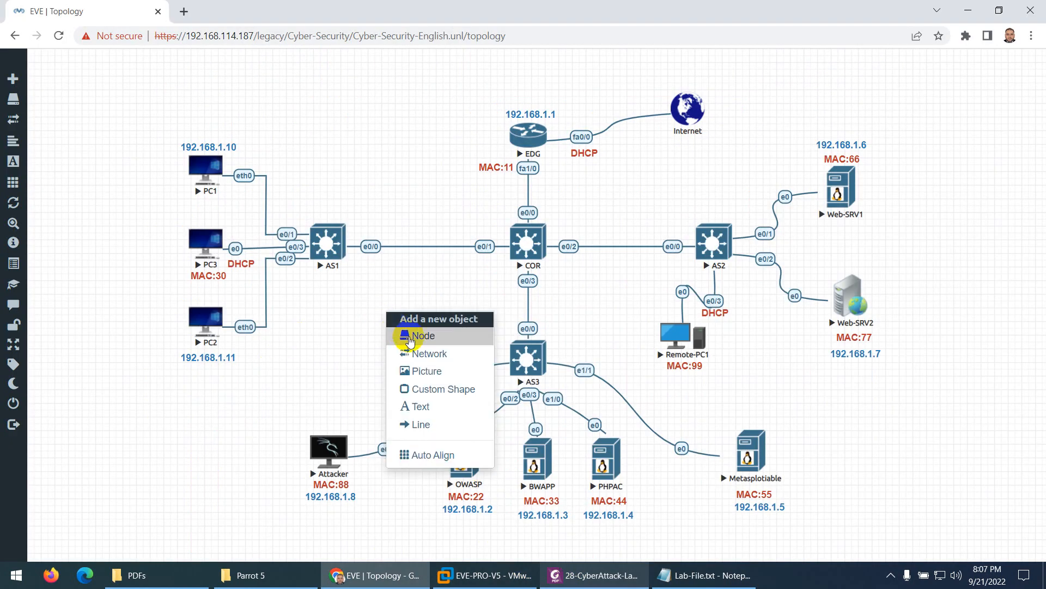
pyautogui.click(425, 390)
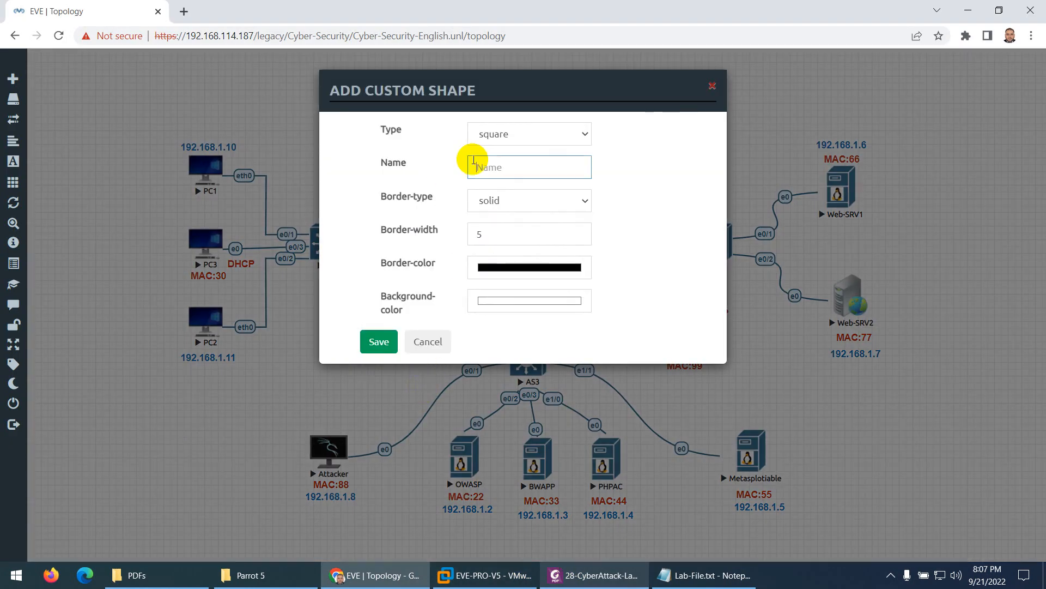
pyautogui.click(499, 134)
pyautogui.click(521, 164)
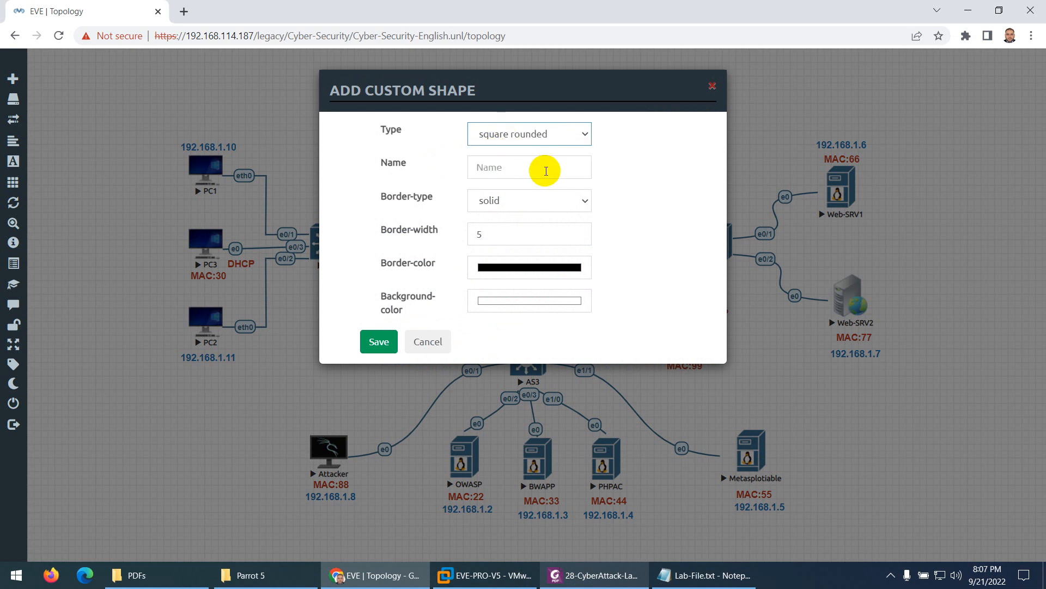
pyautogui.click(505, 204)
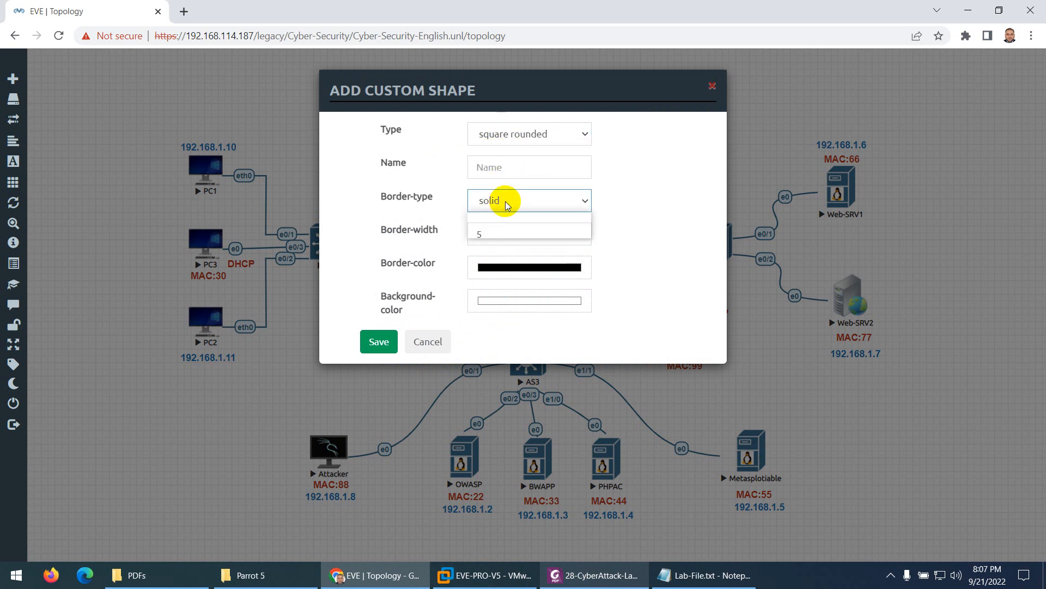
pyautogui.click(497, 218)
pyautogui.click(579, 238)
pyautogui.click(579, 239)
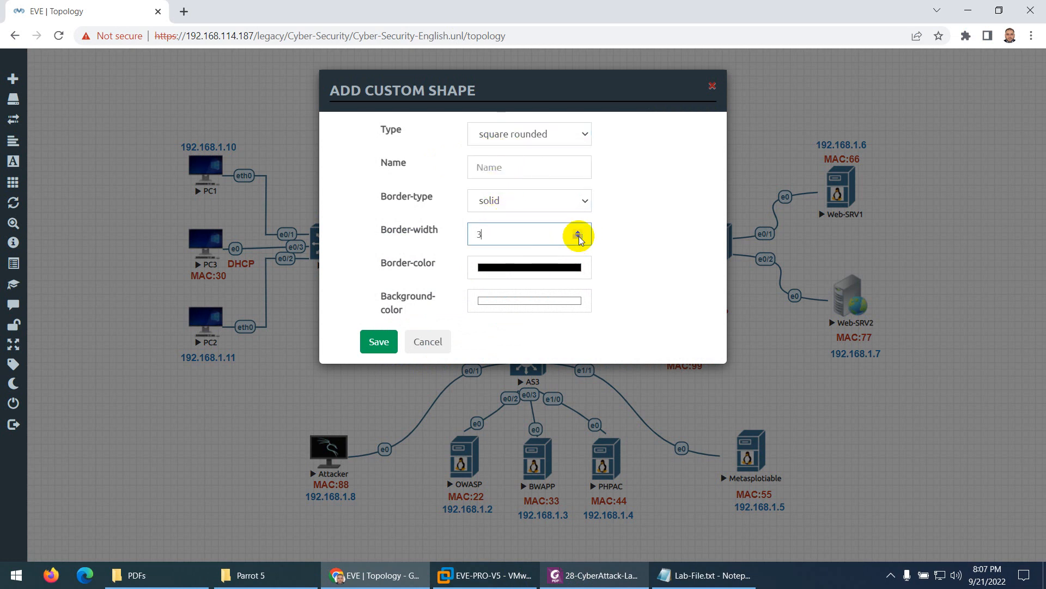
# Set the new shape's border colour to light red (RGB 223, 159, 159) and give it a similar light red background
pyautogui.click(533, 267)
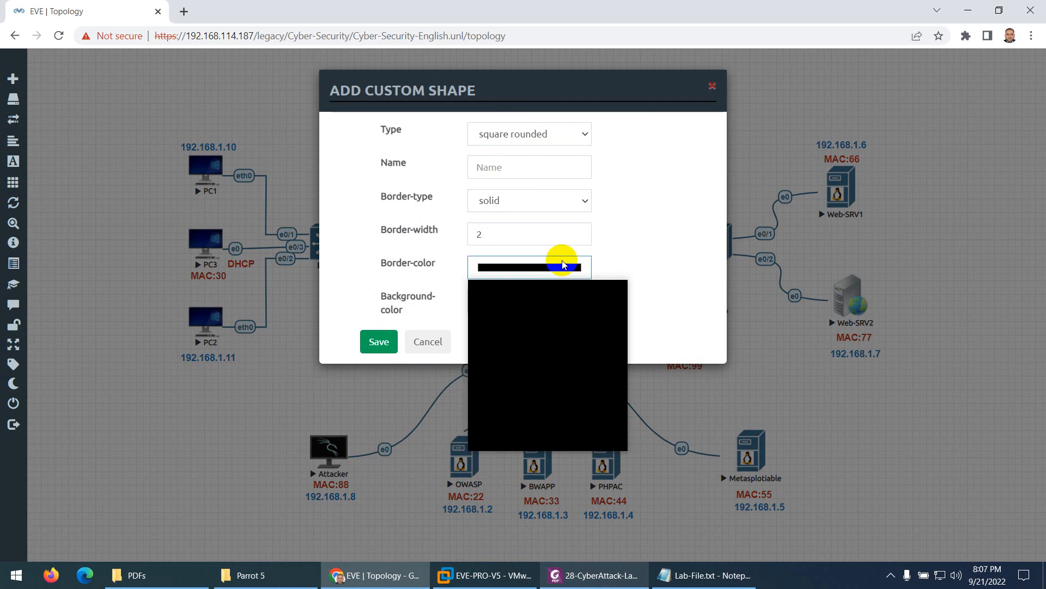
pyautogui.click(516, 292)
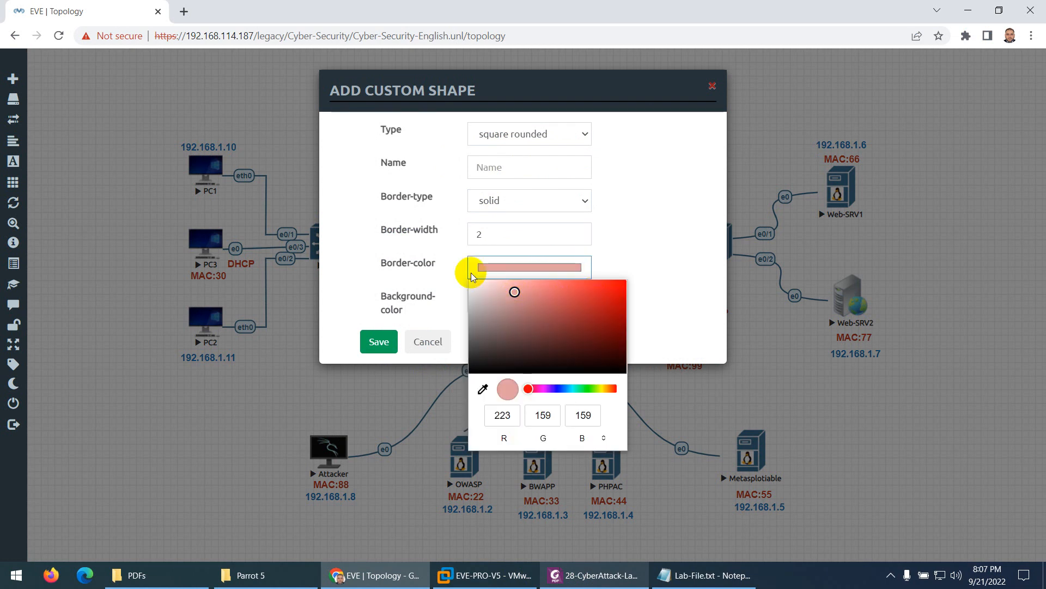
pyautogui.click(485, 276)
pyautogui.click(508, 302)
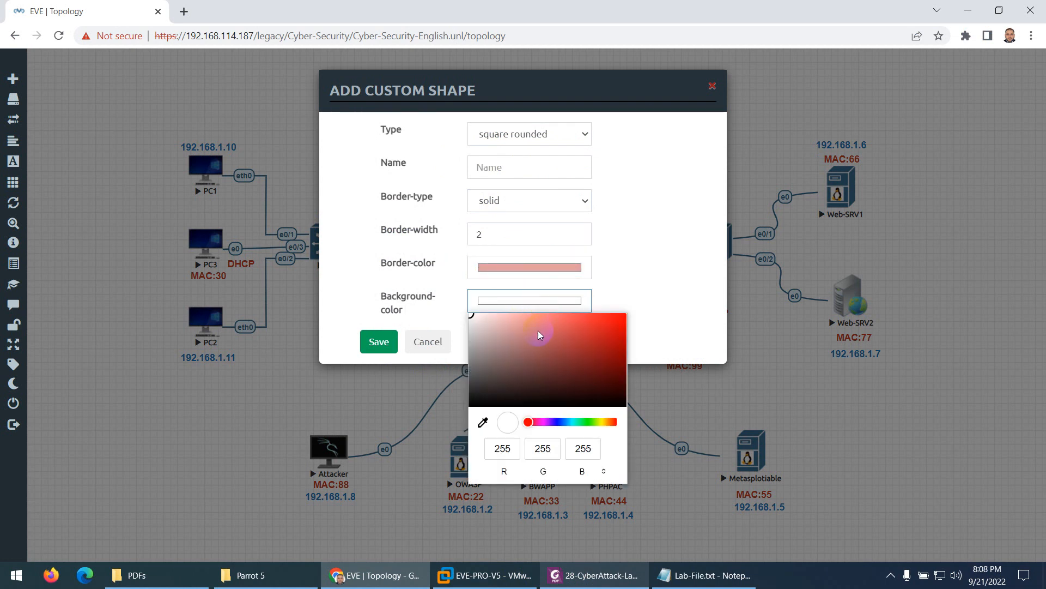
pyautogui.click(511, 328)
pyautogui.click(435, 304)
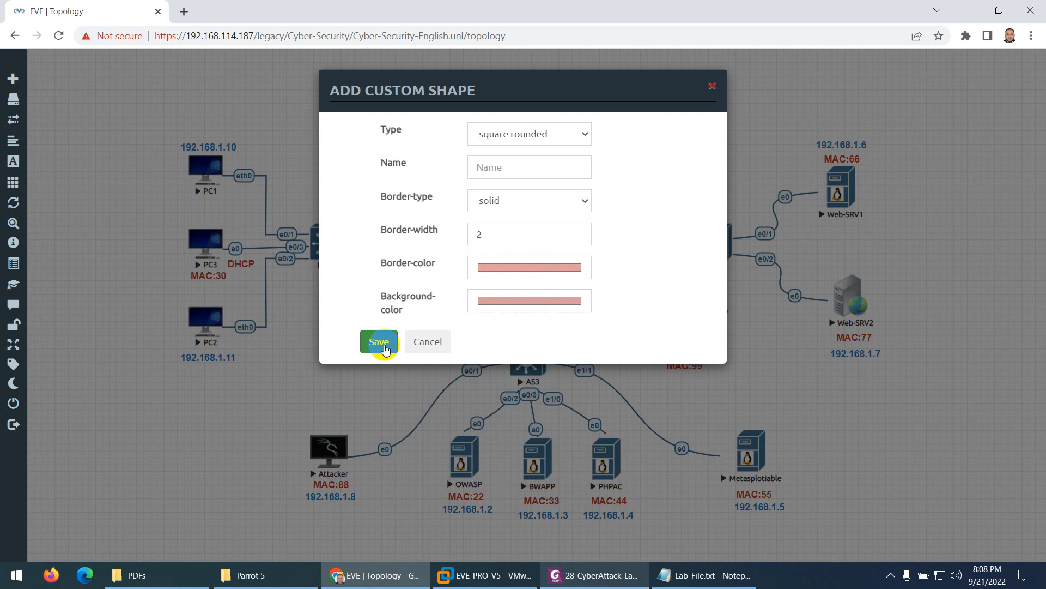
# Change the new shape's border colour to light green
pyautogui.click(512, 267)
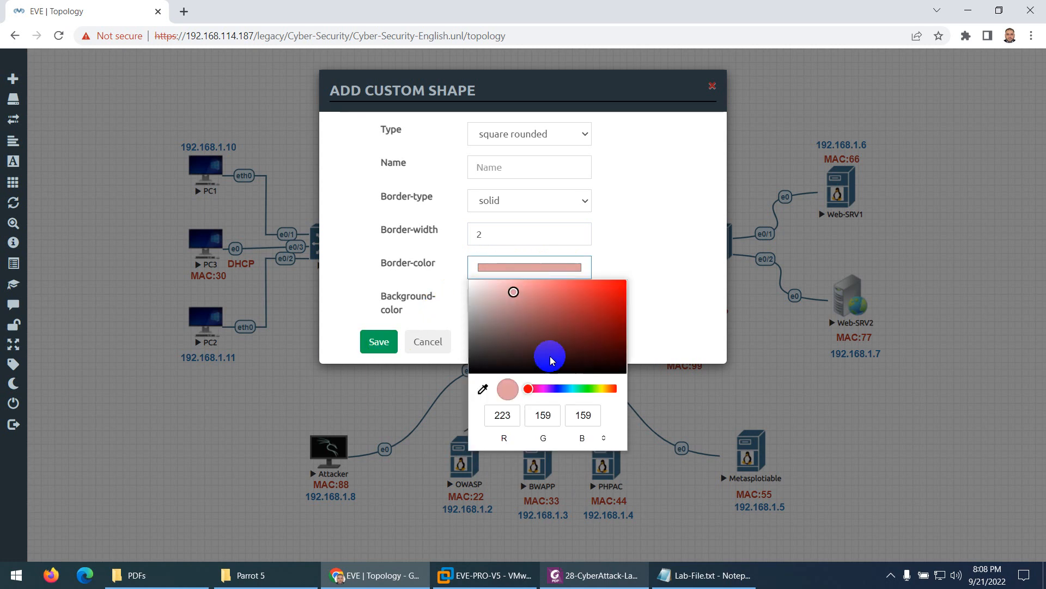
pyautogui.click(584, 388)
pyautogui.click(516, 305)
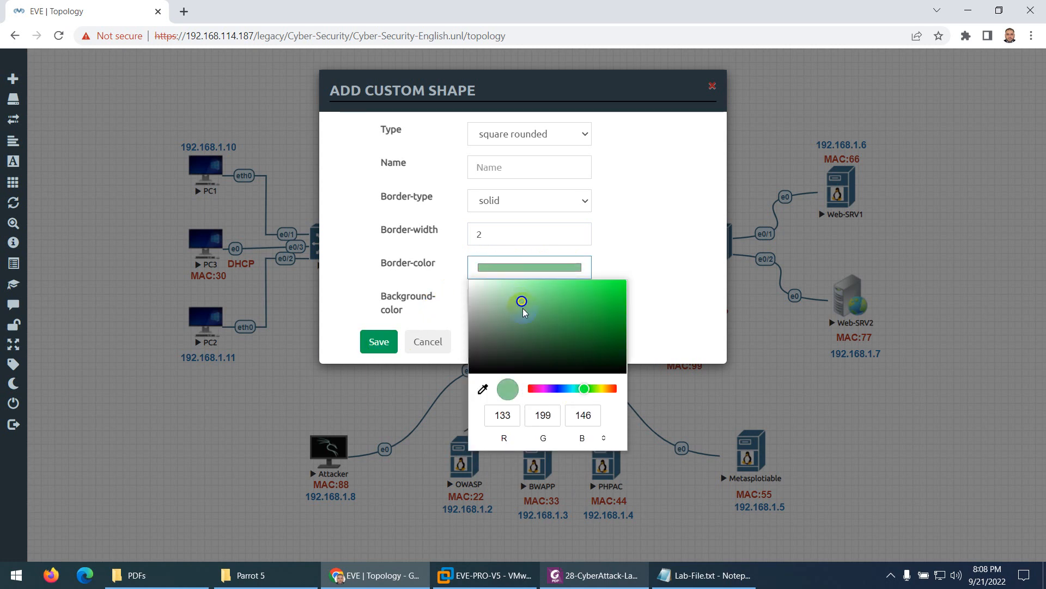
pyautogui.click(415, 305)
# Save the custom shape and place it behind the EDG router, enclosing the 192.168.1.1 label and the fa1/0 port
pyautogui.click(379, 341)
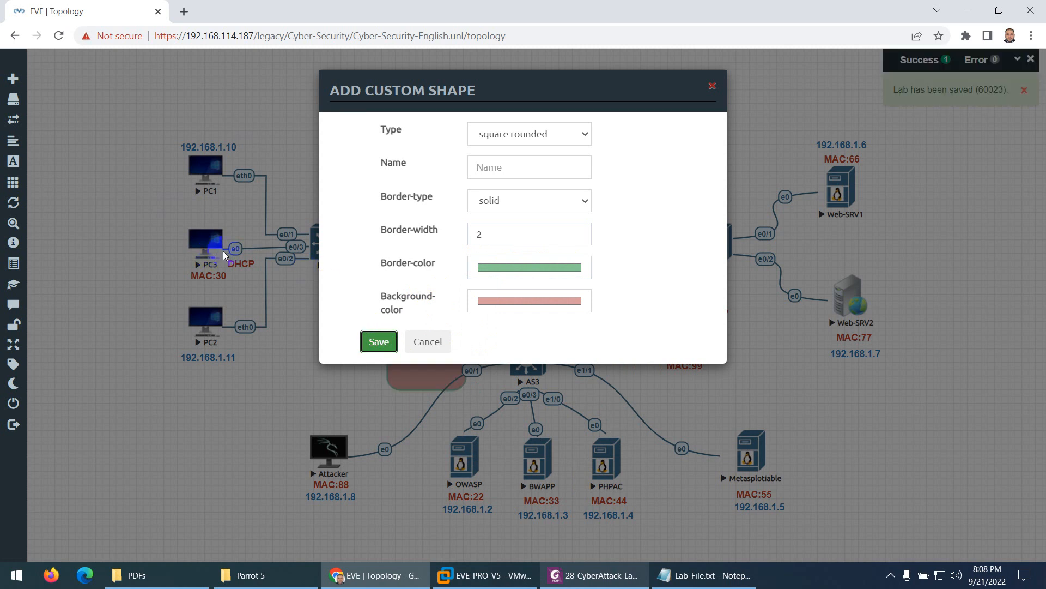
pyautogui.click(379, 341)
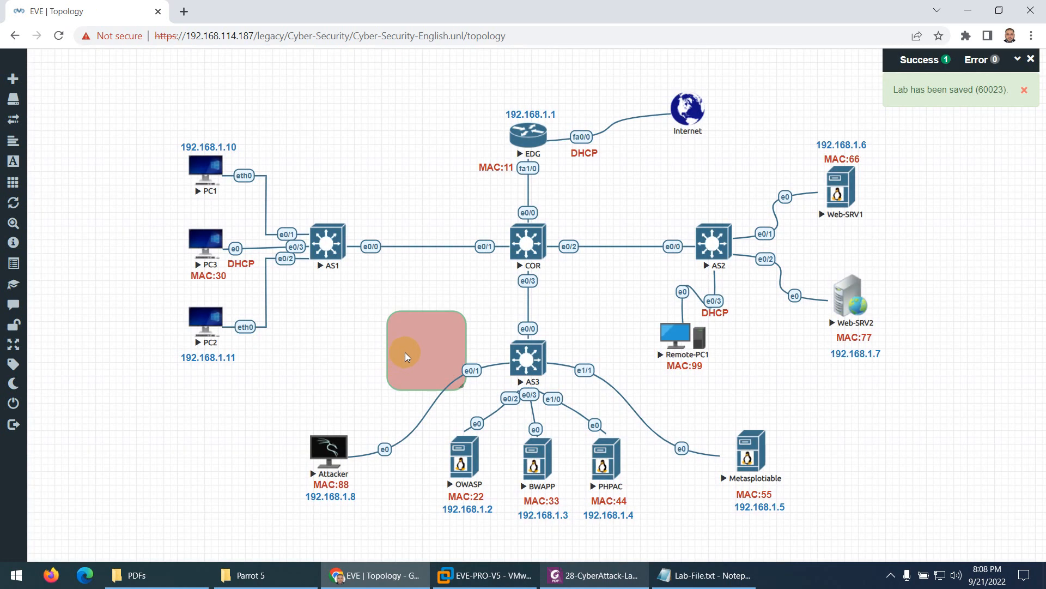
pyautogui.moveTo(404, 352); pyautogui.dragTo(504, 146)
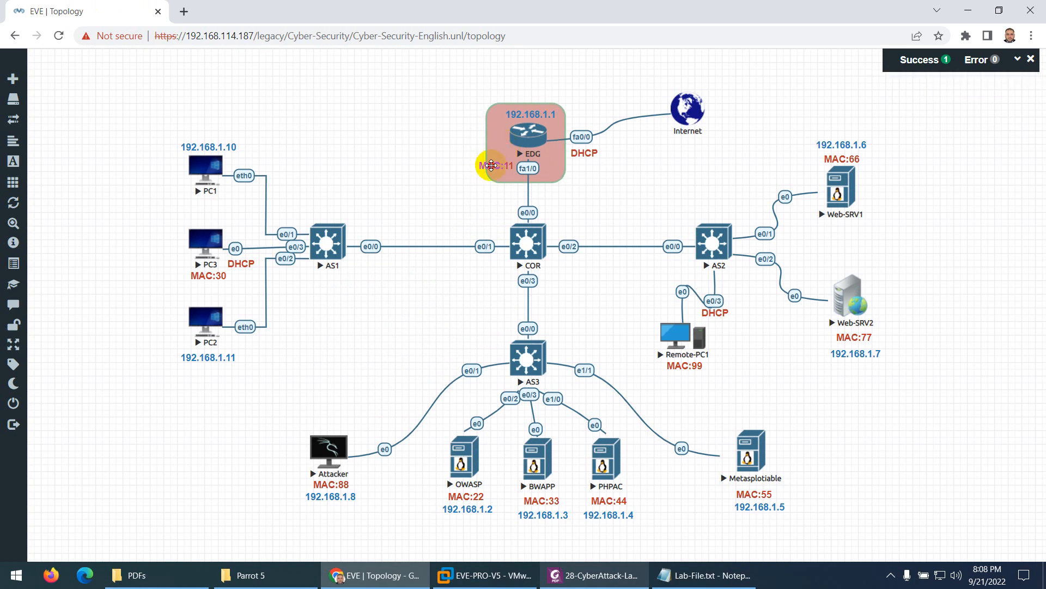
pyautogui.rightClick(388, 161)
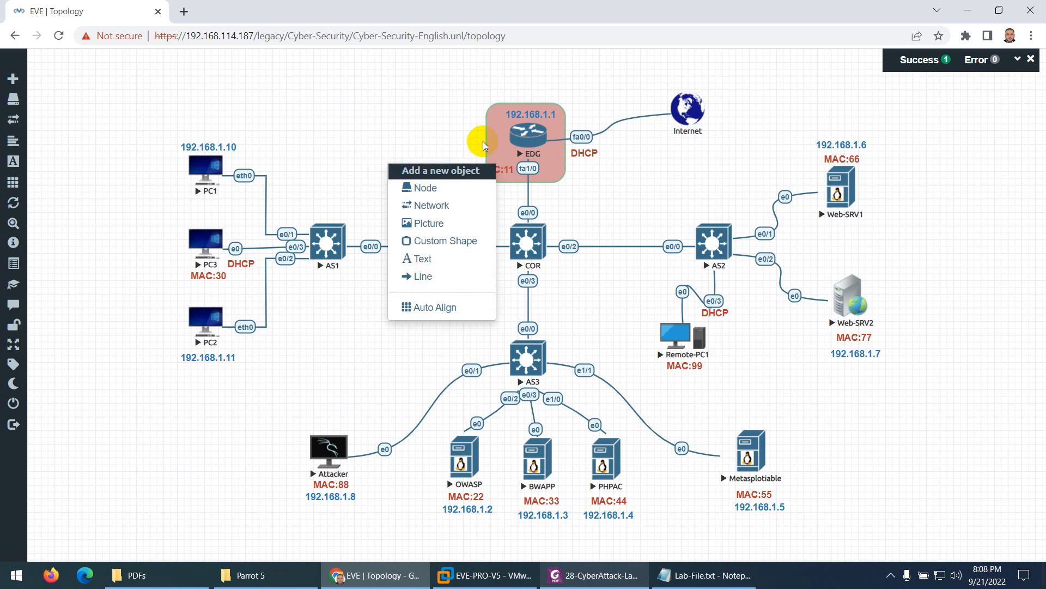
pyautogui.click(489, 143)
# Duplicate the rounded square behind EDG and place the copy in the empty area between PC1 and EDG
pyautogui.rightClick(489, 142)
pyautogui.click(521, 164)
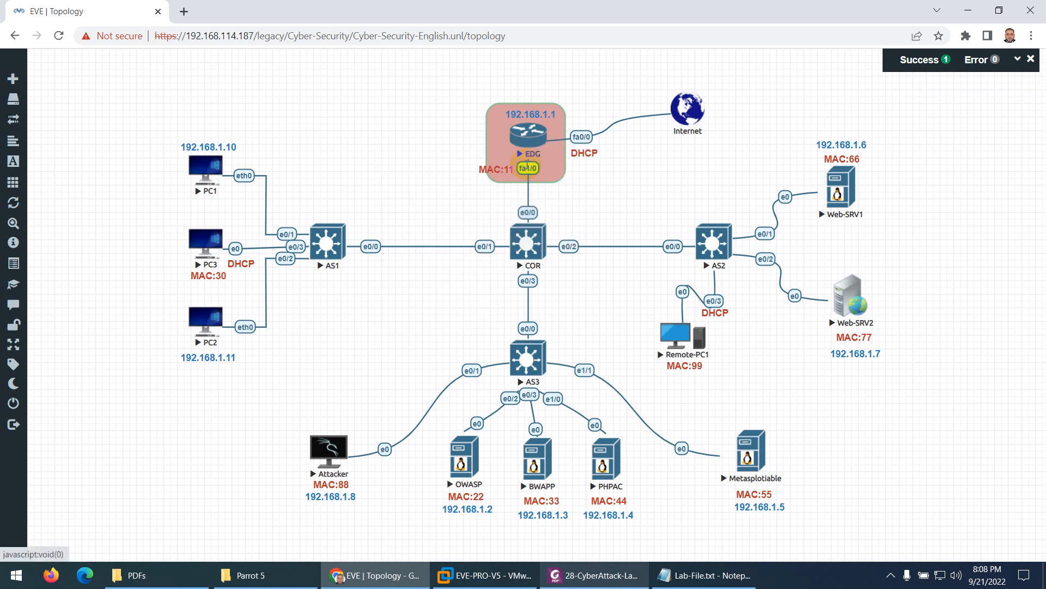
pyautogui.click(417, 184)
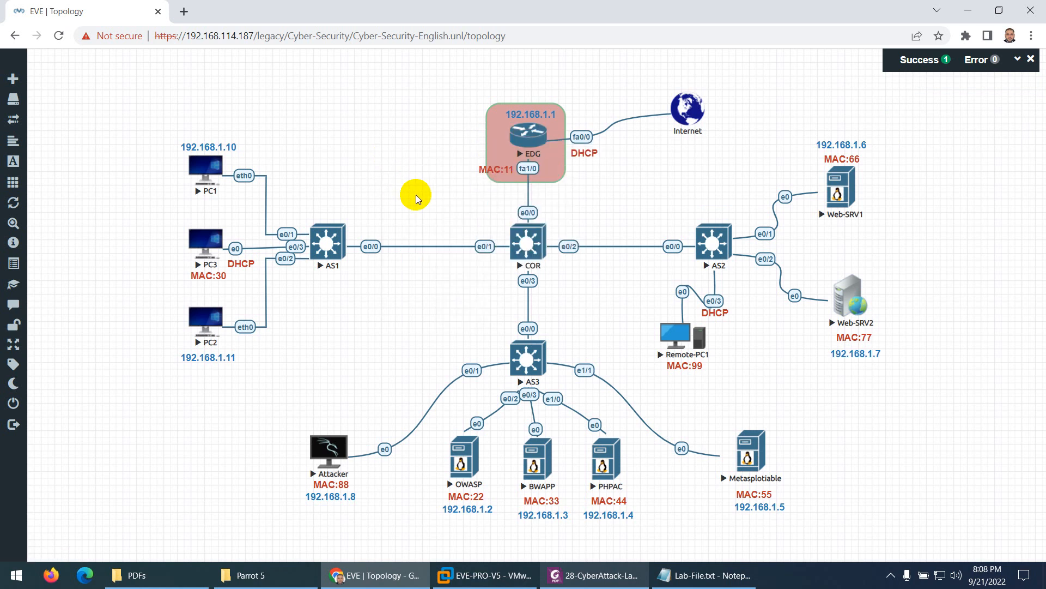
pyautogui.moveTo(566, 188); pyautogui.dragTo(375, 156)
# Change the background colour of the copied rounded square near PC1 to green (RGB 106, 185, 155) and save it
pyautogui.rightClick(374, 155)
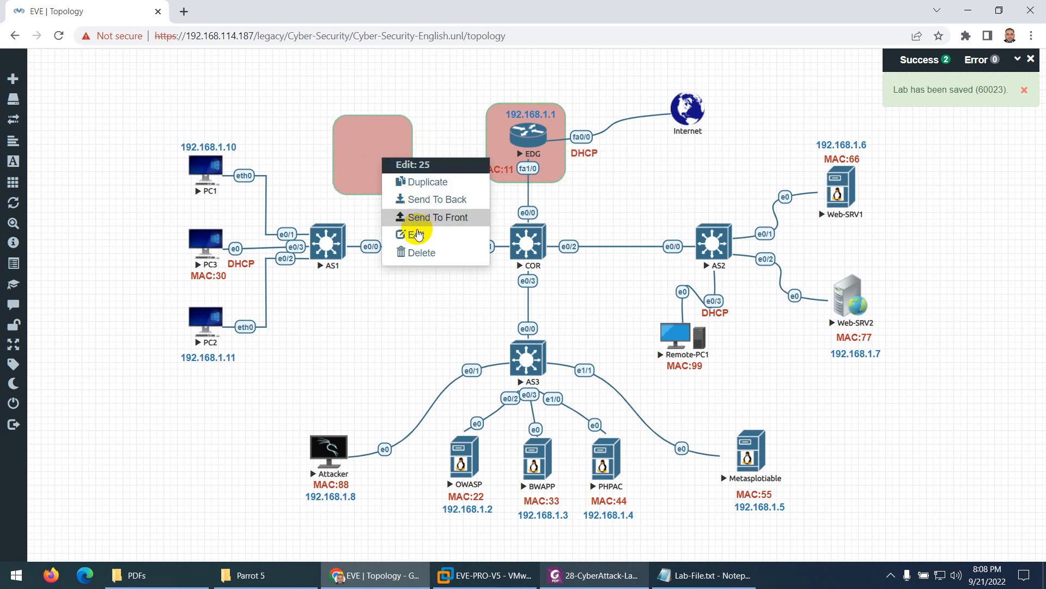
pyautogui.click(417, 216)
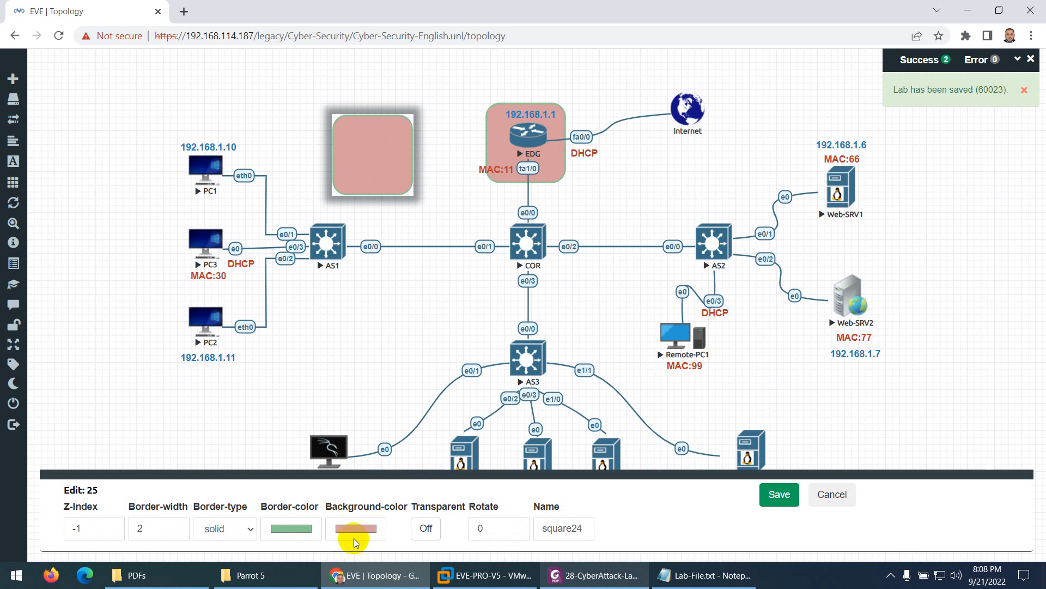
pyautogui.click(357, 529)
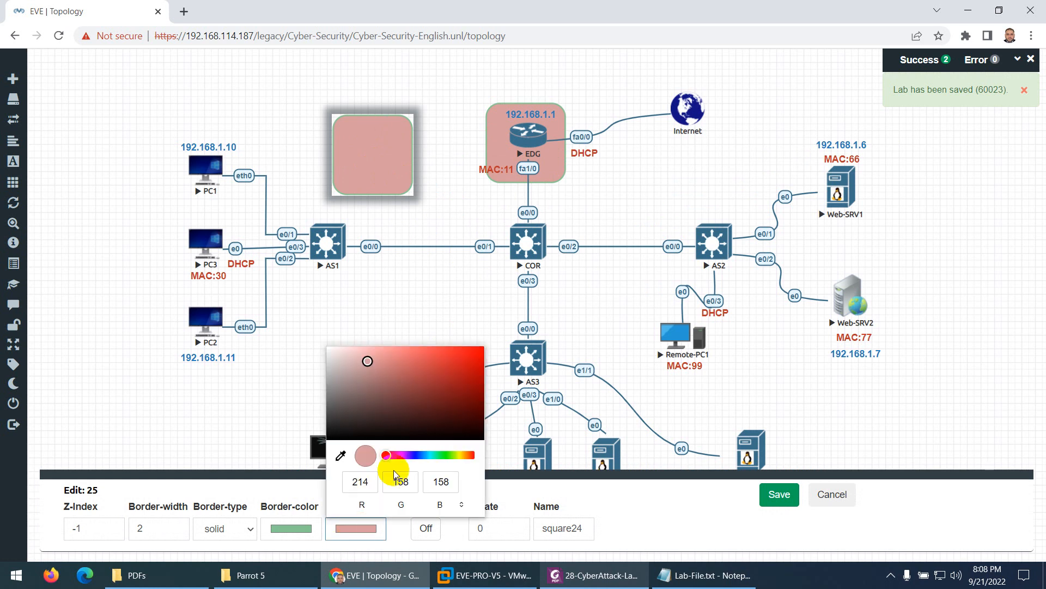
pyautogui.click(436, 455)
pyautogui.click(394, 372)
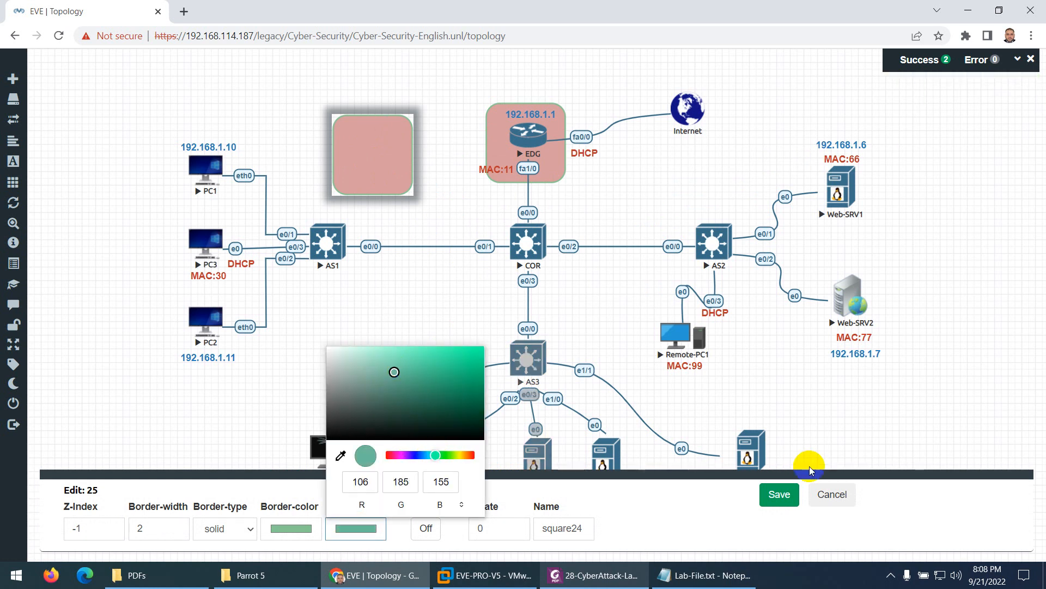
pyautogui.click(780, 494)
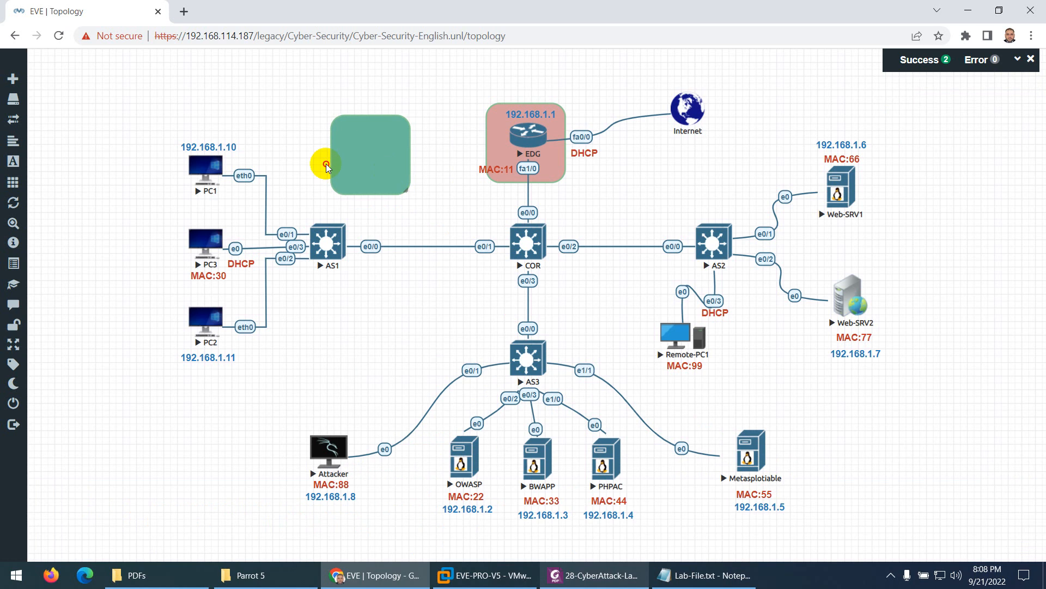
# Move and stretch the green rounded shape behind PC1, PC3 and PC2, enclosing the 192.168.1.10 and 192.168.1.11 labels
pyautogui.moveTo(326, 165); pyautogui.dragTo(278, 248)
pyautogui.moveTo(244, 124); pyautogui.dragTo(235, 196)
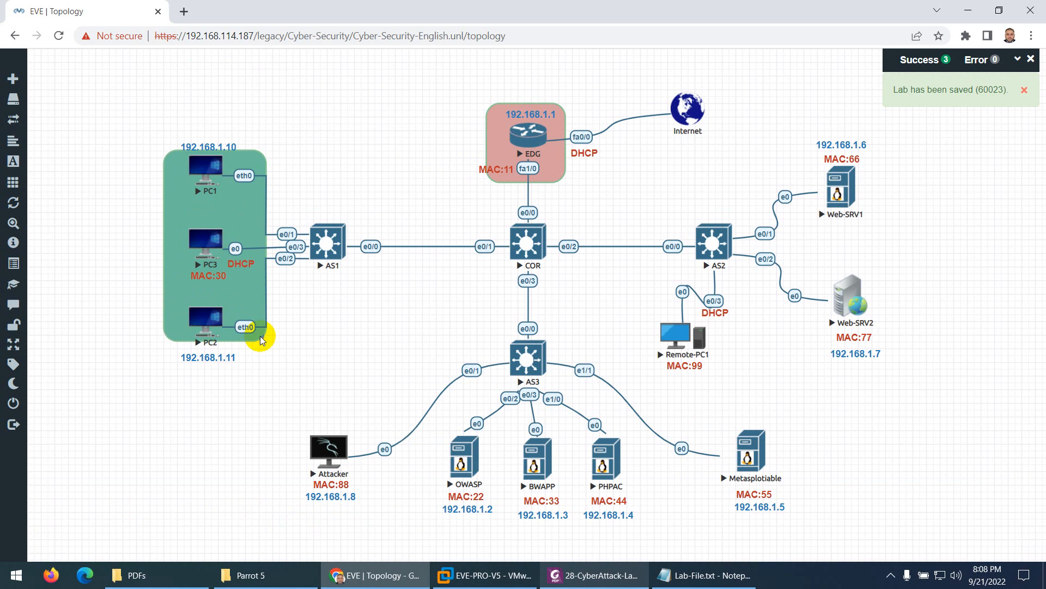
pyautogui.moveTo(262, 338); pyautogui.dragTo(262, 363)
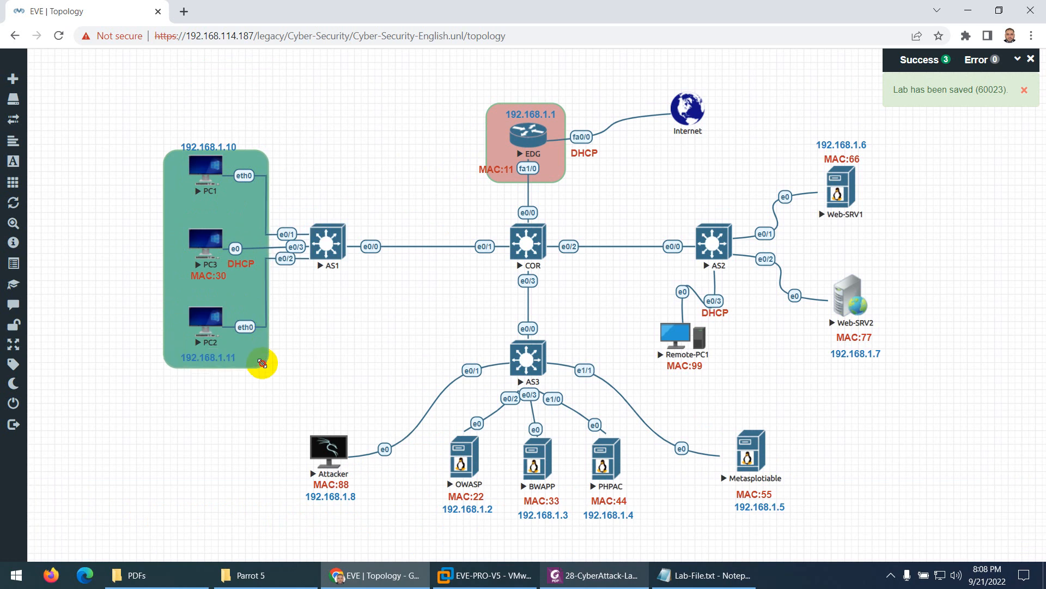
pyautogui.moveTo(221, 209); pyautogui.dragTo(222, 196)
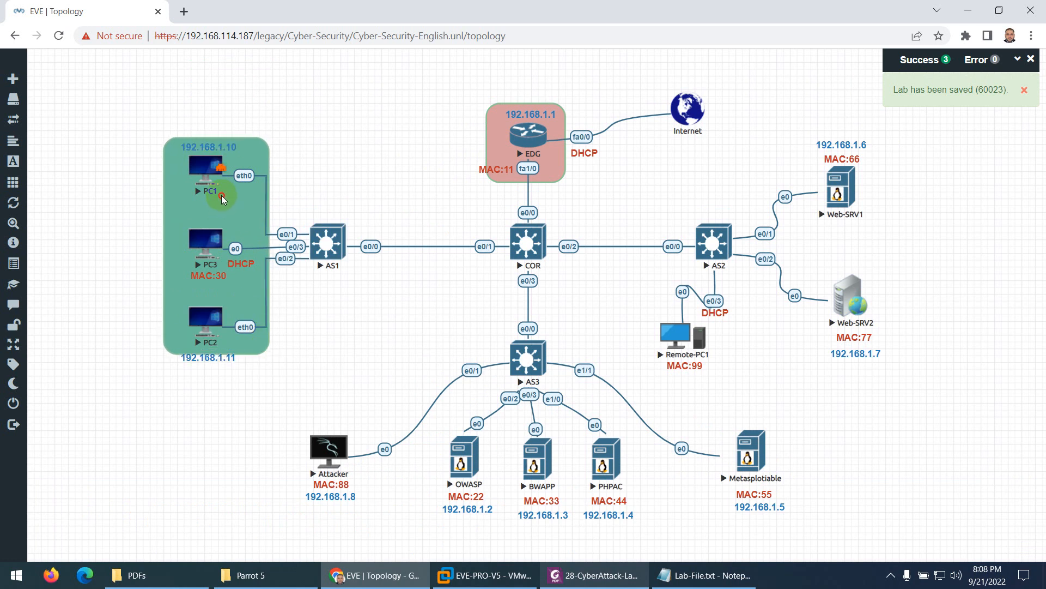
pyautogui.moveTo(265, 356); pyautogui.dragTo(266, 358)
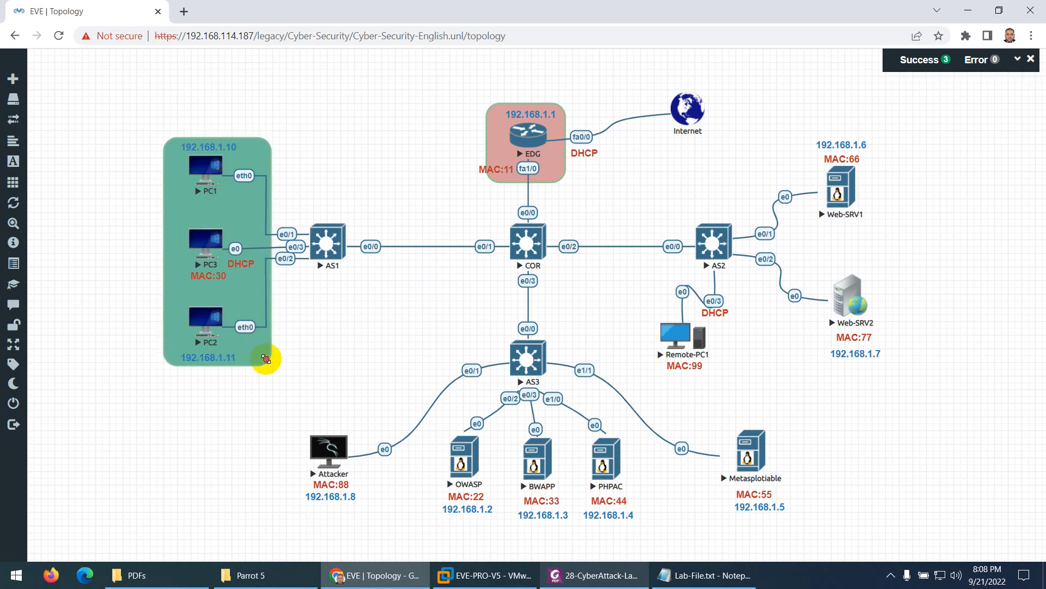
# Lighten the background of the shape behind the PCs to pale green (RGB 168, 220, 200) and save the change
pyautogui.rightClick(175, 257)
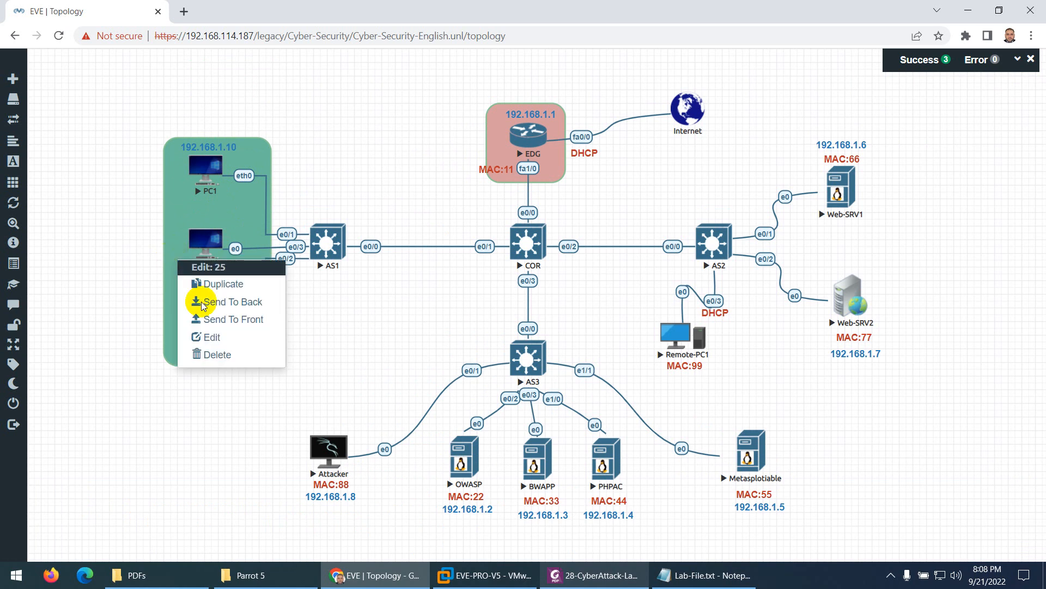
pyautogui.click(254, 341)
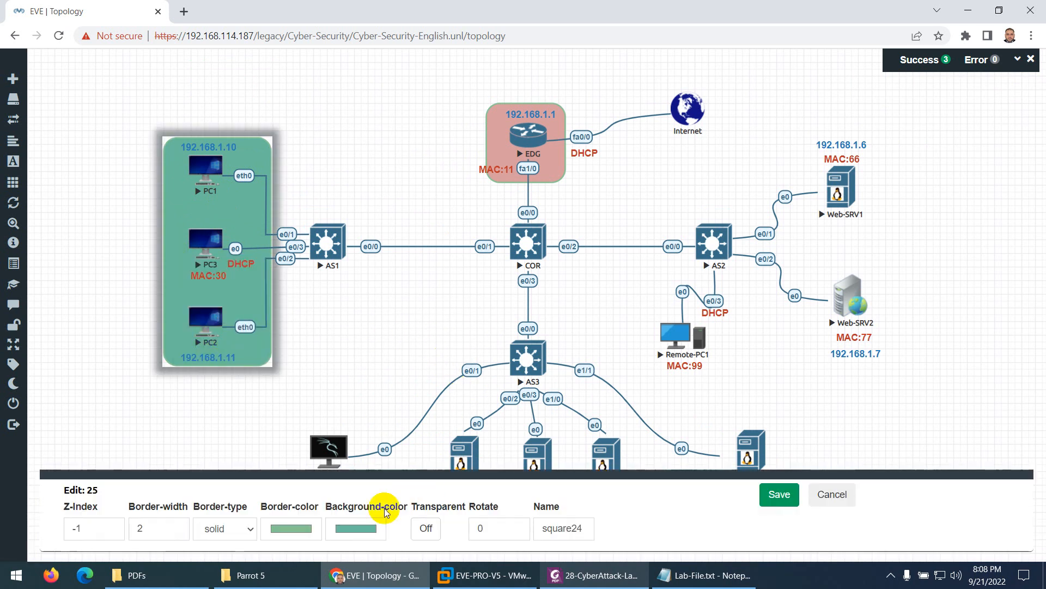
pyautogui.click(350, 529)
pyautogui.click(364, 360)
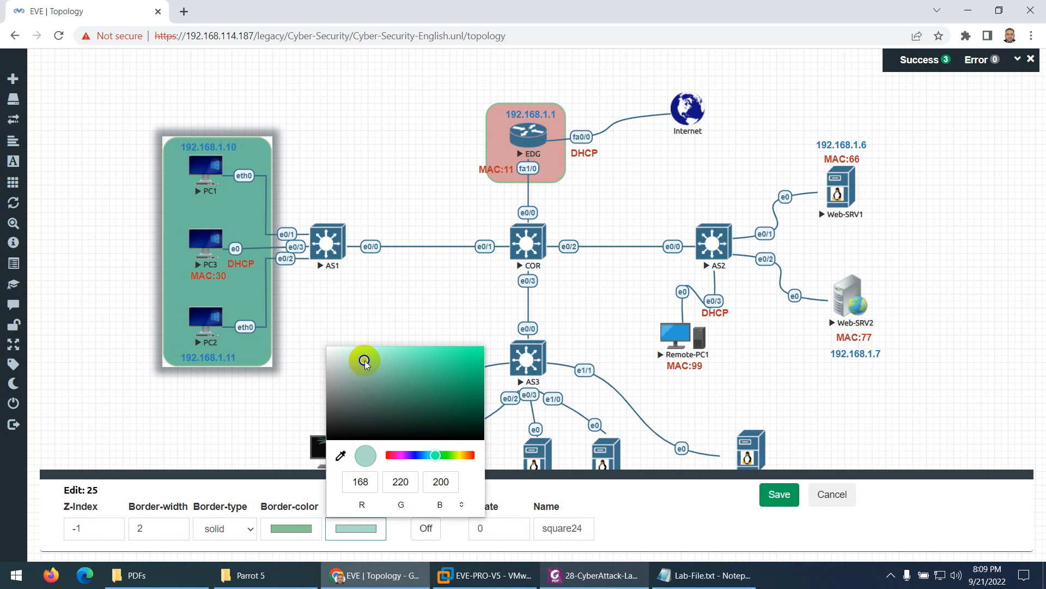
pyautogui.click(779, 493)
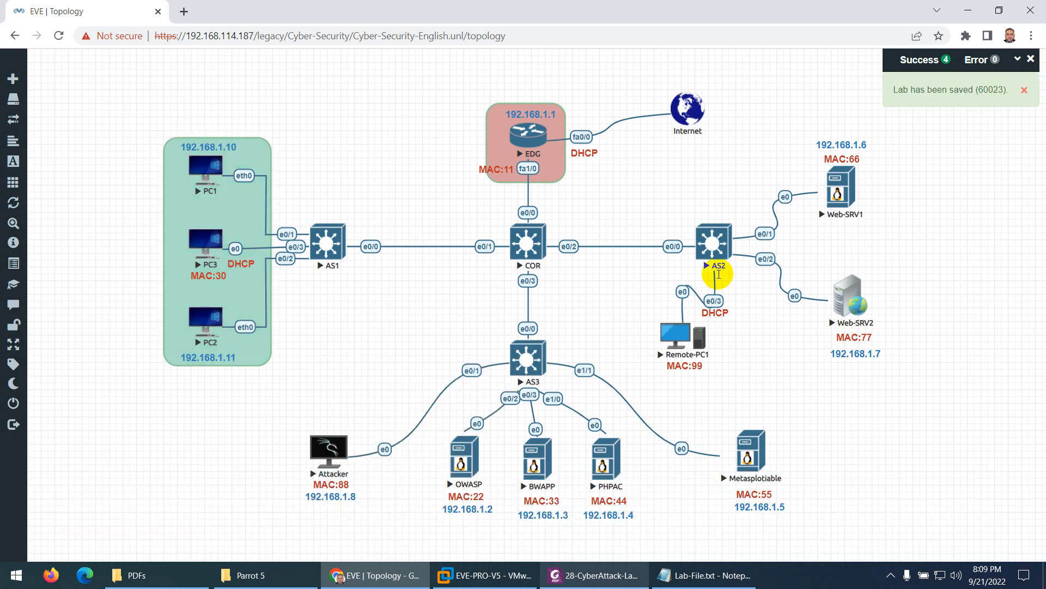
# Duplicate the pale green PC shape and place the copy behind Web-SRV1 and Web-SRV2, enclosing their MAC and IP labels
pyautogui.rightClick(254, 347)
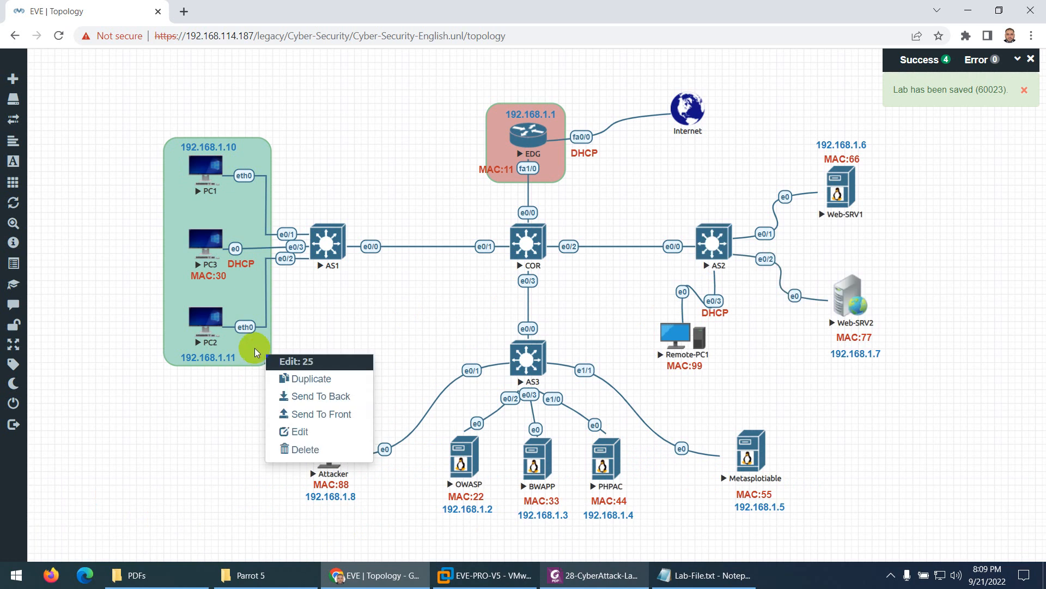
pyautogui.click(295, 379)
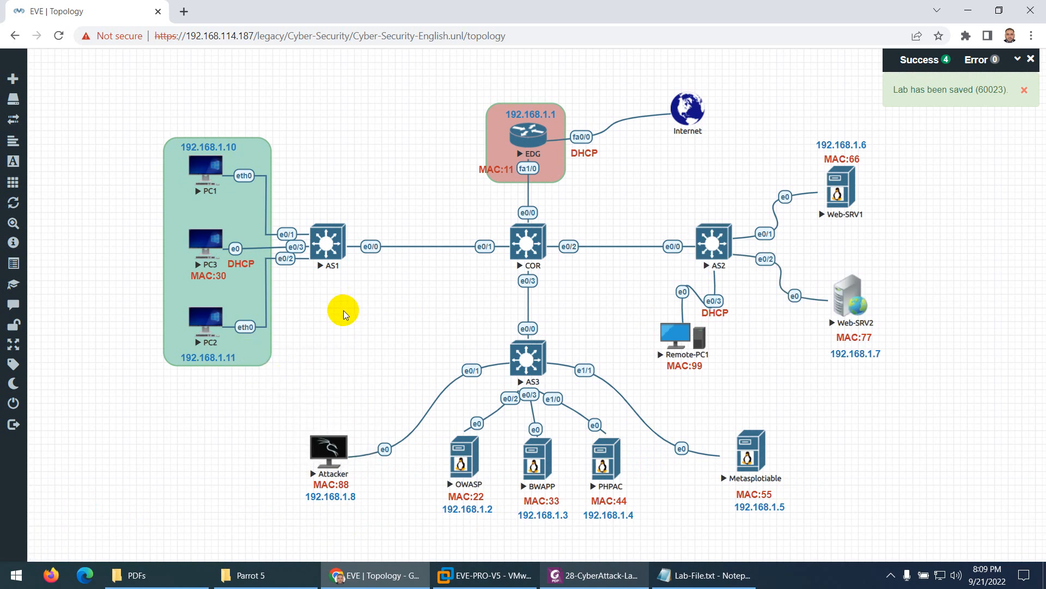
pyautogui.click(795, 270)
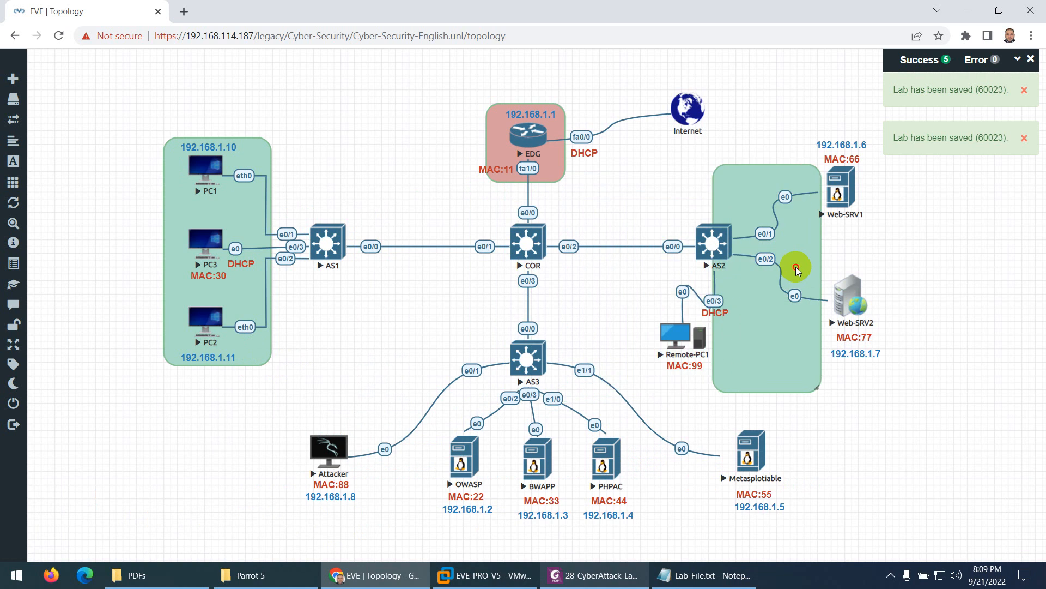
pyautogui.moveTo(796, 270); pyautogui.dragTo(860, 240)
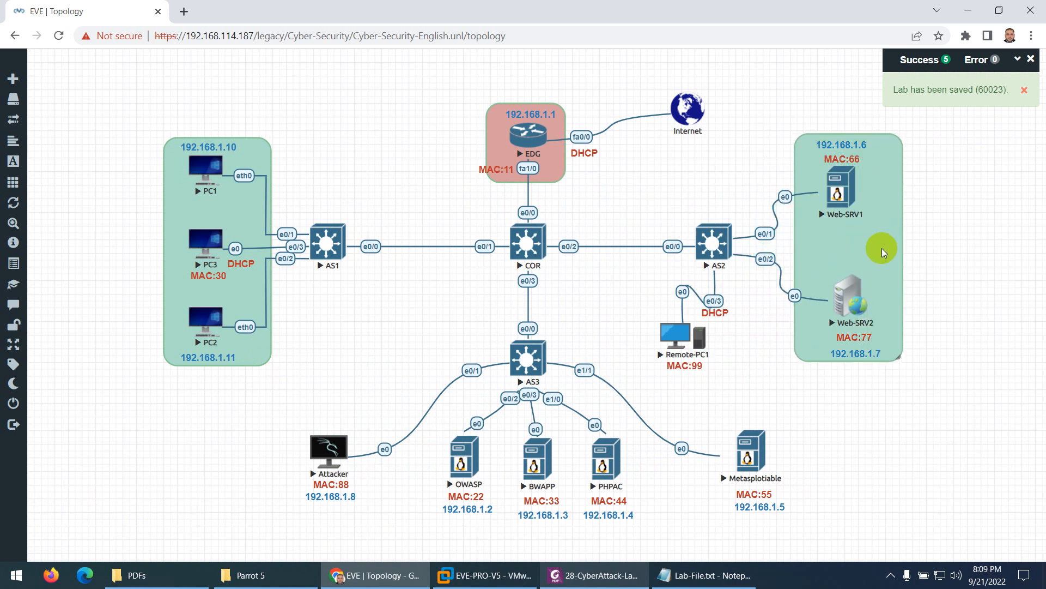
# Duplicate the web server shape and reshape the copy into a wide rectangle behind OWASP, BWAPP, PHPAC and Metasplotiable with their labels
pyautogui.rightClick(881, 247)
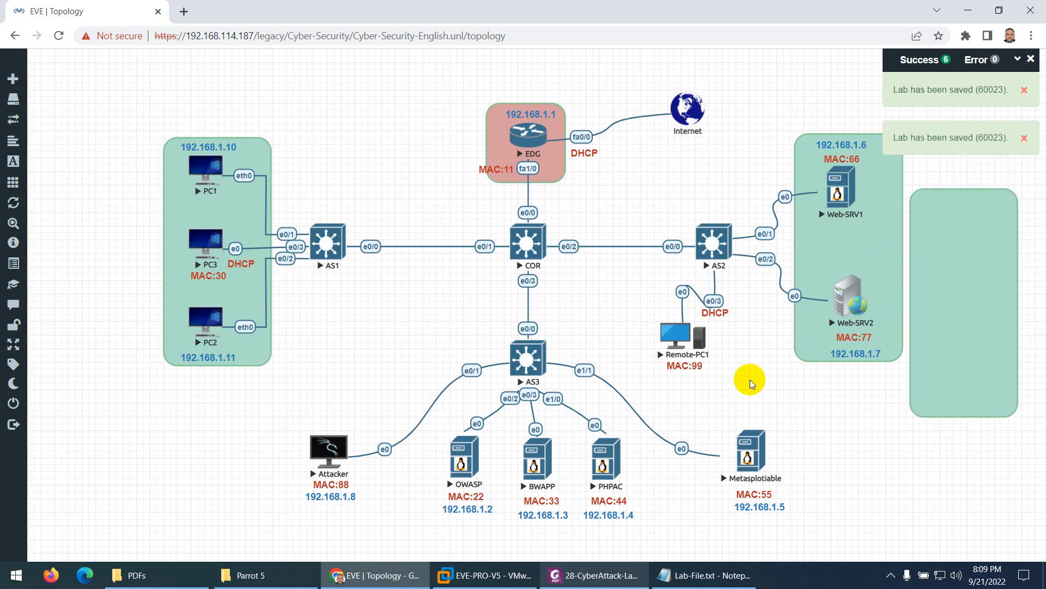
pyautogui.moveTo(927, 322); pyautogui.dragTo(164, 453)
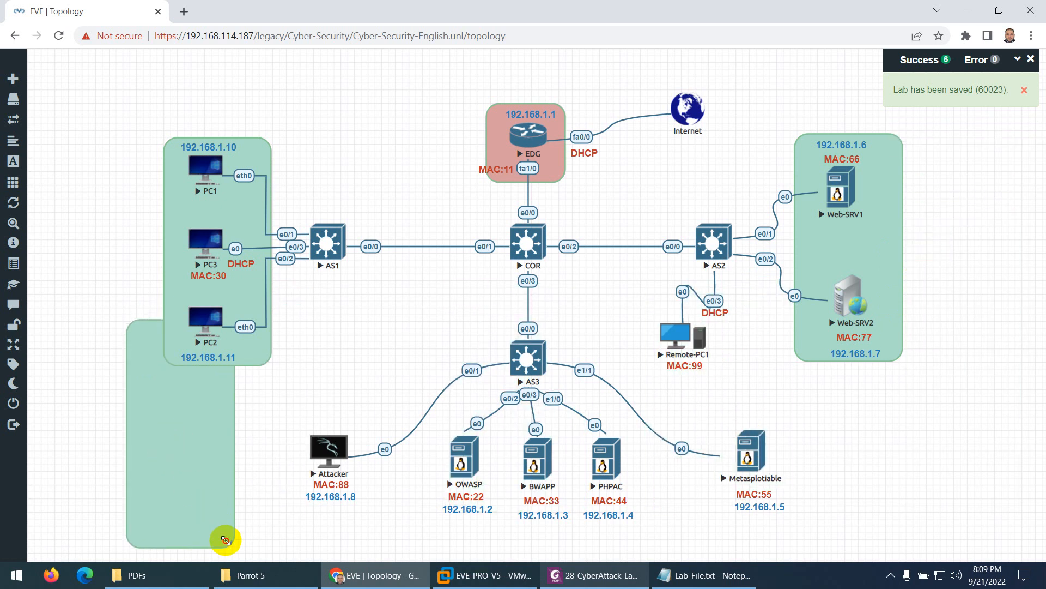
pyautogui.moveTo(225, 539); pyautogui.dragTo(413, 406)
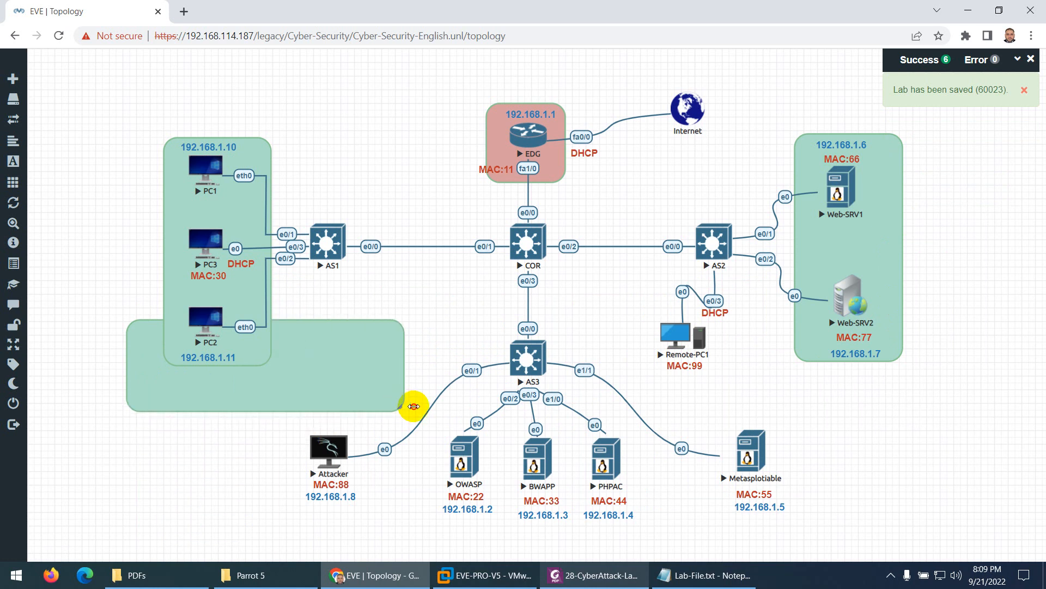
pyautogui.moveTo(346, 369); pyautogui.dragTo(656, 475)
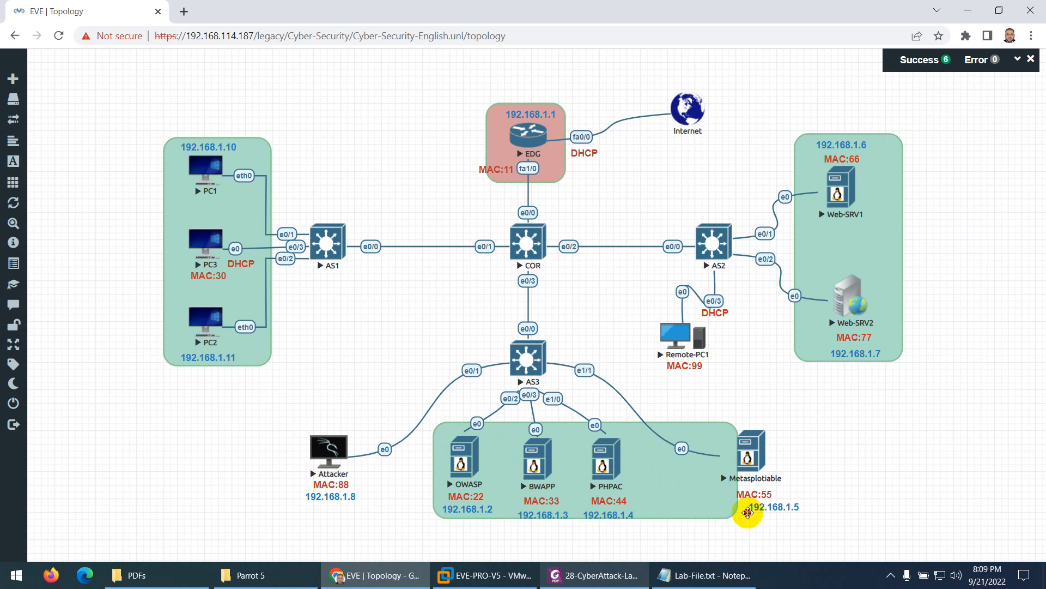
pyautogui.moveTo(748, 512); pyautogui.dragTo(783, 514)
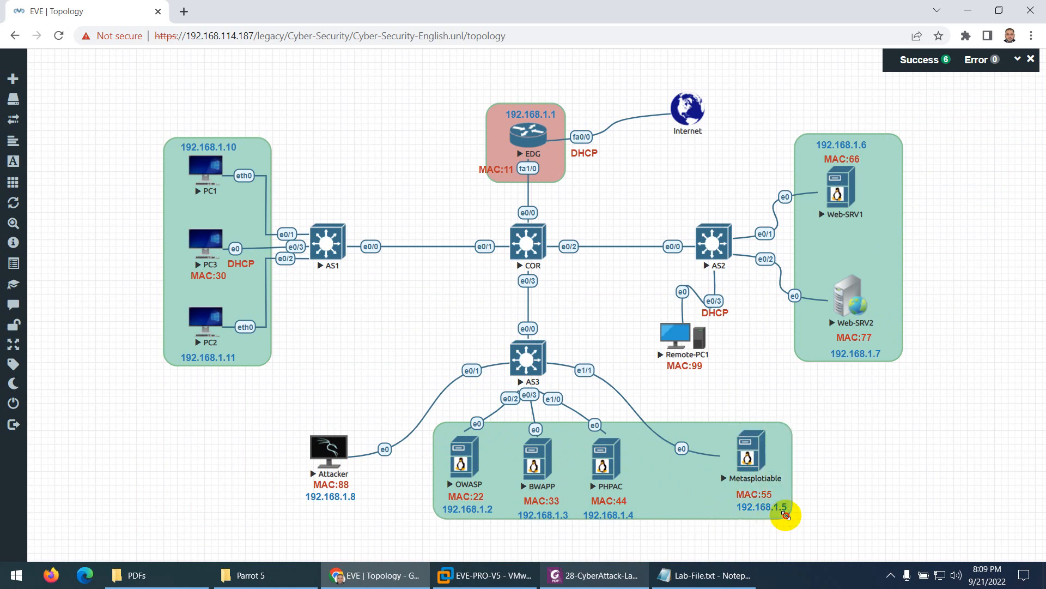
# Start adding a new custom shape to the topology and set its type to circle
pyautogui.rightClick(357, 320)
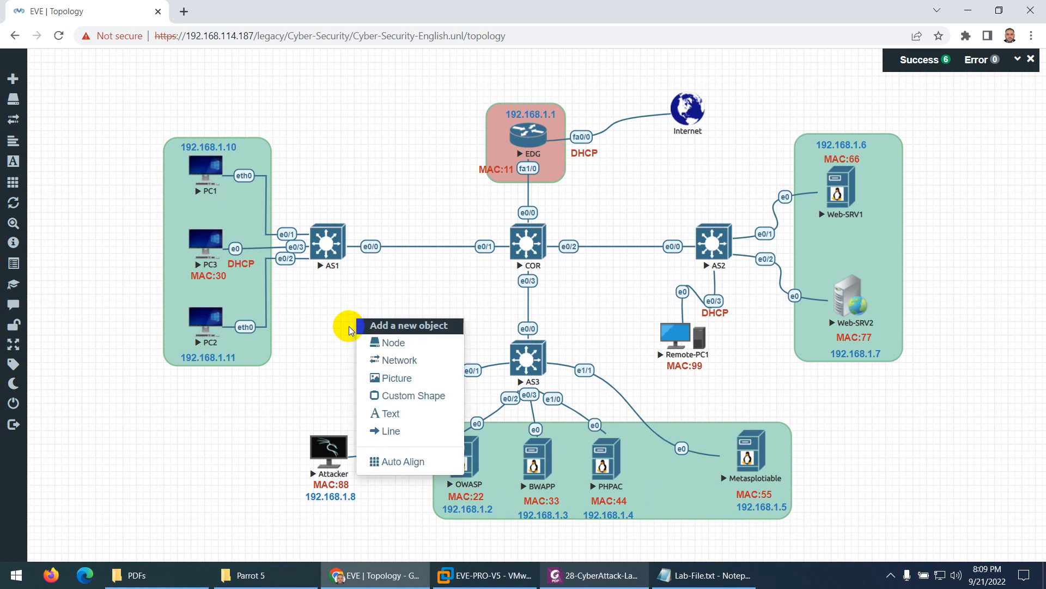
pyautogui.click(397, 393)
pyautogui.click(508, 134)
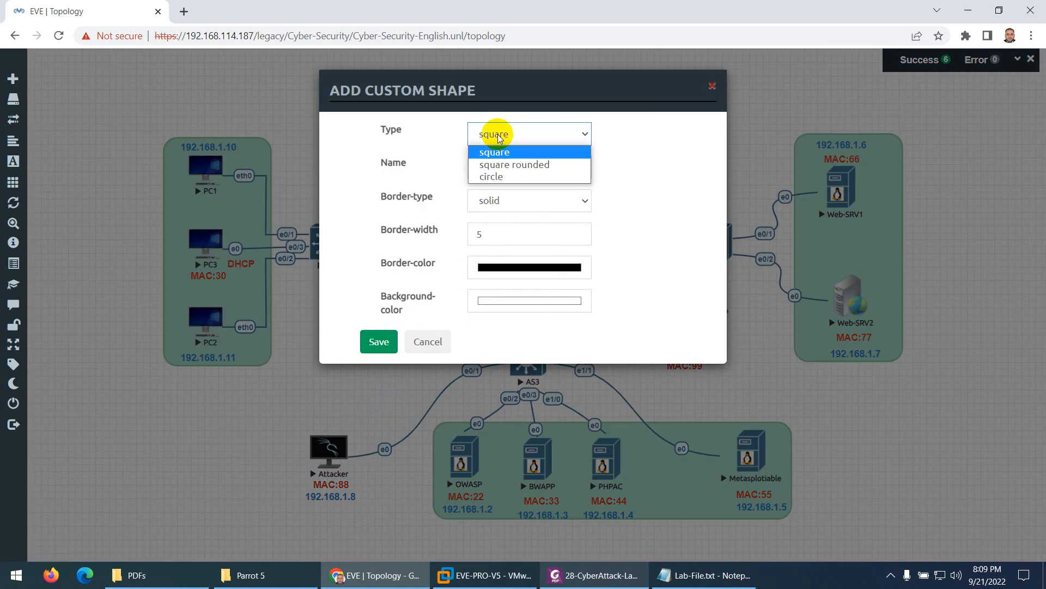
pyautogui.click(494, 180)
pyautogui.click(491, 133)
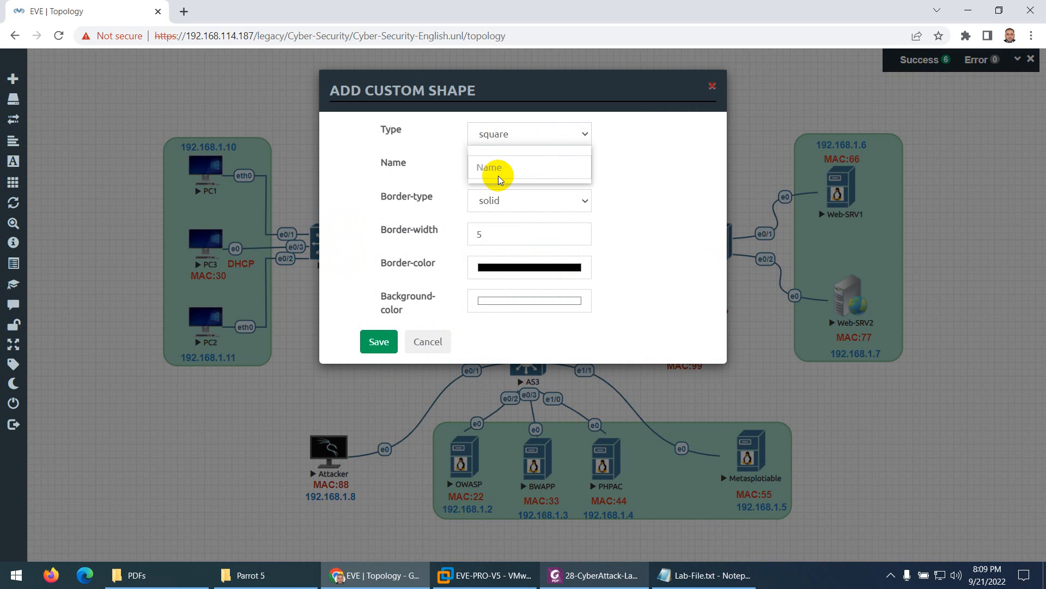
pyautogui.click(491, 178)
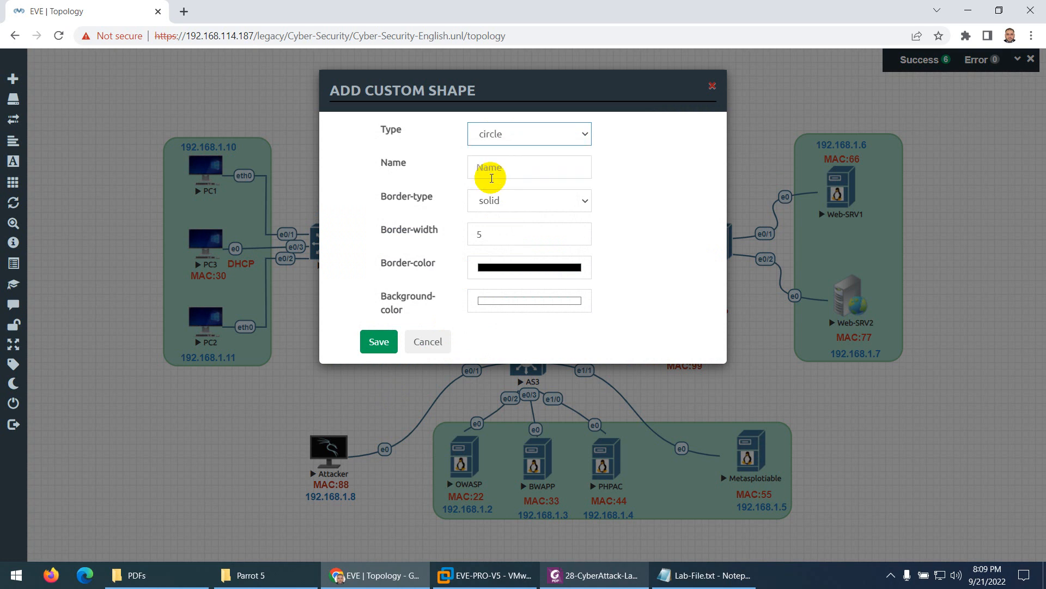
# Set the new circle's border colour to light purple (RGB 202, 183, 230)
pyautogui.click(502, 275)
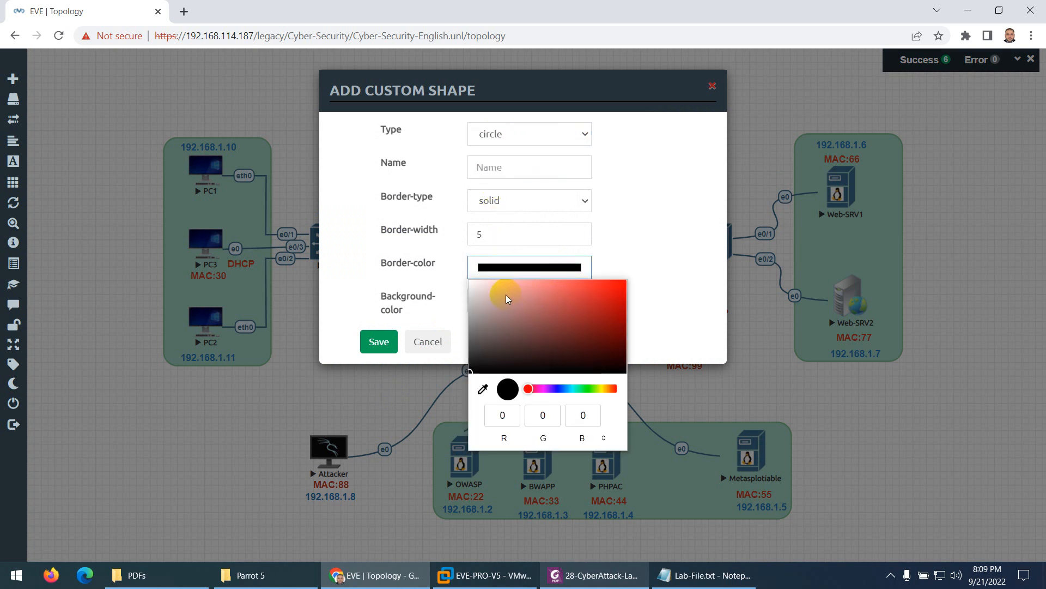
pyautogui.moveTo(506, 295); pyautogui.dragTo(493, 315)
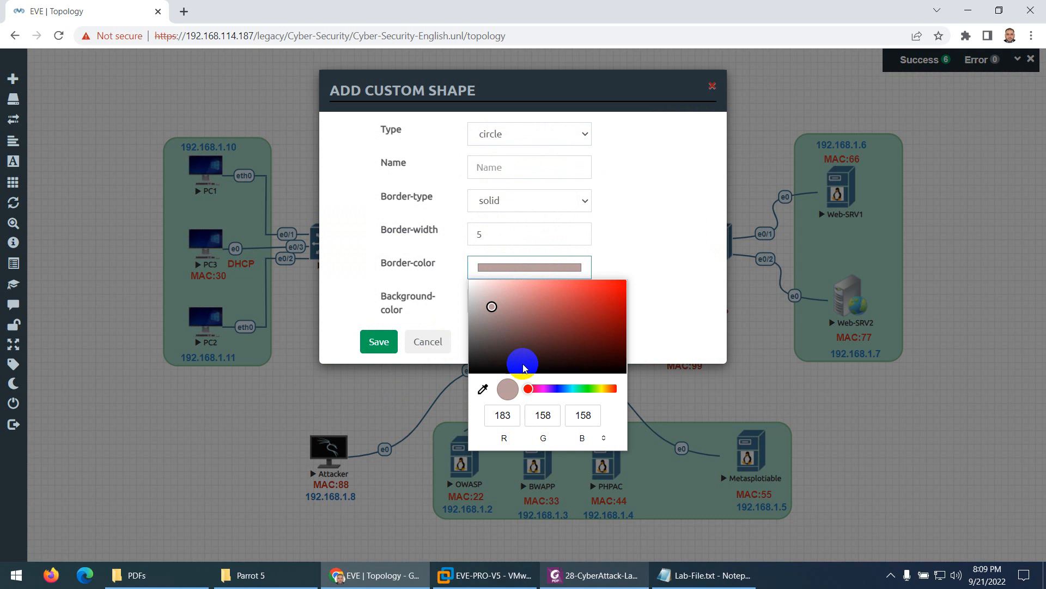
pyautogui.moveTo(528, 388); pyautogui.dragTo(552, 390)
pyautogui.click(498, 291)
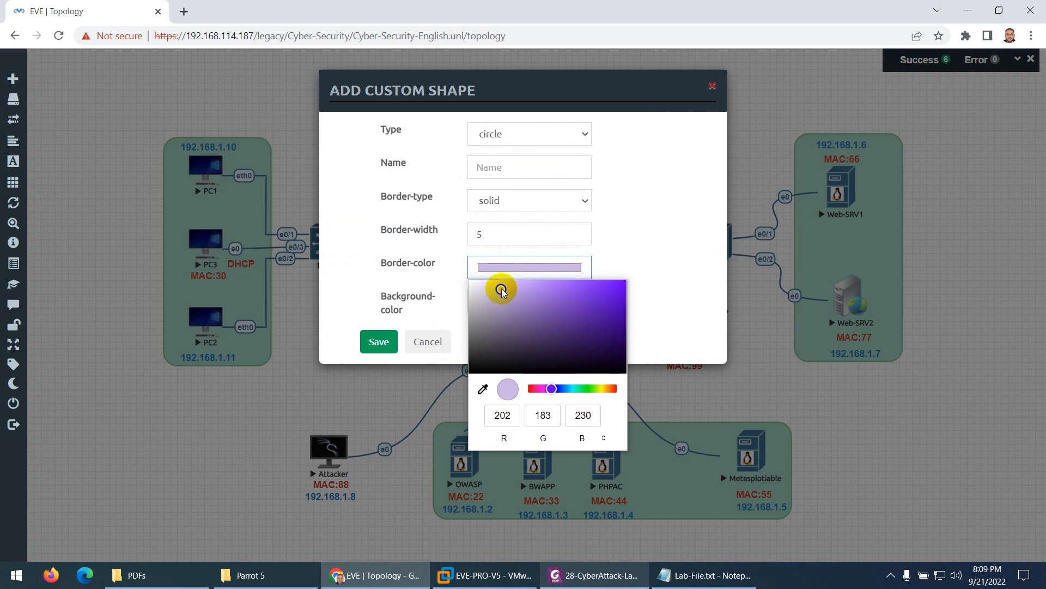
pyautogui.click(497, 276)
# Give the new circle a purple background (RGB 166, 132, 200) and a border width of 2
pyautogui.click(504, 305)
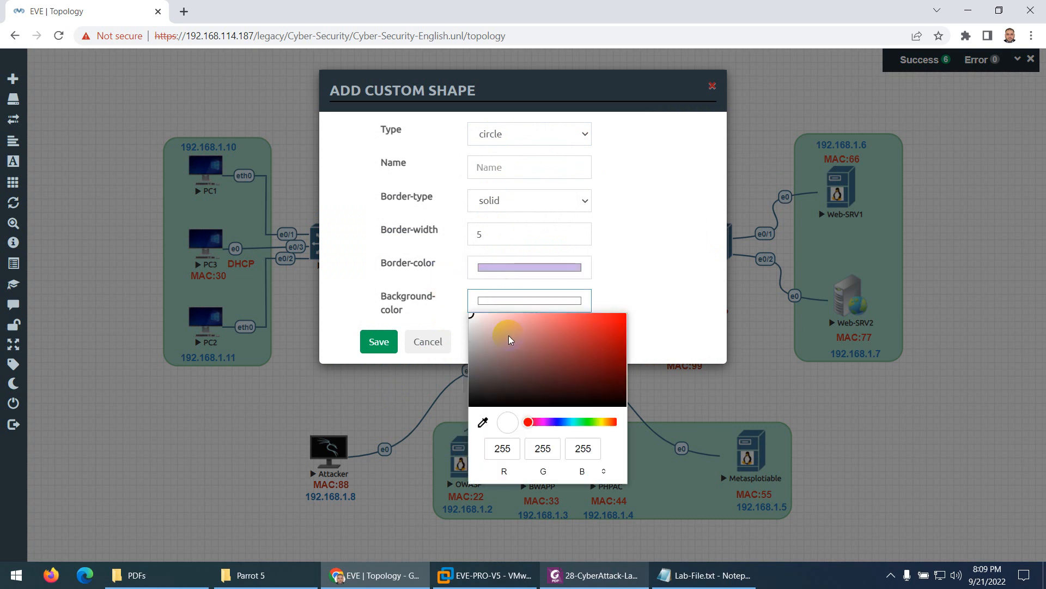
pyautogui.click(550, 422)
pyautogui.click(521, 333)
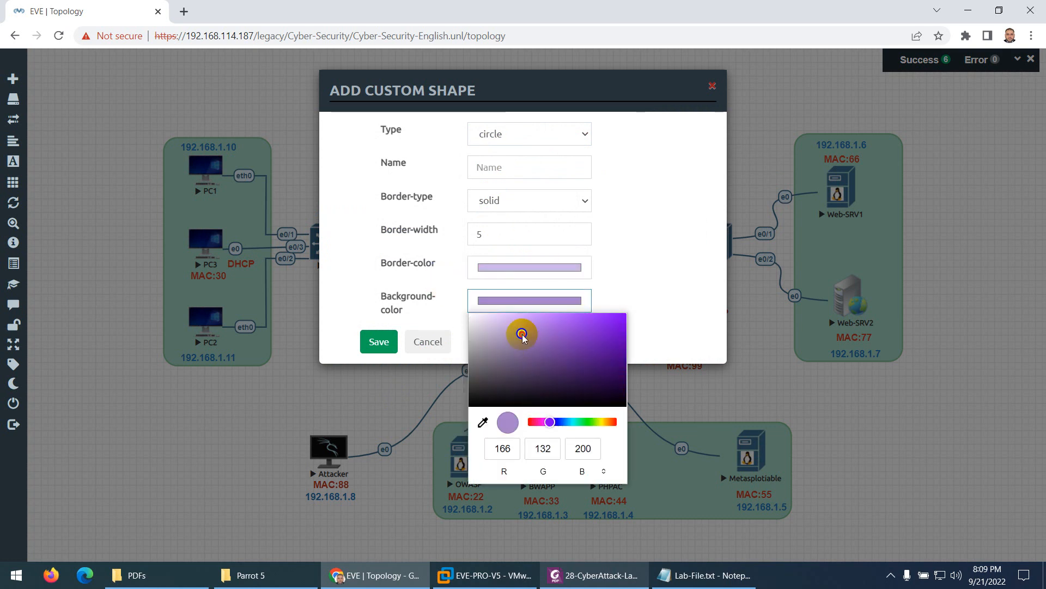
pyautogui.click(580, 238)
pyautogui.click(580, 238)
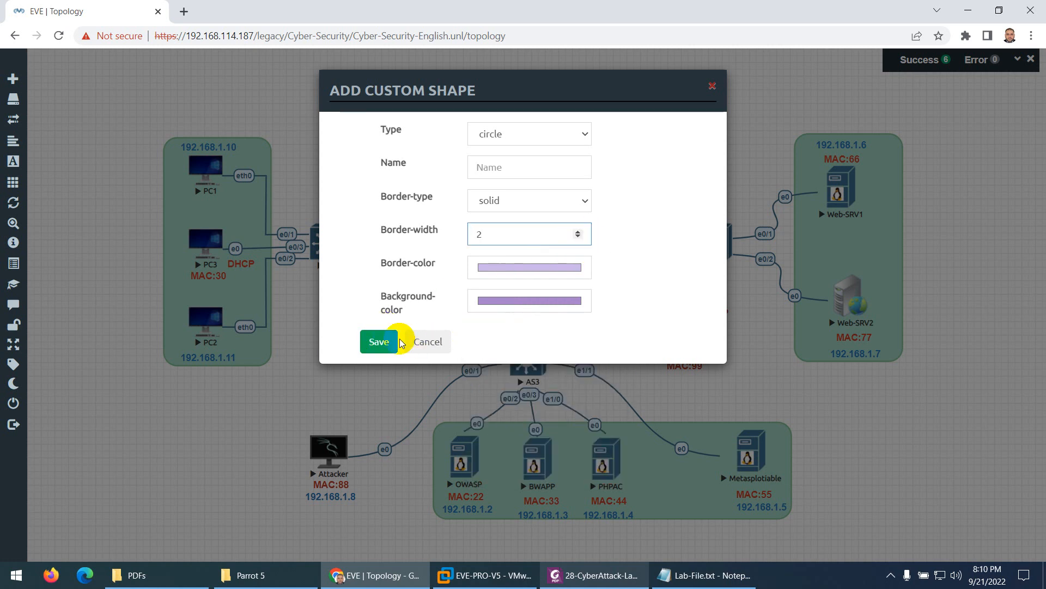
# Save the purple circle, place it behind the Attacker node and enlarge it to enclose the MAC:88 and 192.168.1.8 labels
pyautogui.click(376, 342)
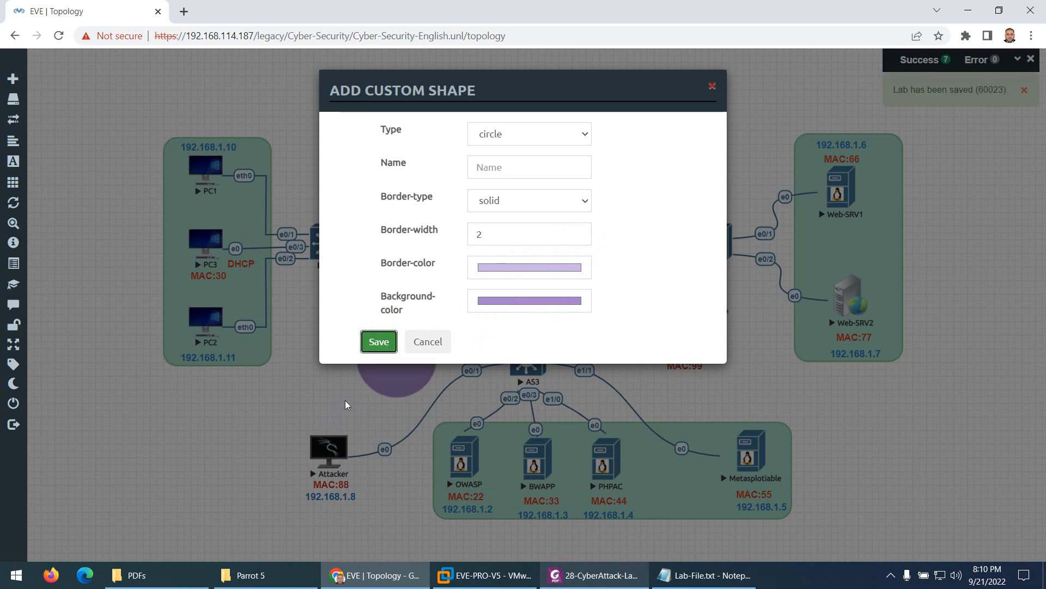
pyautogui.moveTo(383, 354); pyautogui.dragTo(325, 463)
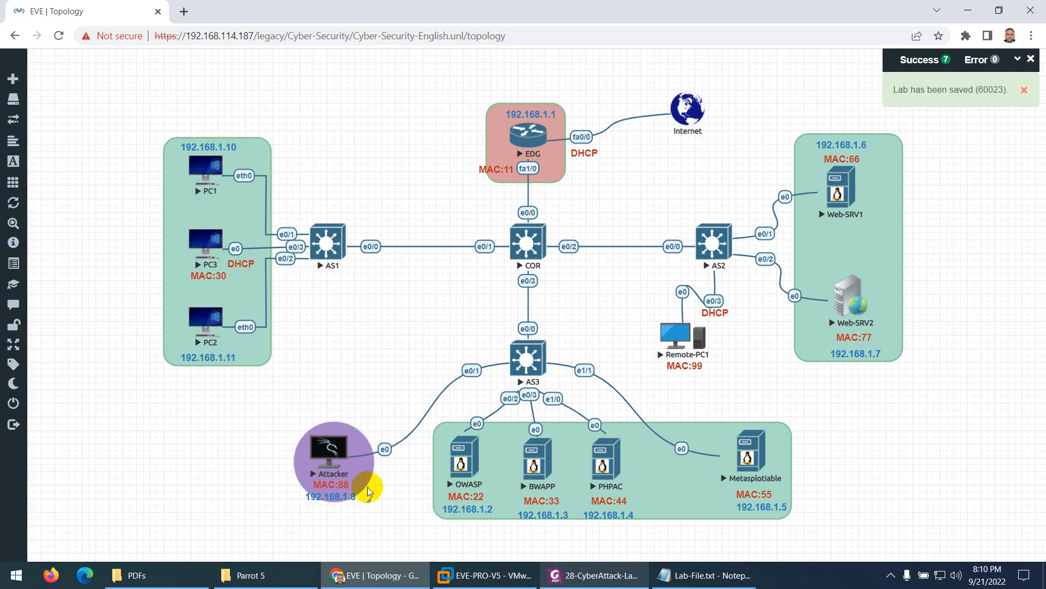
pyautogui.moveTo(371, 508); pyautogui.dragTo(364, 475)
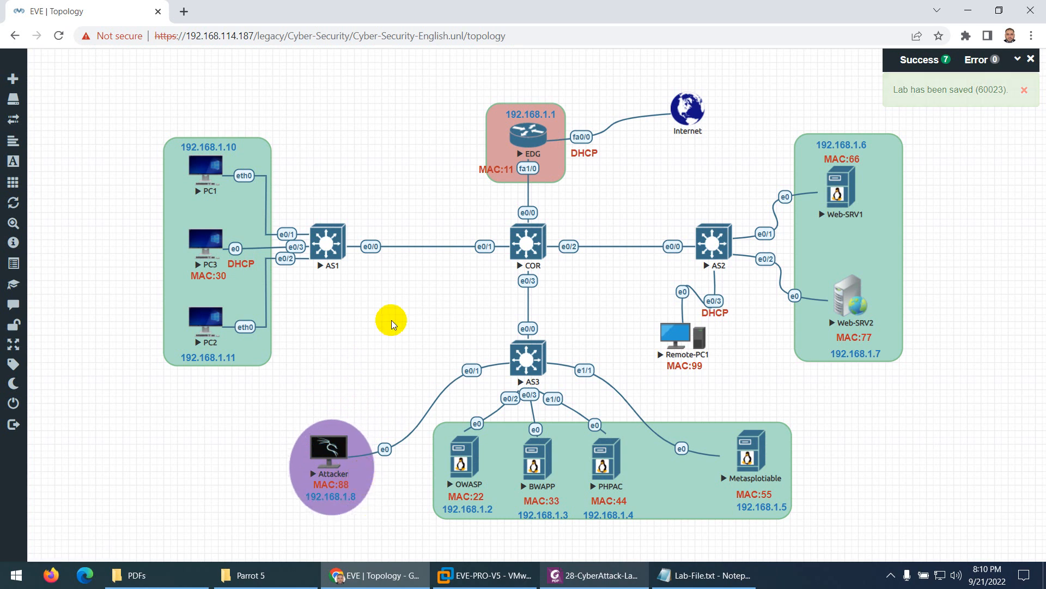